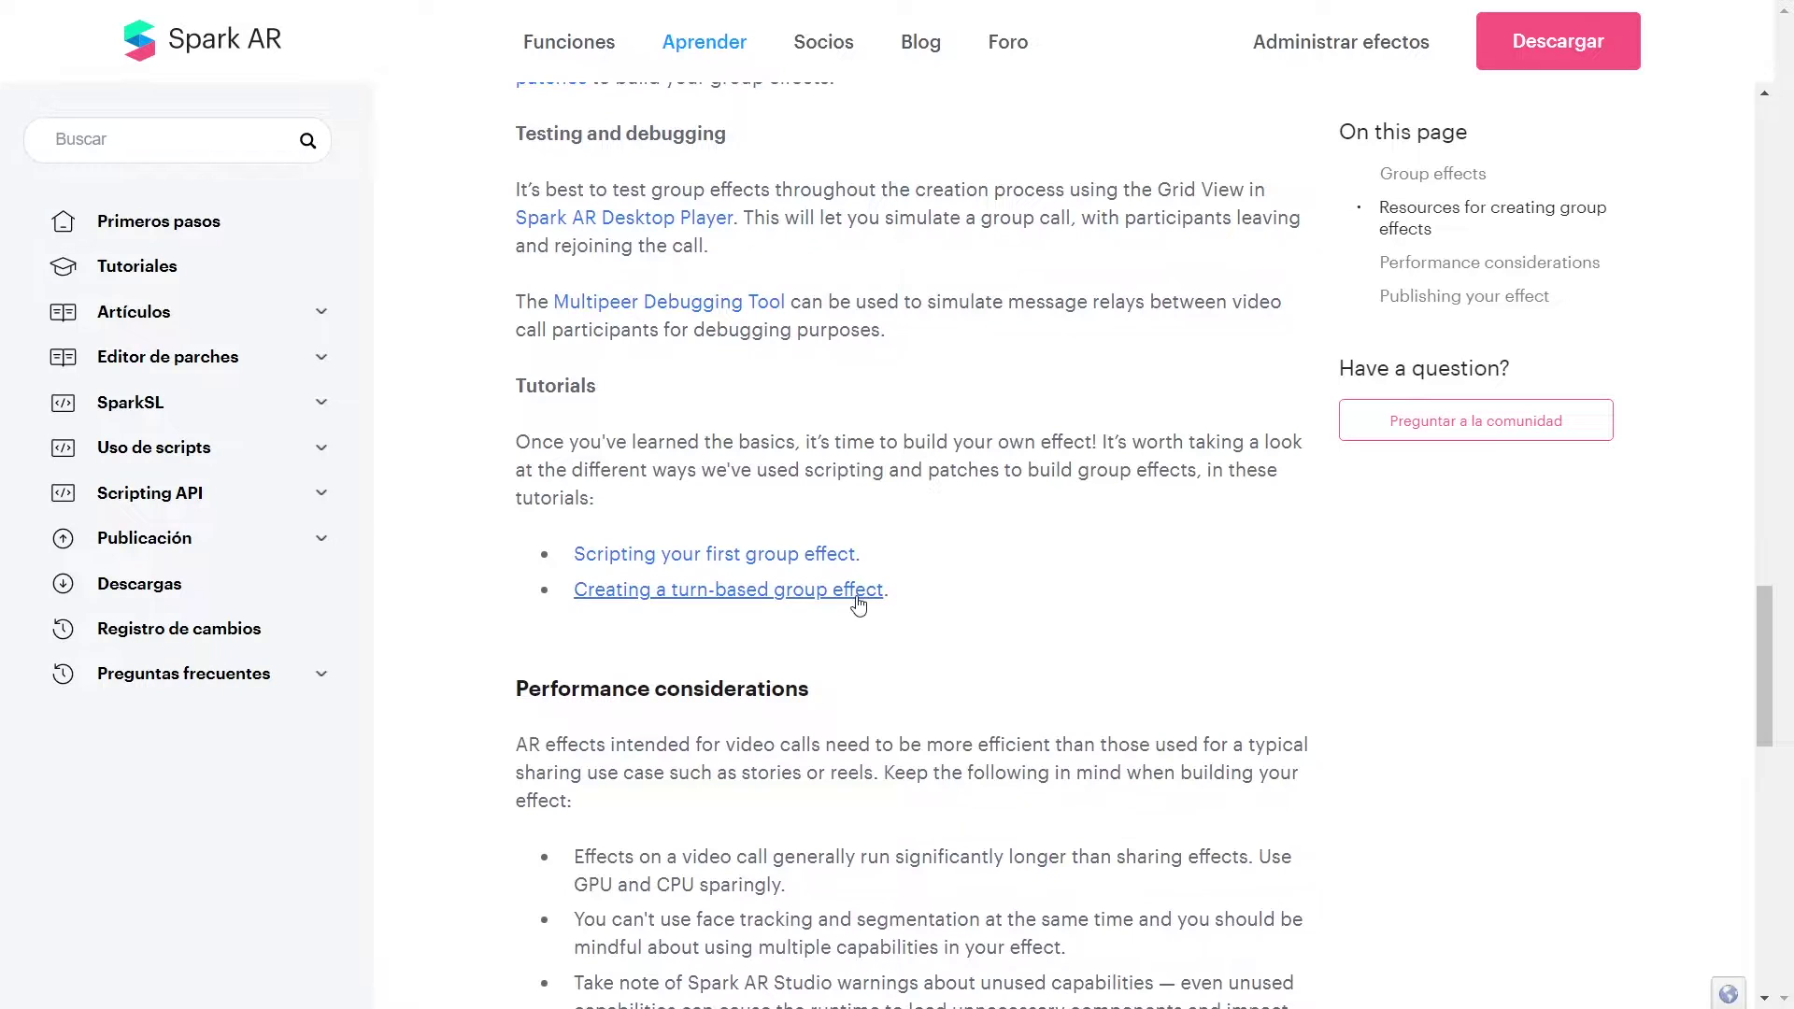
# Open the multipeer patches documentation and read about the available patches and how they send messages between participants.
pyautogui.scroll(5, 989, 484)
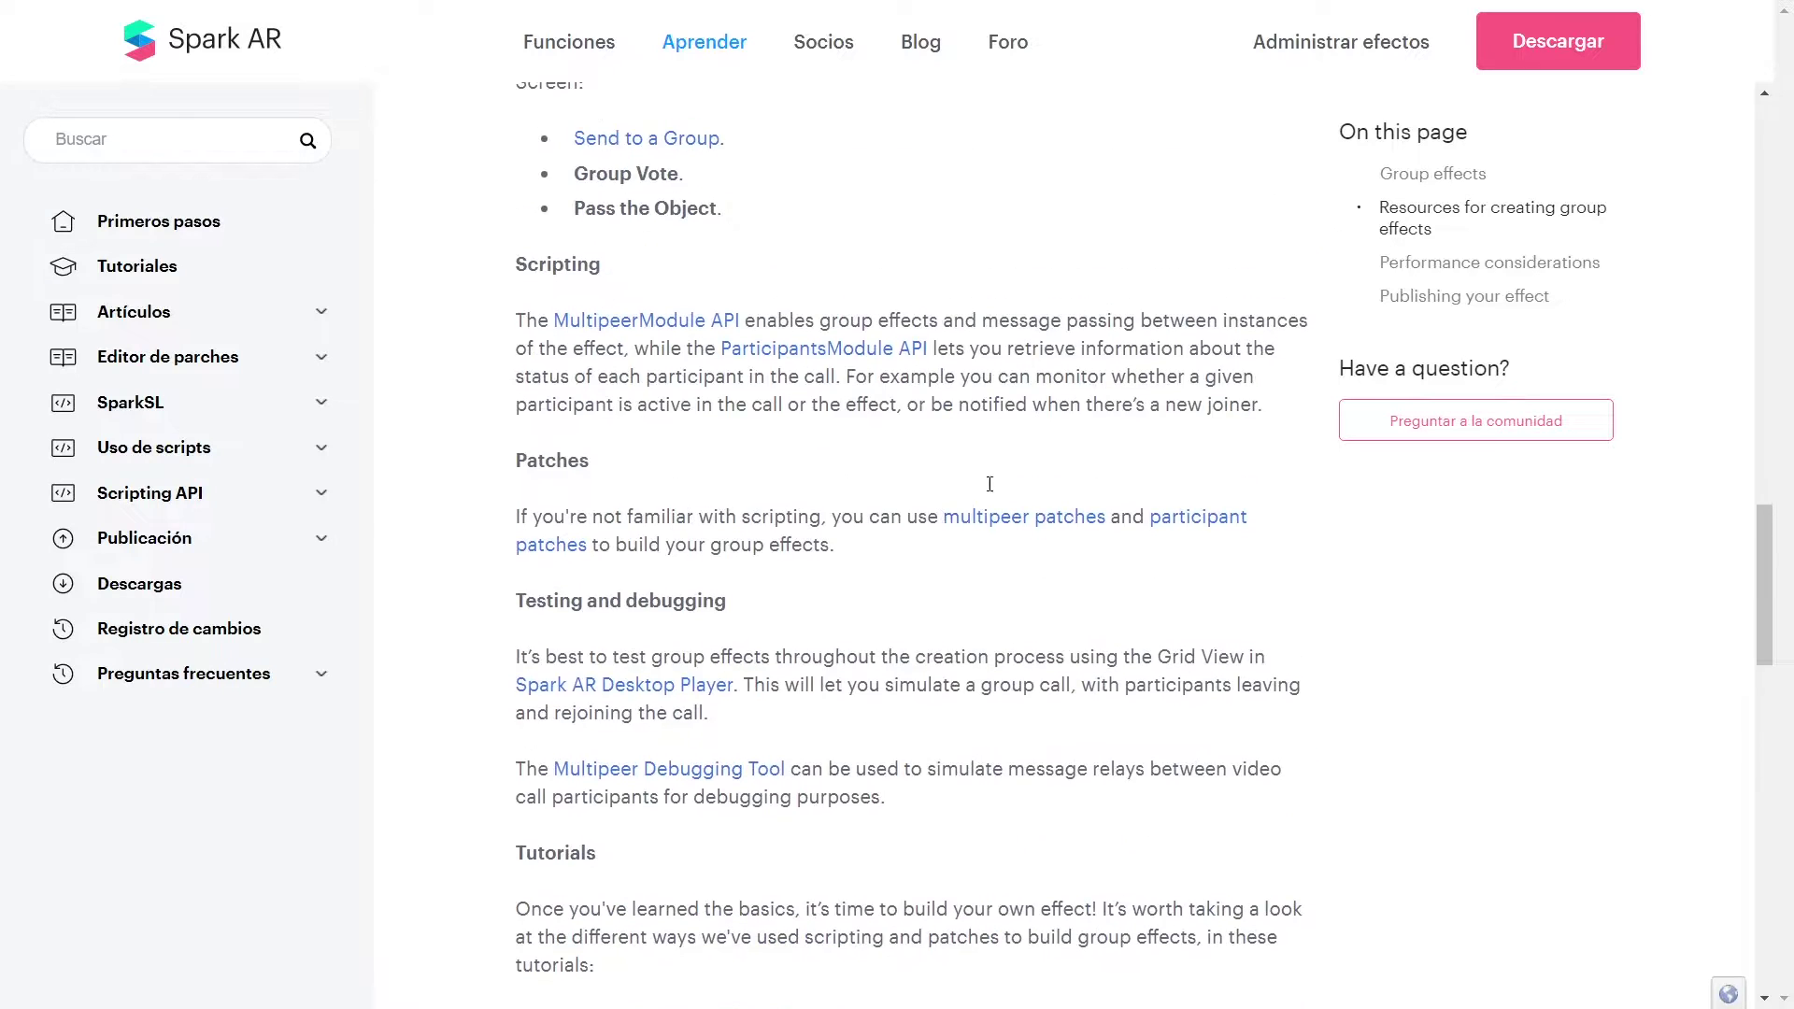
pyautogui.click(1026, 519)
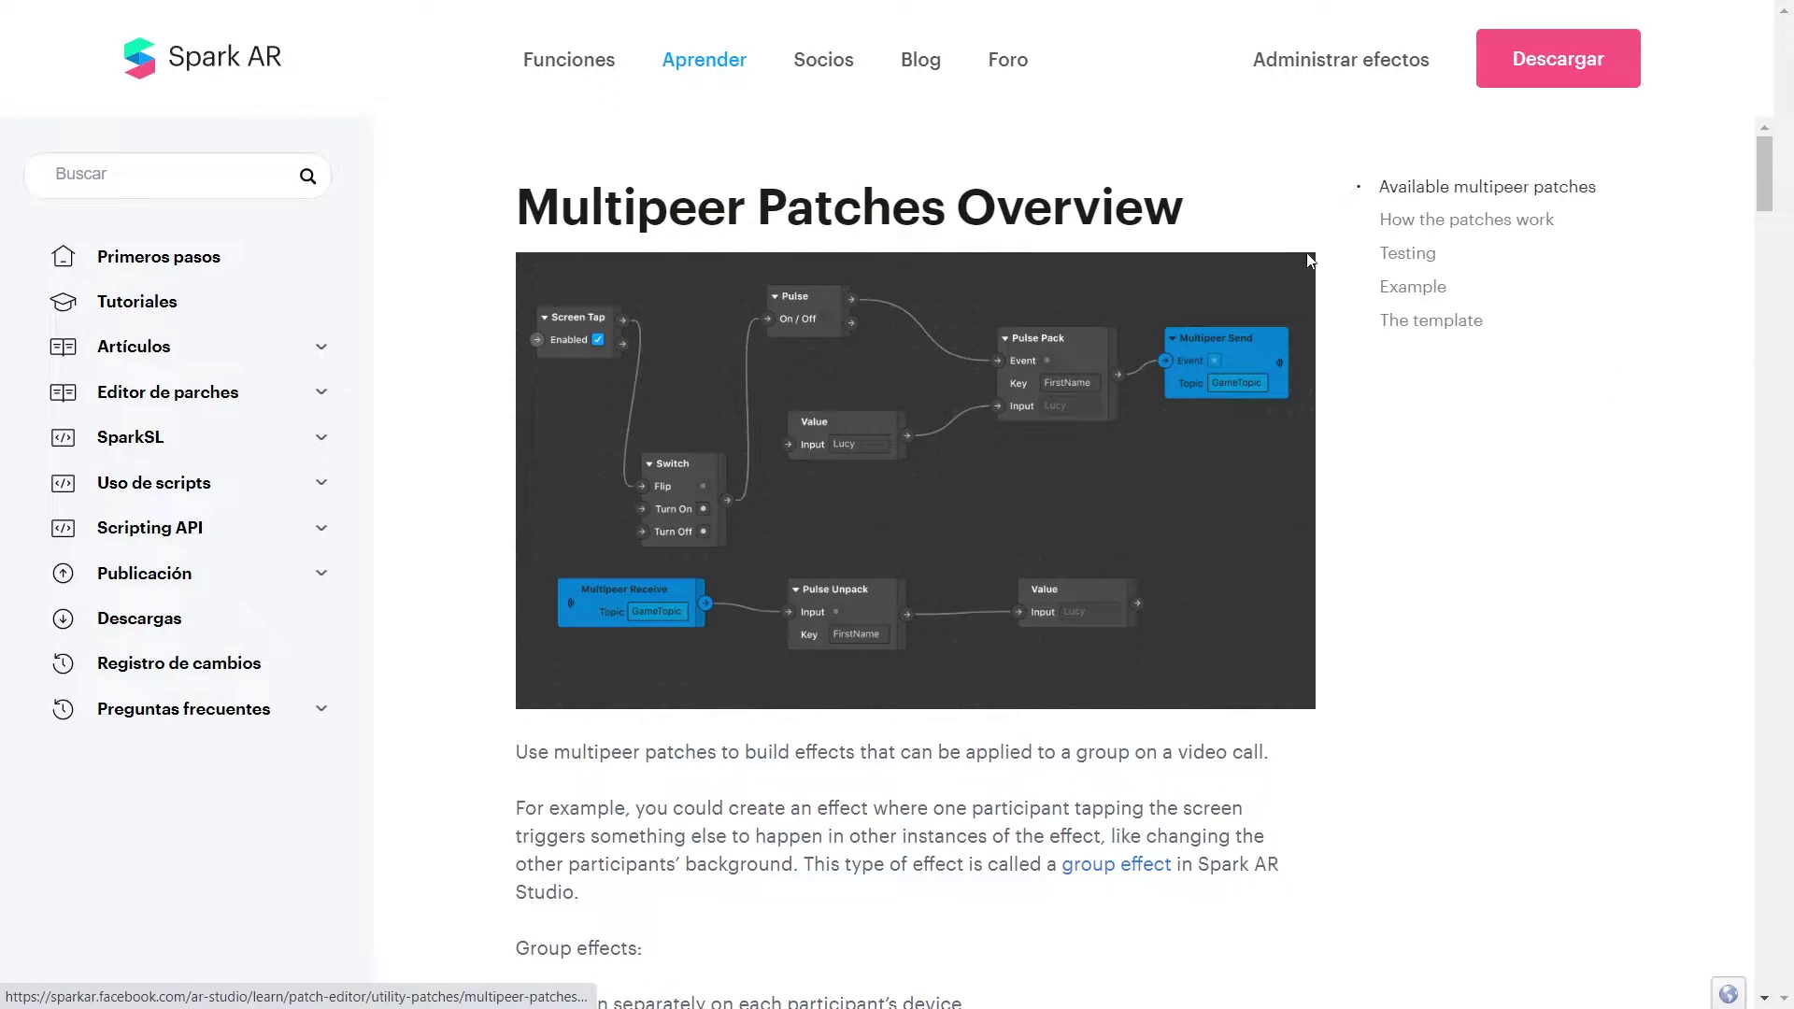
pyautogui.scroll(-3, 1072, 429)
pyautogui.scroll(3, 1069, 464)
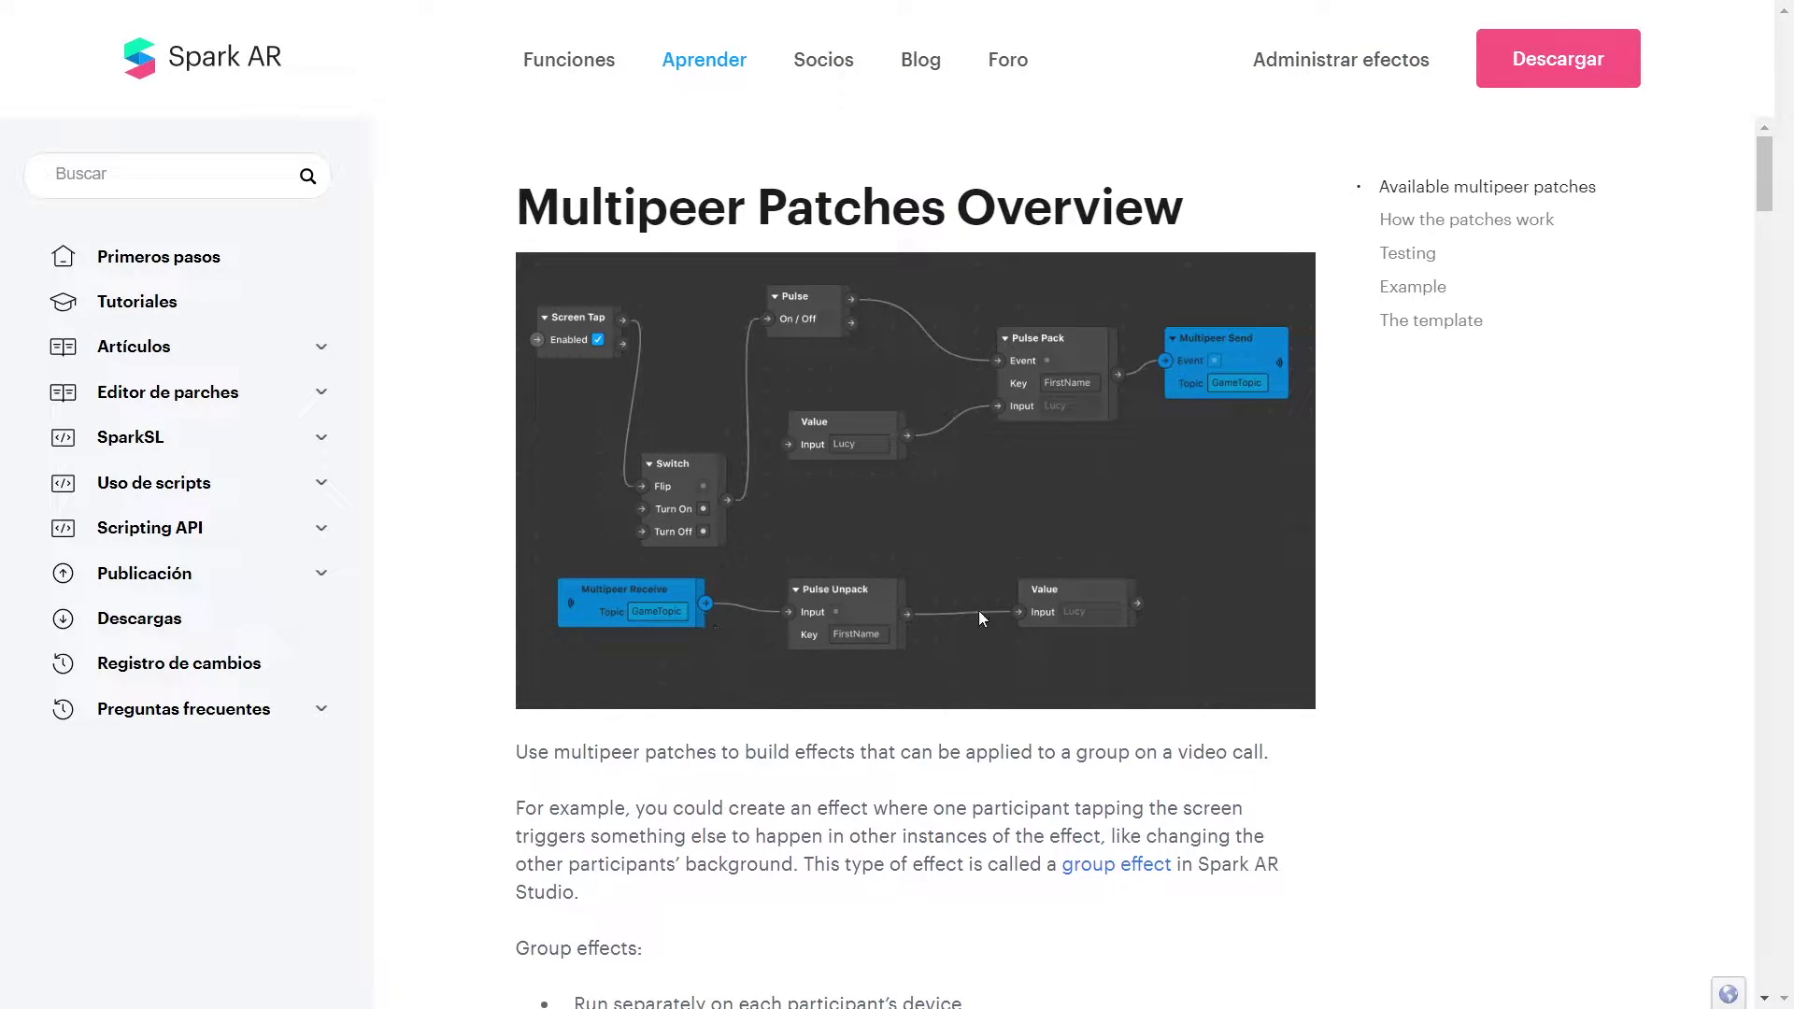
pyautogui.scroll(-10, 1263, 570)
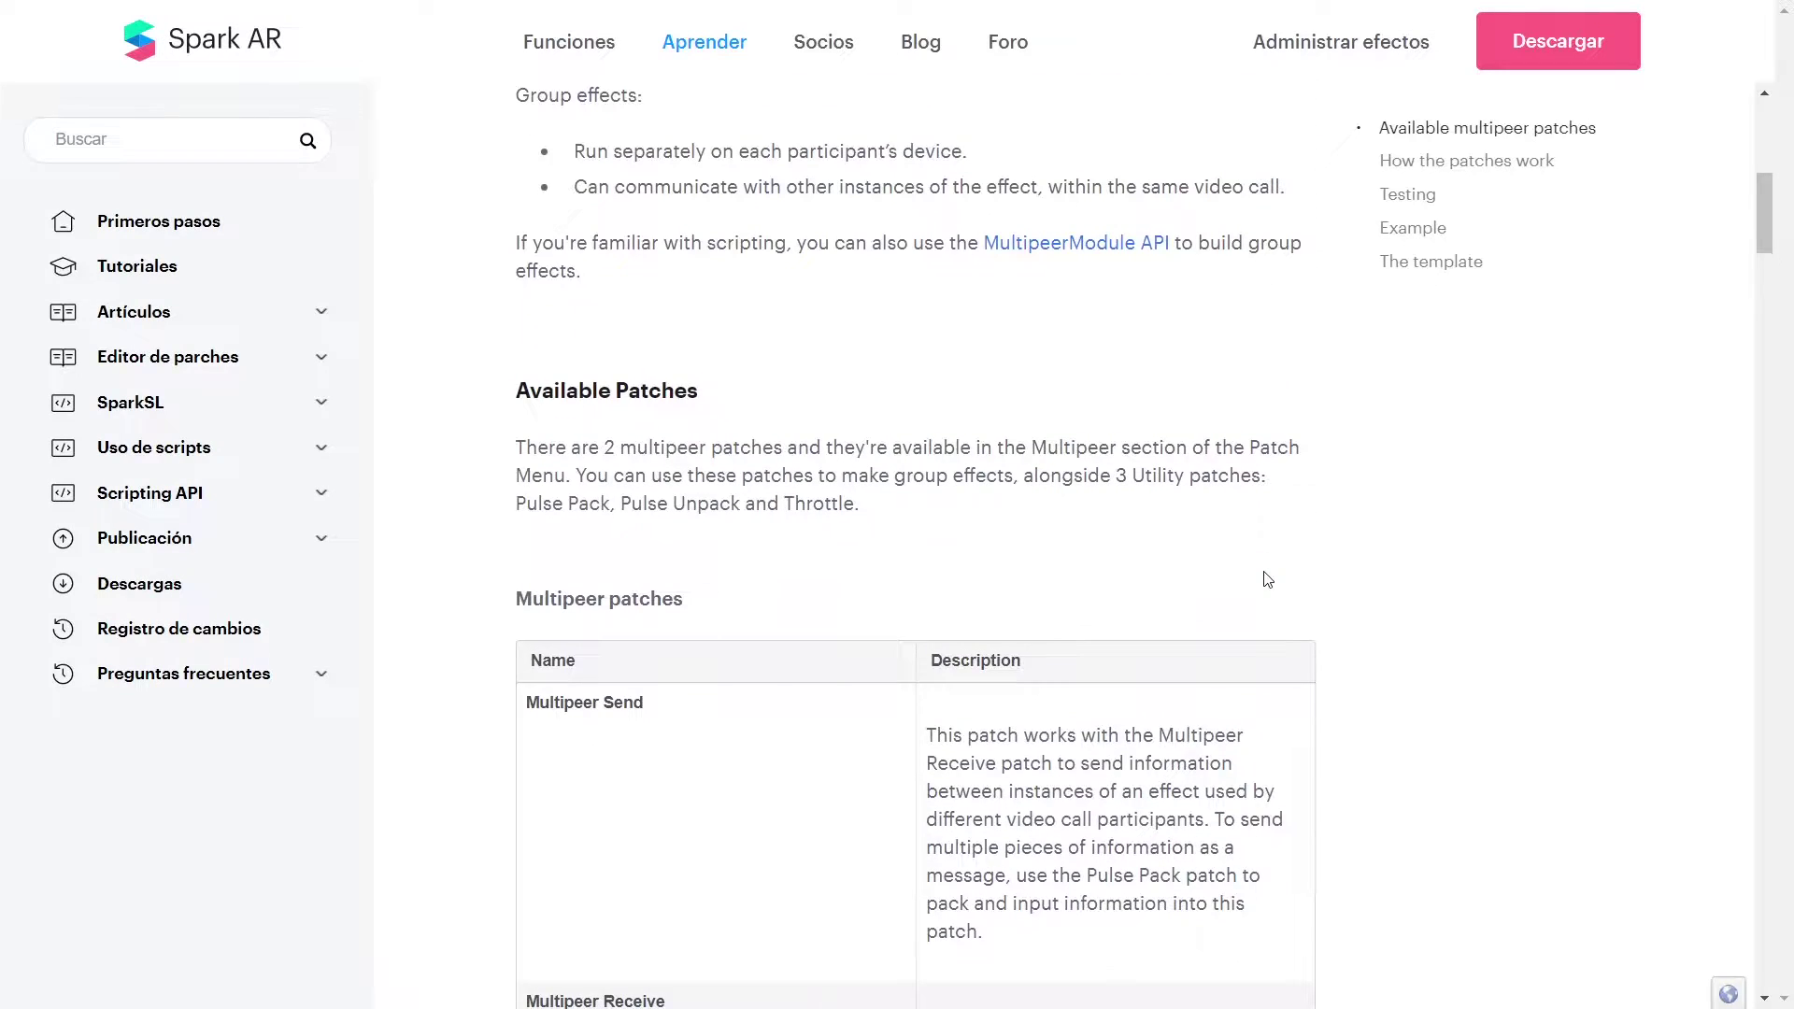
pyautogui.scroll(-4, 1267, 579)
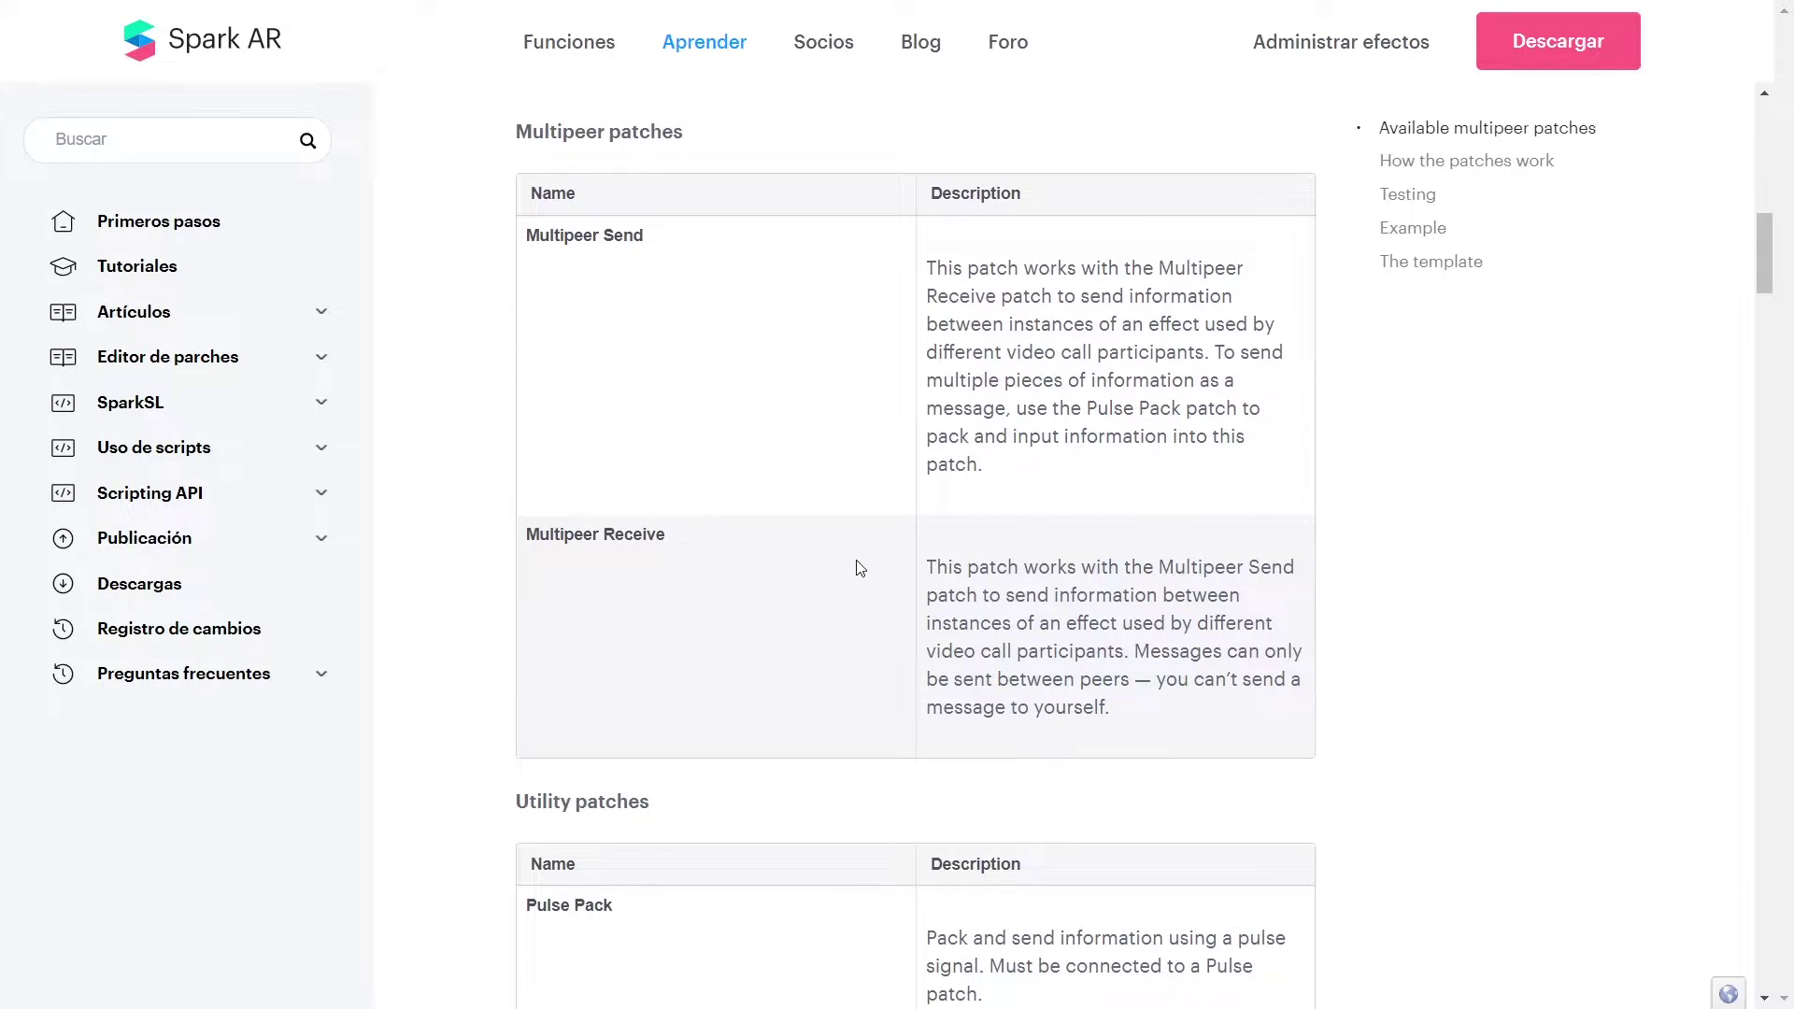
pyautogui.scroll(-13, 861, 568)
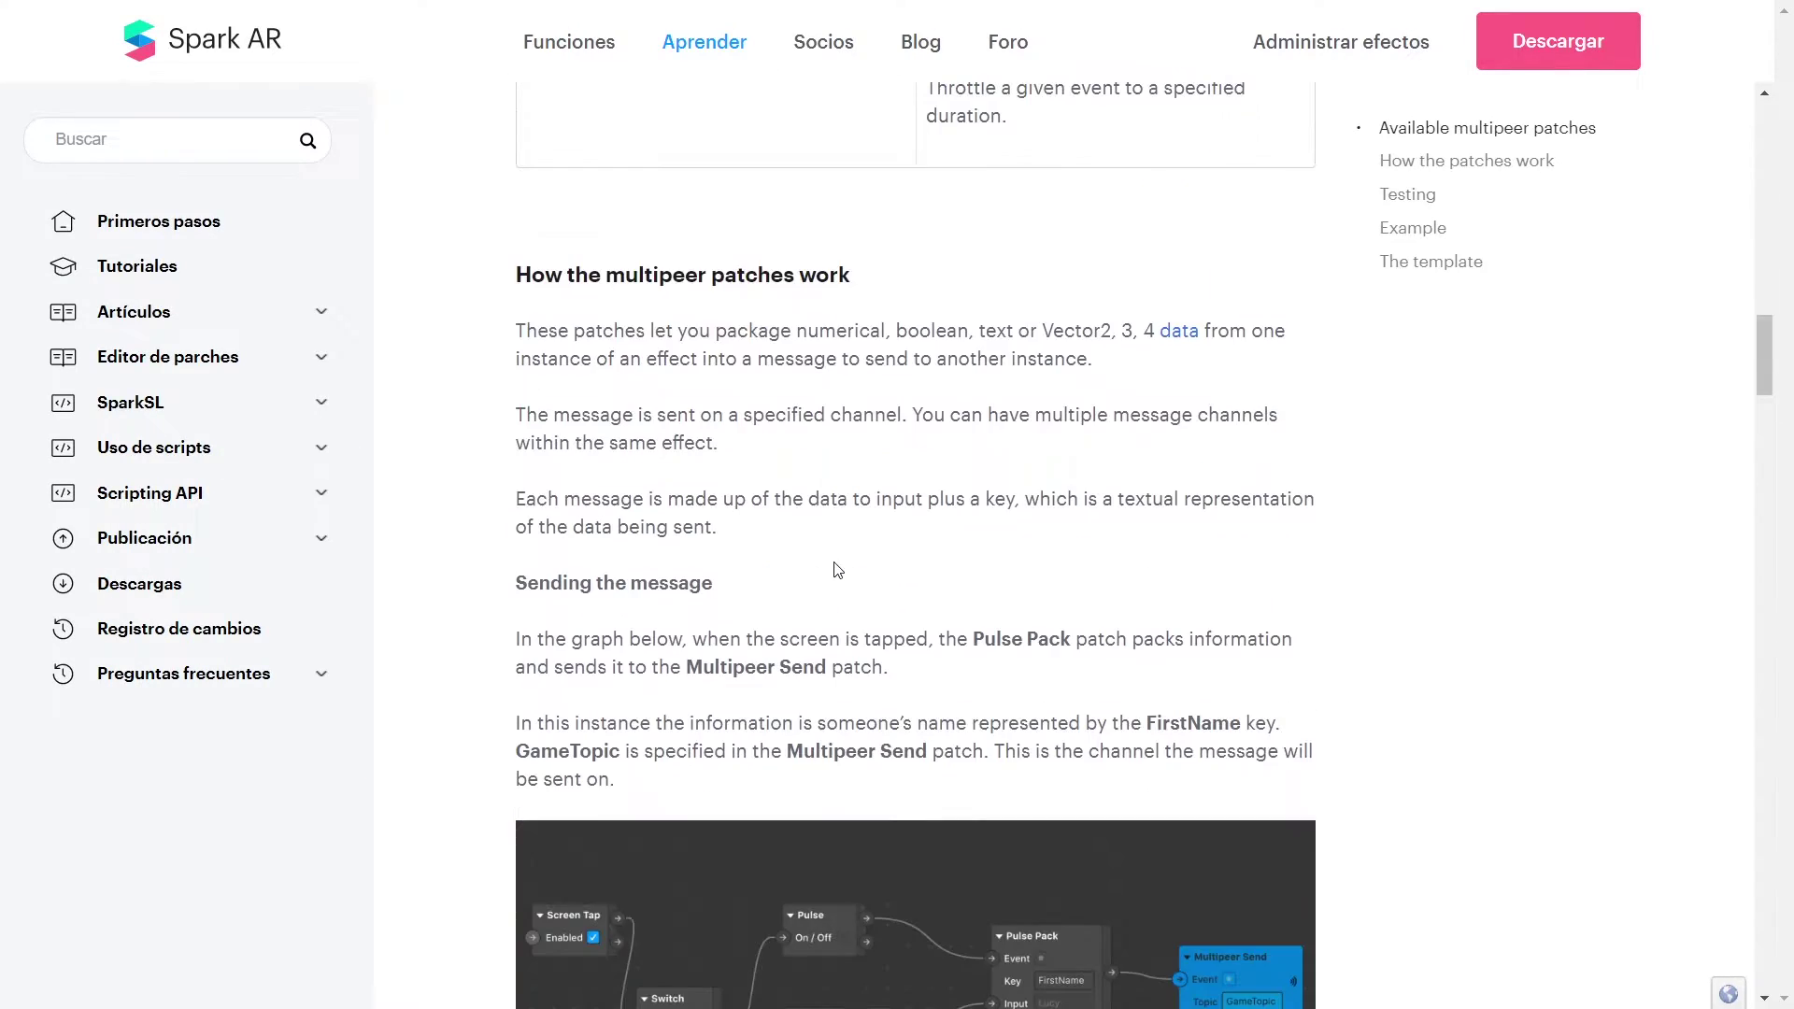
pyautogui.scroll(-5, 834, 569)
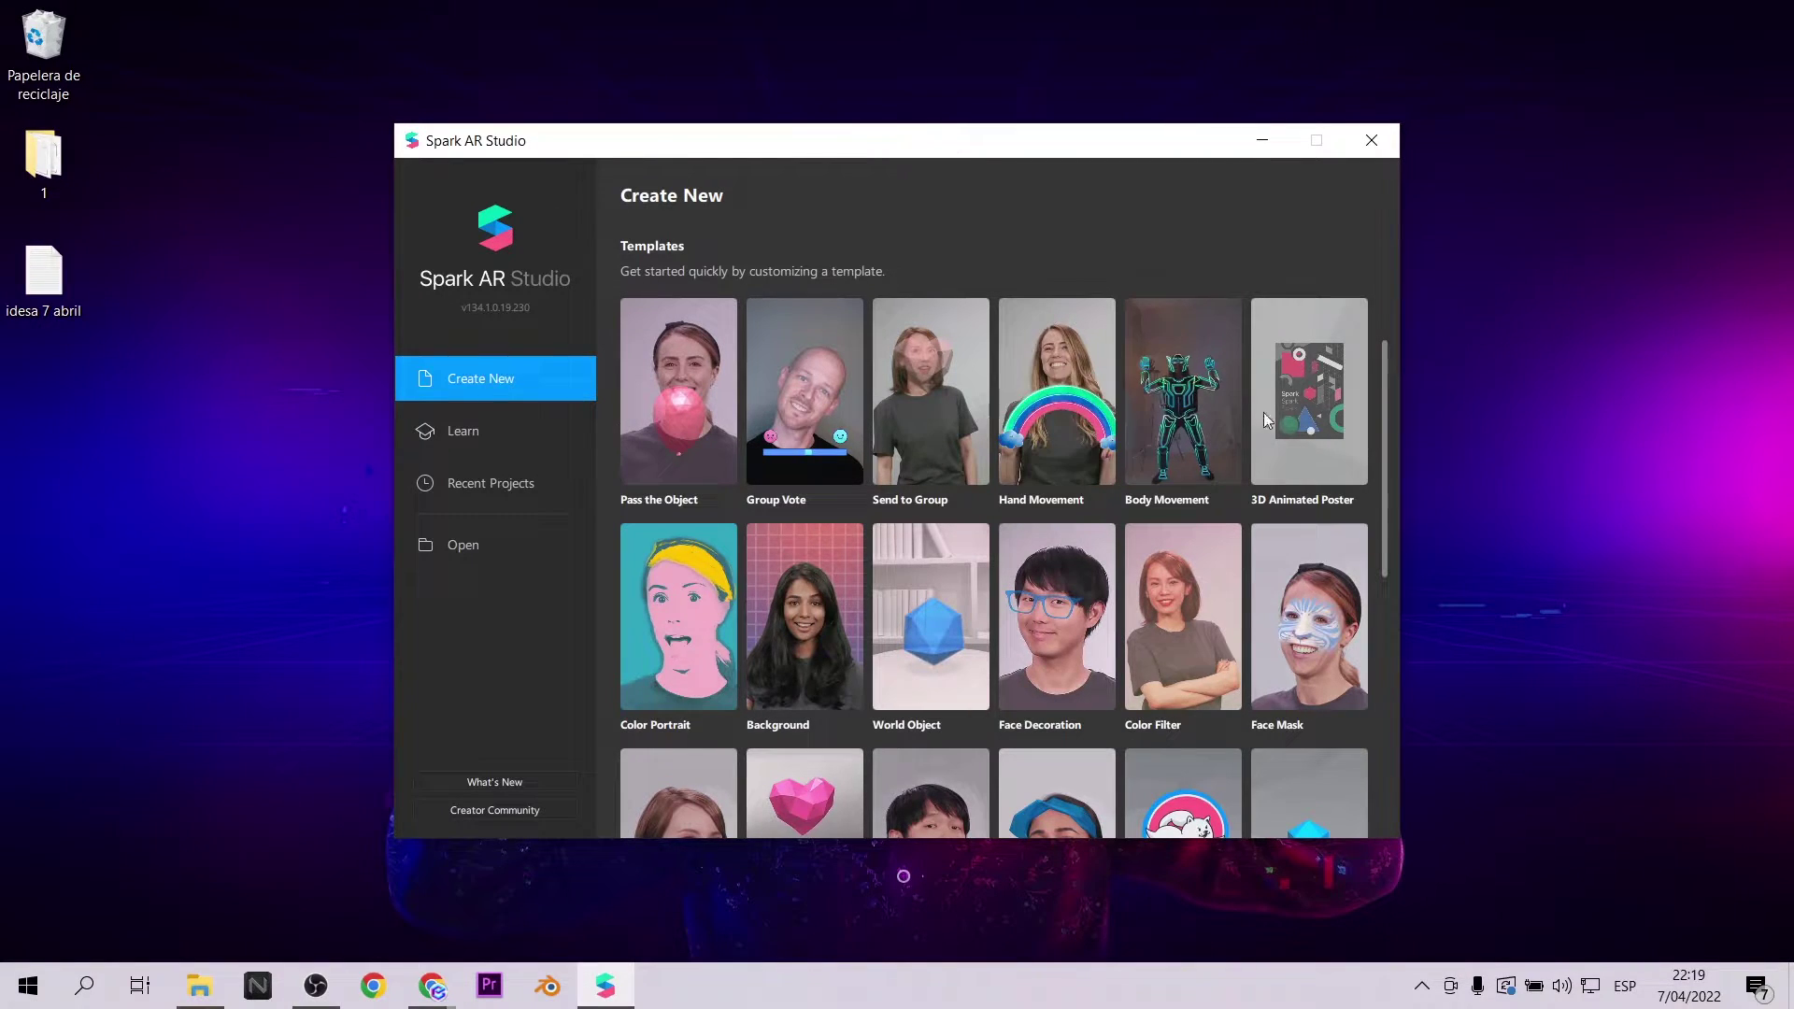
# In Spark AR Studio, open the Send to Group template, maximize the project window and enlarge the simulator preview.
pyautogui.scroll(1, 1297, 439)
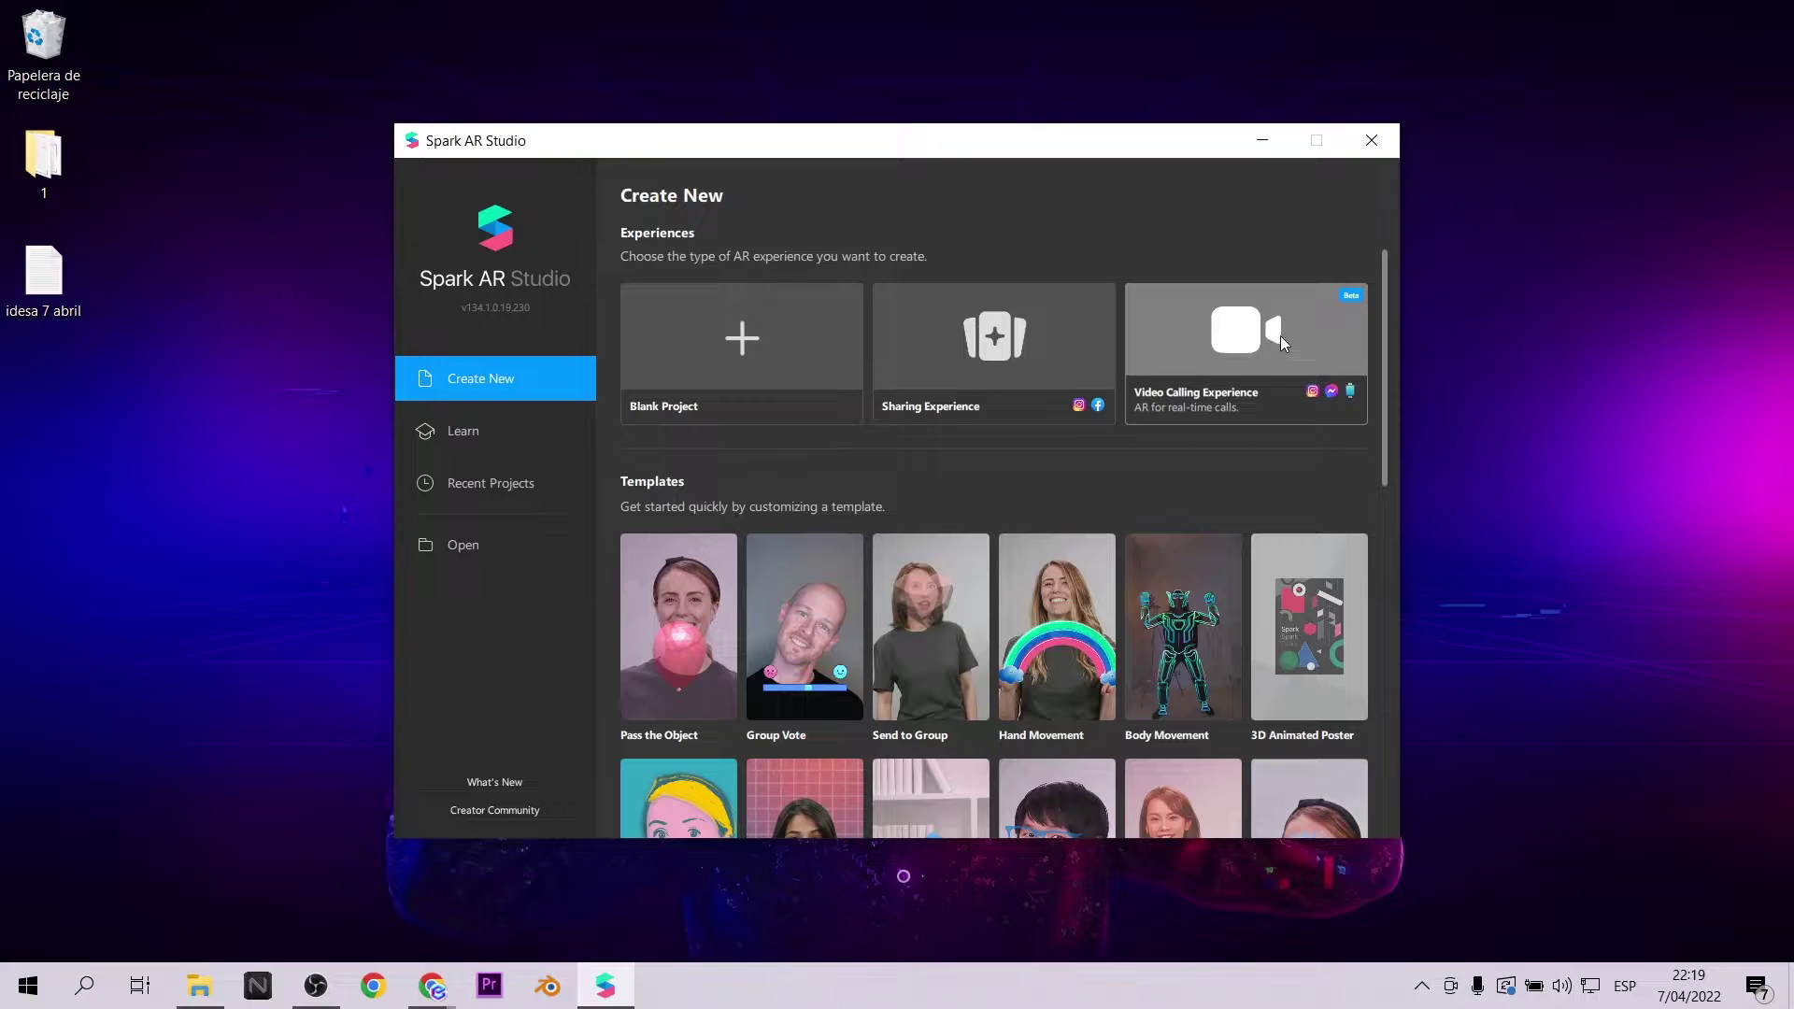
pyautogui.click(936, 604)
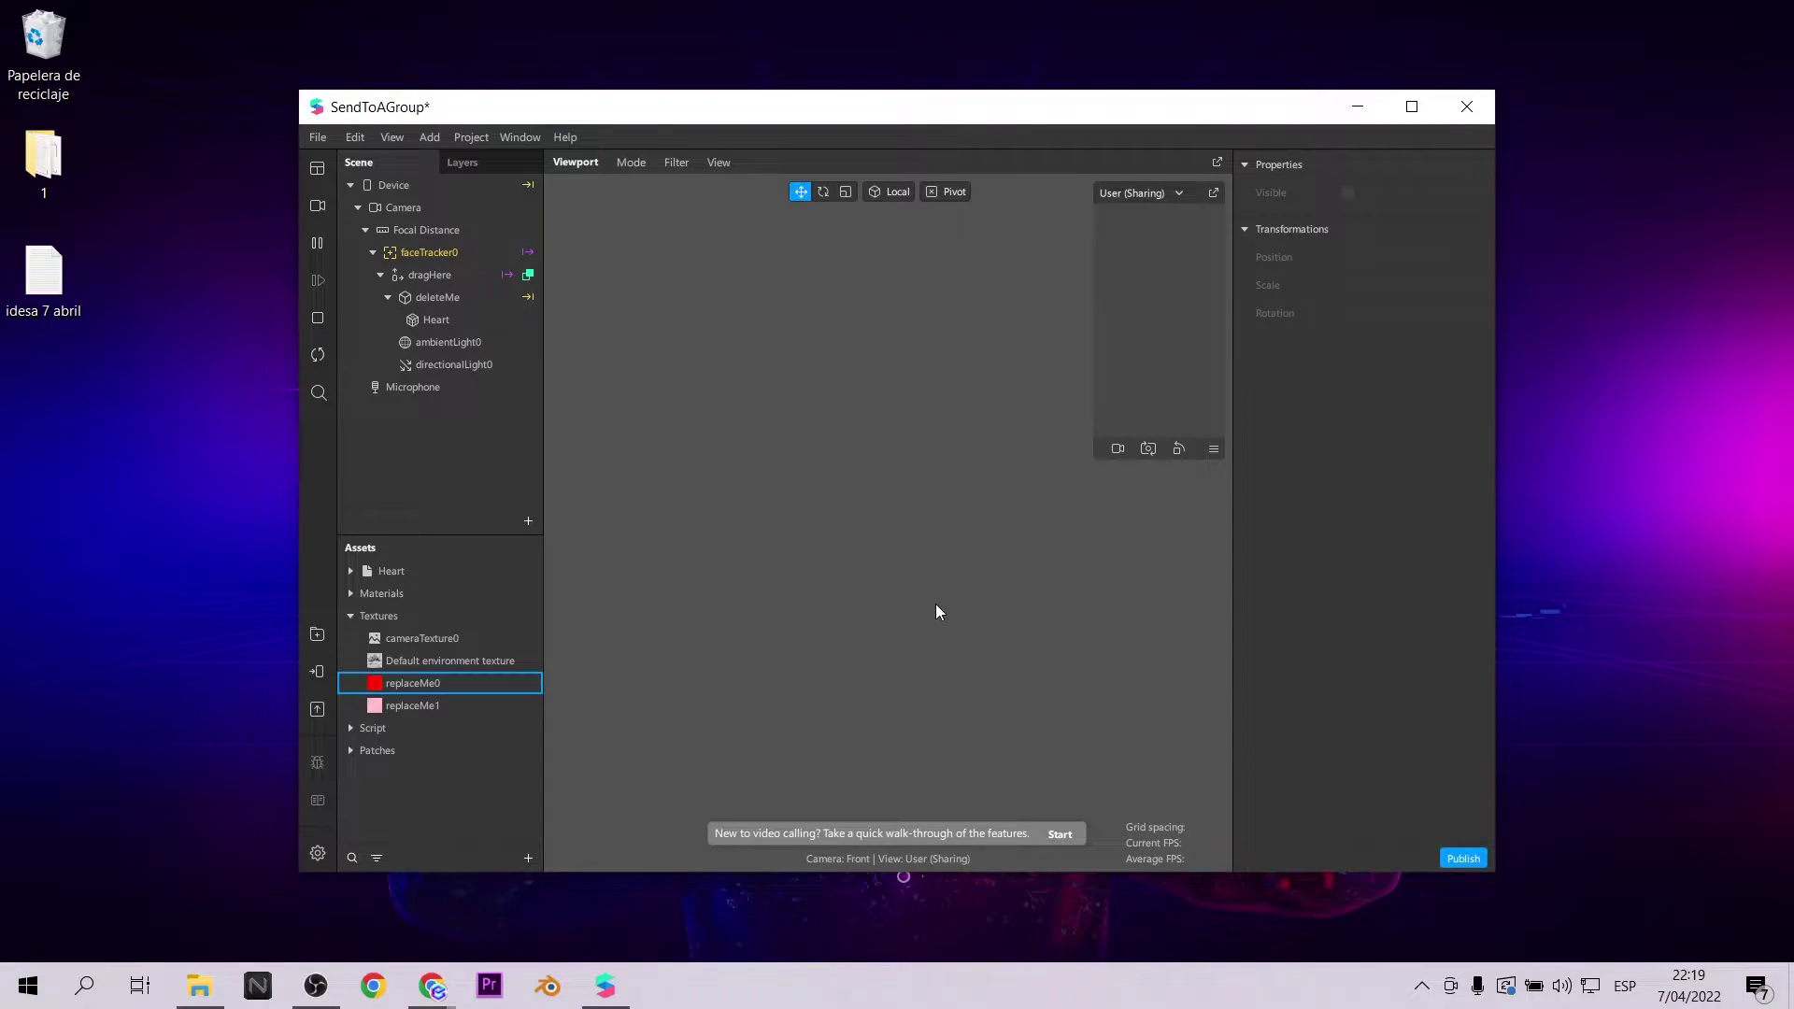
pyautogui.click(1401, 107)
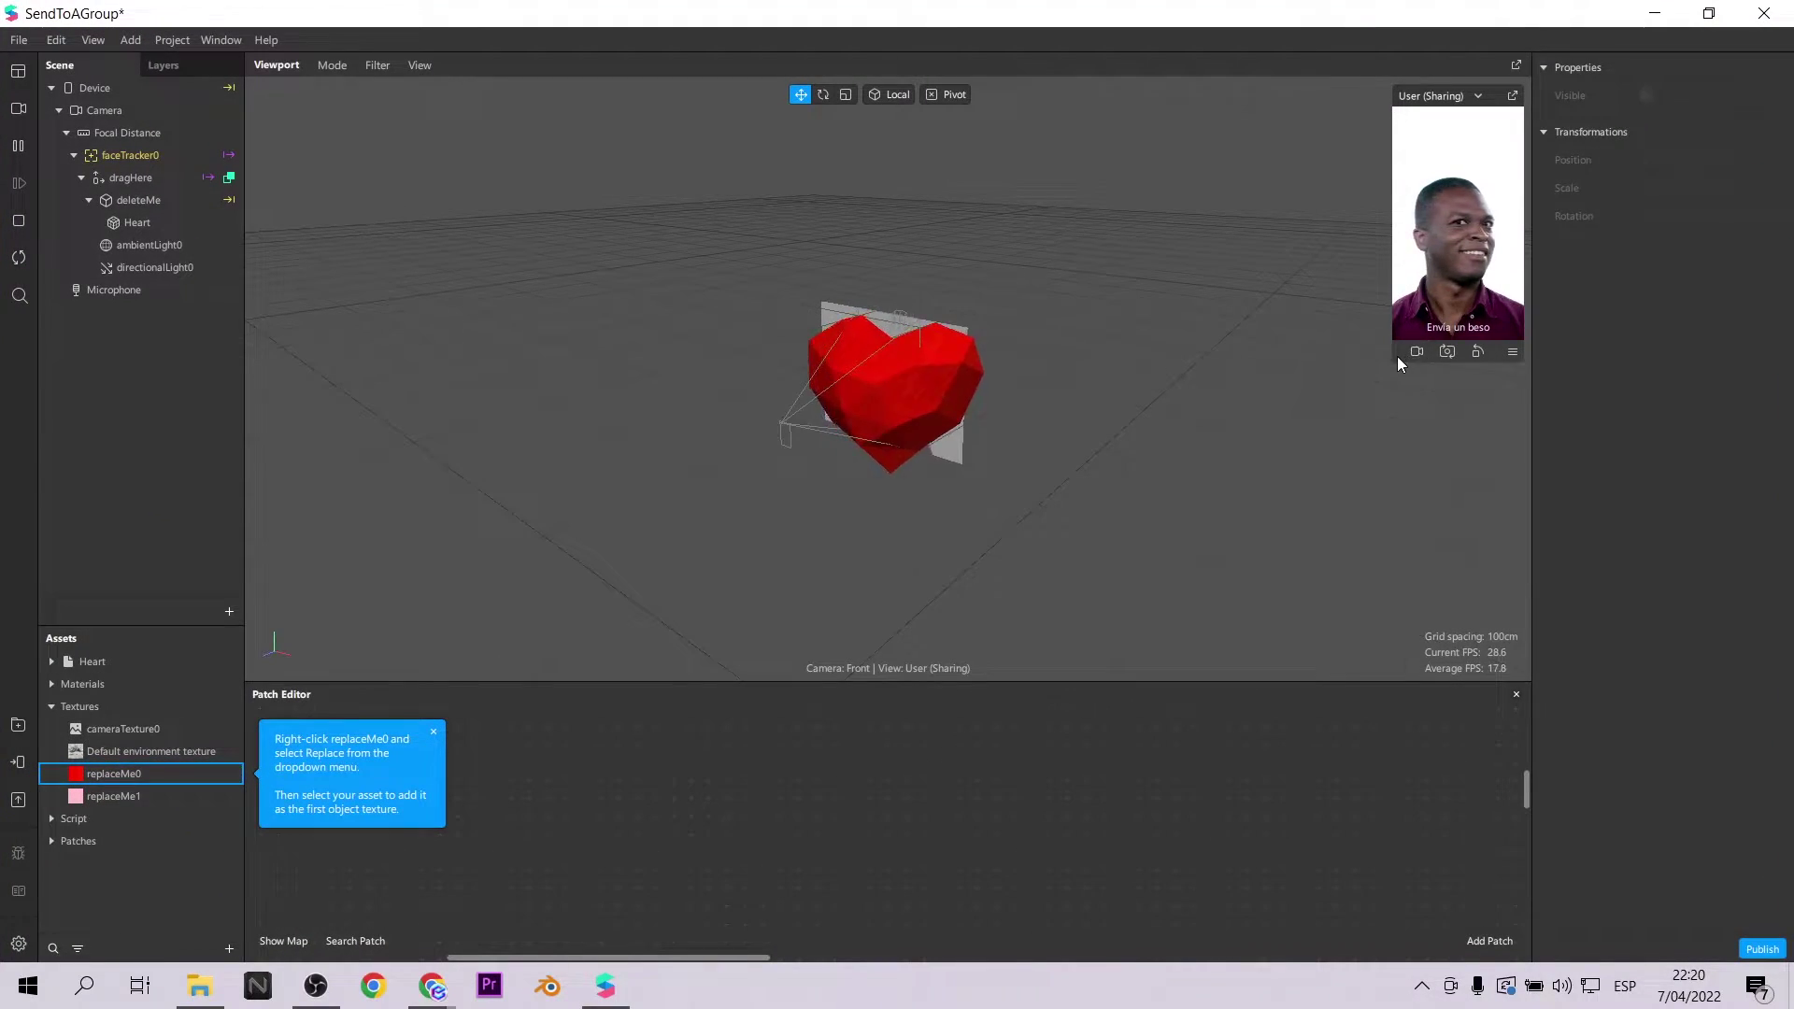
pyautogui.moveTo(1389, 369); pyautogui.dragTo(1277, 565)
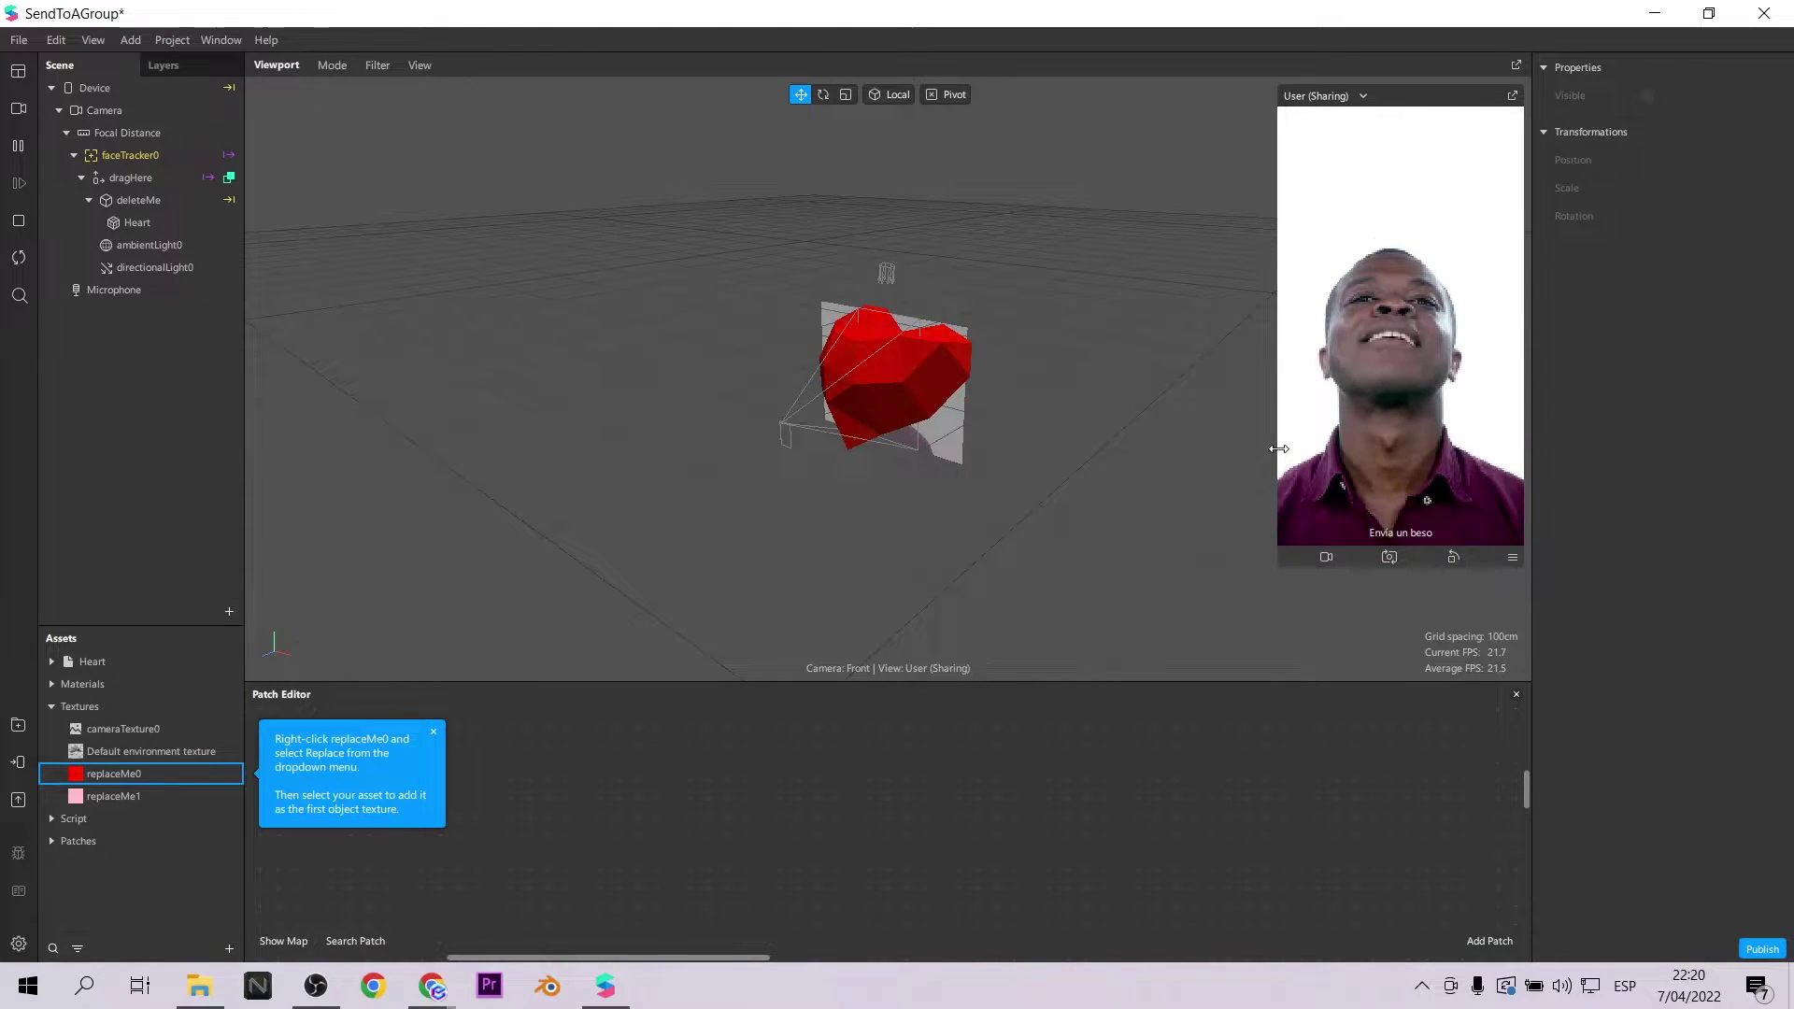
# Dismiss the template hint and examine the template's scene objects, script and patch assets, including instructions_template_v03.
pyautogui.click(434, 731)
pyautogui.click(93, 39)
pyautogui.click(132, 713)
pyautogui.click(52, 818)
pyautogui.click(108, 841)
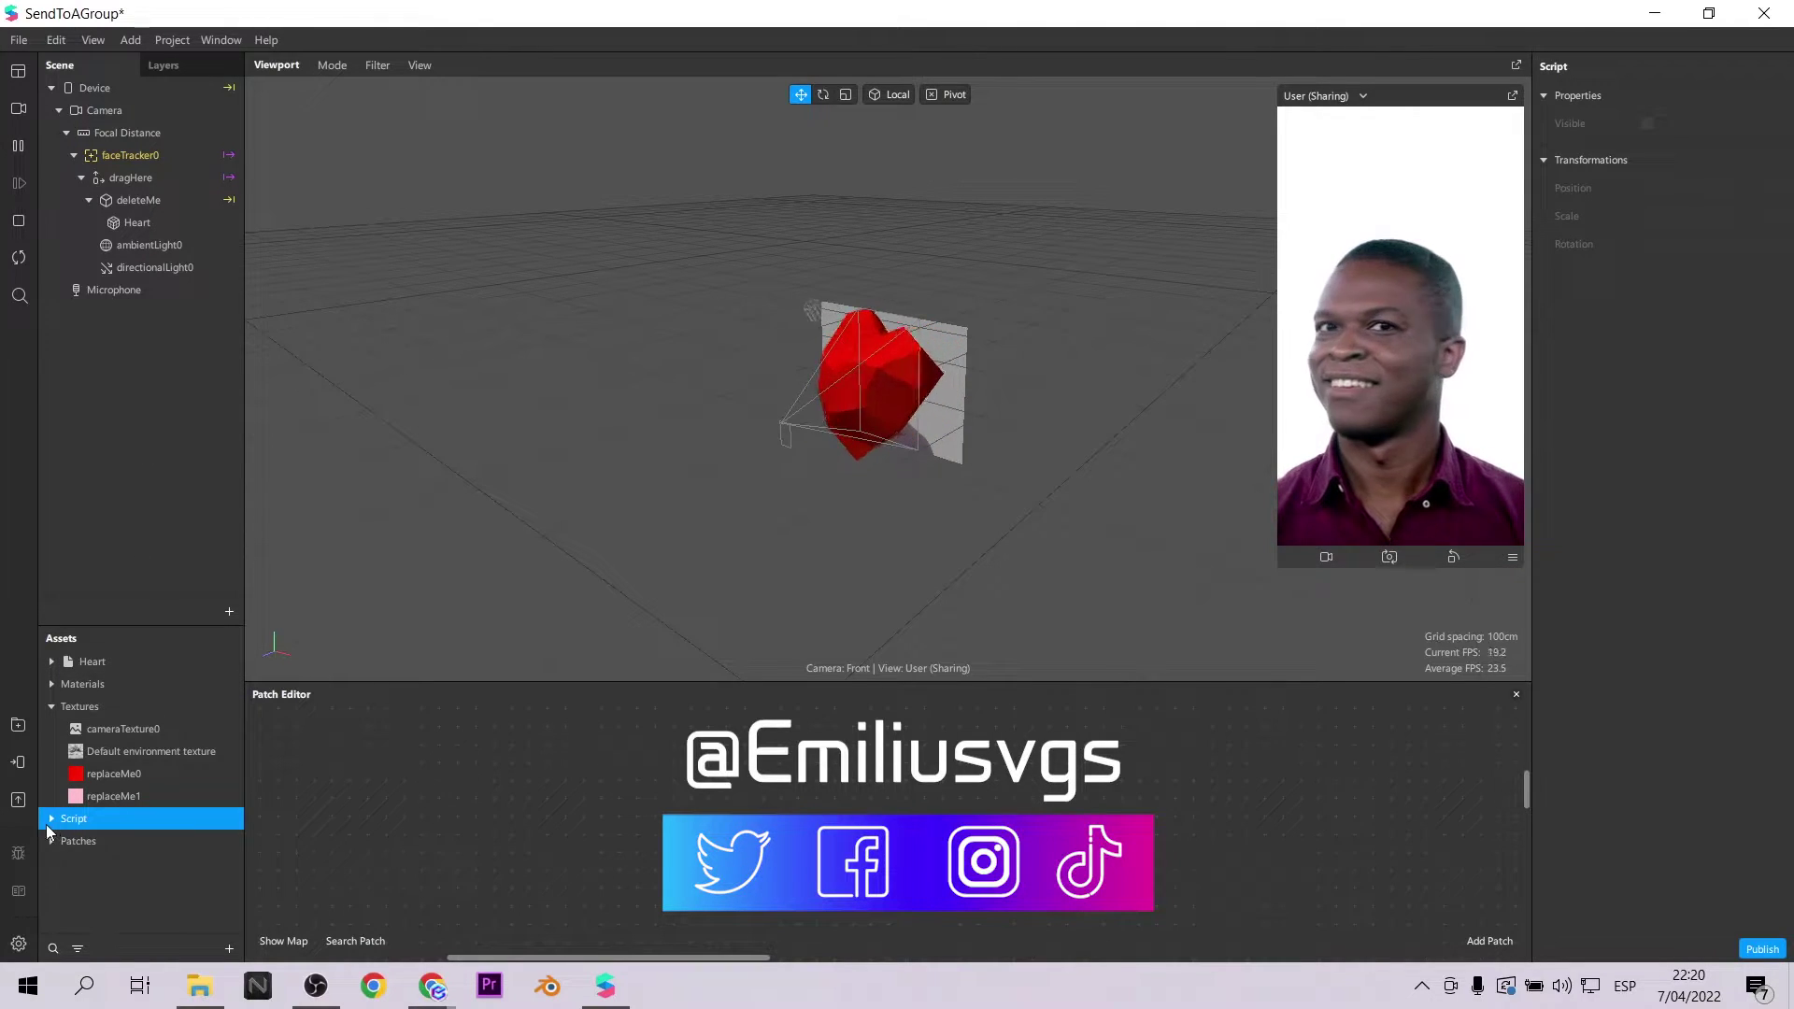
pyautogui.click(52, 863)
pyautogui.click(145, 886)
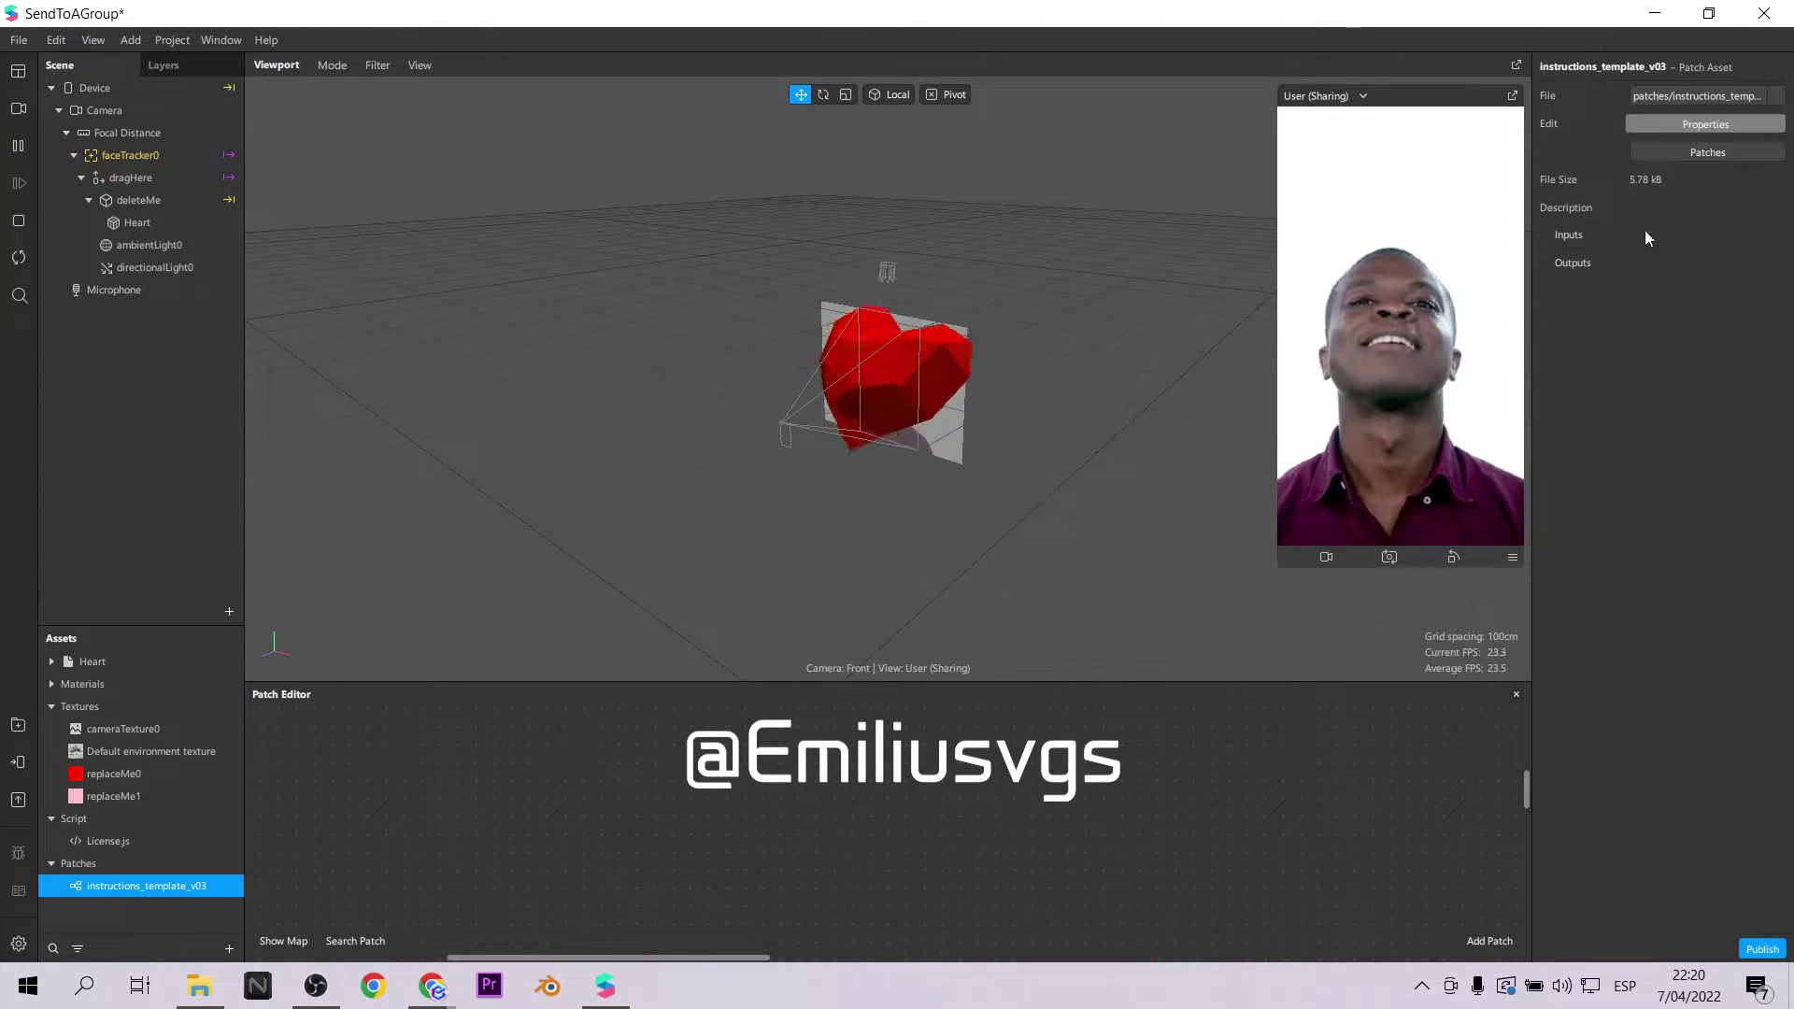
pyautogui.click(140, 225)
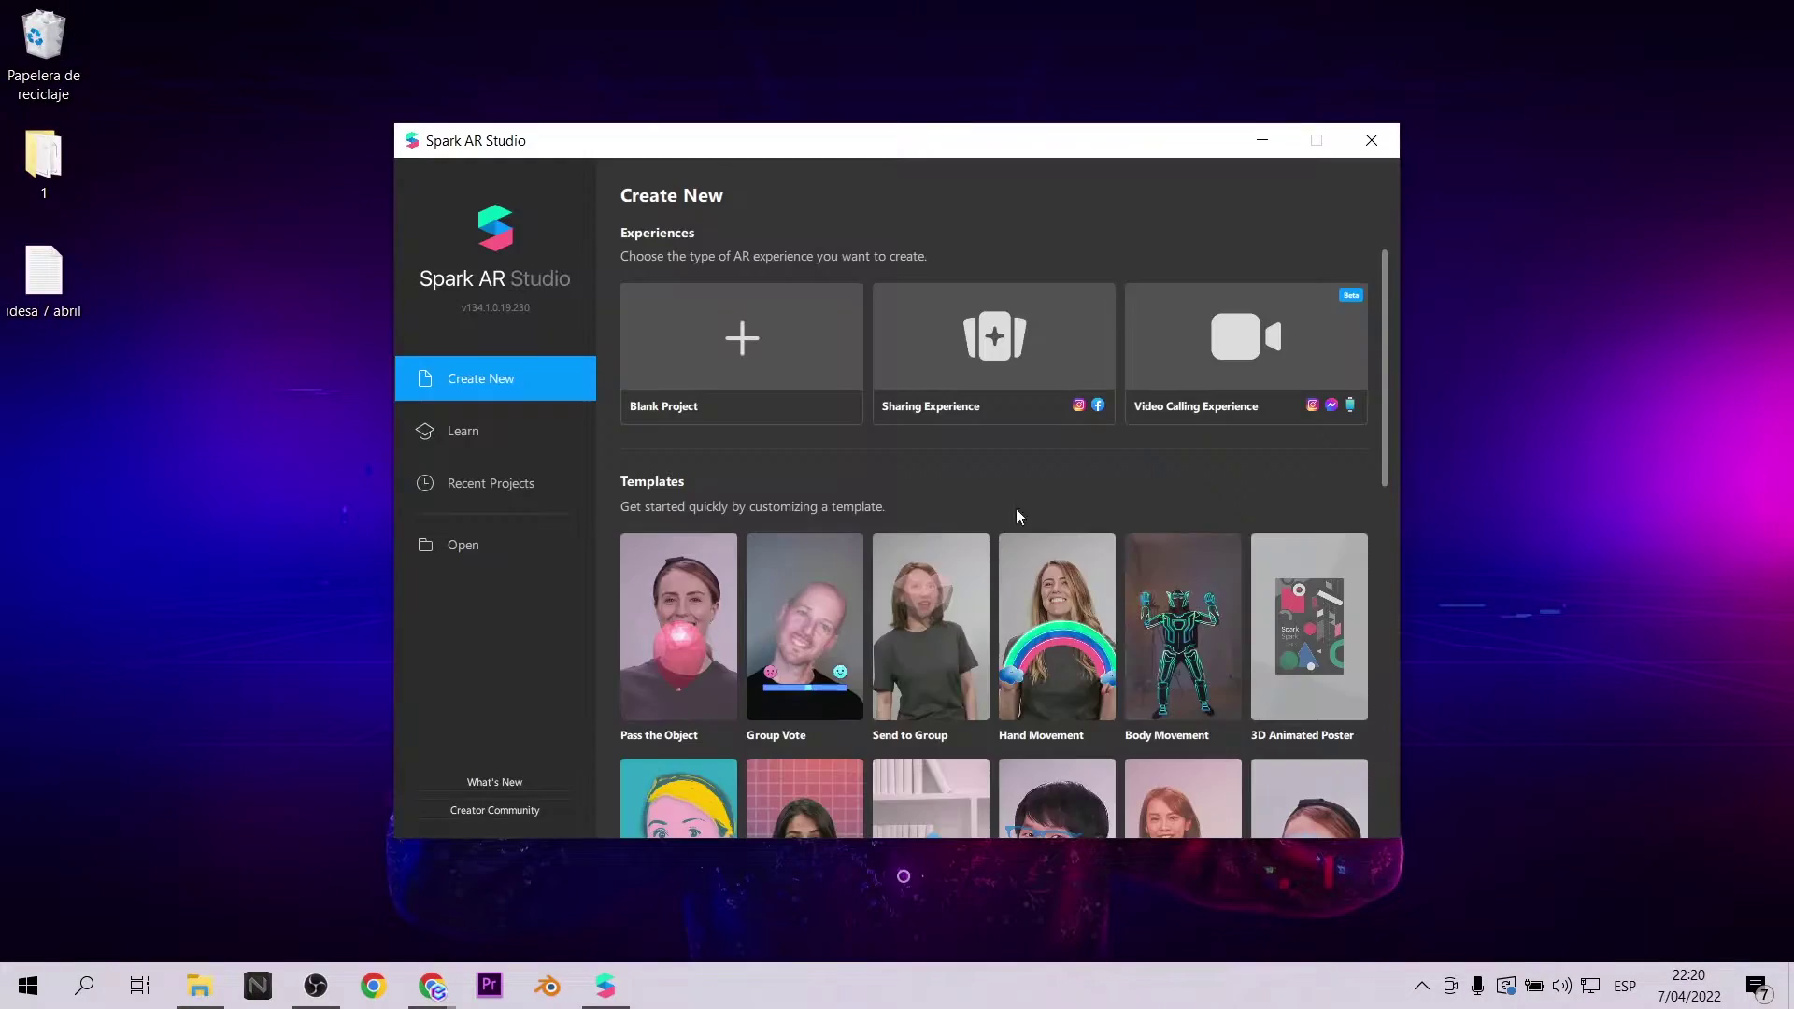
# Create a new Video Calling Experience project and maximize its window.
pyautogui.click(675, 603)
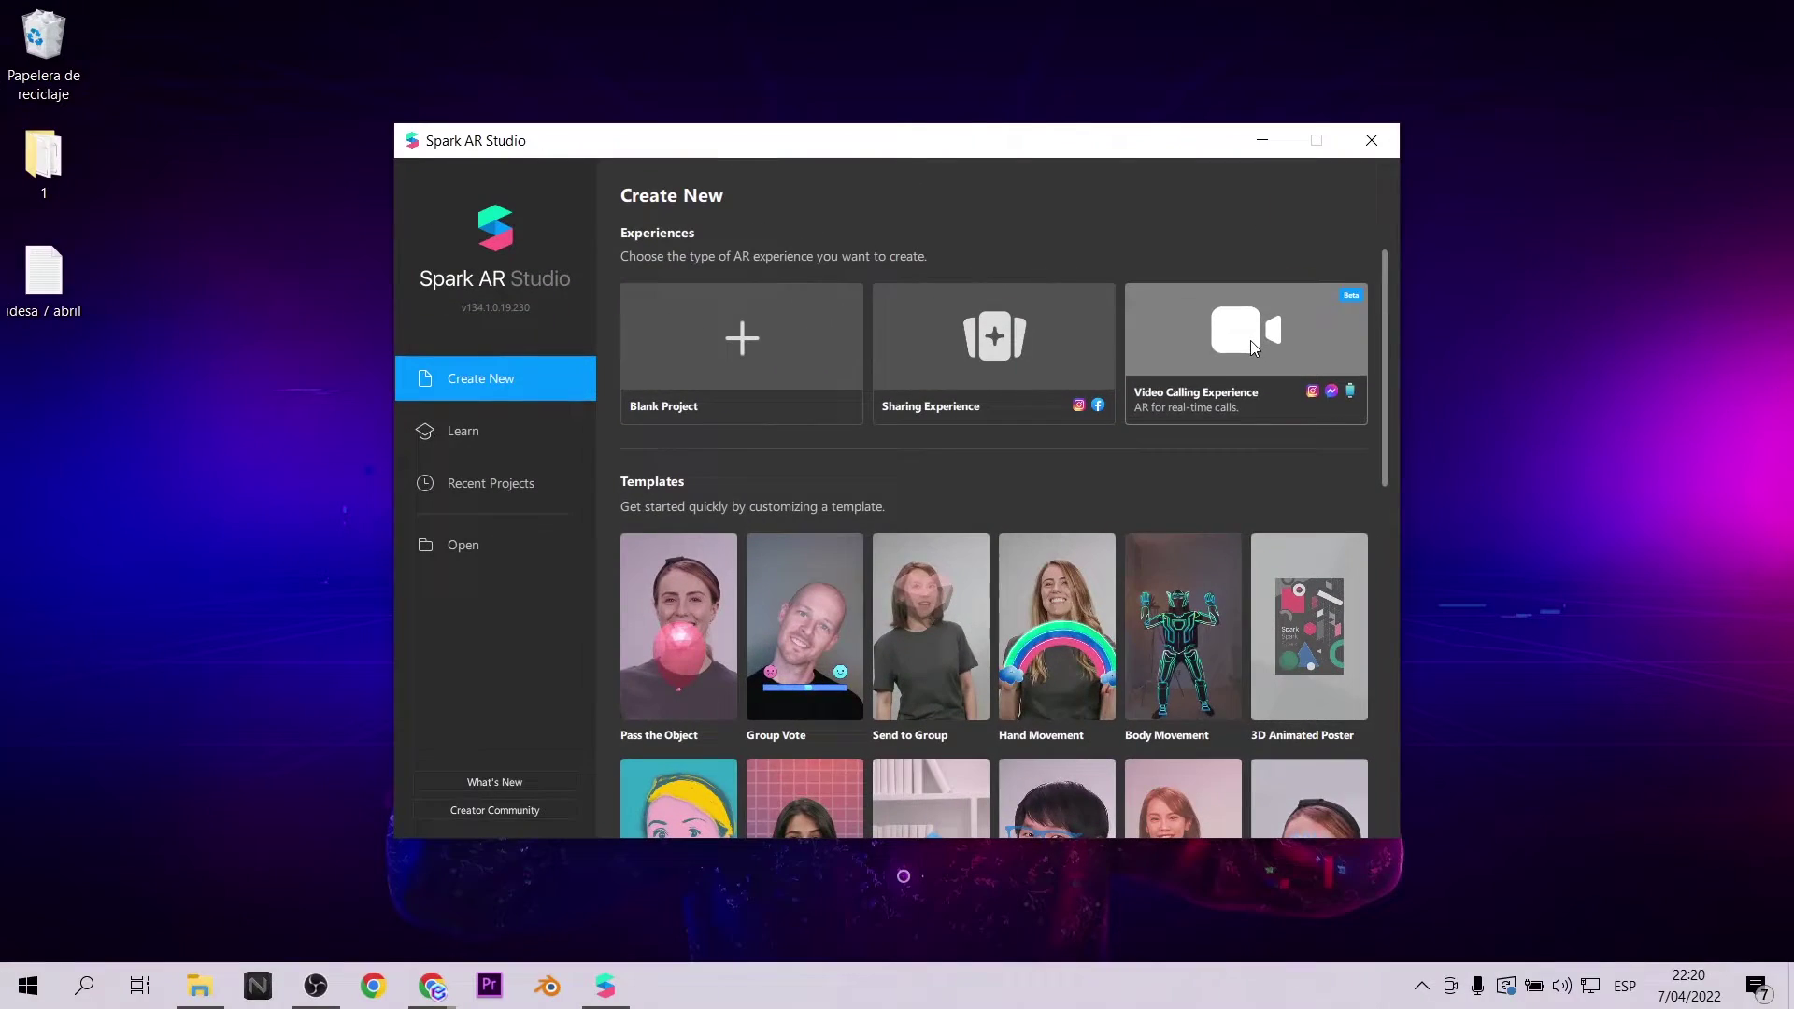
pyautogui.click(1250, 338)
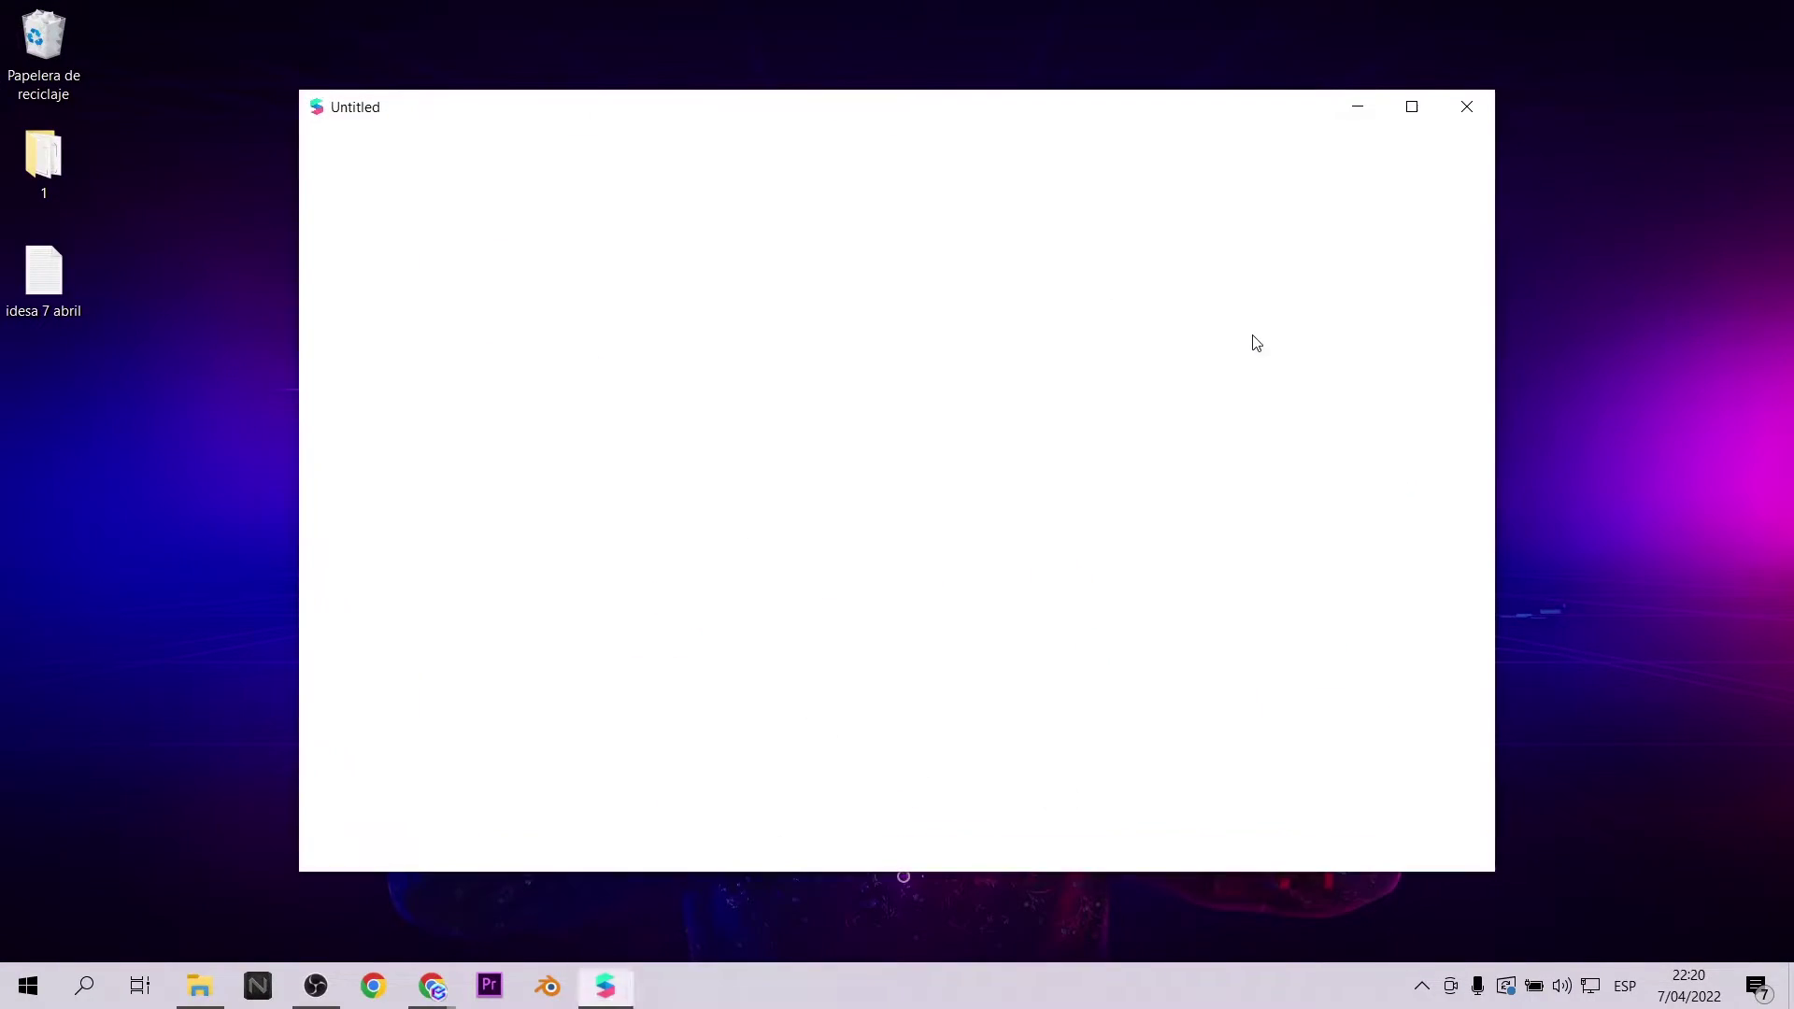
pyautogui.click(1396, 114)
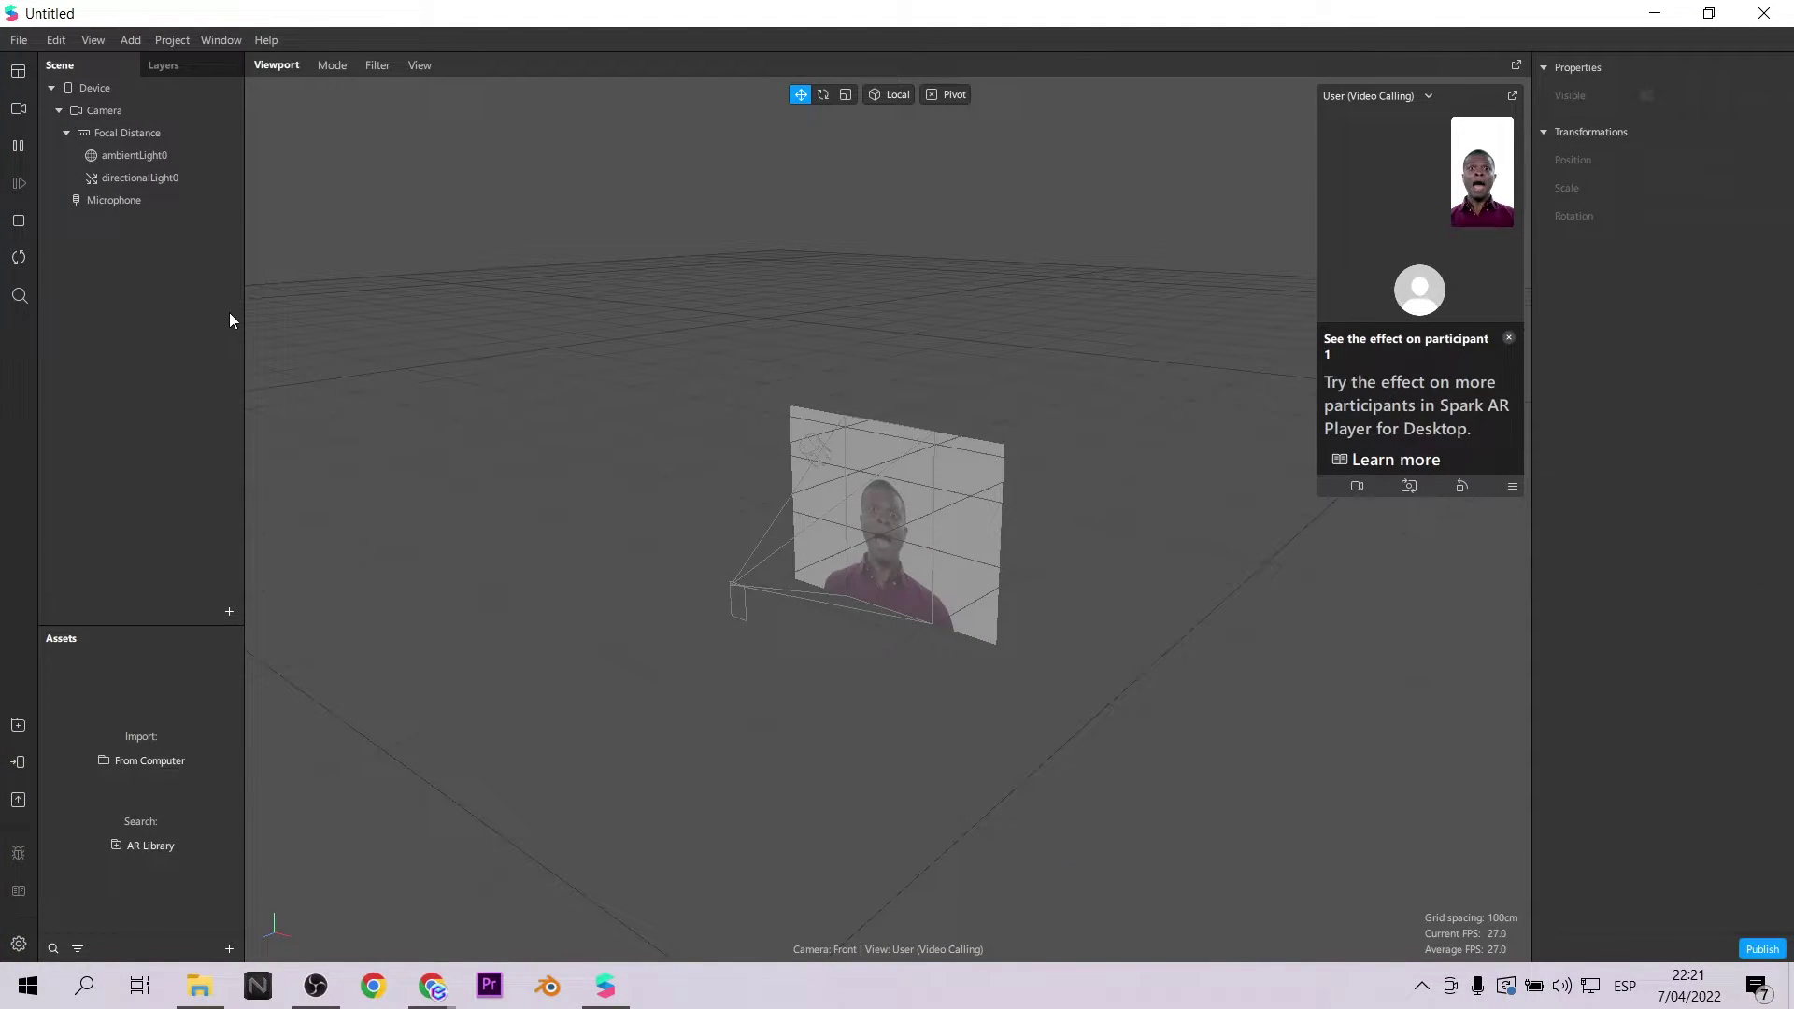
# Review the platforms enabled in the project's Experiences properties, and show the Patch Editor.
pyautogui.click(172, 40)
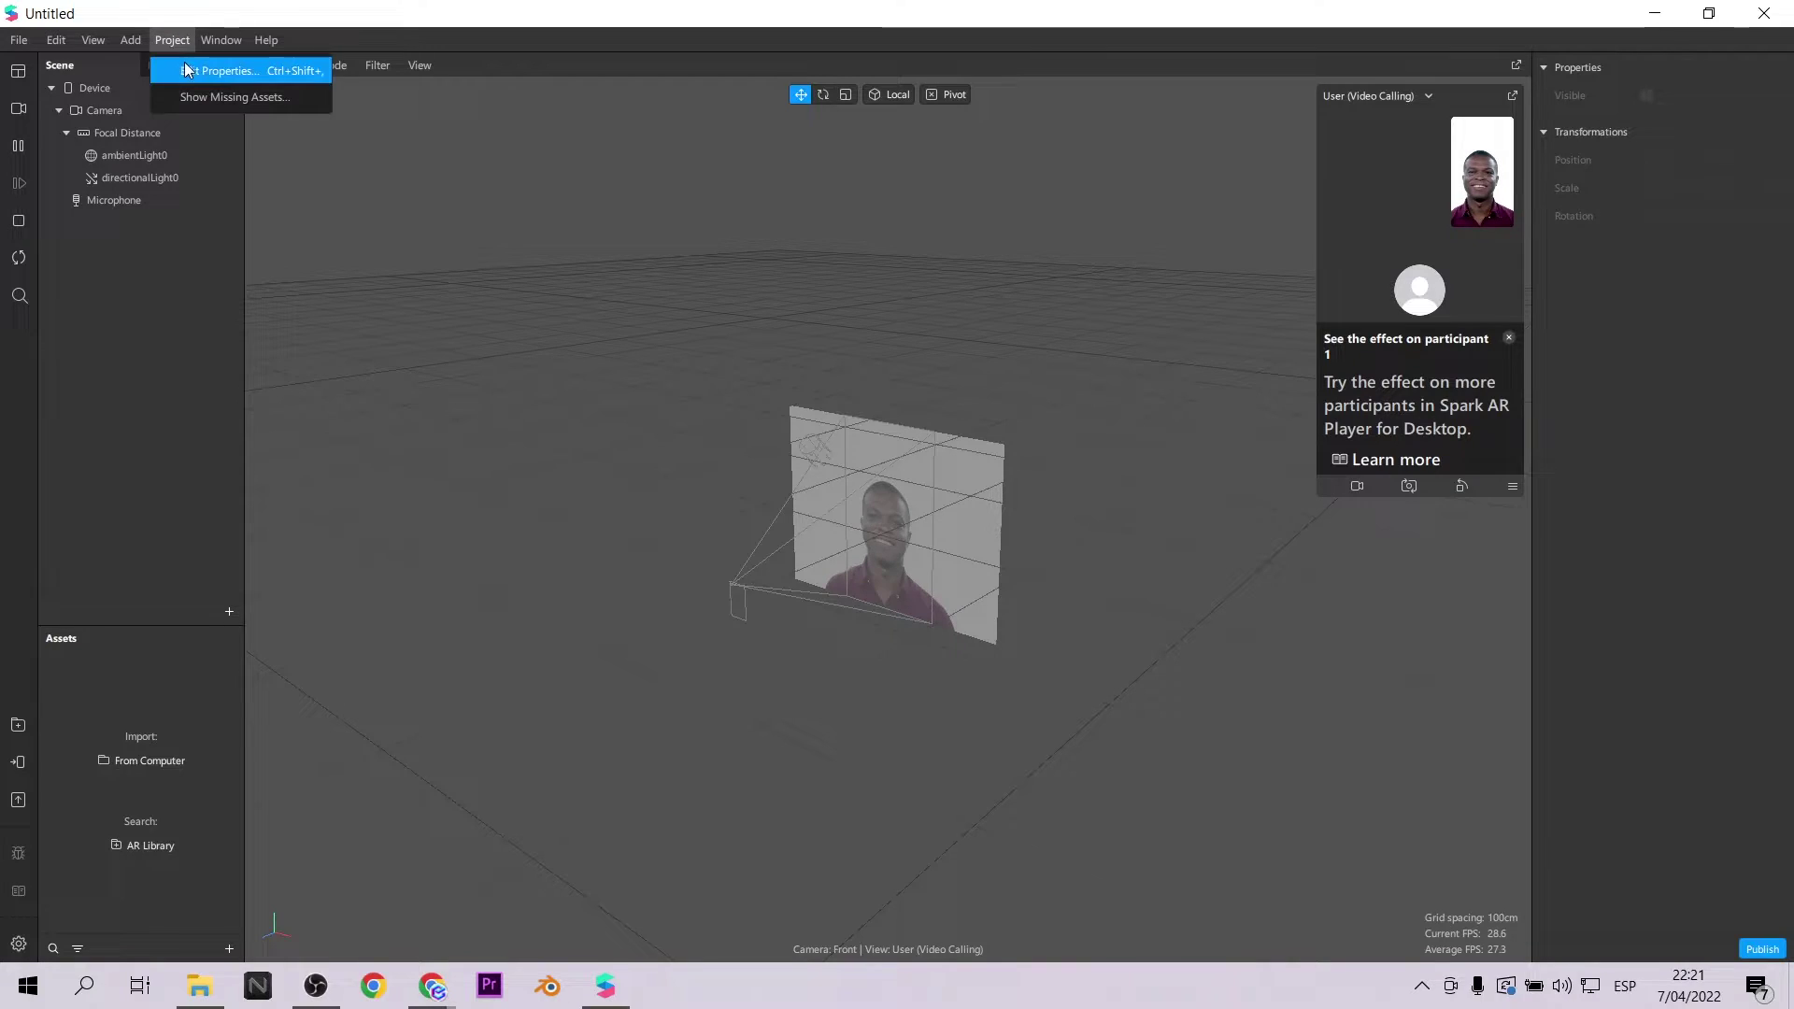
pyautogui.click(187, 70)
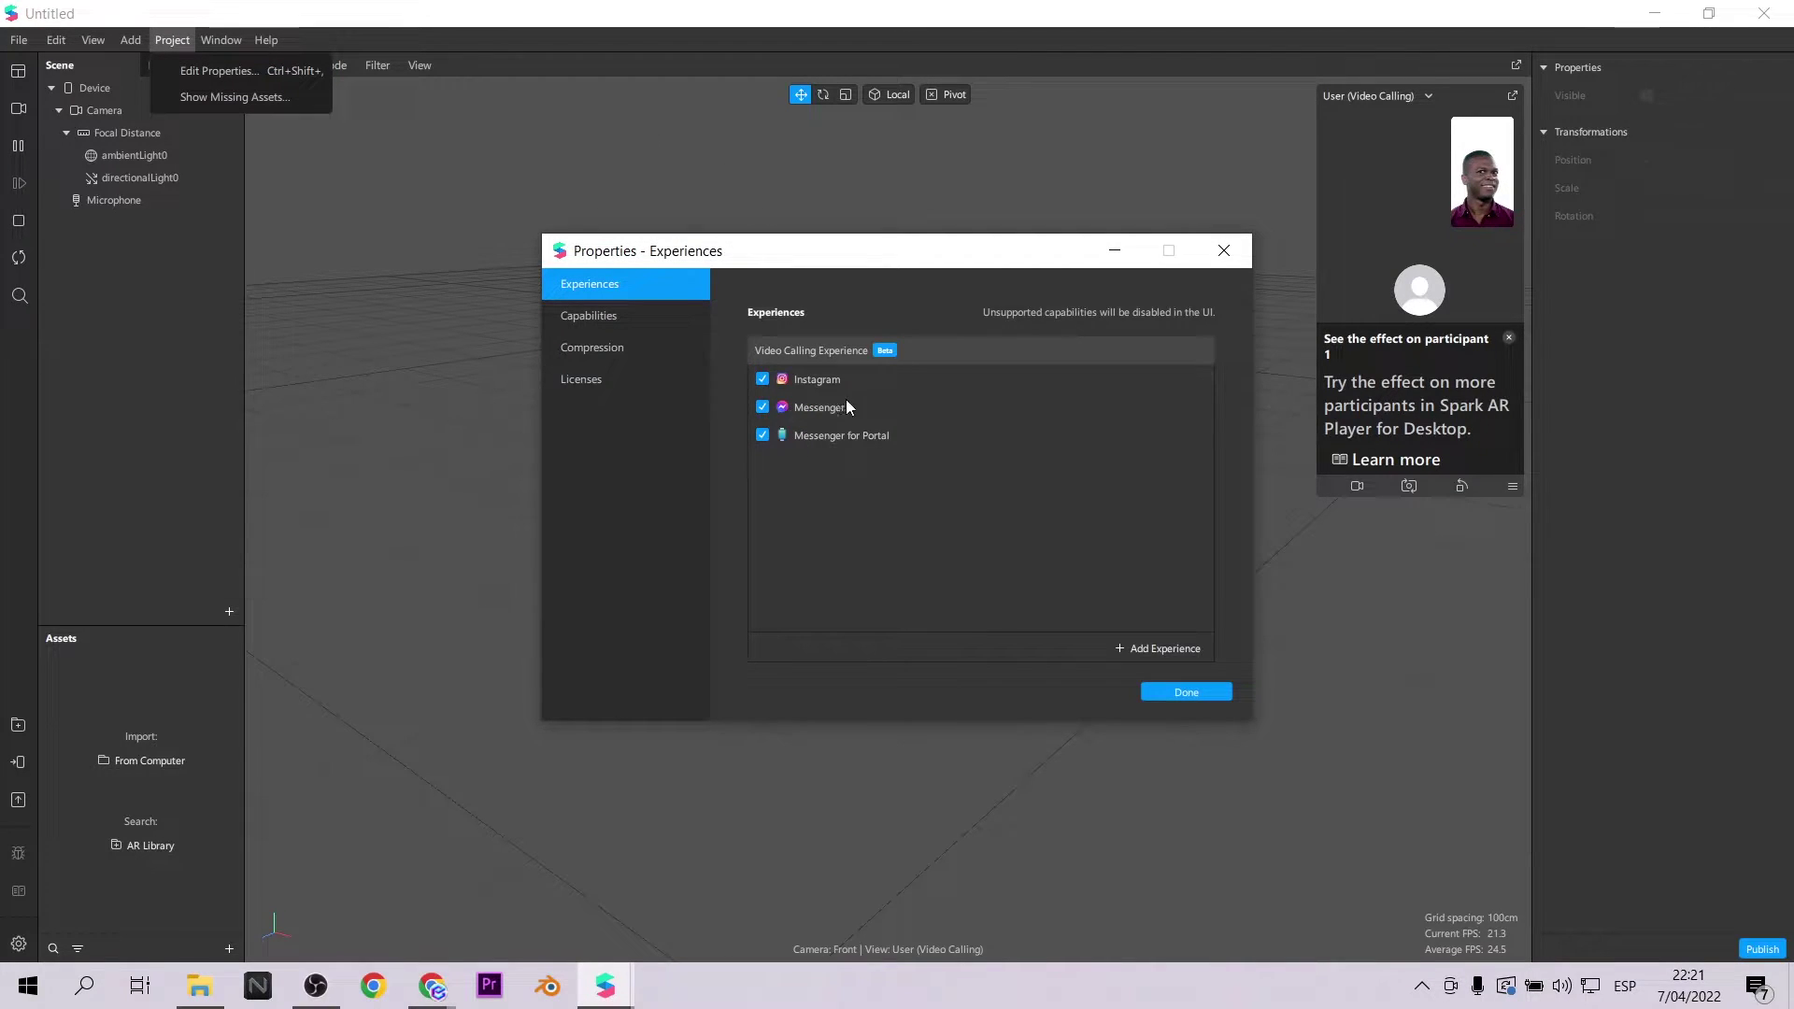
pyautogui.click(1238, 255)
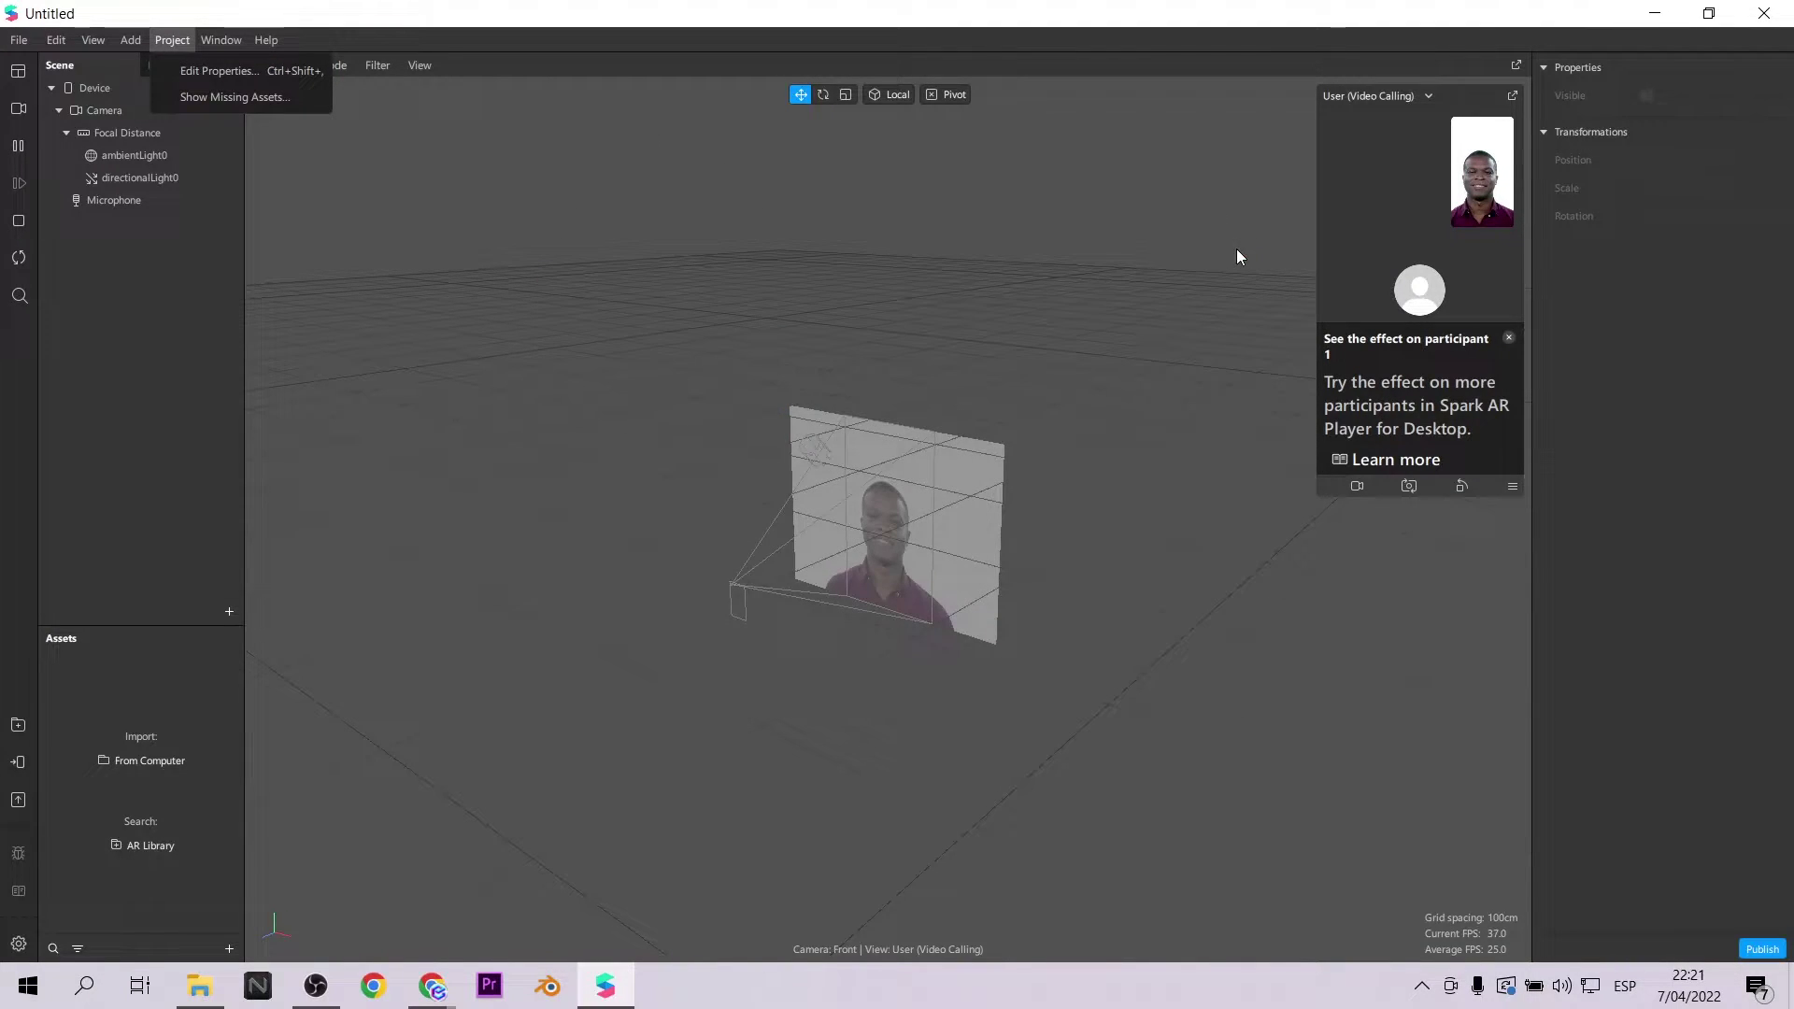
pyautogui.click(127, 40)
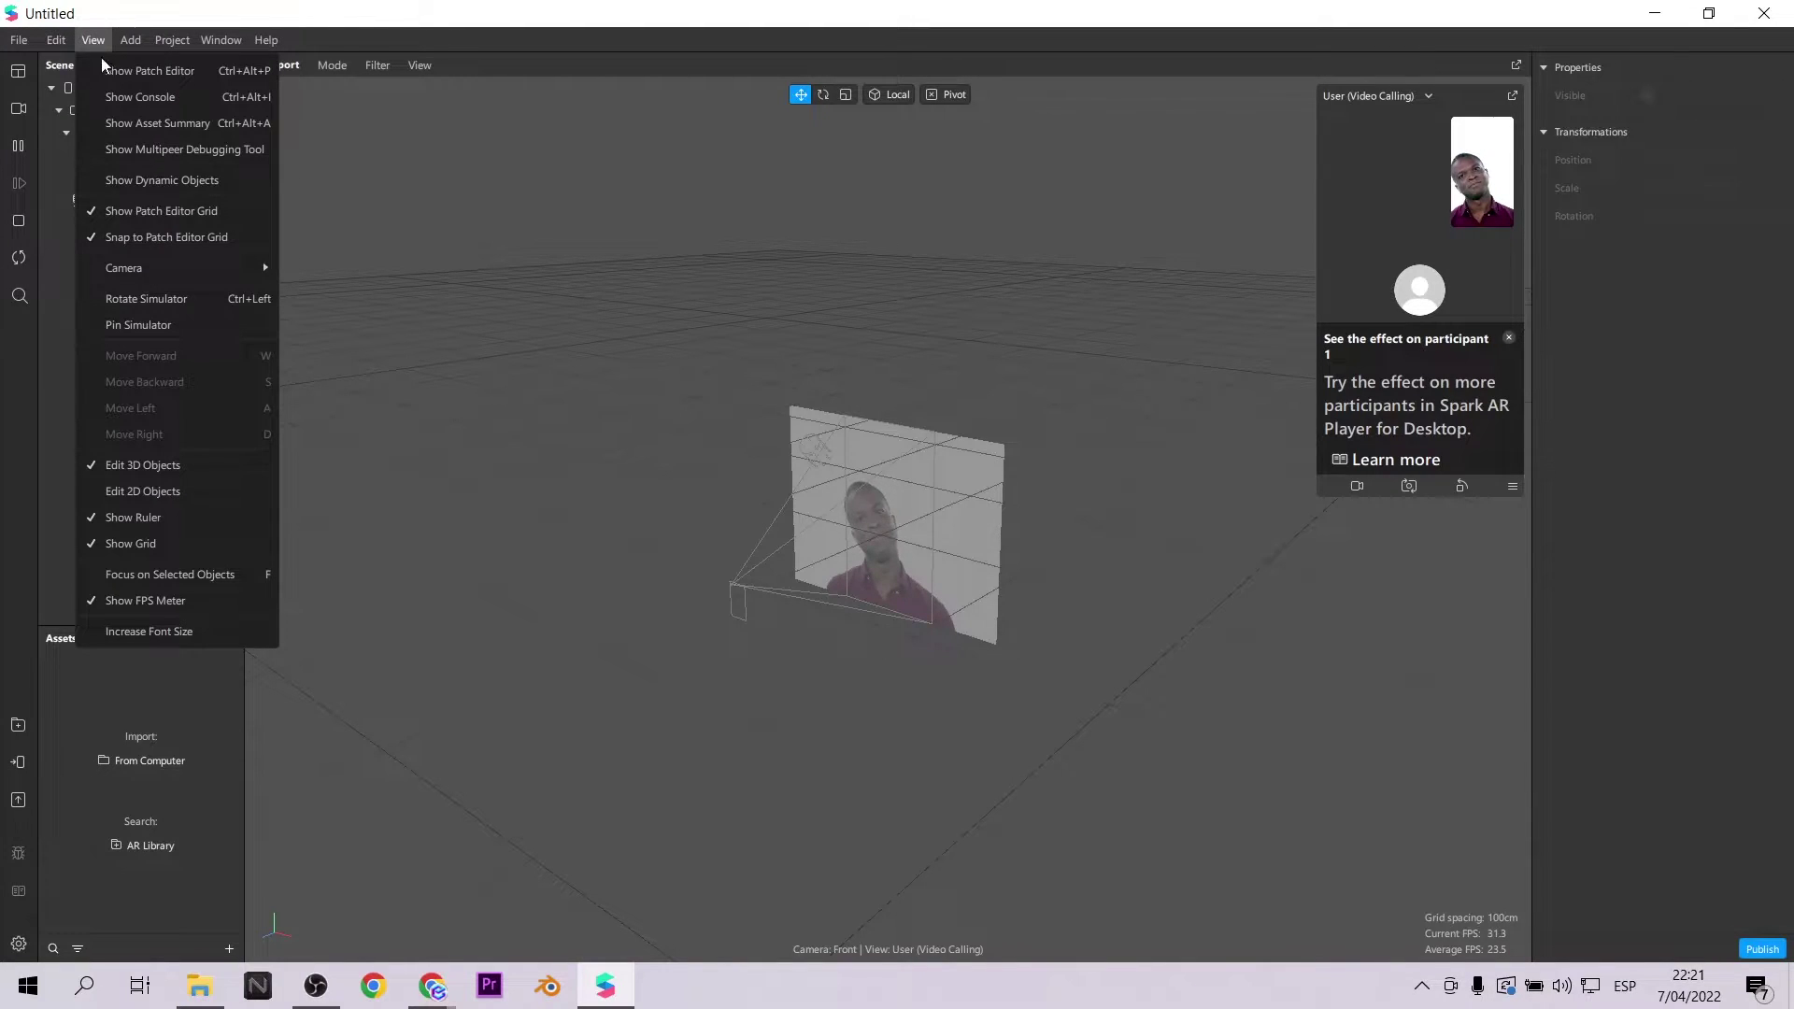
pyautogui.click(108, 69)
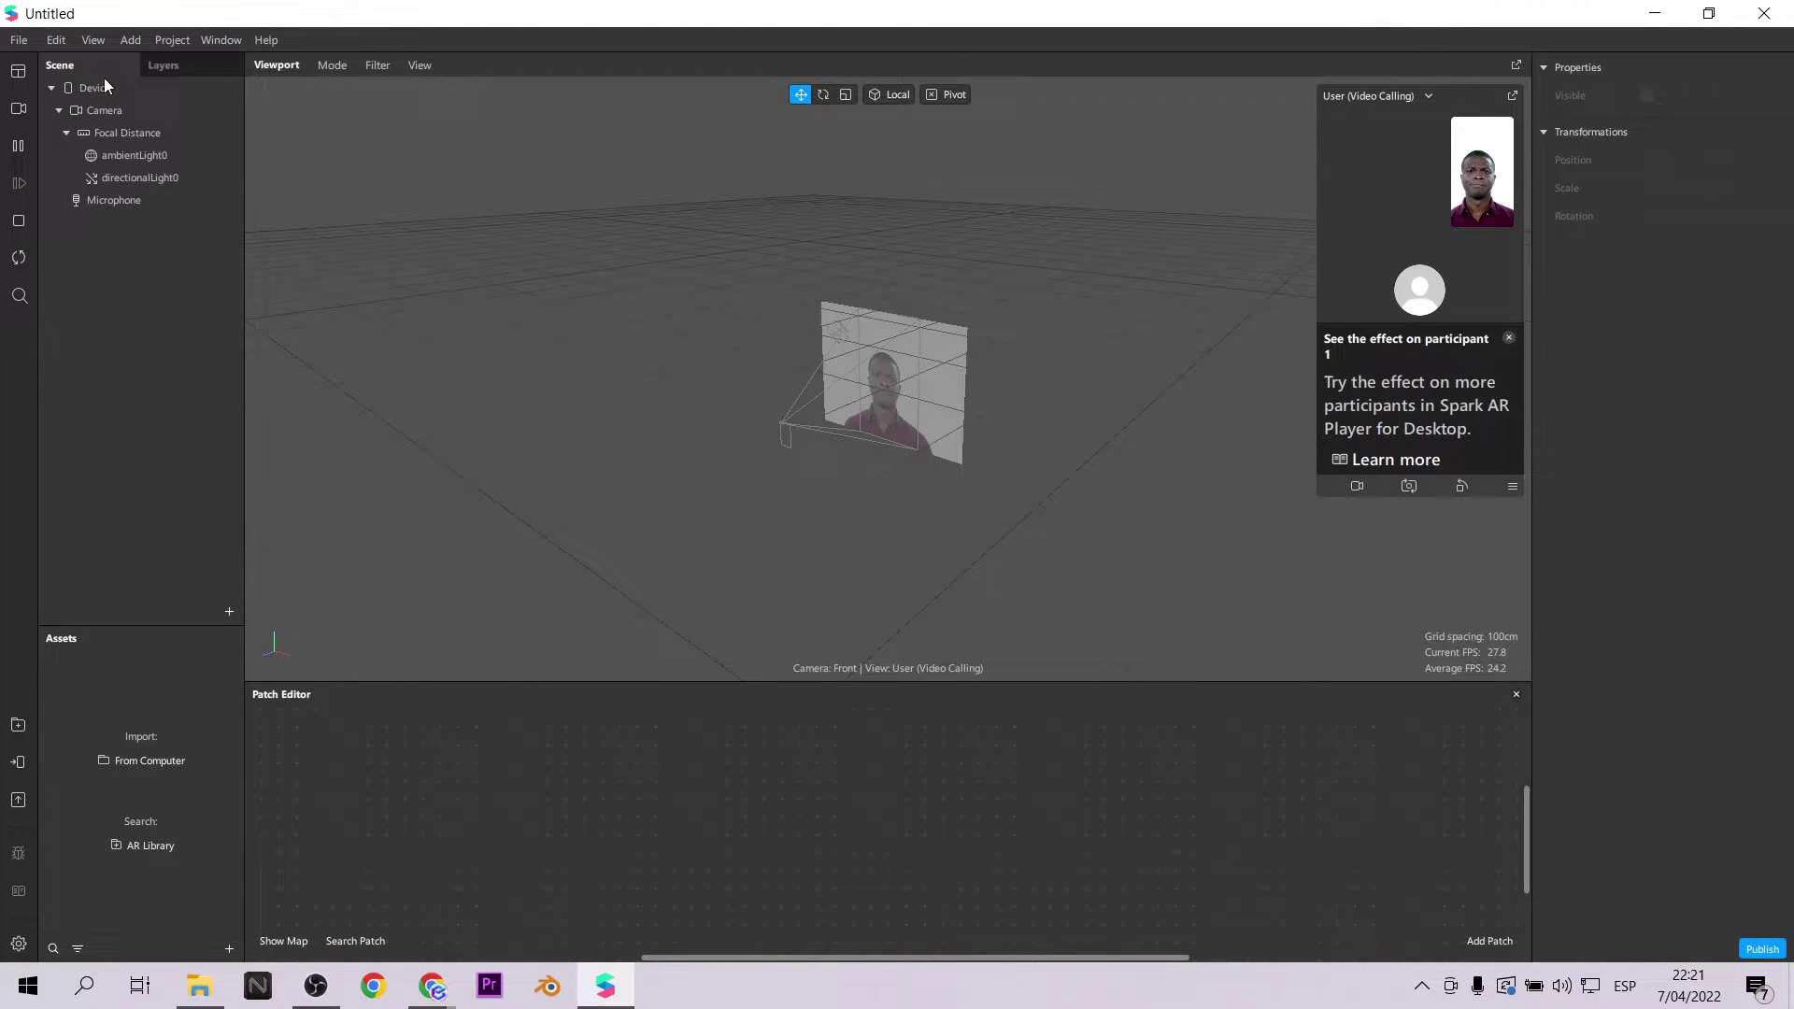
# Add a rectangle object to the scene.
pyautogui.click(232, 615)
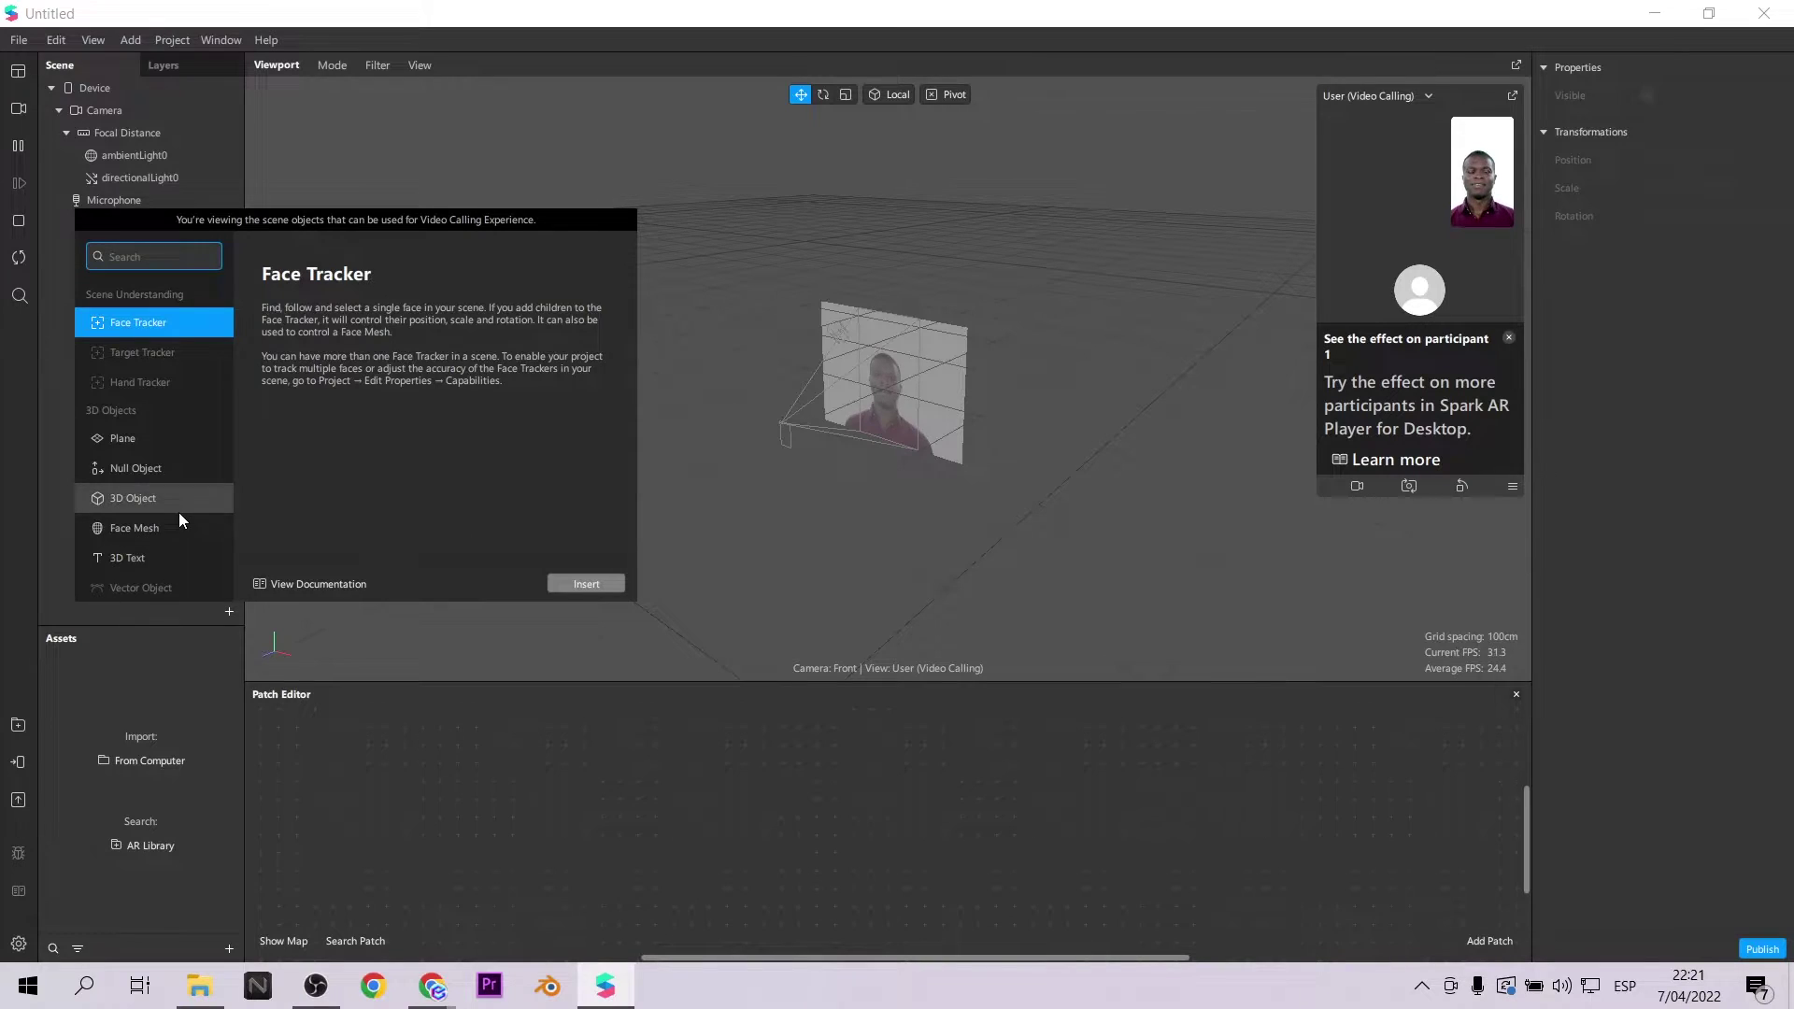
pyautogui.scroll(-5, 177, 510)
pyautogui.click(131, 431)
pyautogui.click(586, 583)
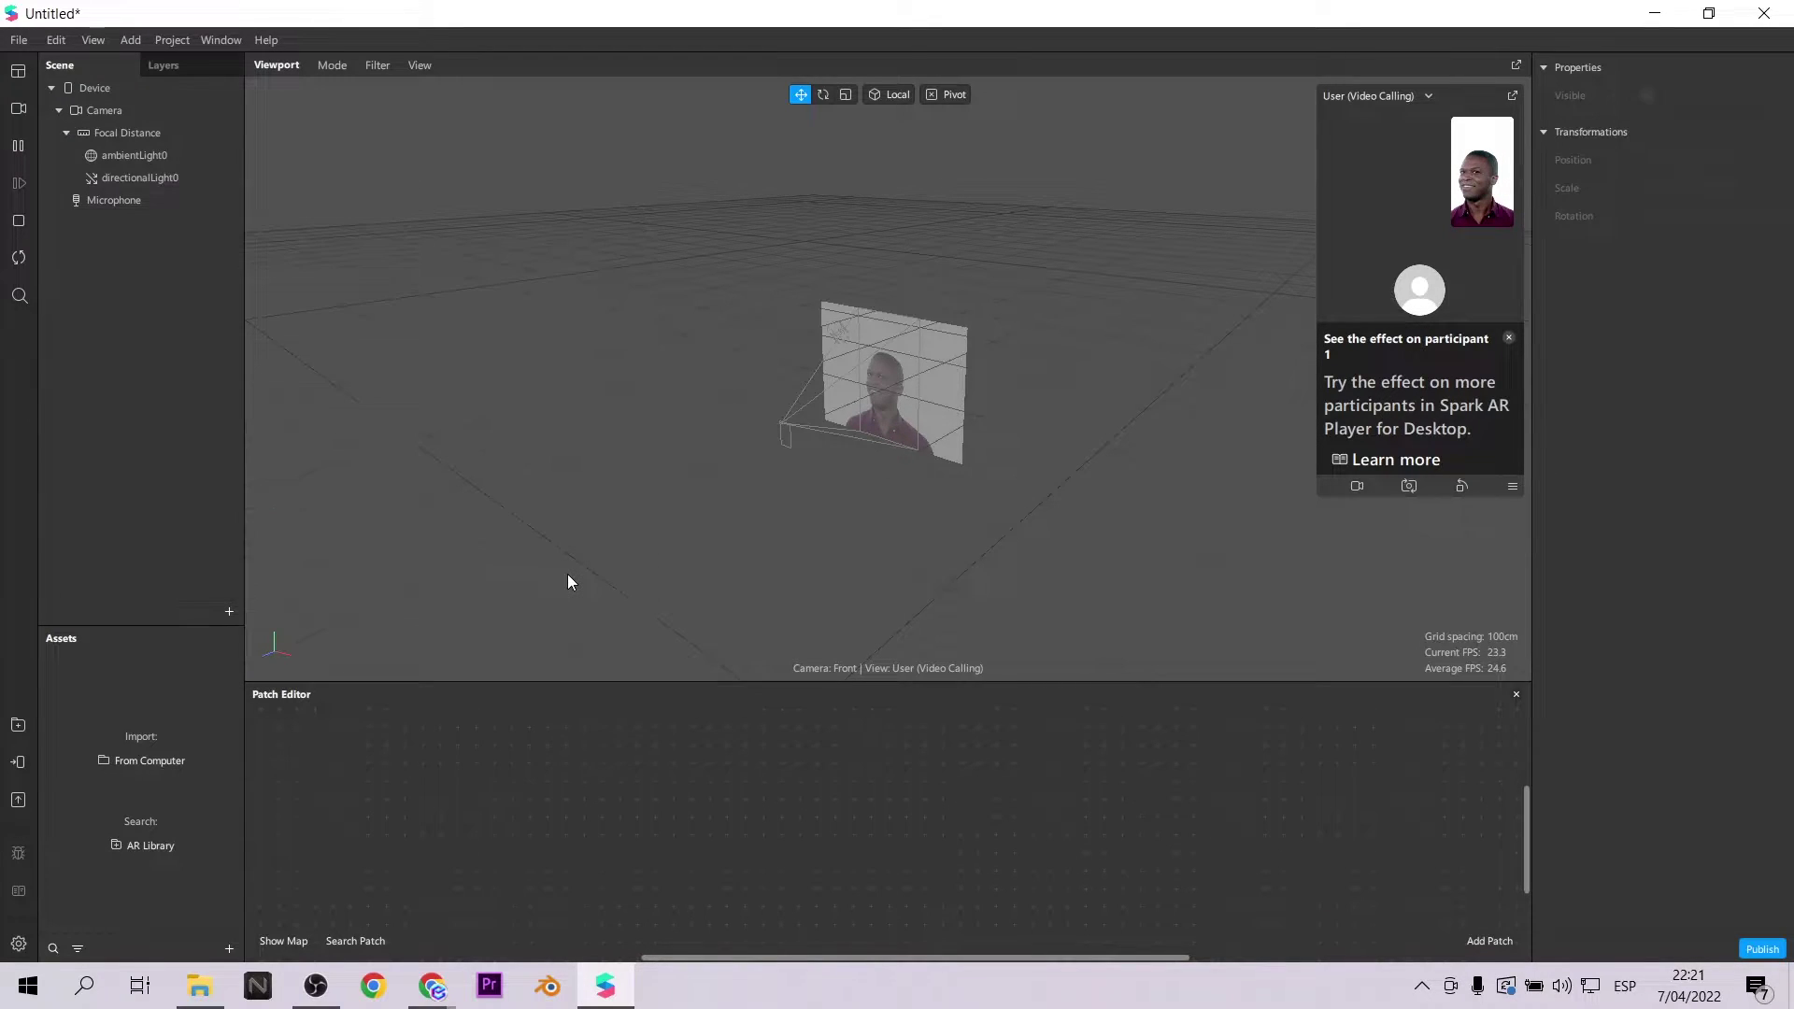
# Make the rectangle fill the full width and height of its canvas.
pyautogui.click(1648, 208)
pyautogui.click(1670, 236)
pyautogui.click(1665, 236)
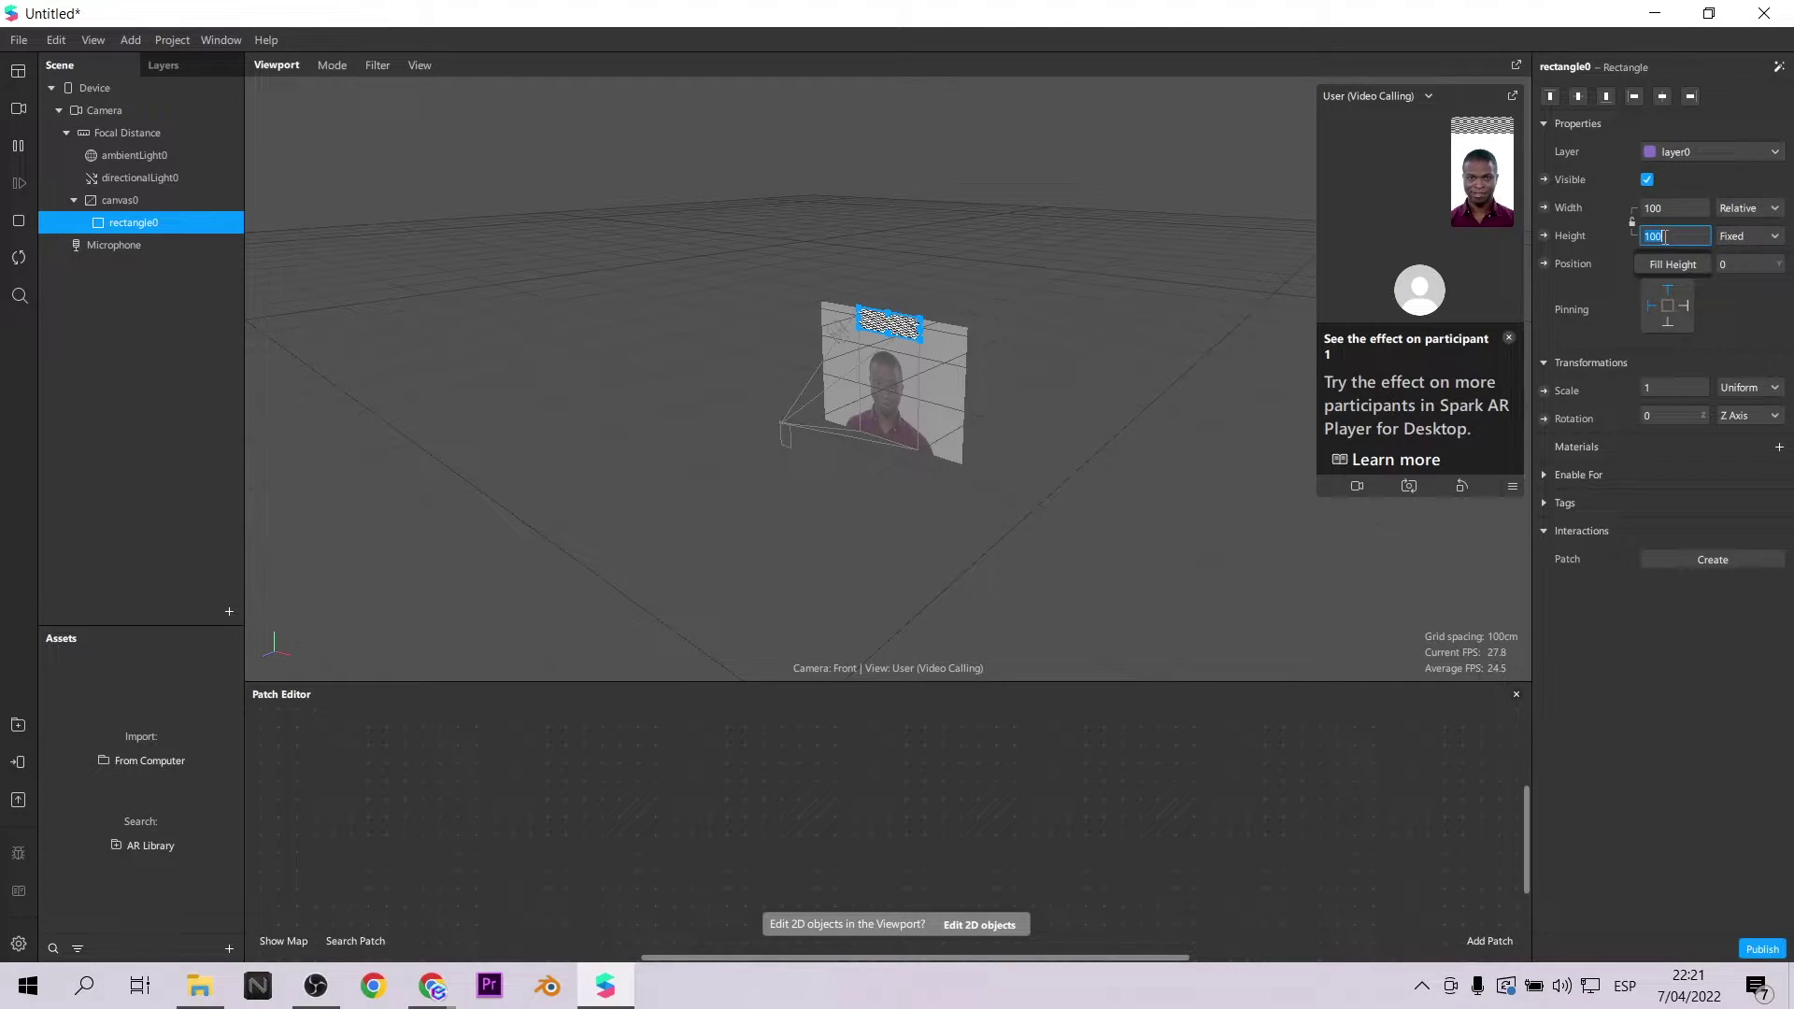
pyautogui.click(1662, 266)
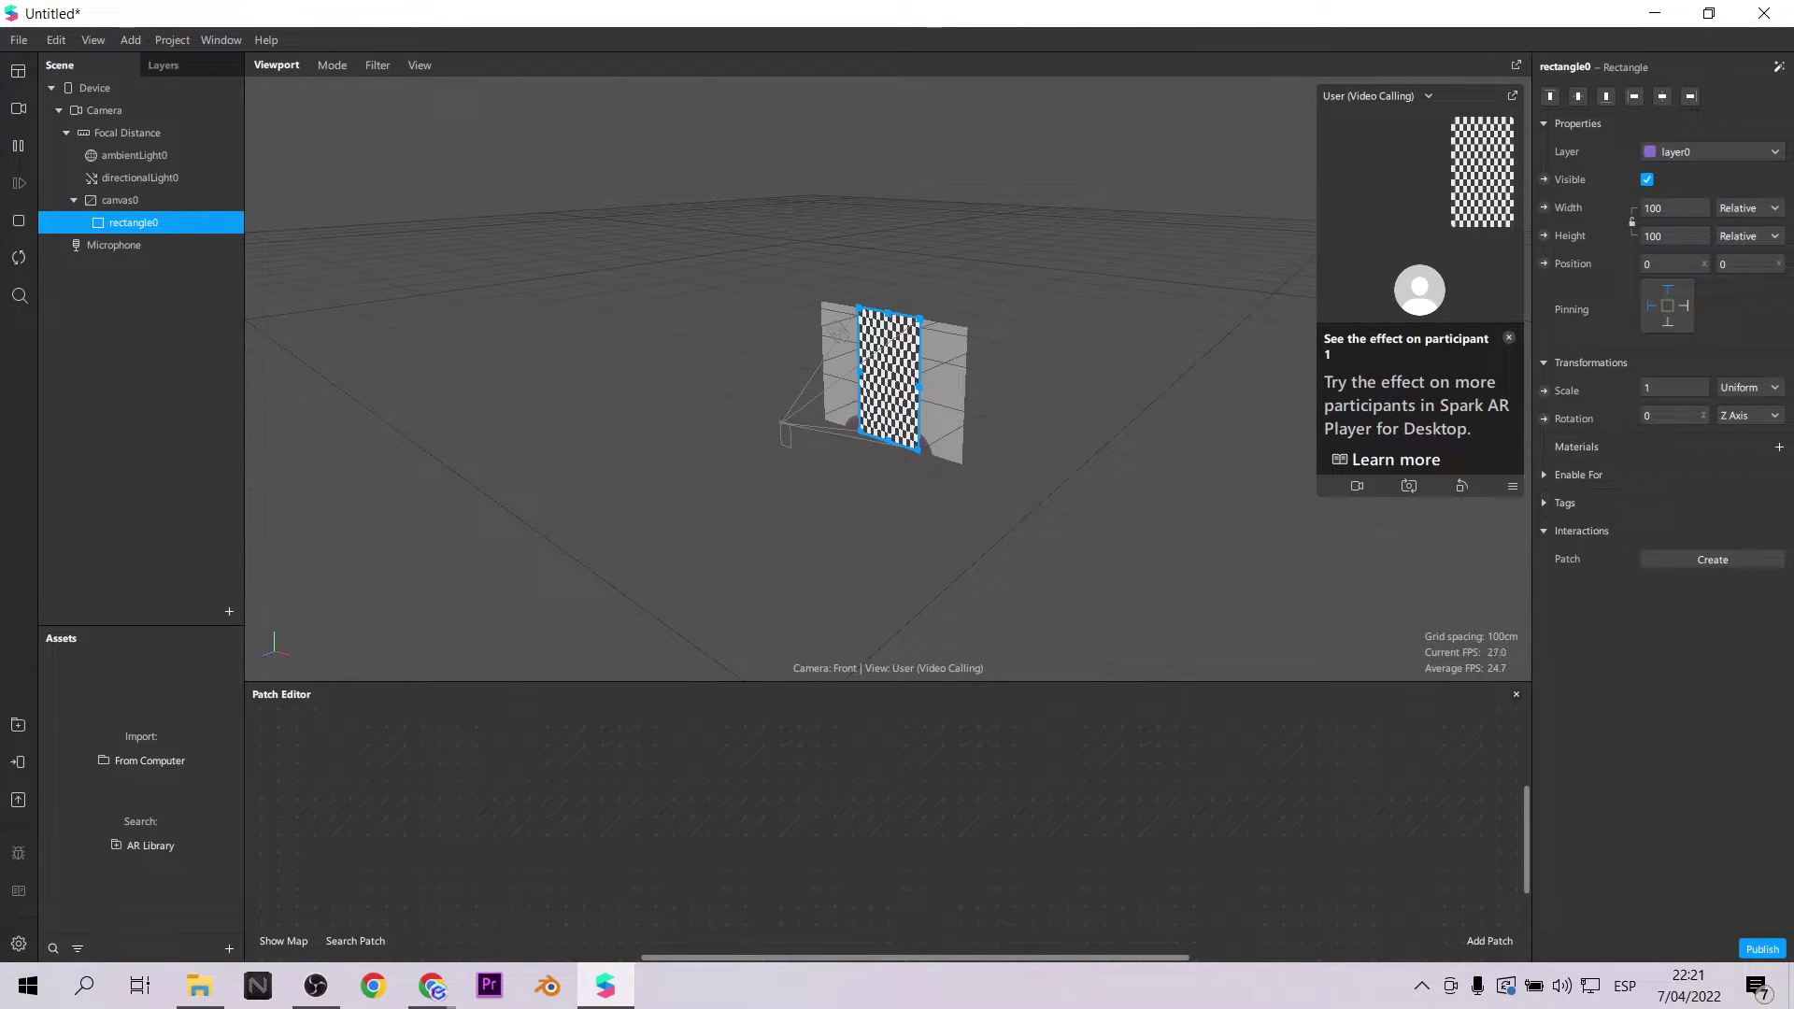
# Give the rectangle a new material and set the material's shader type to Flat.
pyautogui.click(1778, 449)
pyautogui.click(104, 685)
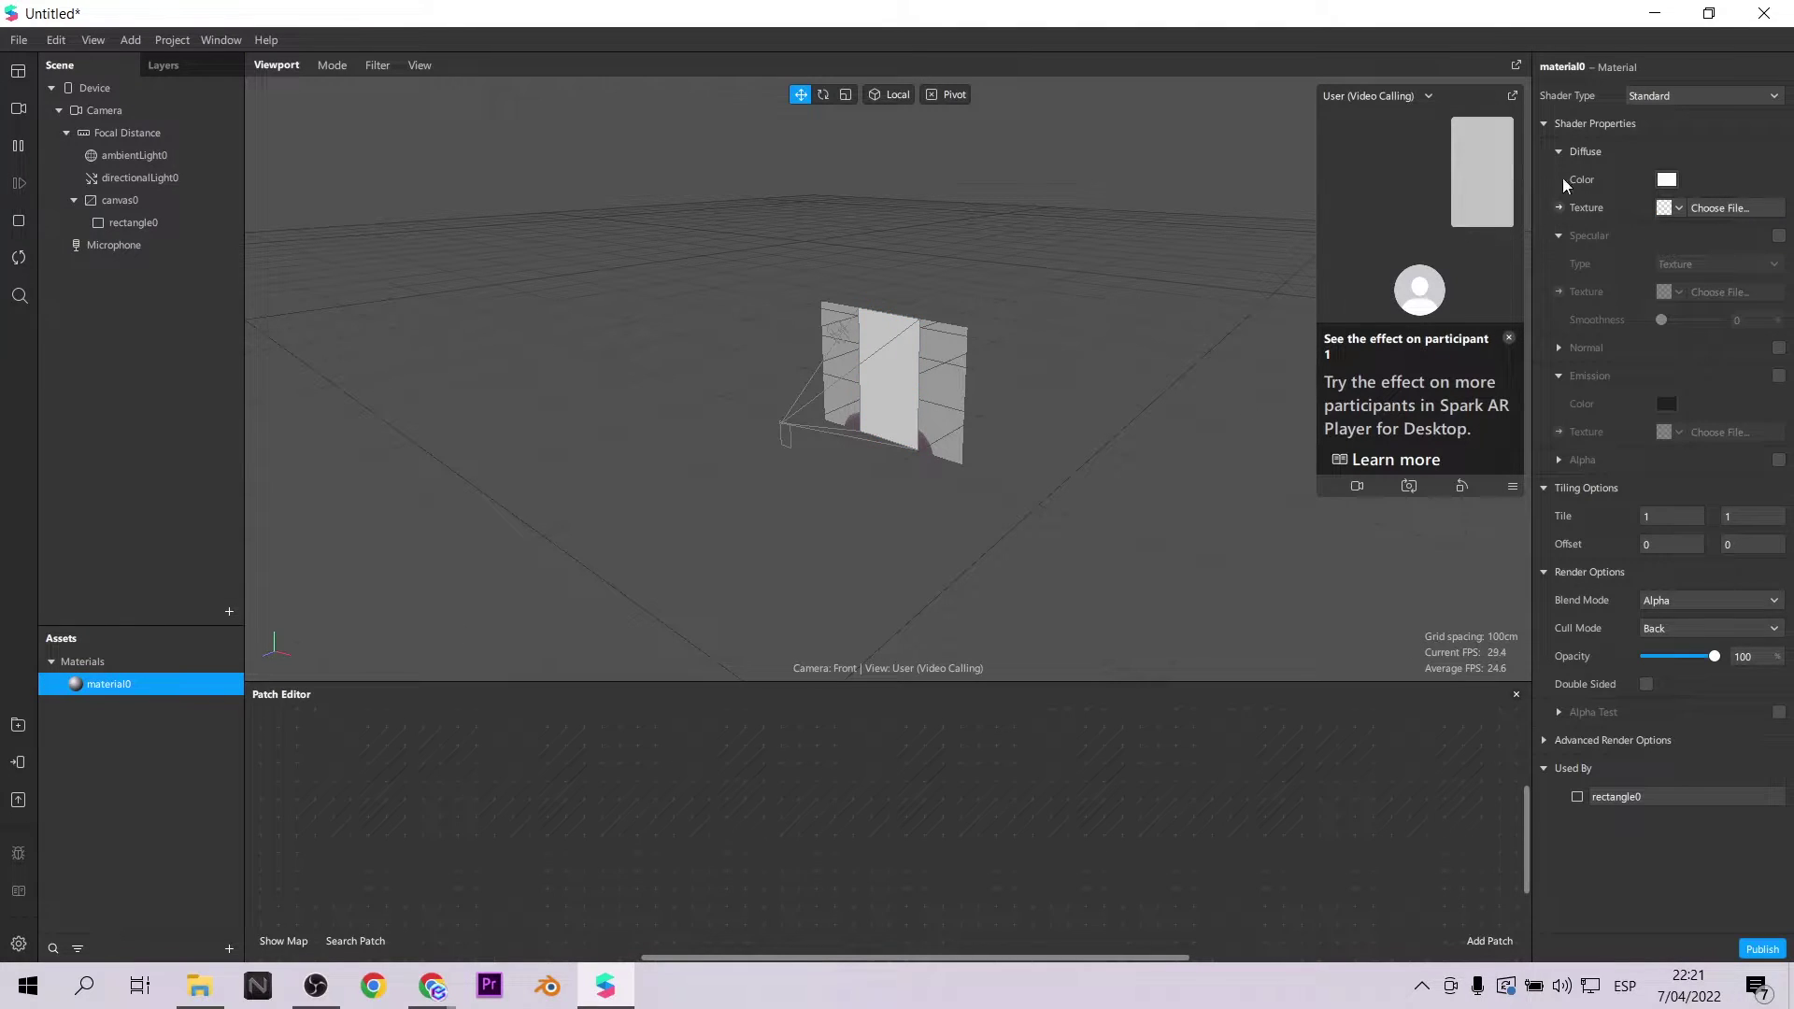
pyautogui.click(1663, 97)
pyautogui.click(1674, 103)
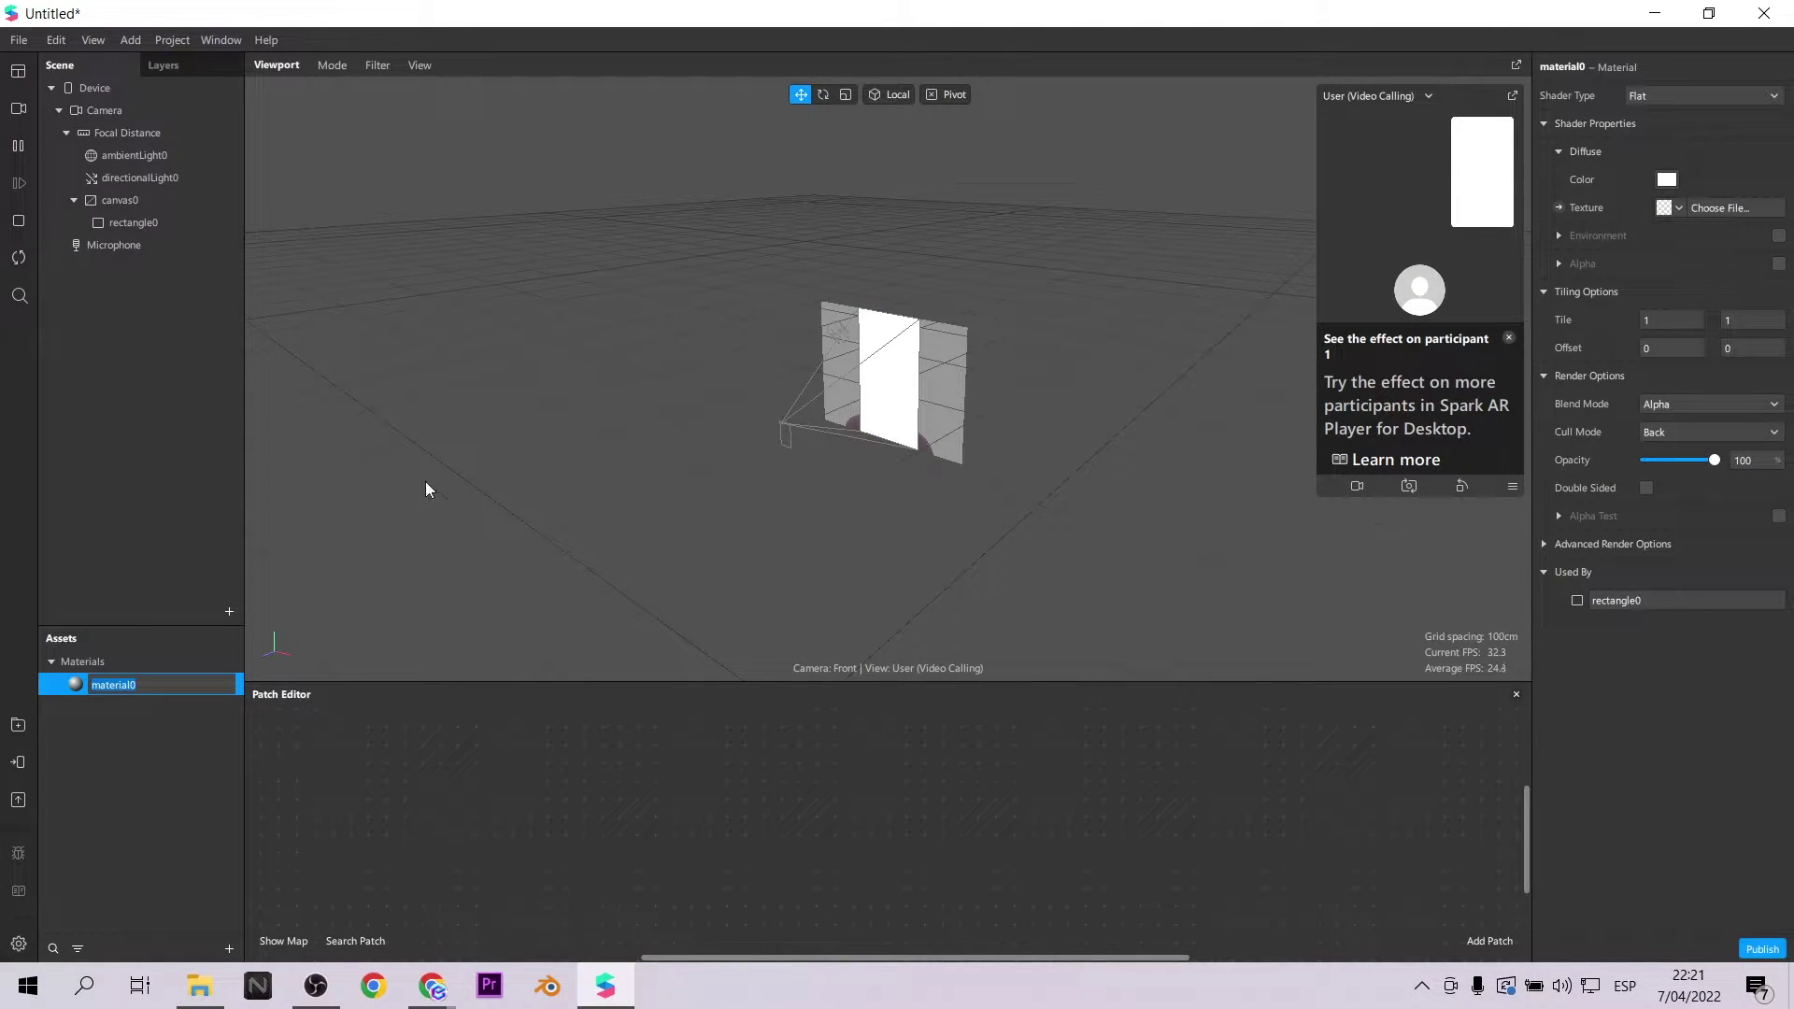
# Extract the camera's texture and add a Person segmentation mask to the camera.
pyautogui.click(109, 110)
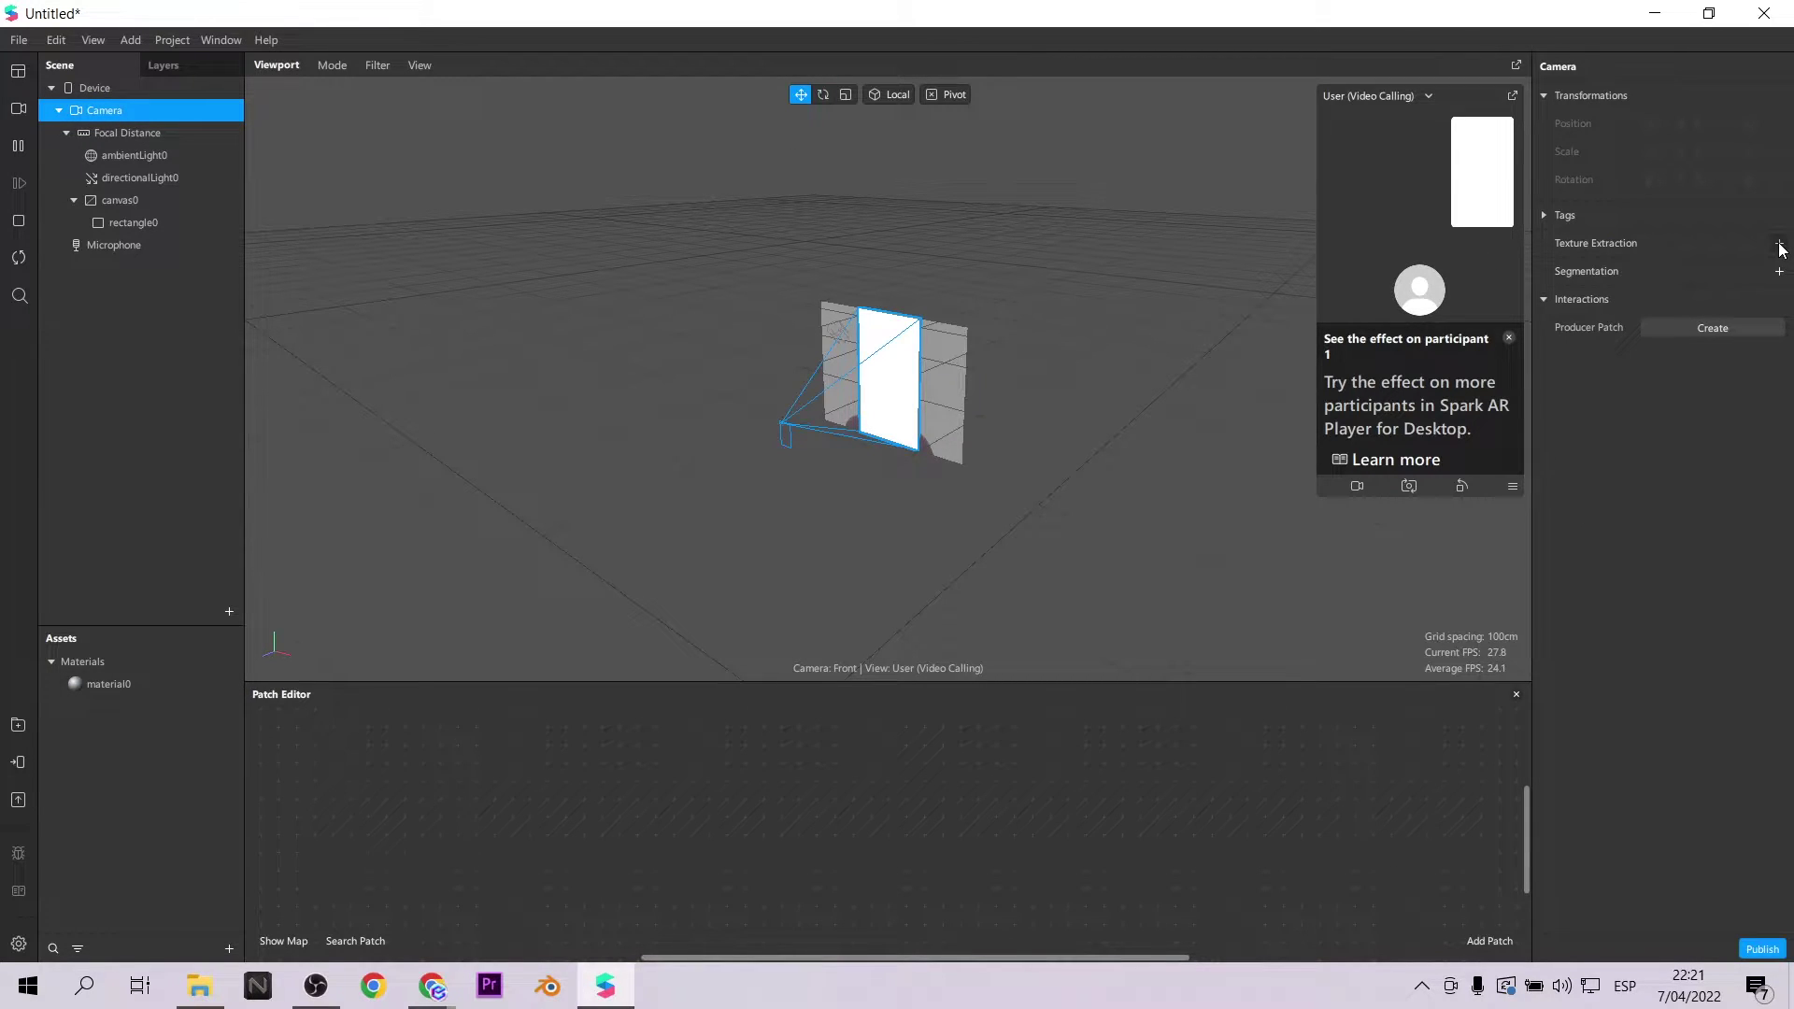
pyautogui.click(1778, 271)
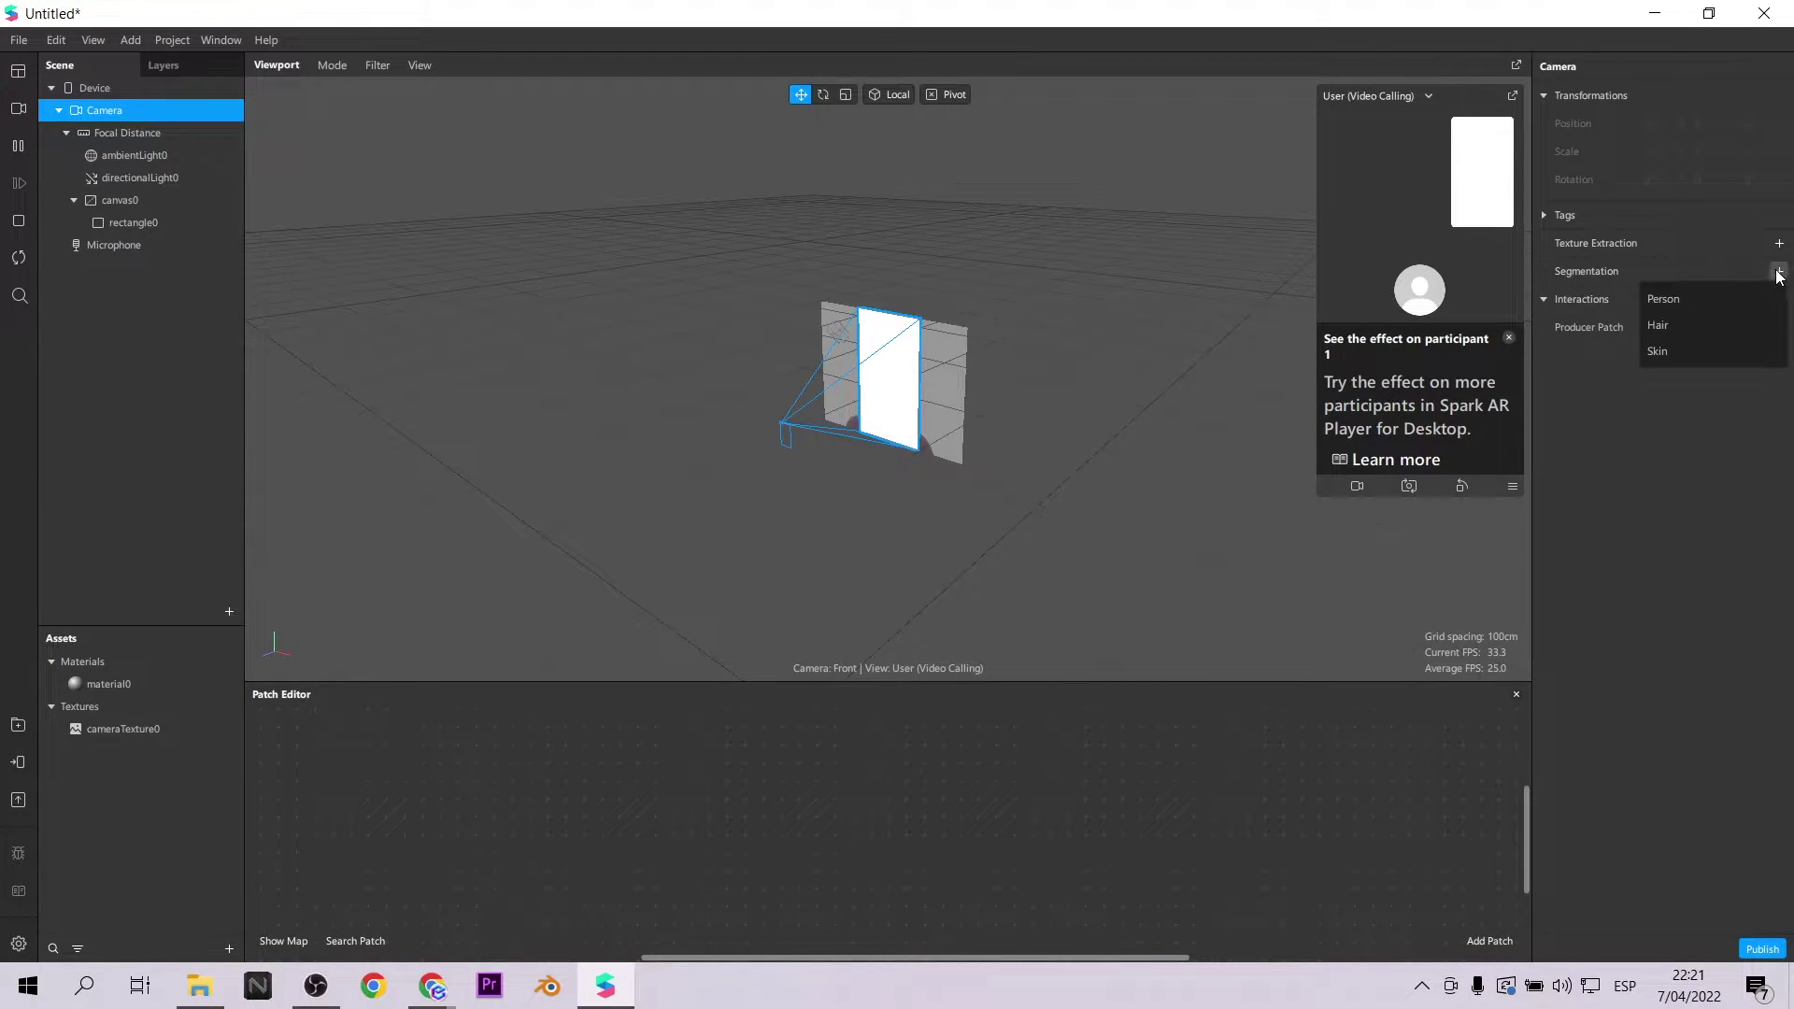
pyautogui.click(1696, 294)
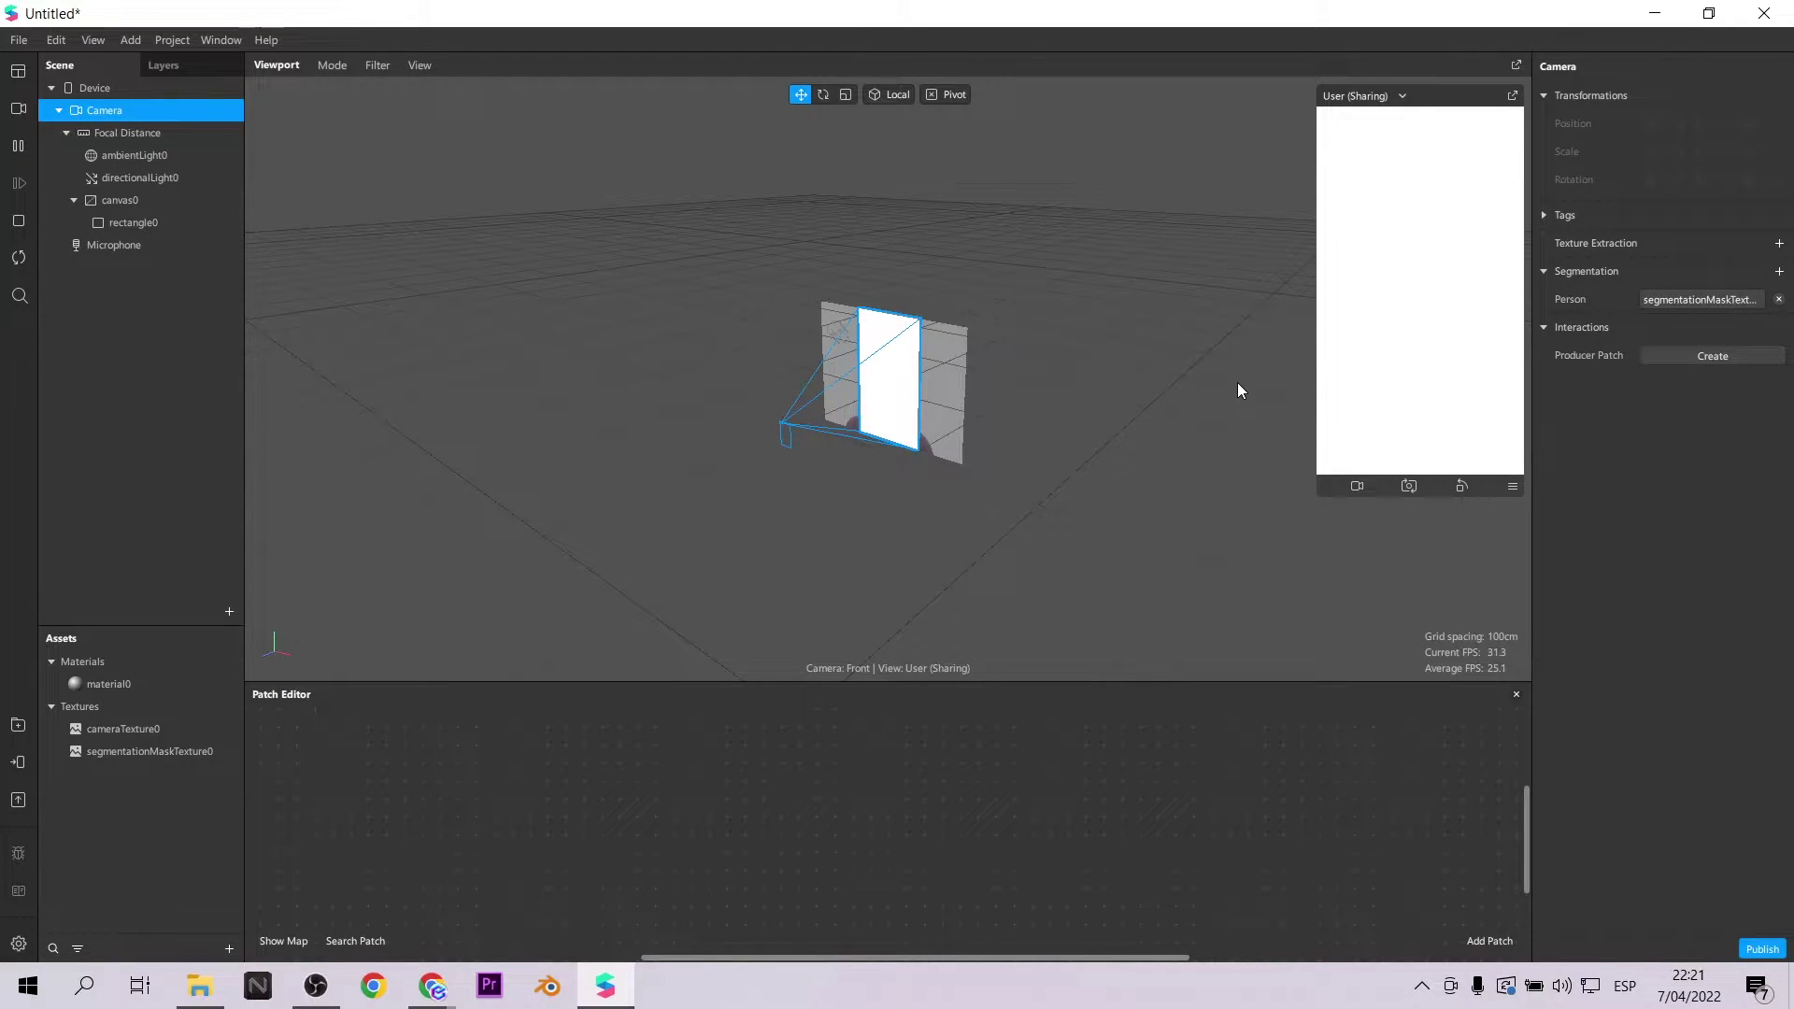
# Set material0's diffuse texture to cameraTexture0 and enable Alpha with segmentationMaskTexture0 as its texture.
pyautogui.doubleClick(102, 681)
pyautogui.click(1619, 324)
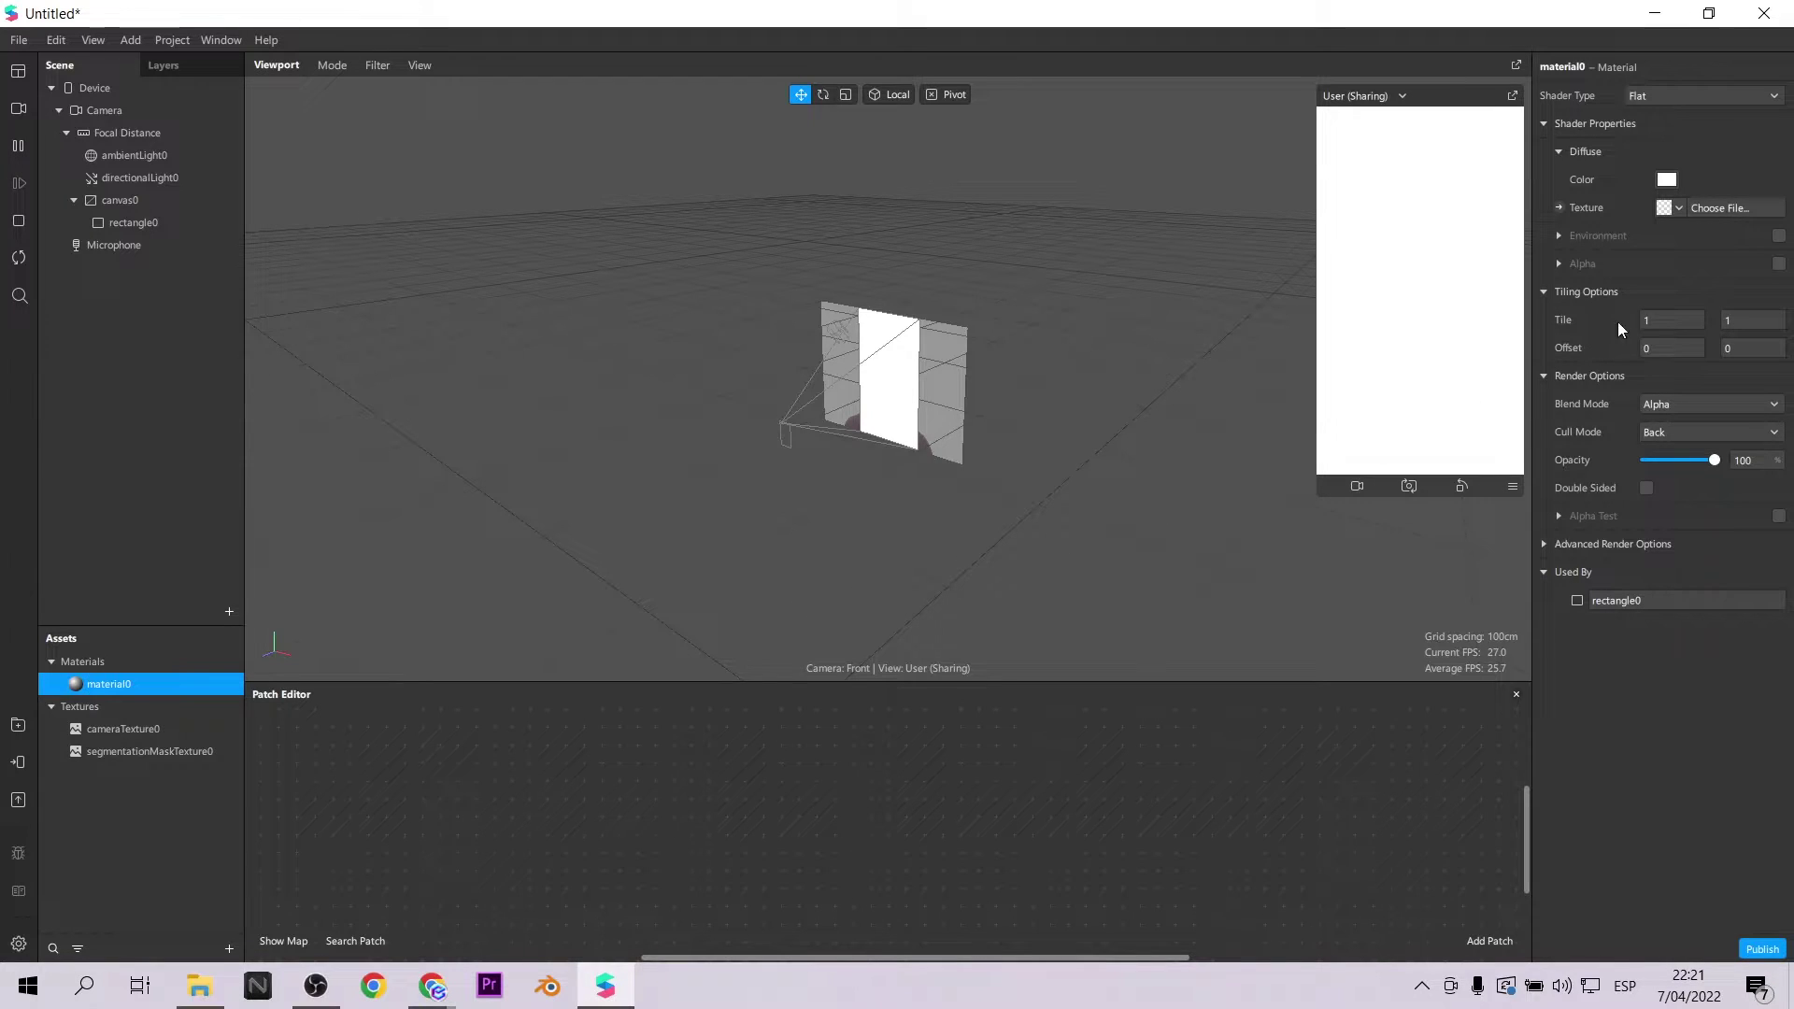
pyautogui.click(1679, 207)
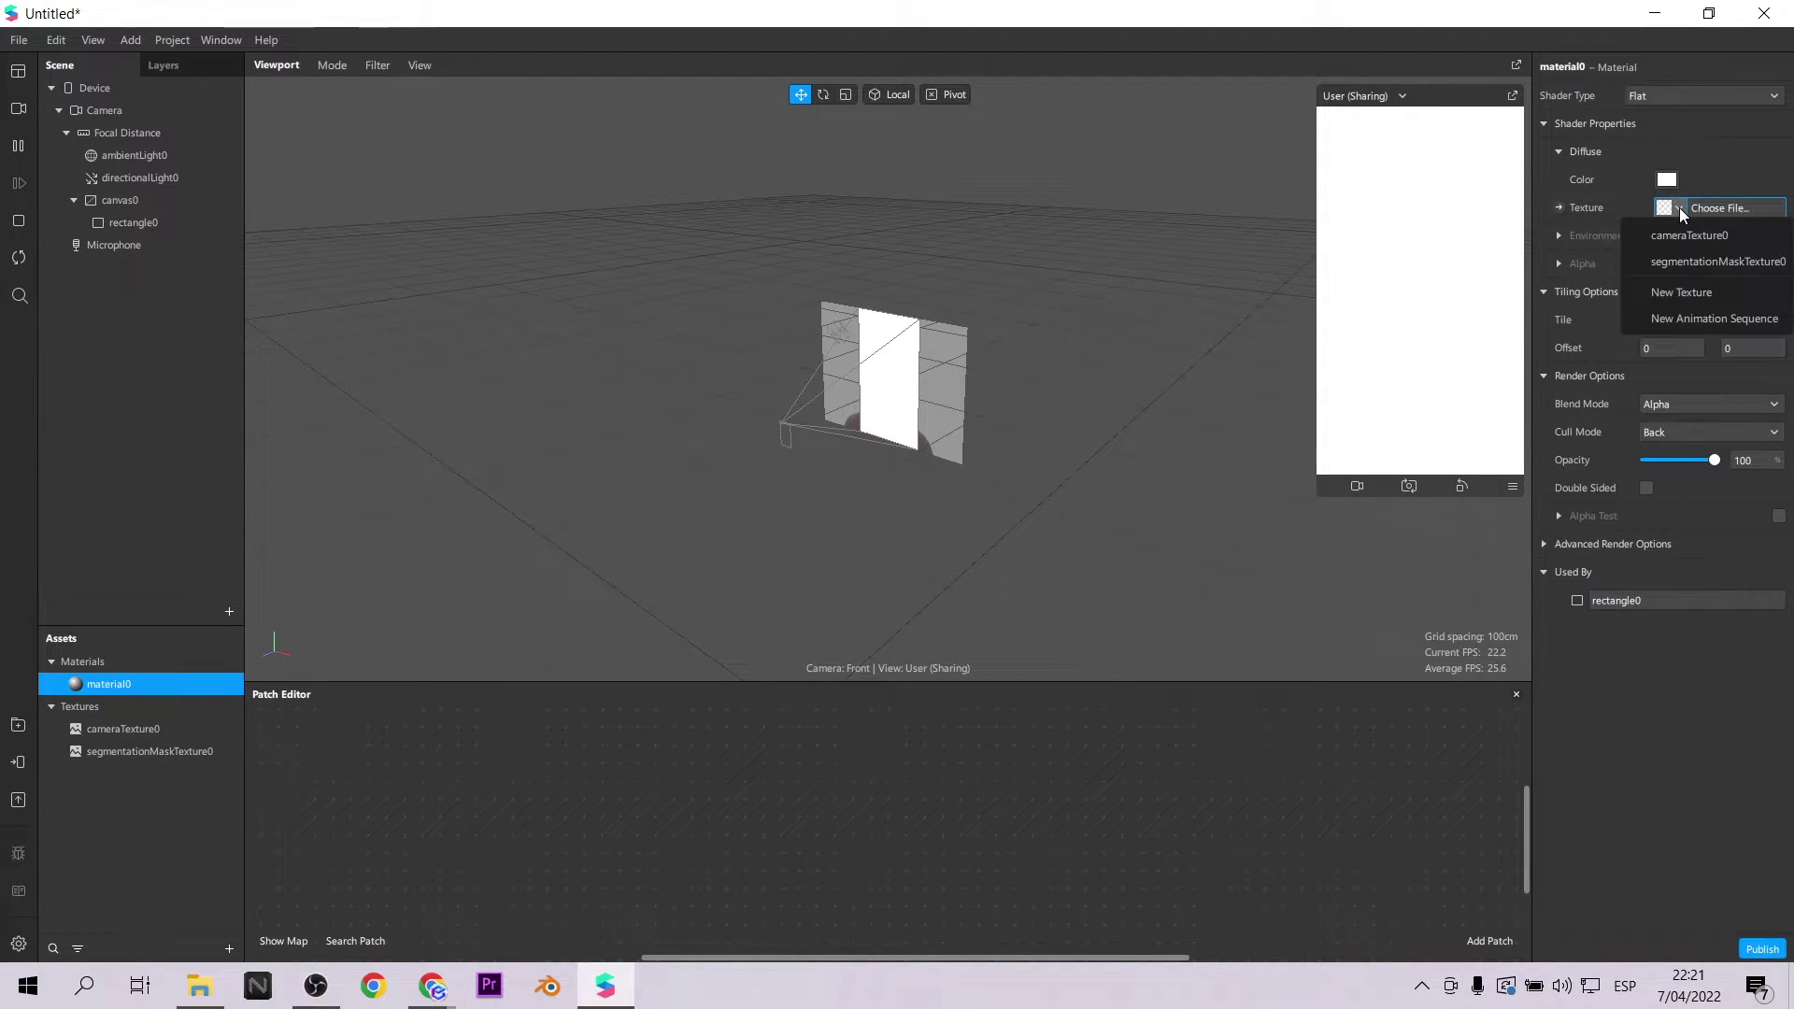
pyautogui.click(1704, 242)
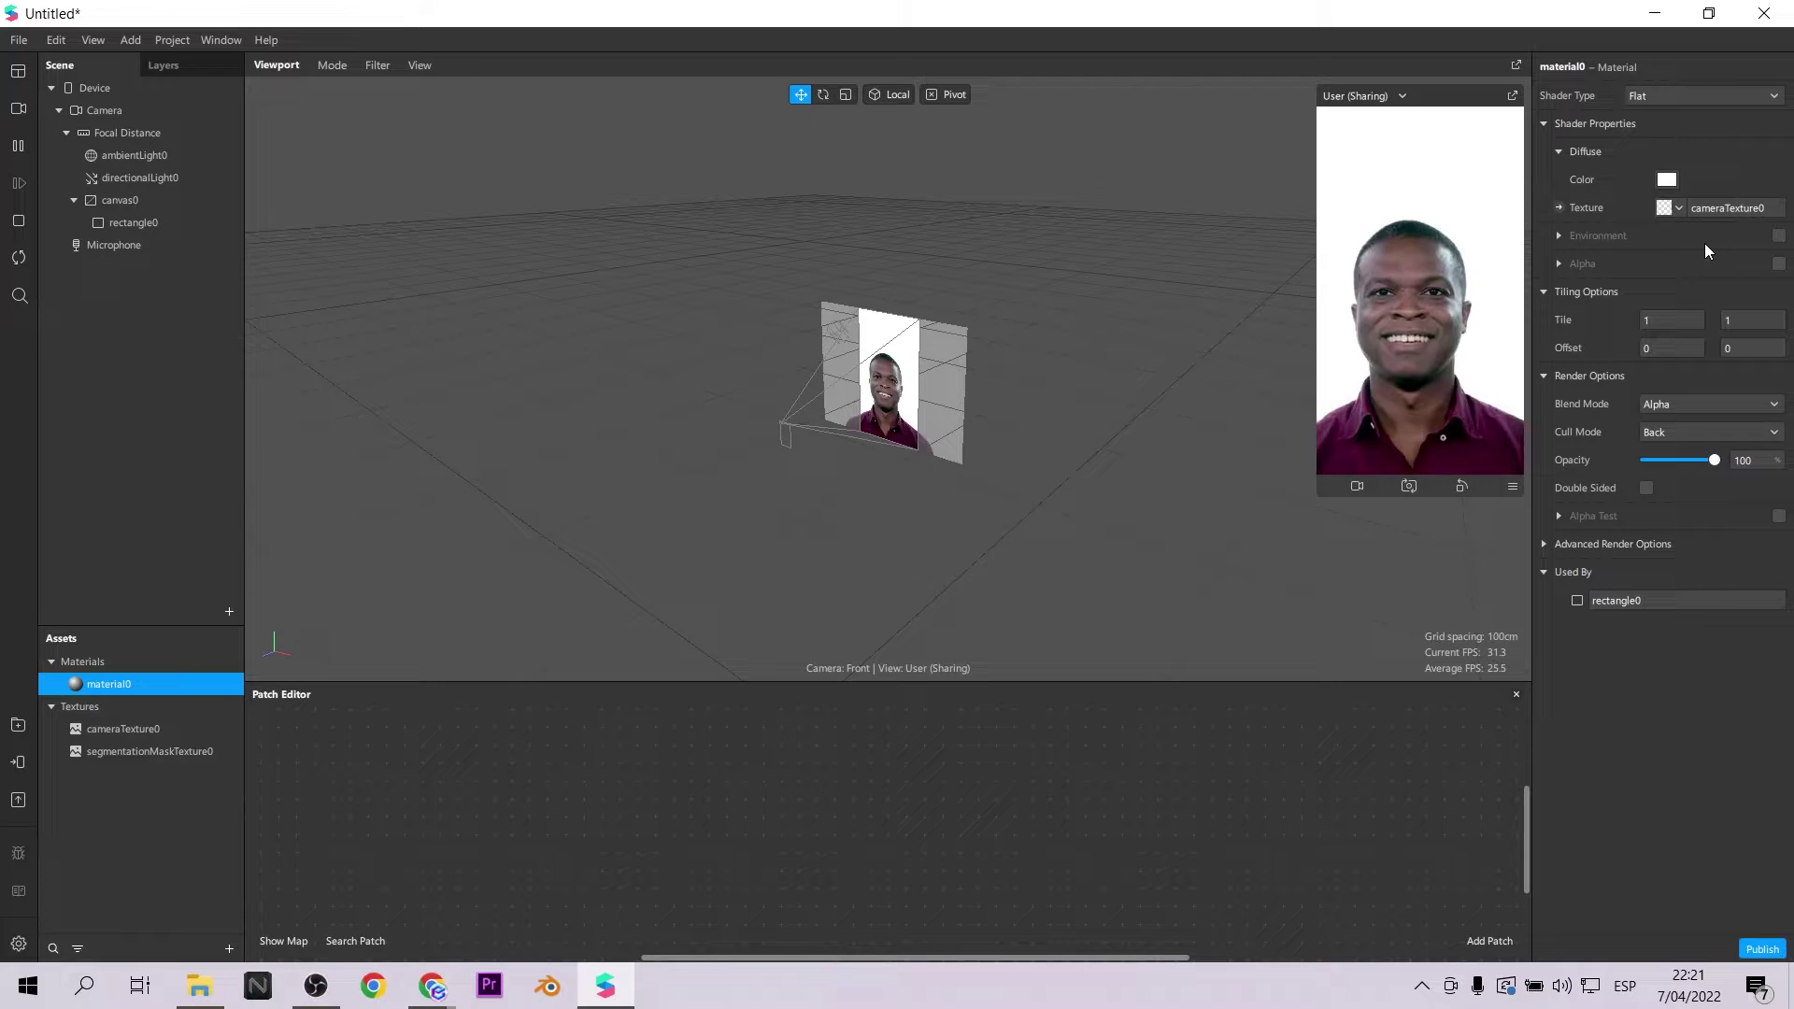
pyautogui.click(1777, 264)
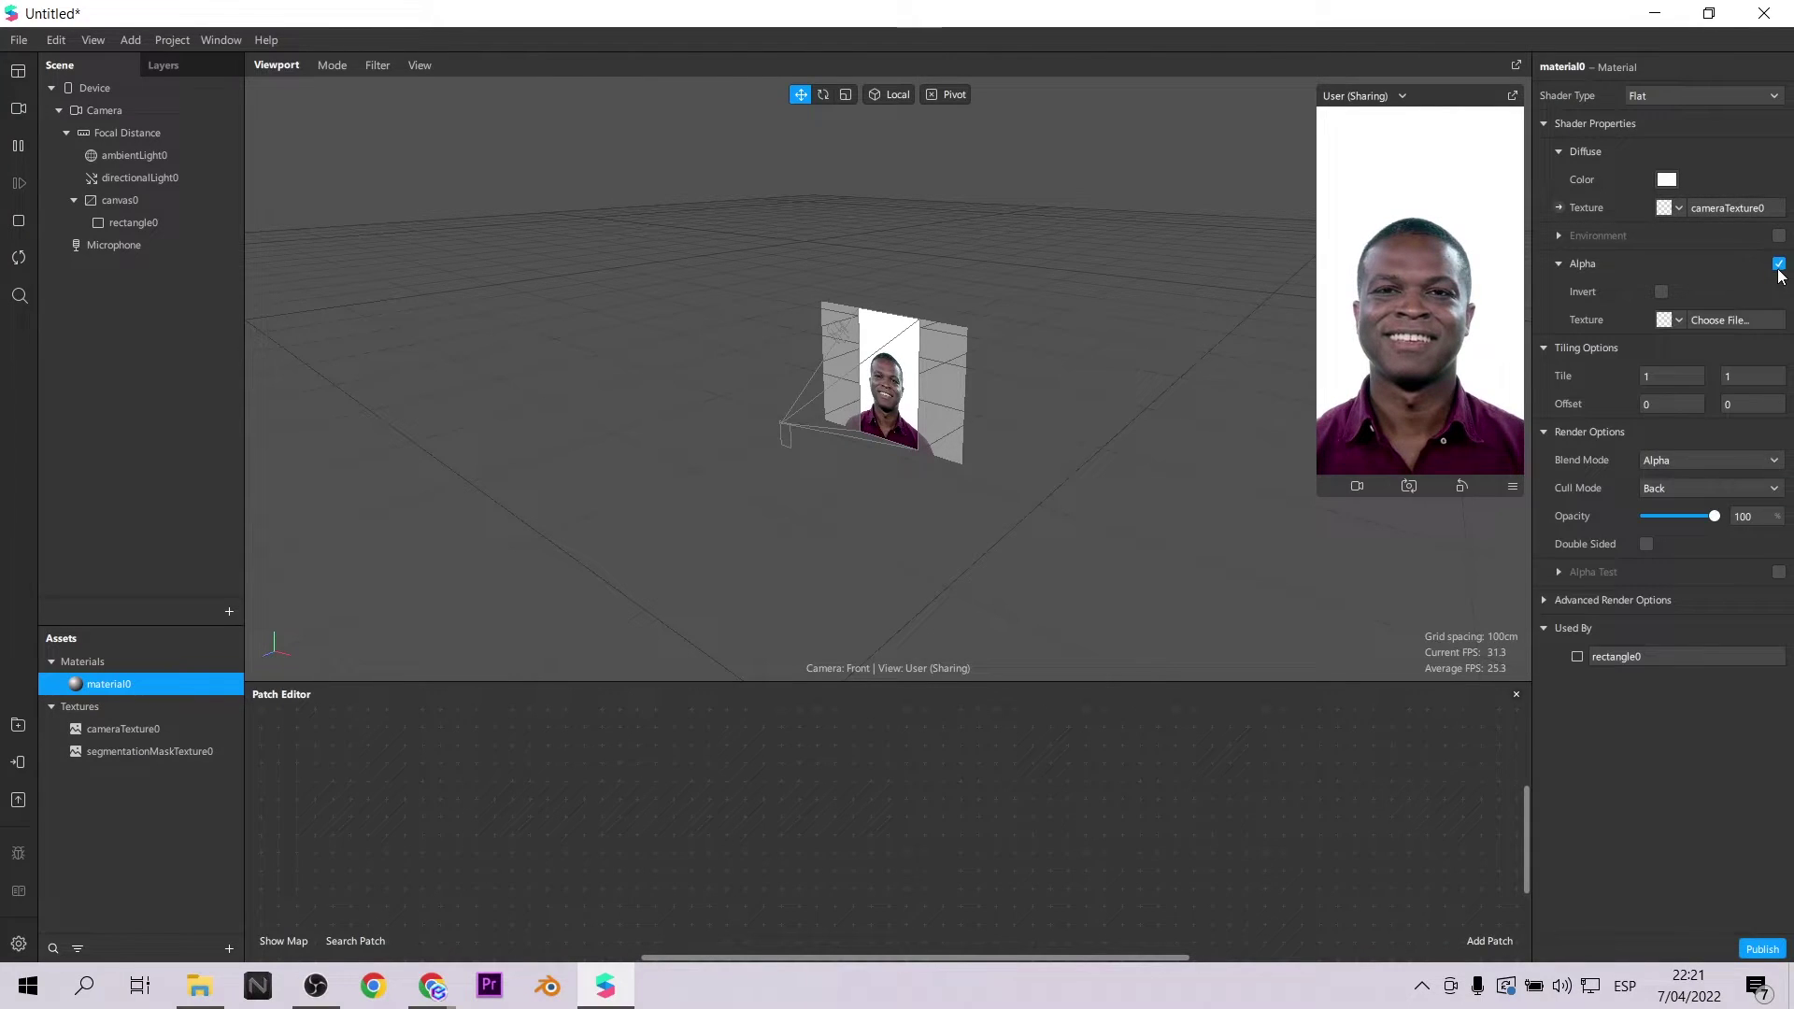
pyautogui.click(1677, 320)
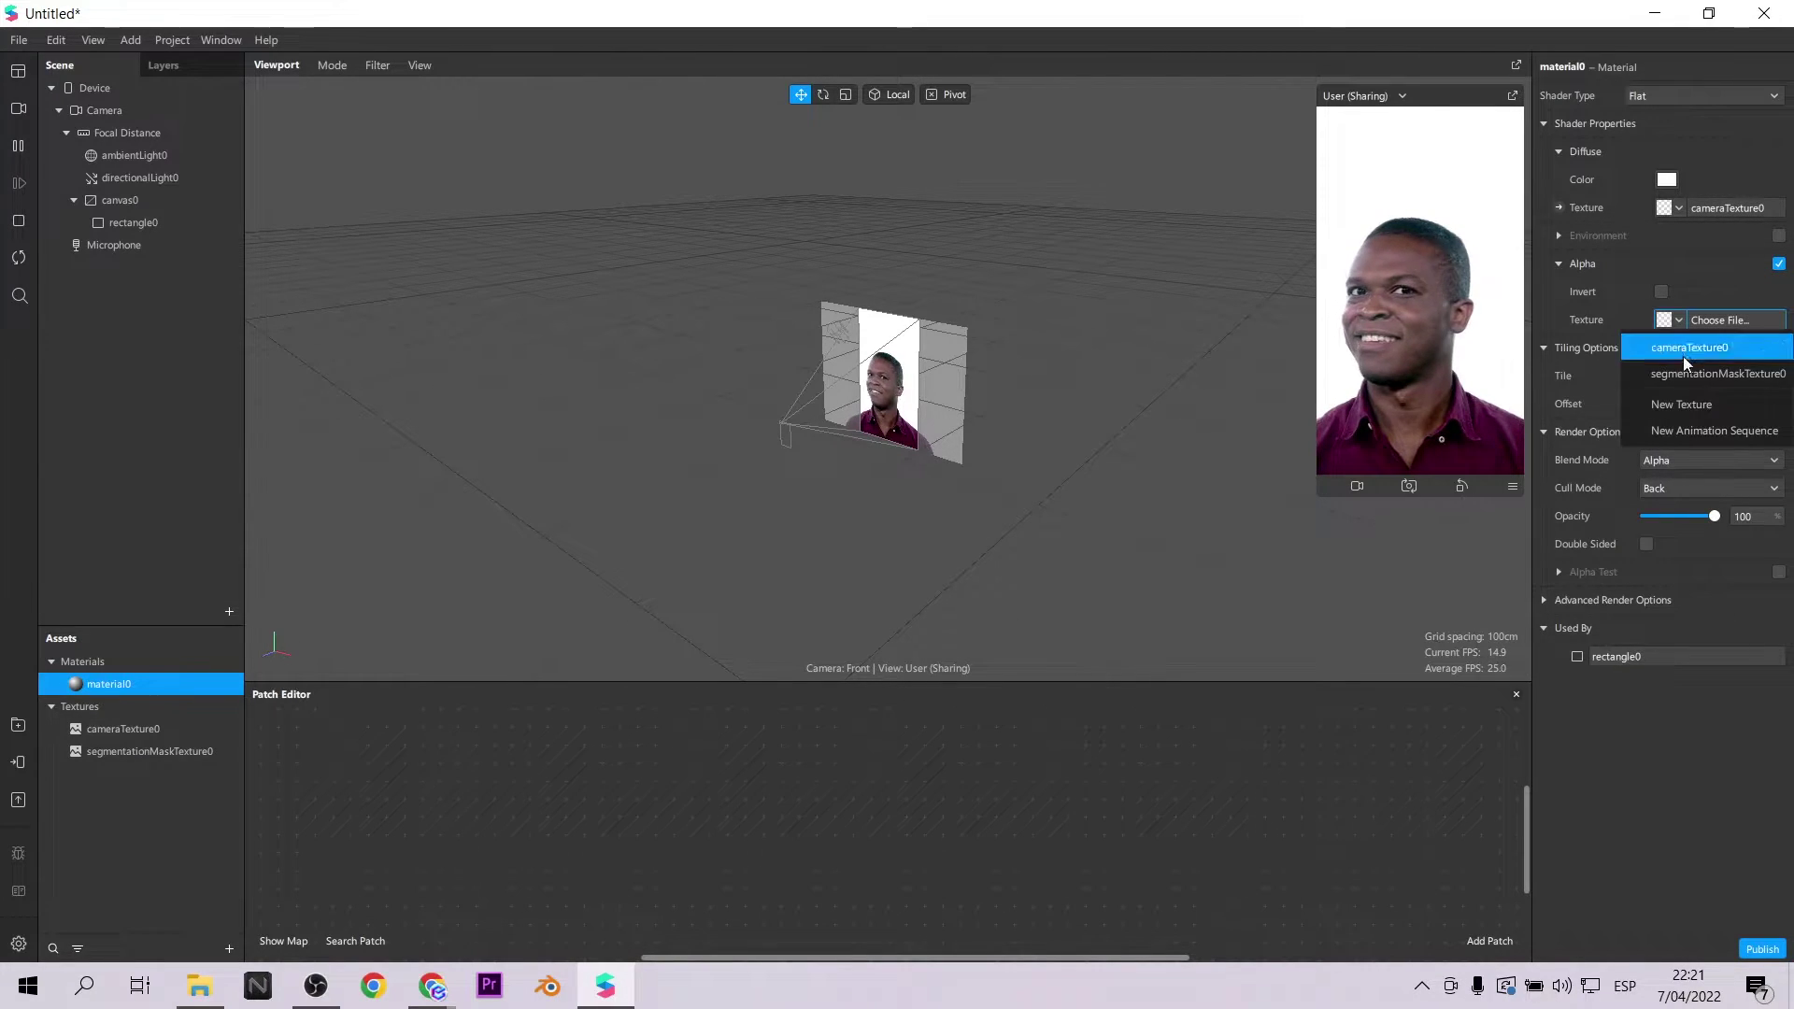
pyautogui.click(1687, 374)
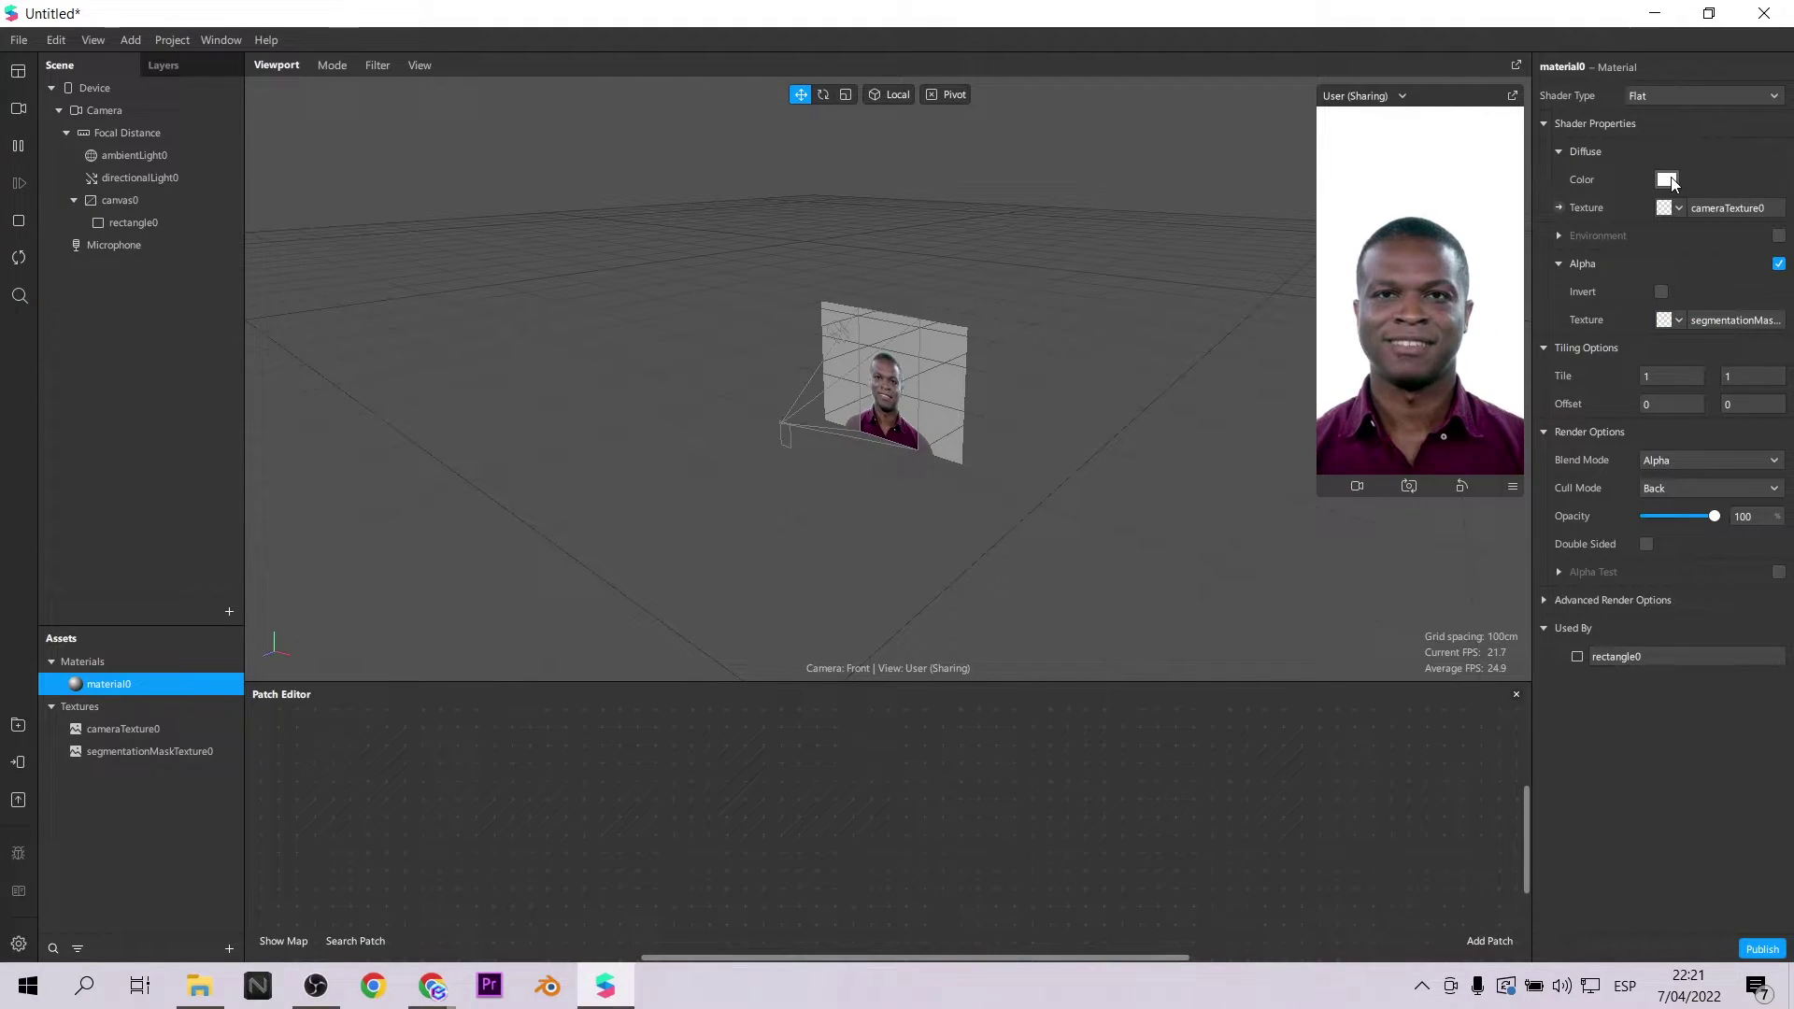
# Set material0's diffuse color to green #55ff00.
pyautogui.click(1667, 180)
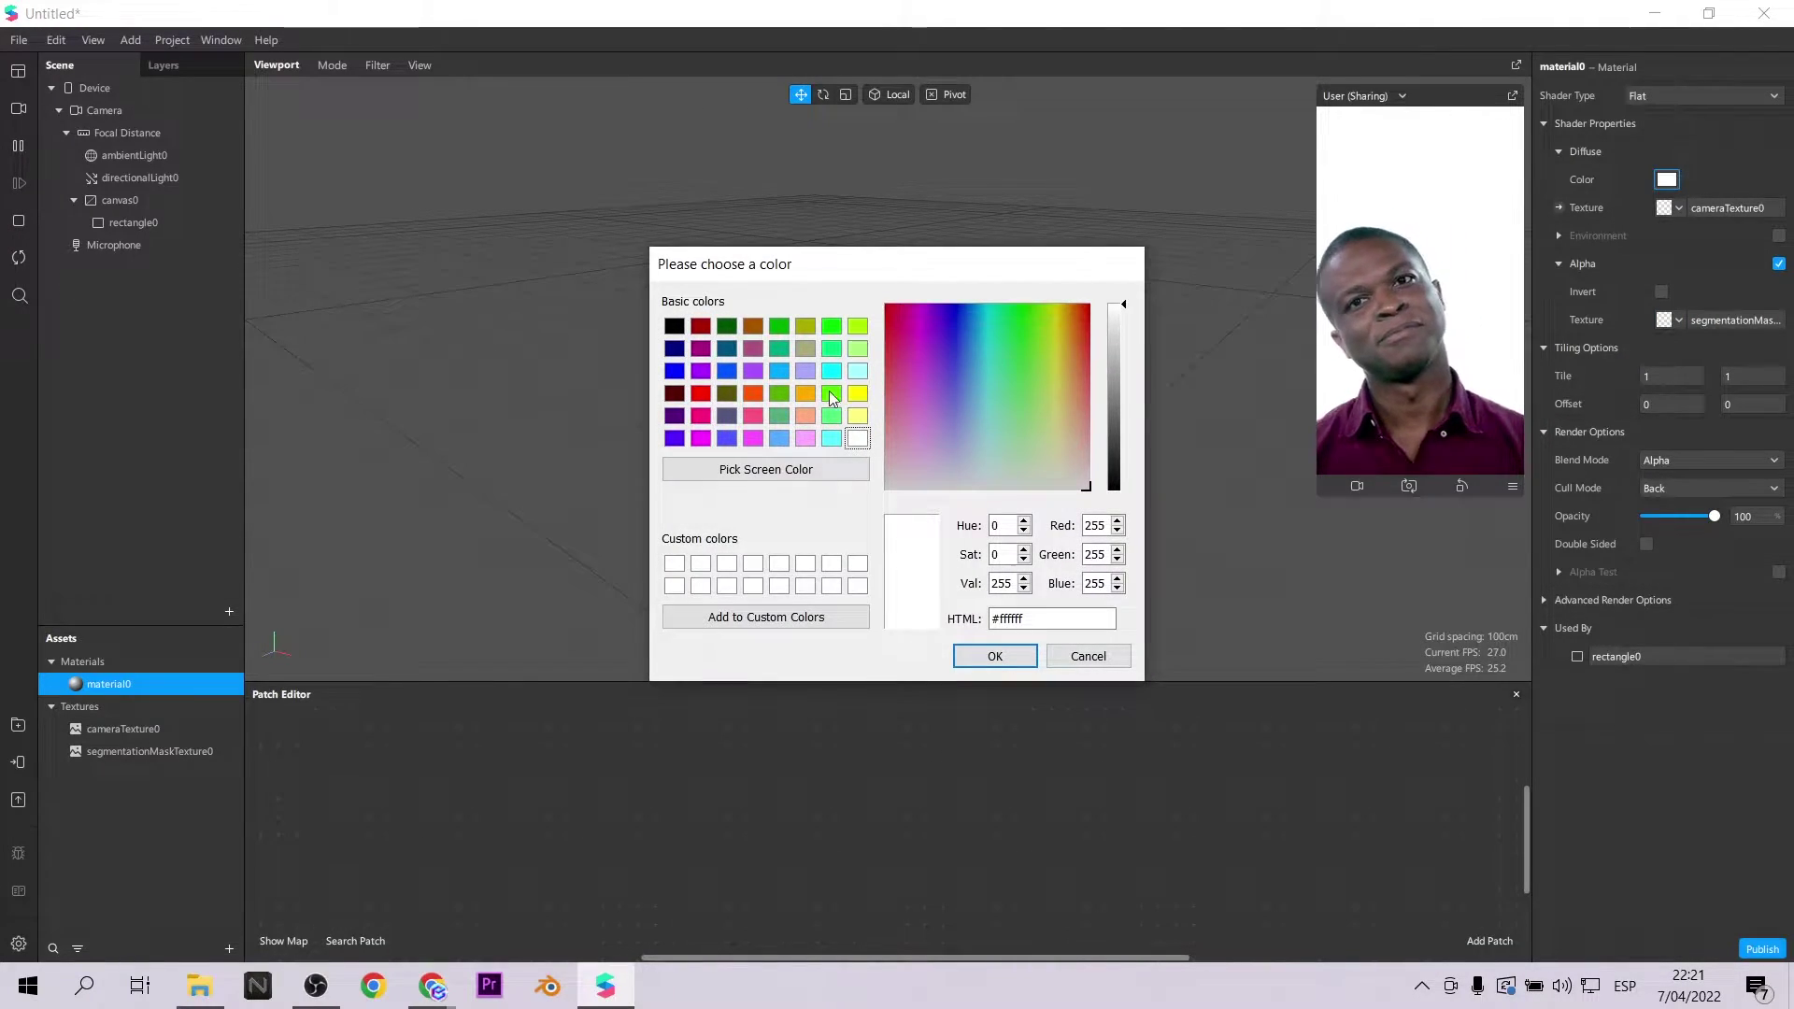
pyautogui.click(832, 394)
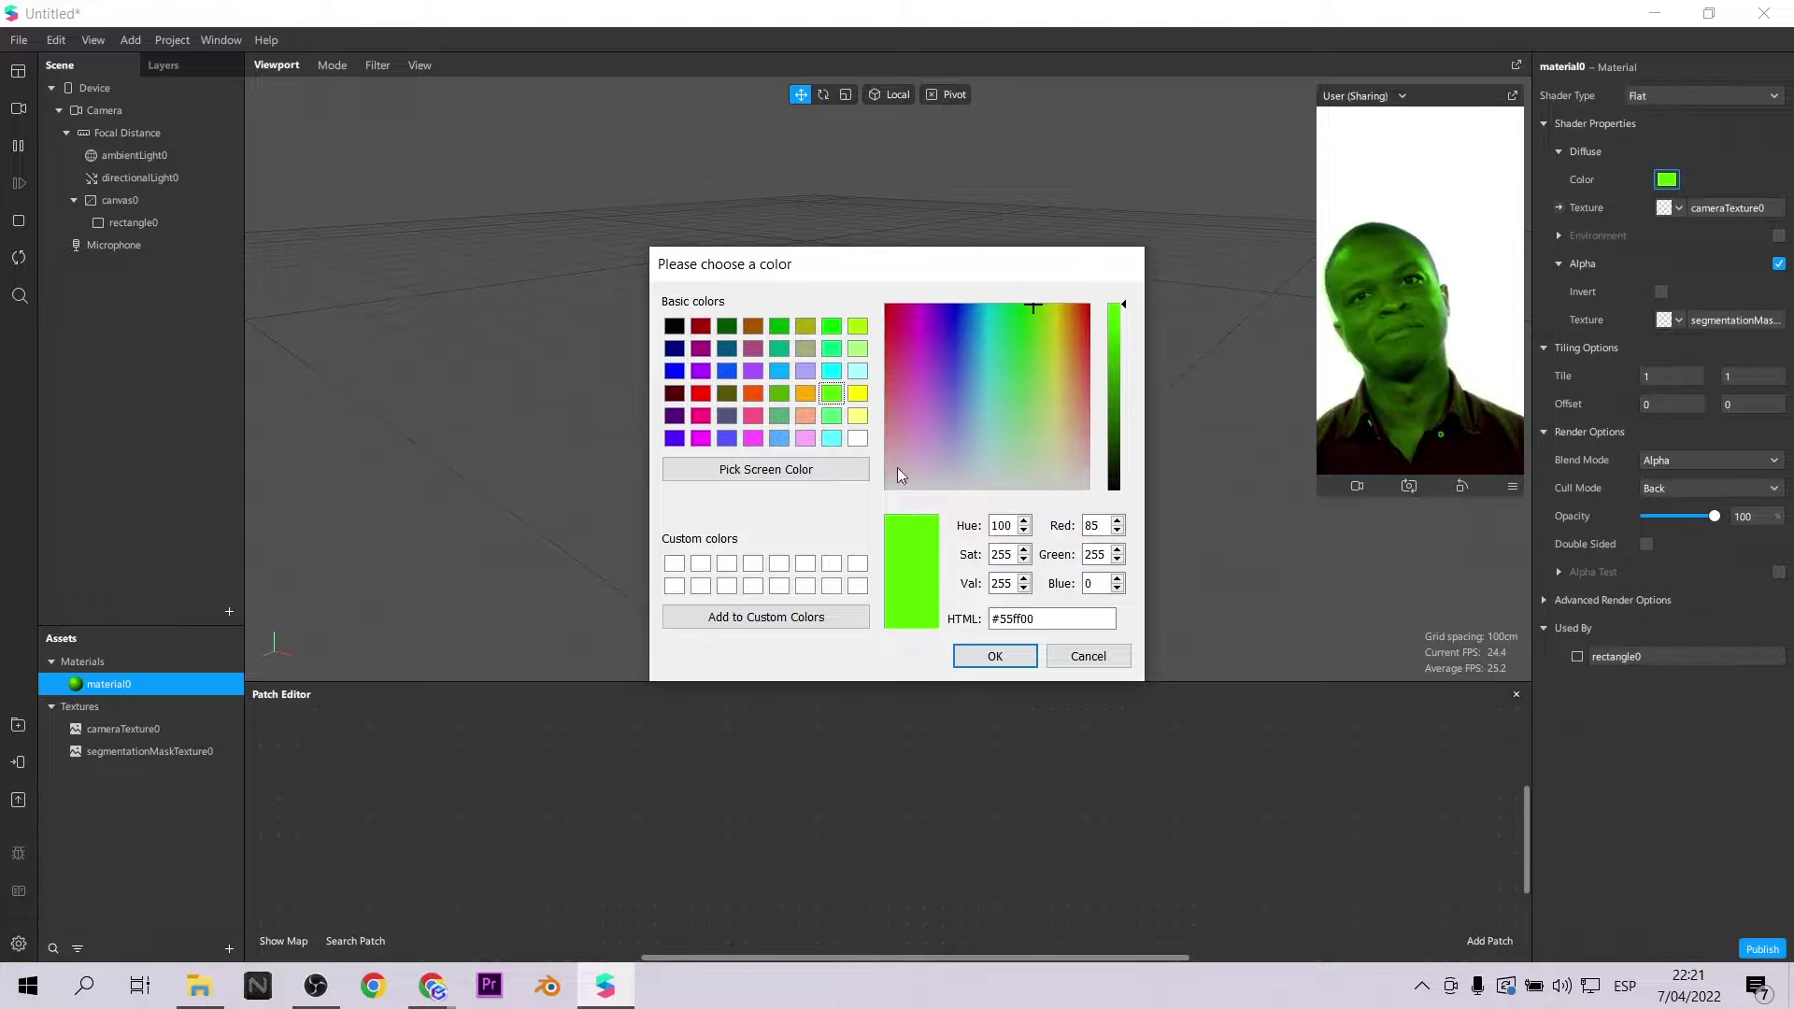
pyautogui.click(1004, 656)
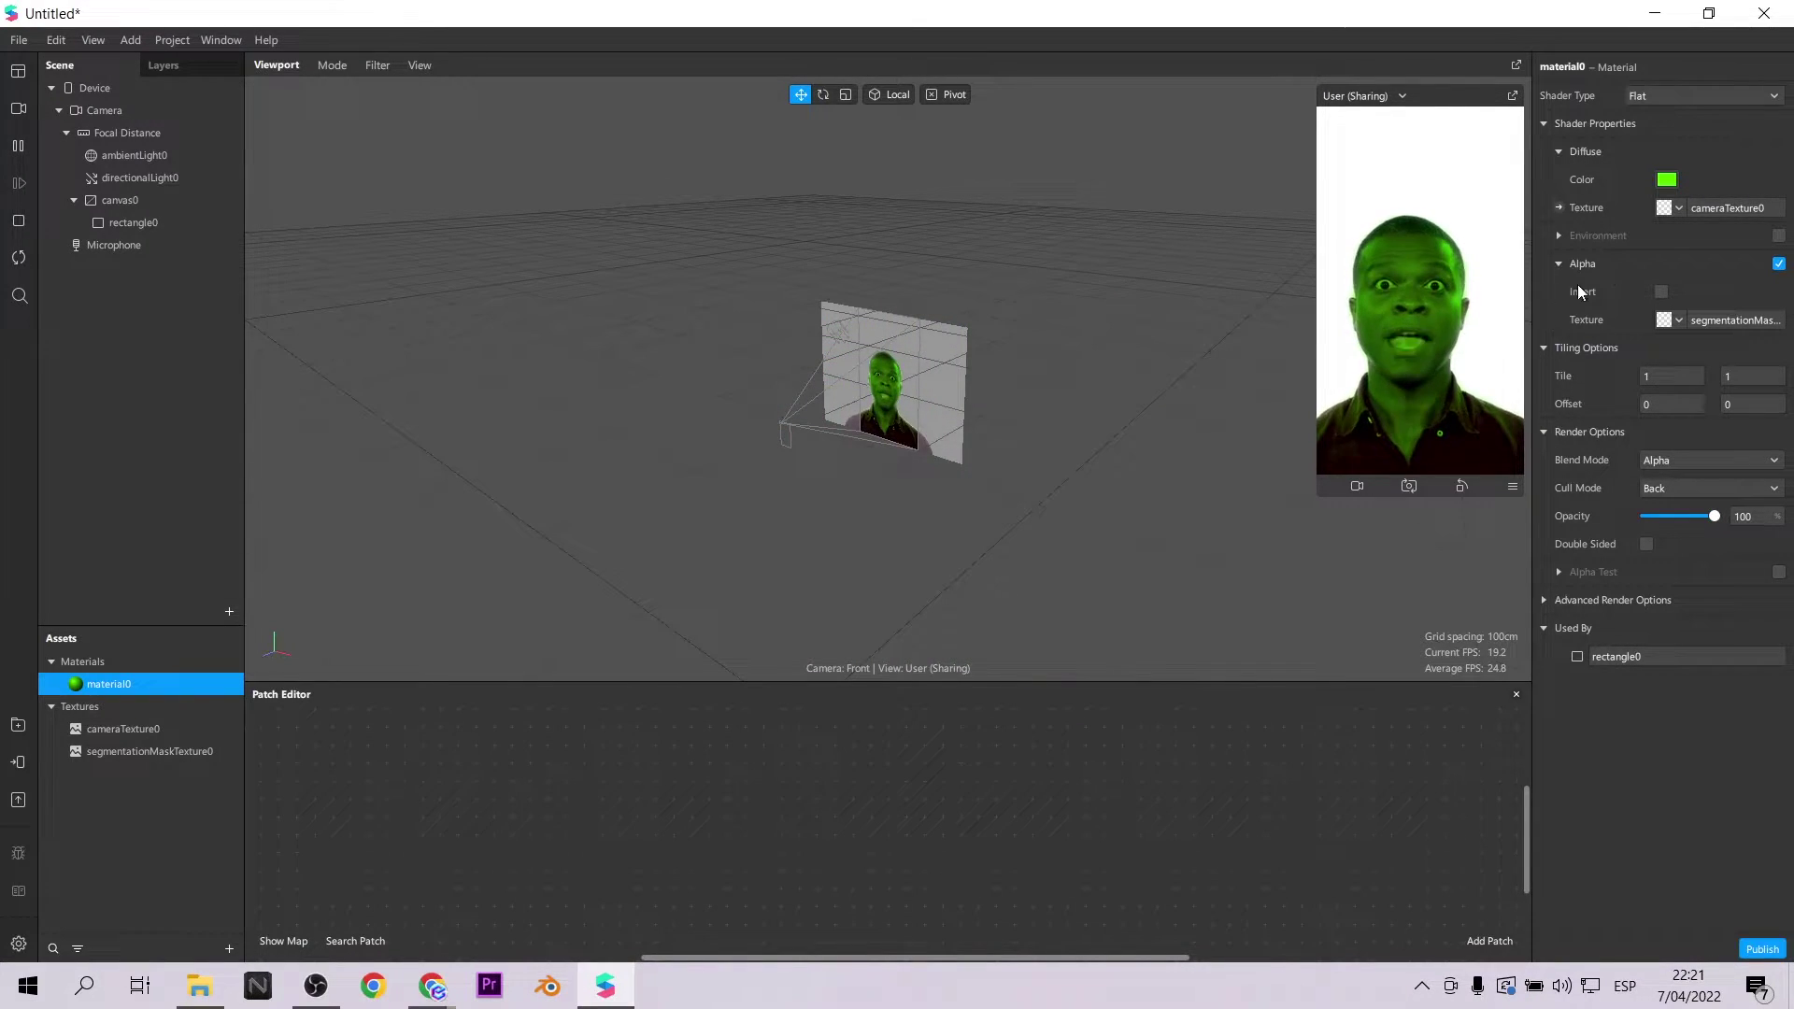
# Invert material0's alpha mask and set its diffuse color to a deep blue-violet.
pyautogui.click(1662, 292)
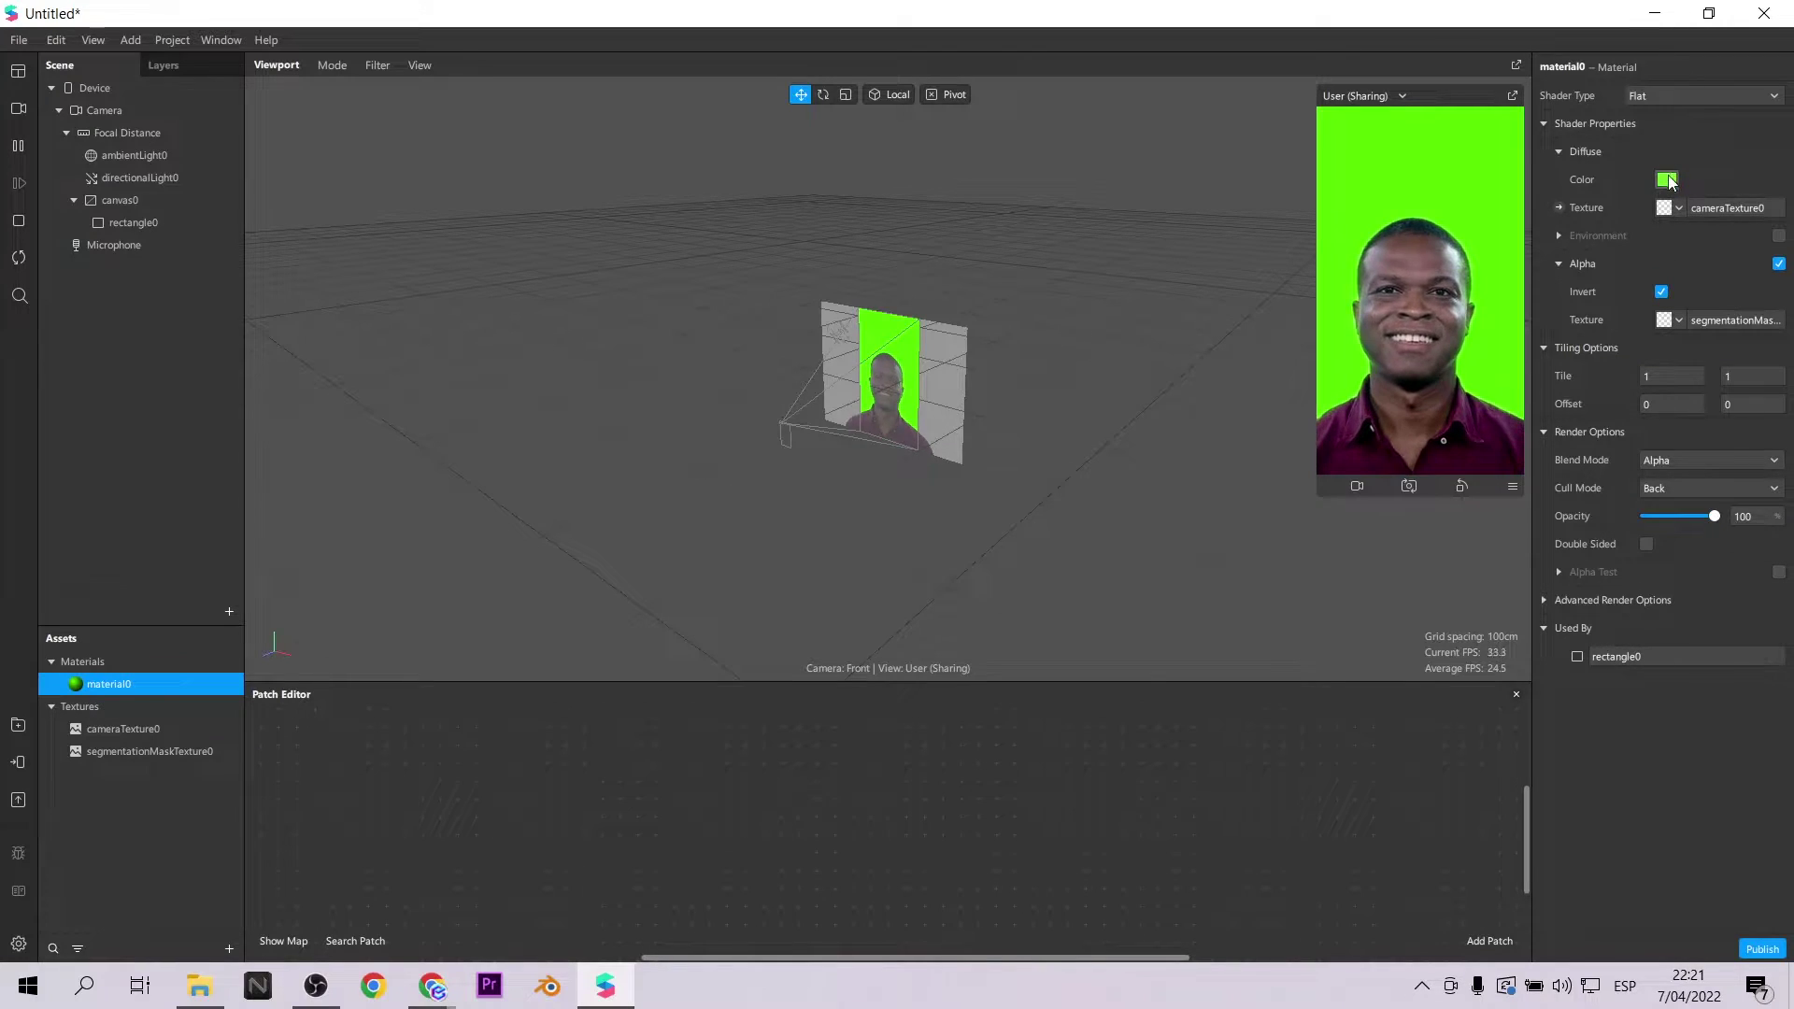
pyautogui.click(1667, 179)
pyautogui.click(700, 438)
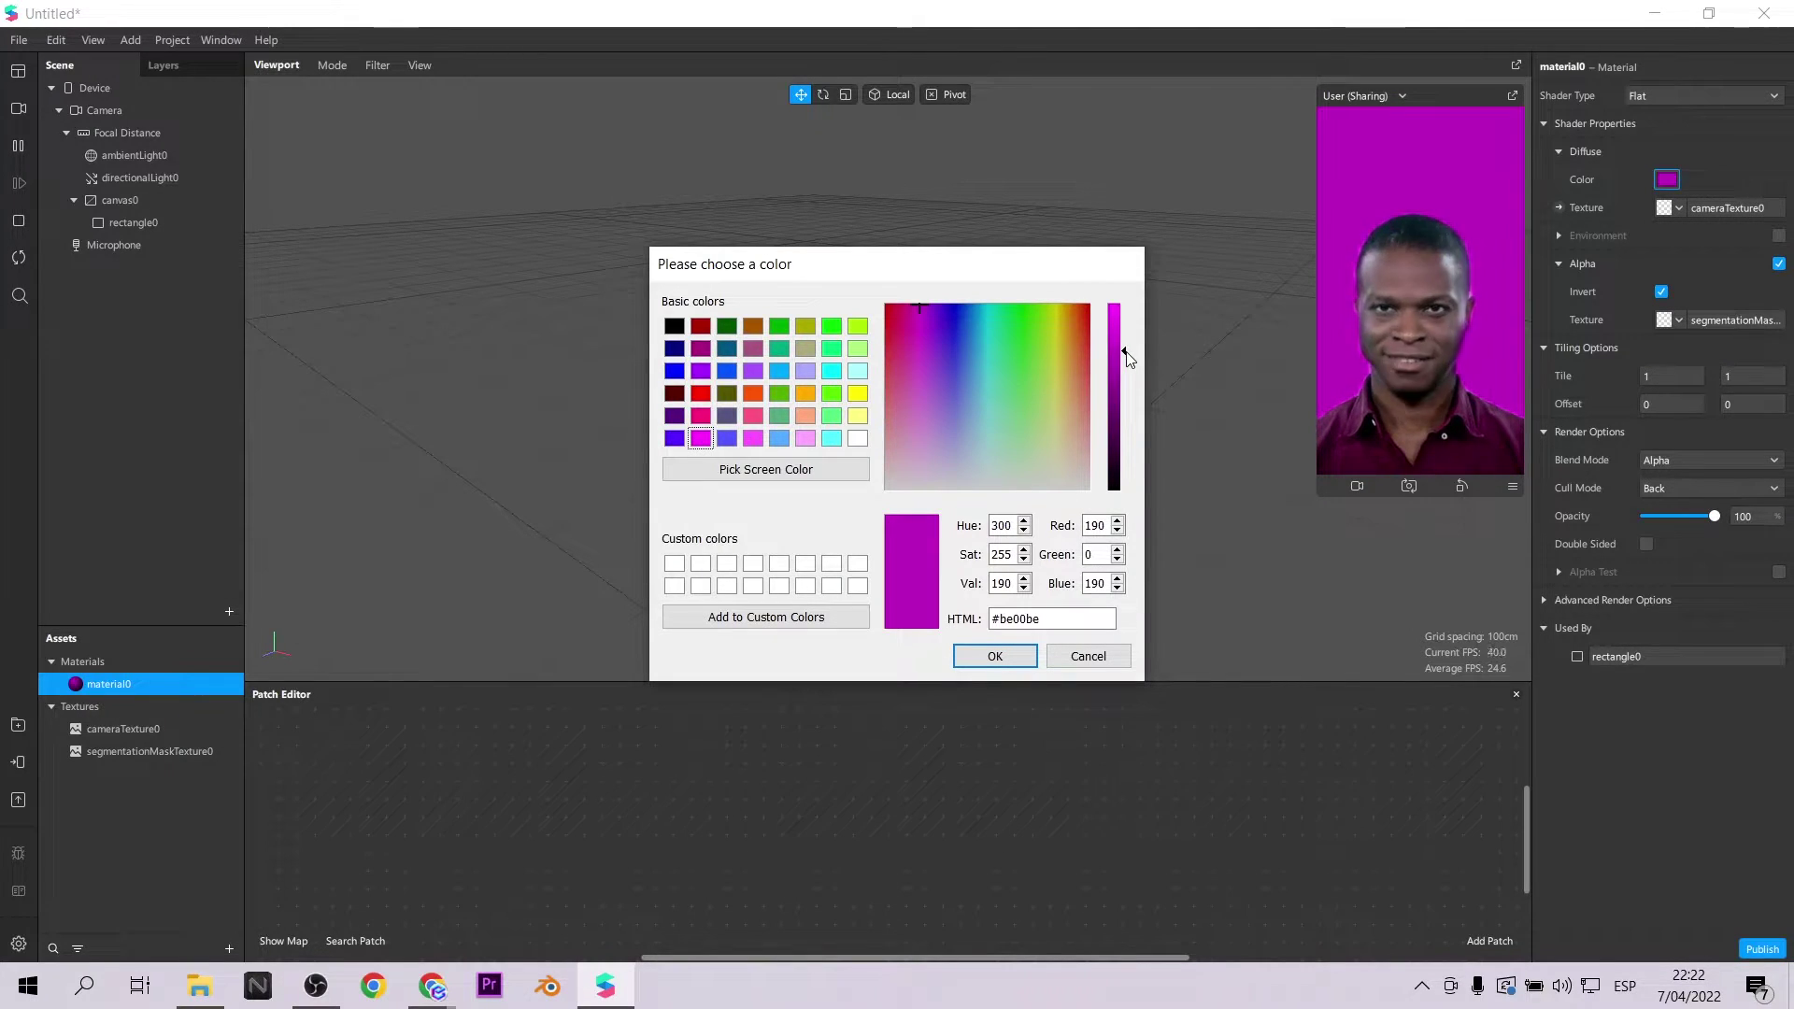
pyautogui.click(675, 438)
pyautogui.click(998, 656)
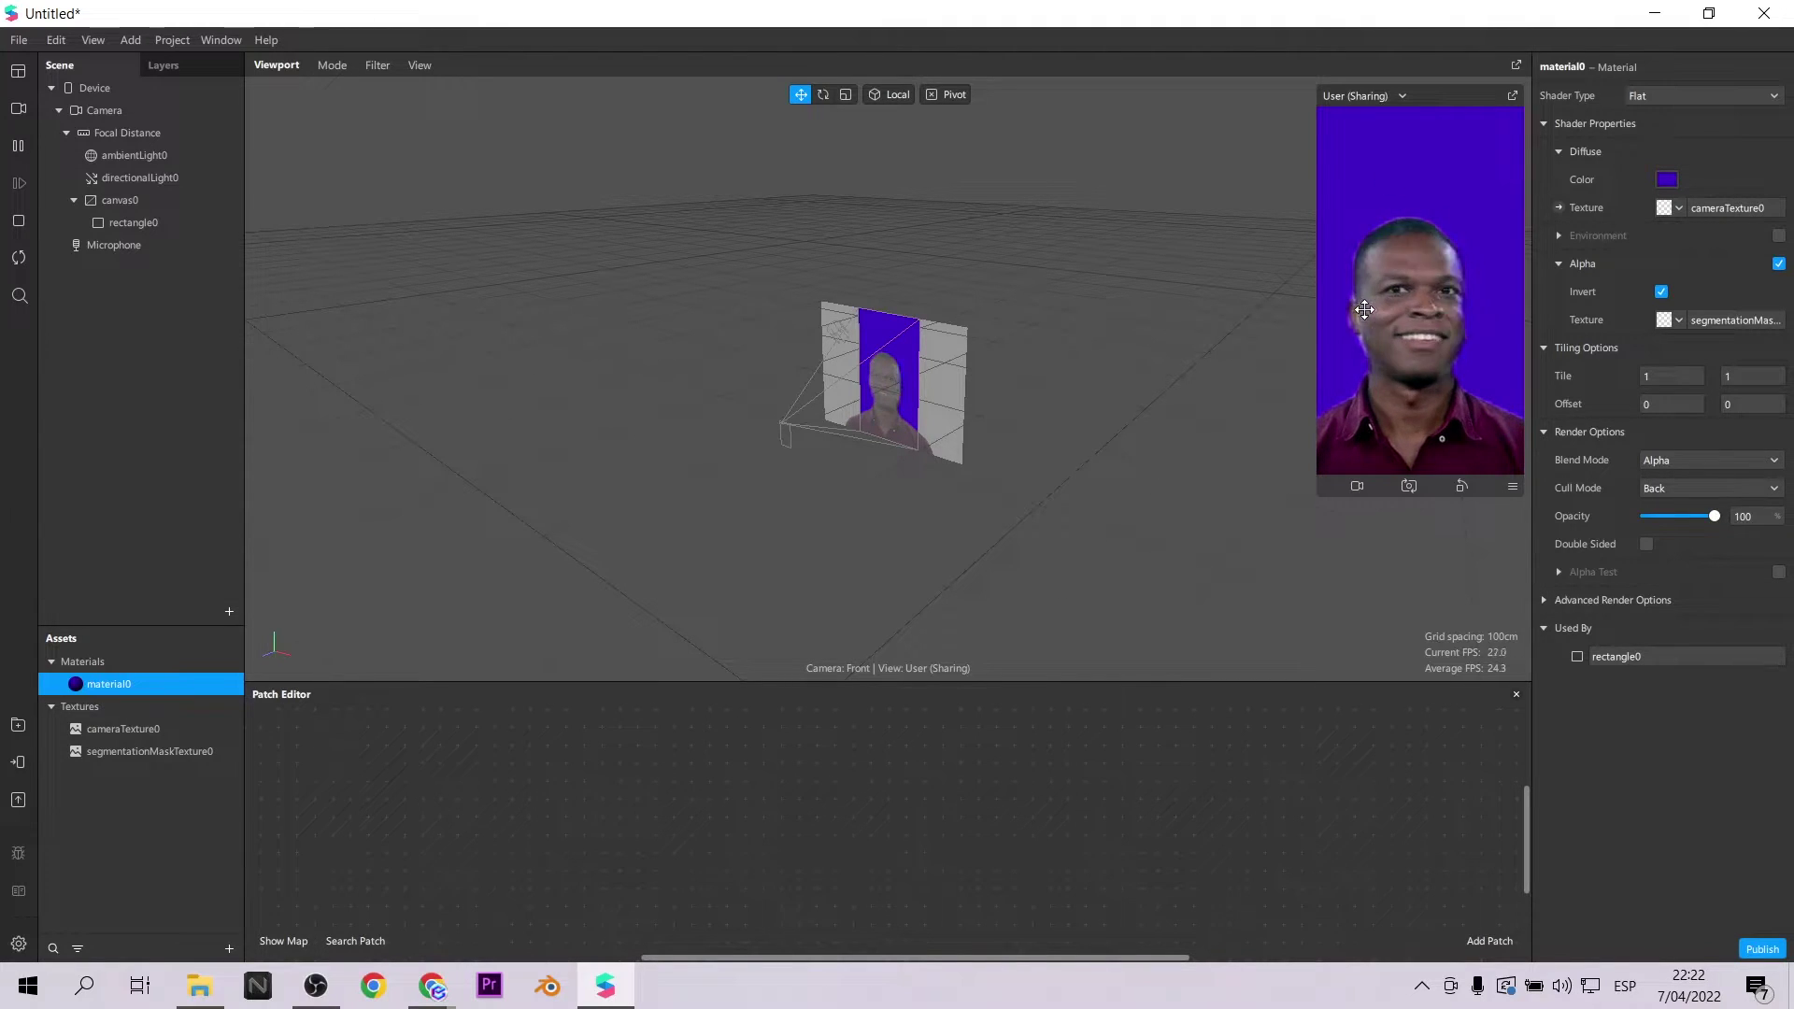
# Preview the effect in the Participant 1 (Video Calling) and User (Video Calling) views.
pyautogui.click(1402, 96)
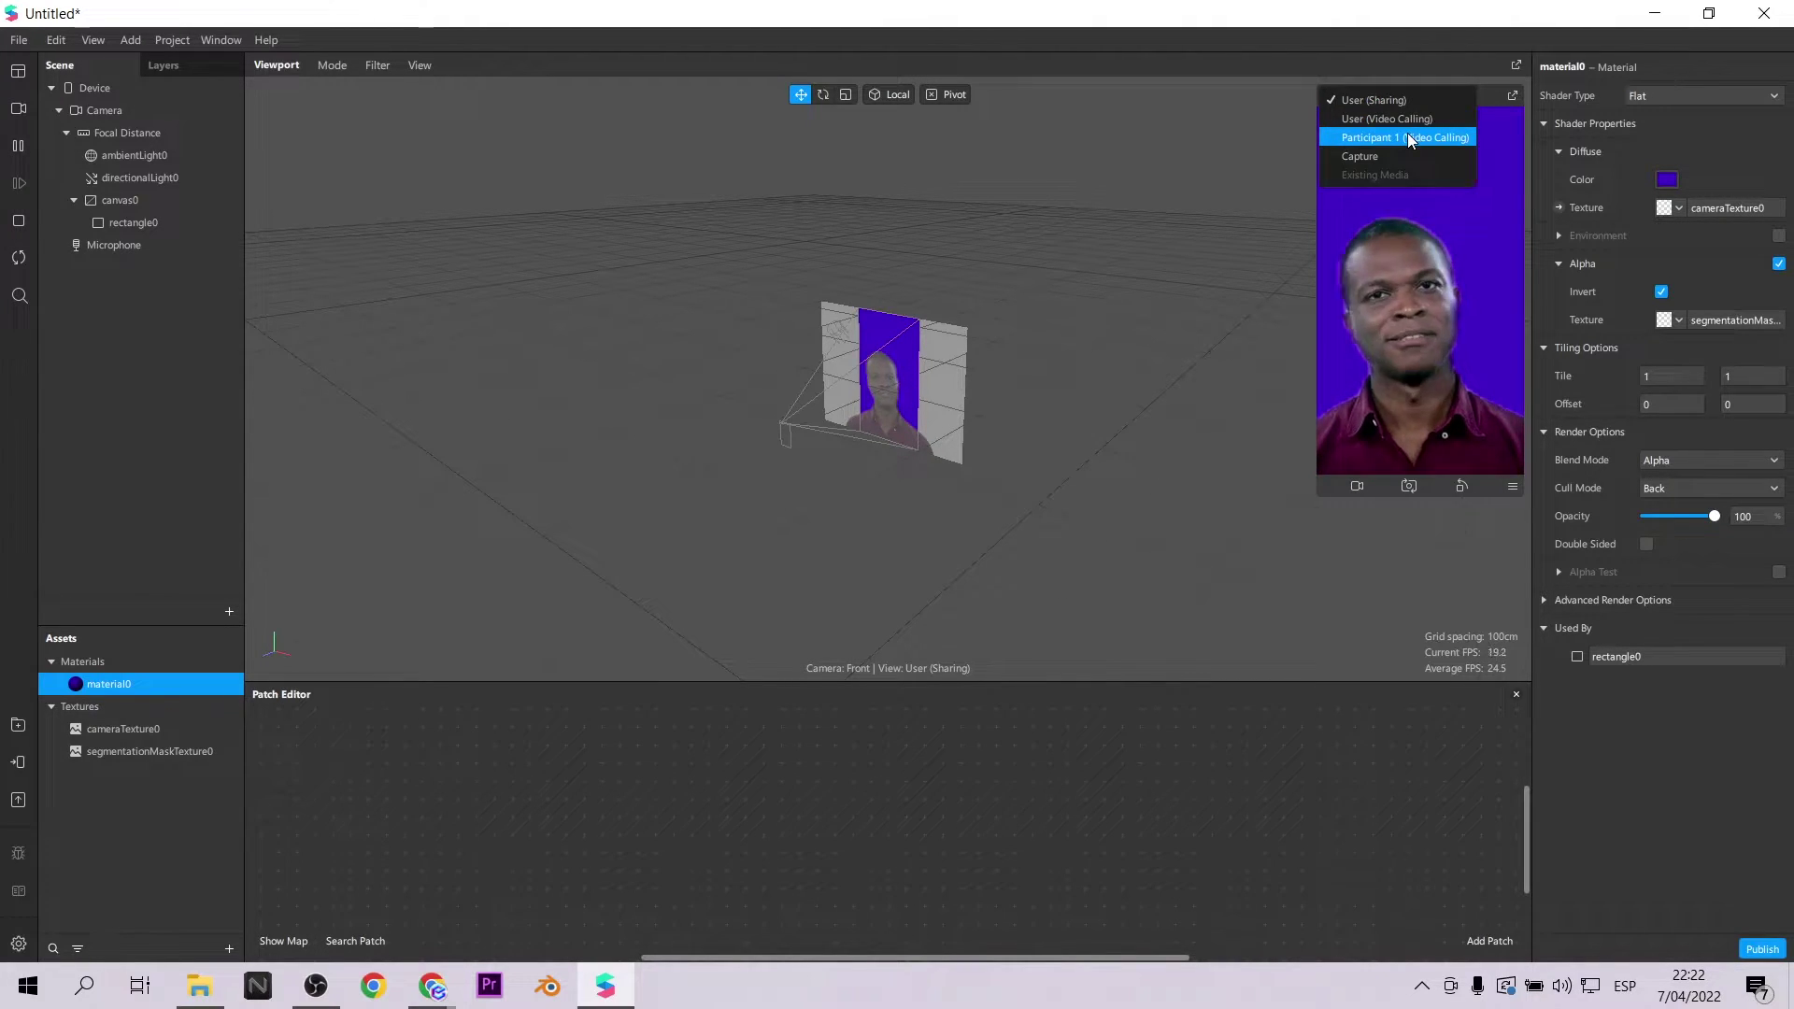
pyautogui.click(1406, 132)
pyautogui.click(1397, 96)
pyautogui.click(1377, 125)
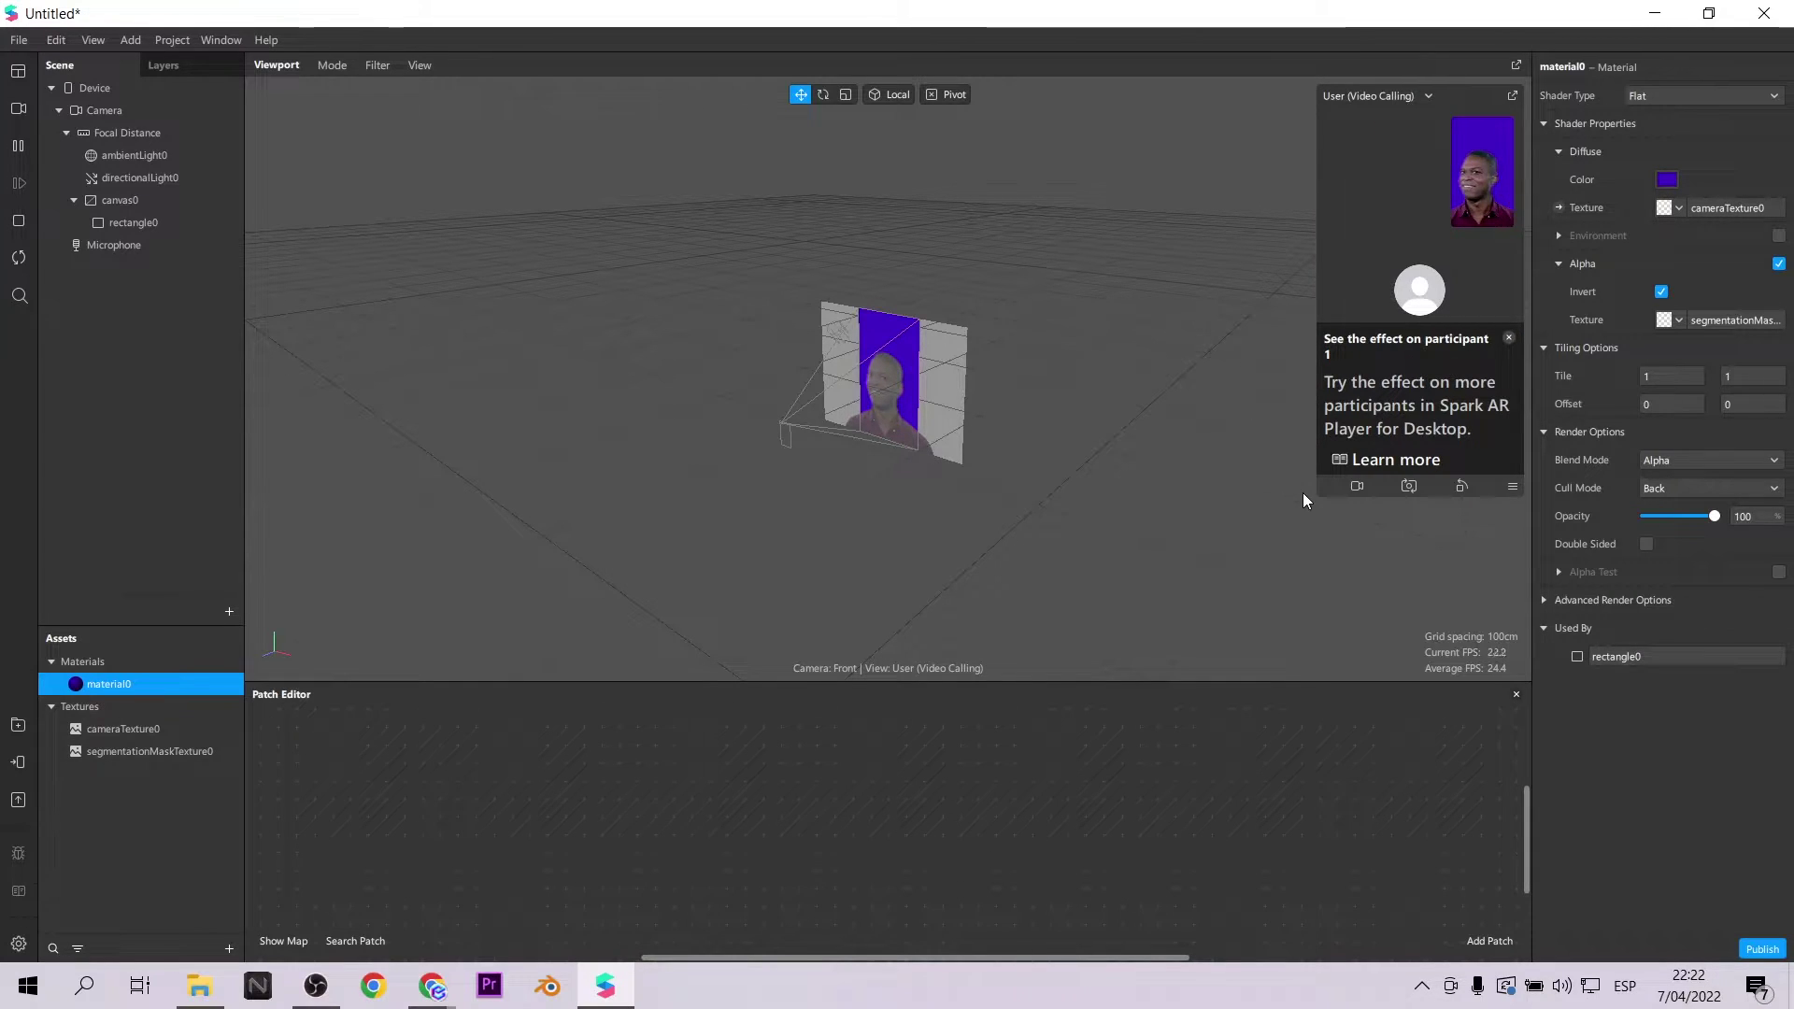
# Add a Screen Tap patch and create a patch for material0's diffuse texture, placed beside it.
pyautogui.doubleClick(351, 776)
pyautogui.write('scree')
pyautogui.click(142, 497)
pyautogui.click(744, 756)
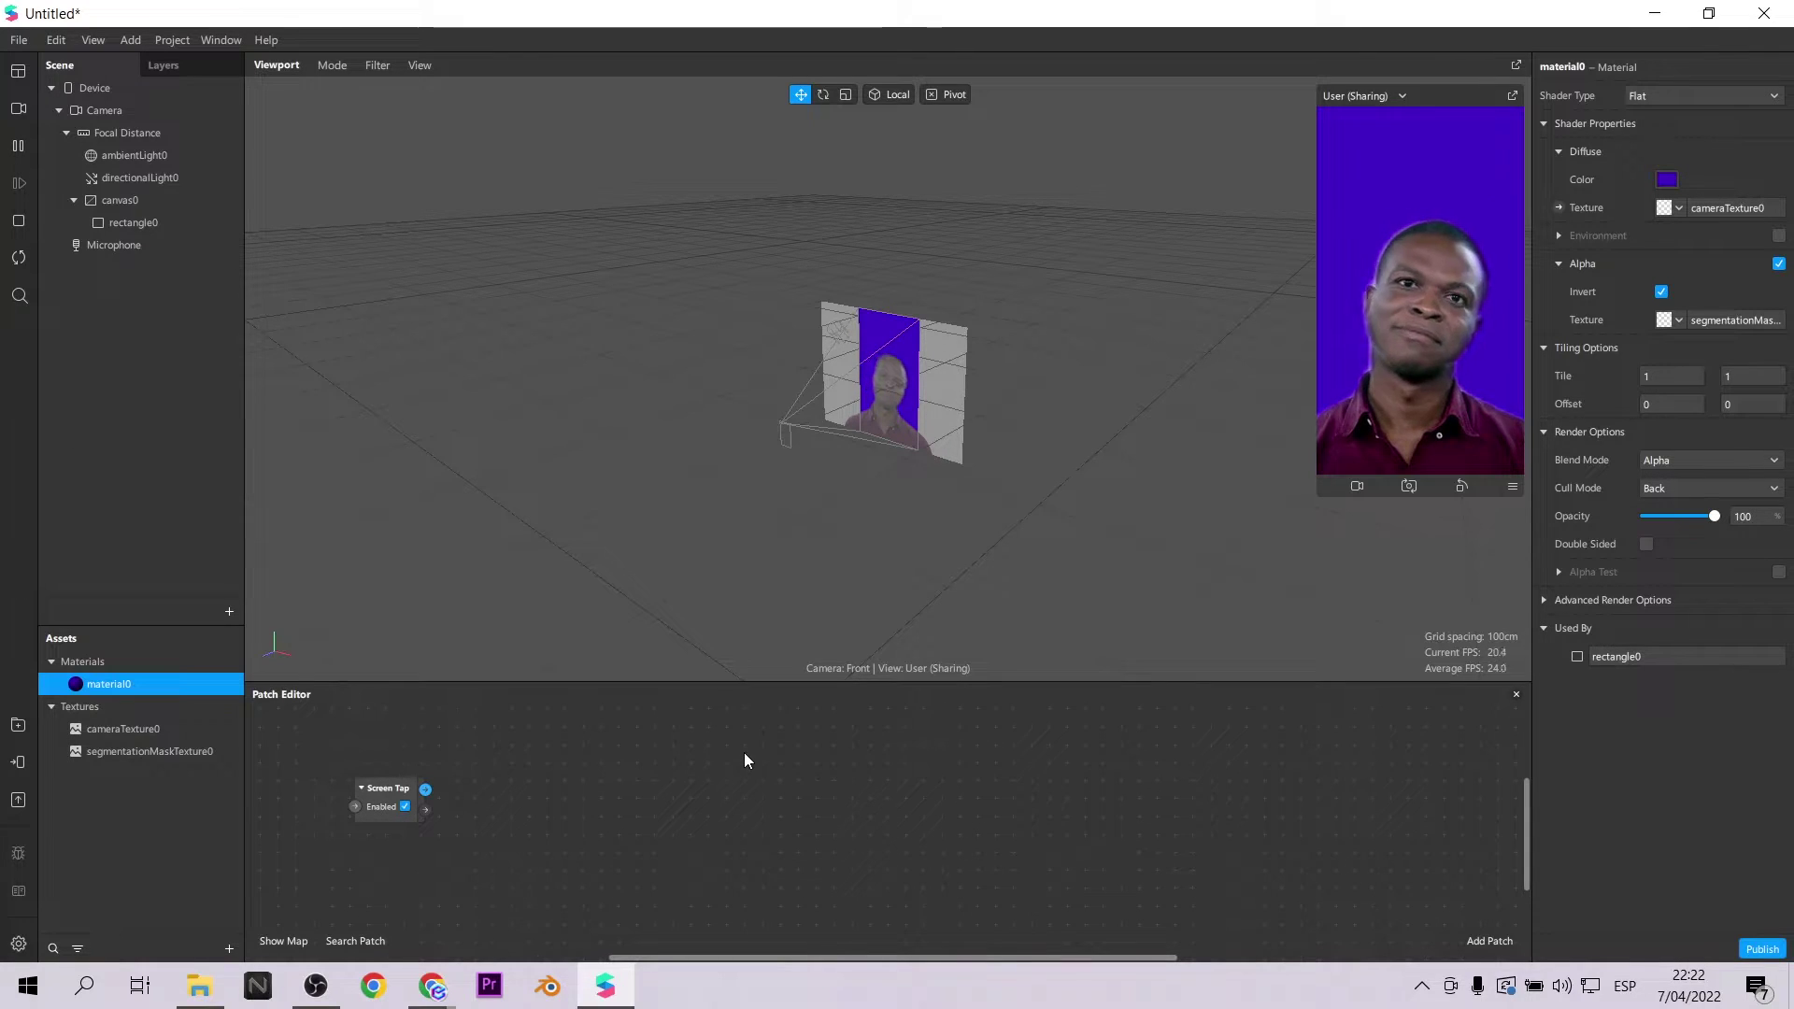
pyautogui.click(1557, 208)
pyautogui.moveTo(914, 834); pyautogui.dragTo(844, 793)
# Add a Switch patch, feeding Screen Tap into its Flip input and its output into material0's Diffuse Texture.
pyautogui.doubleClick(598, 798)
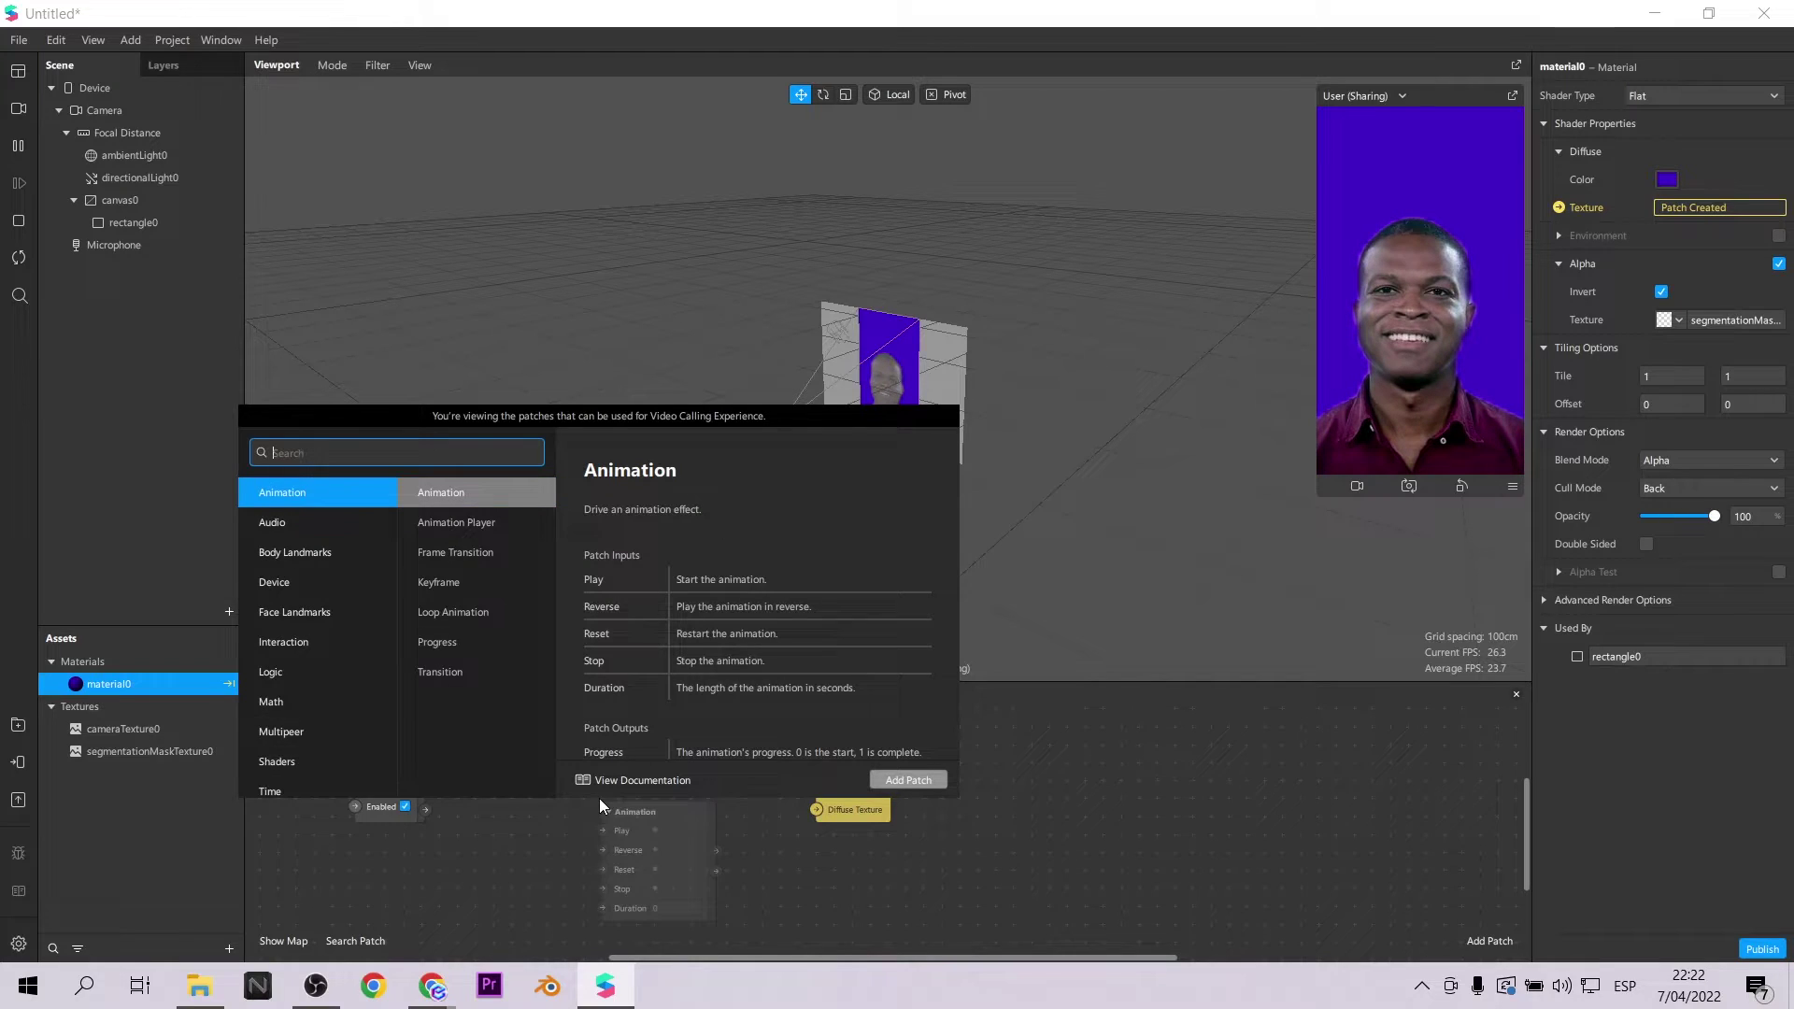
pyautogui.write('switch')
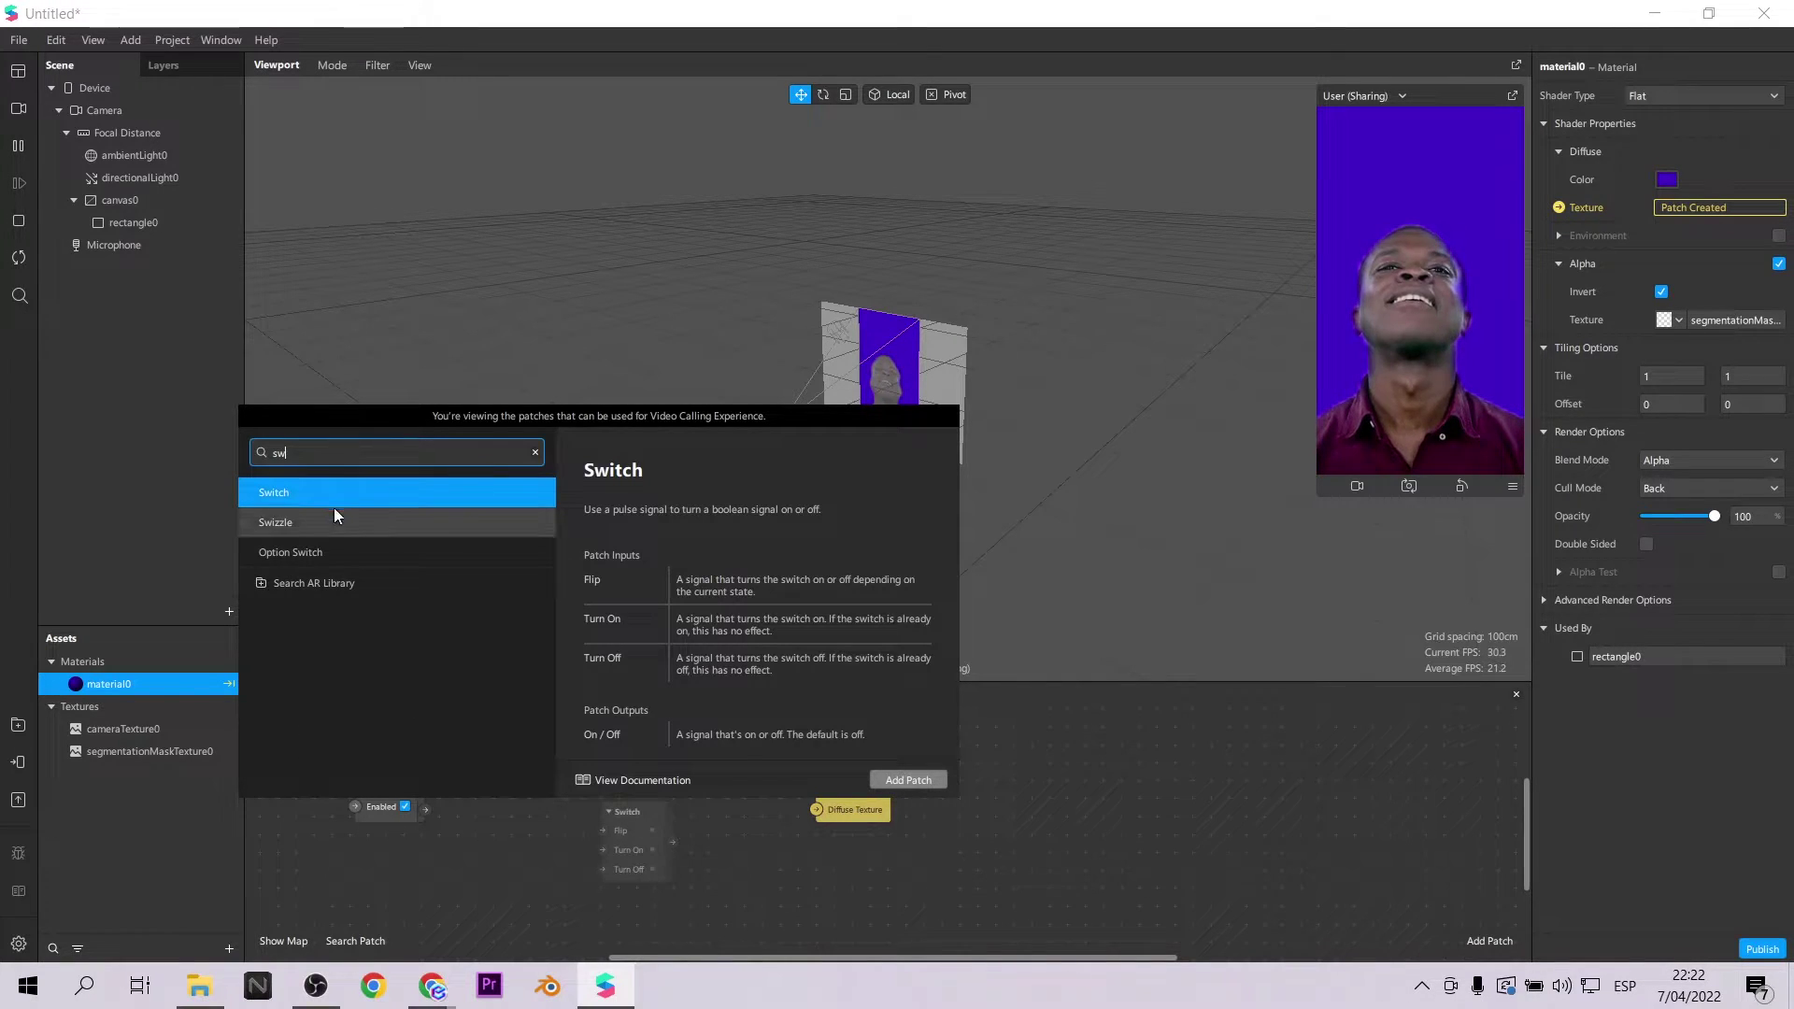
pyautogui.click(906, 777)
pyautogui.moveTo(426, 791); pyautogui.dragTo(816, 809)
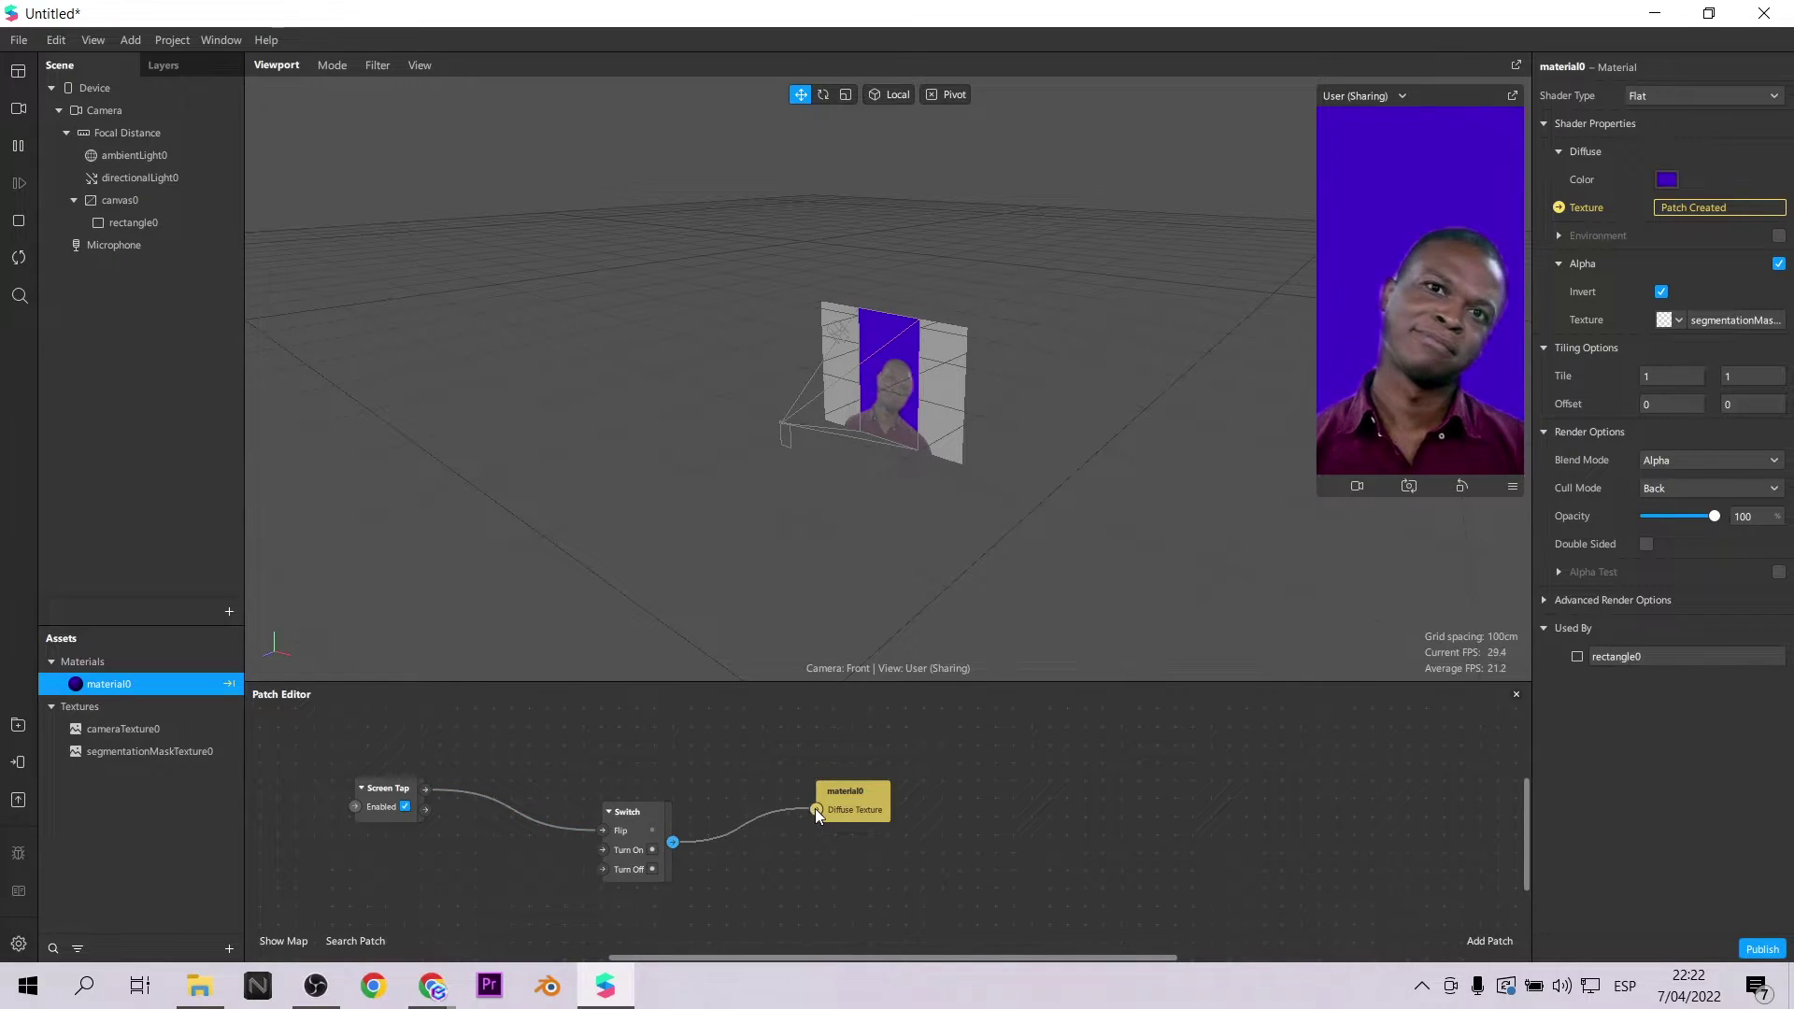
# Simulate repeated taps in the preview to test switching the colored background on and off.
pyautogui.click(1512, 486)
pyautogui.click(1569, 492)
pyautogui.click(1433, 188)
pyautogui.click(1437, 188)
pyautogui.click(1437, 188)
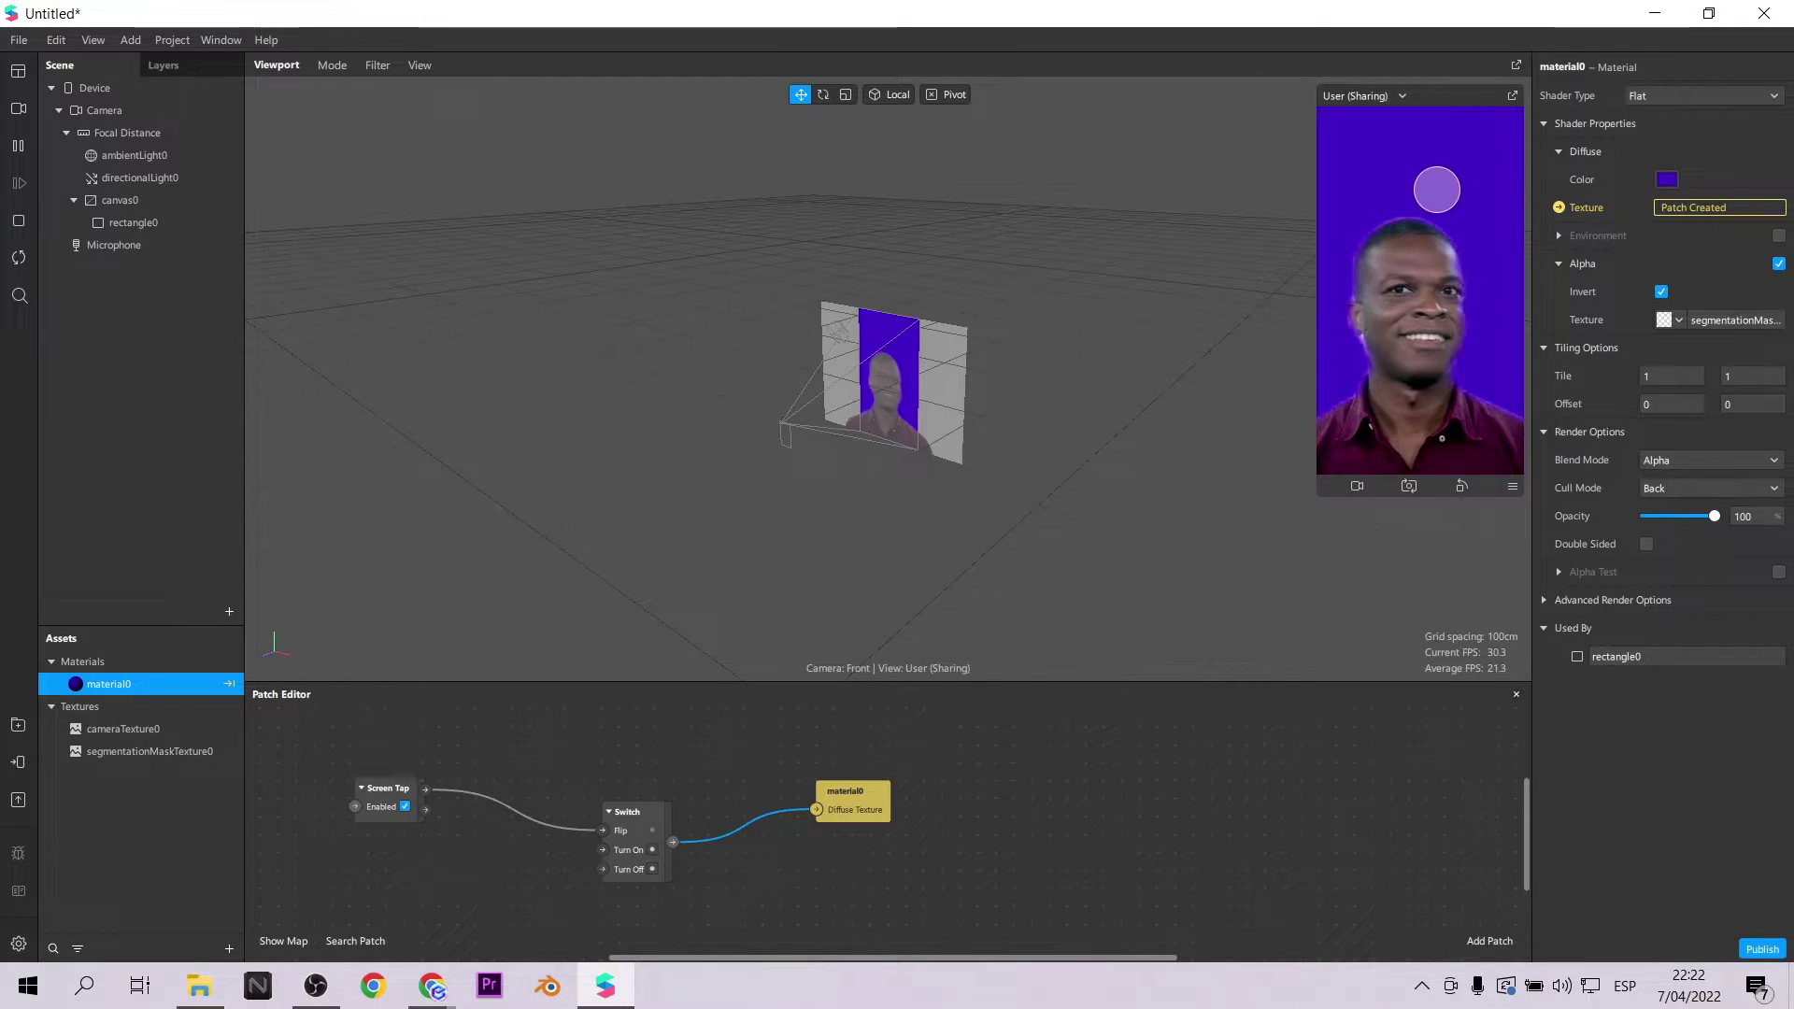
pyautogui.click(1437, 189)
pyautogui.click(1436, 189)
pyautogui.click(1437, 190)
pyautogui.click(1437, 190)
pyautogui.click(1437, 189)
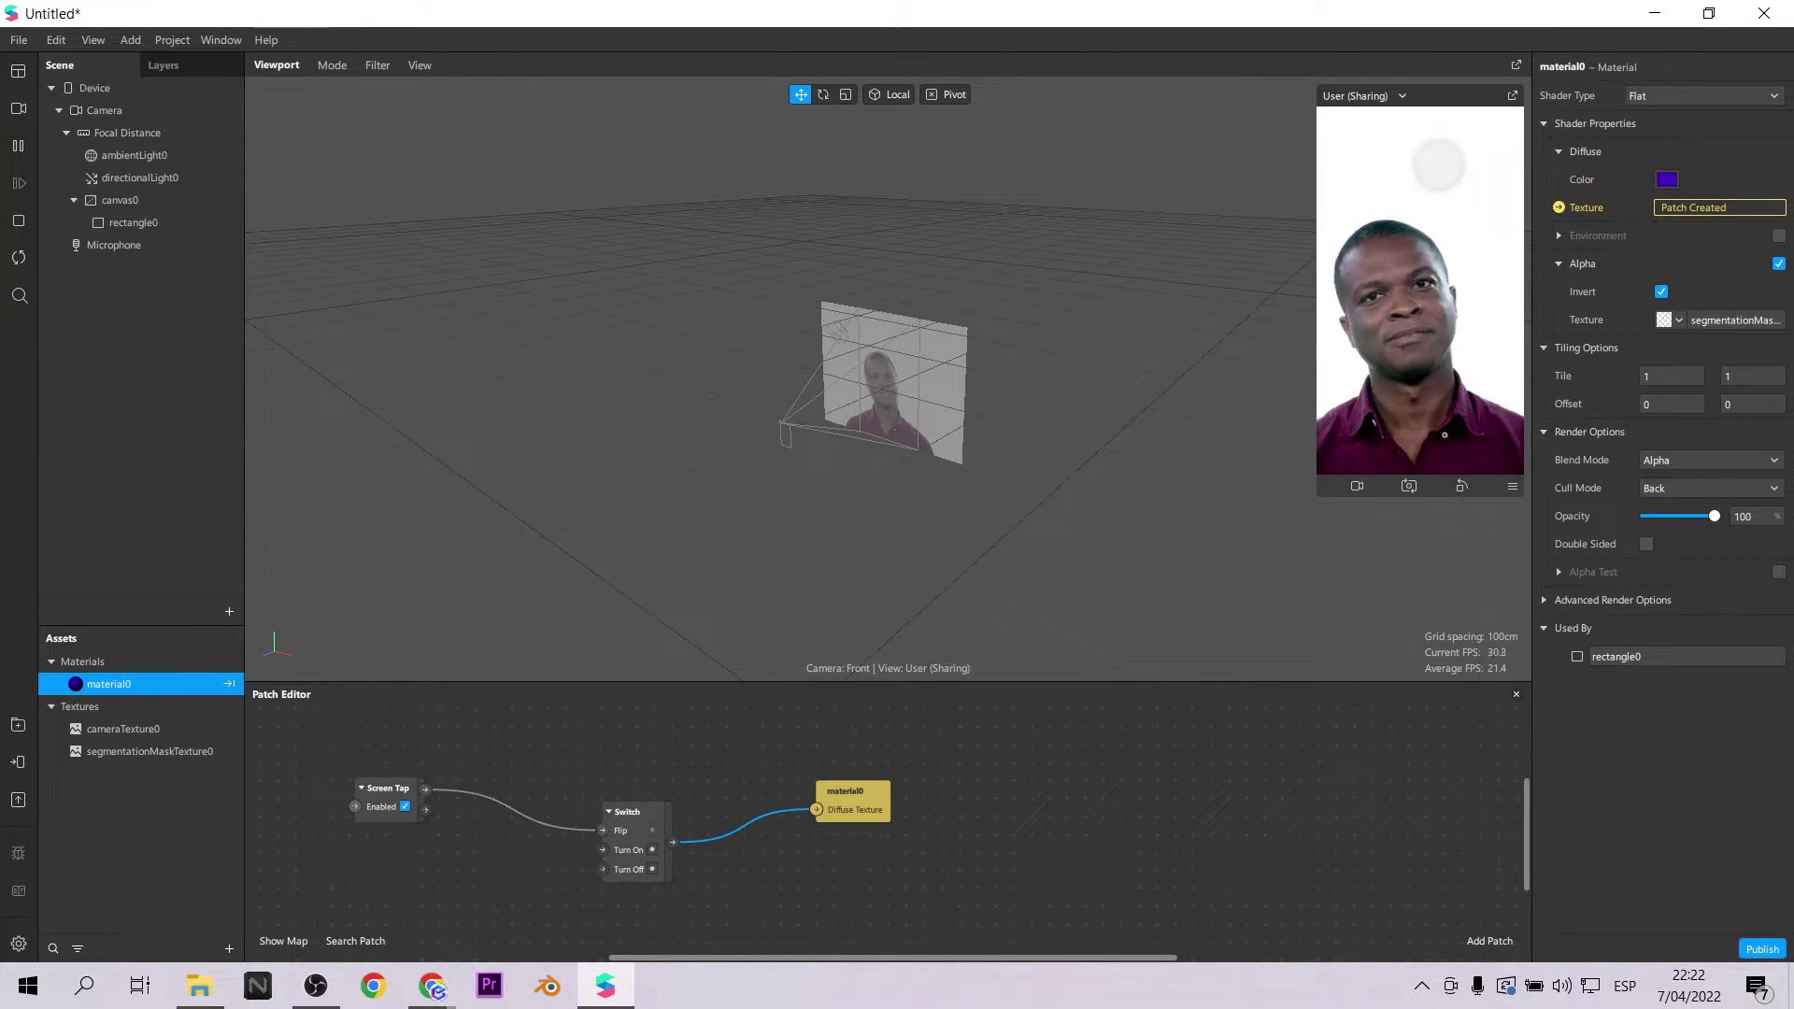
# Test tapping in the User (Video Calling) preview, and again in the User (Sharing) preview.
pyautogui.click(1385, 97)
pyautogui.click(1387, 134)
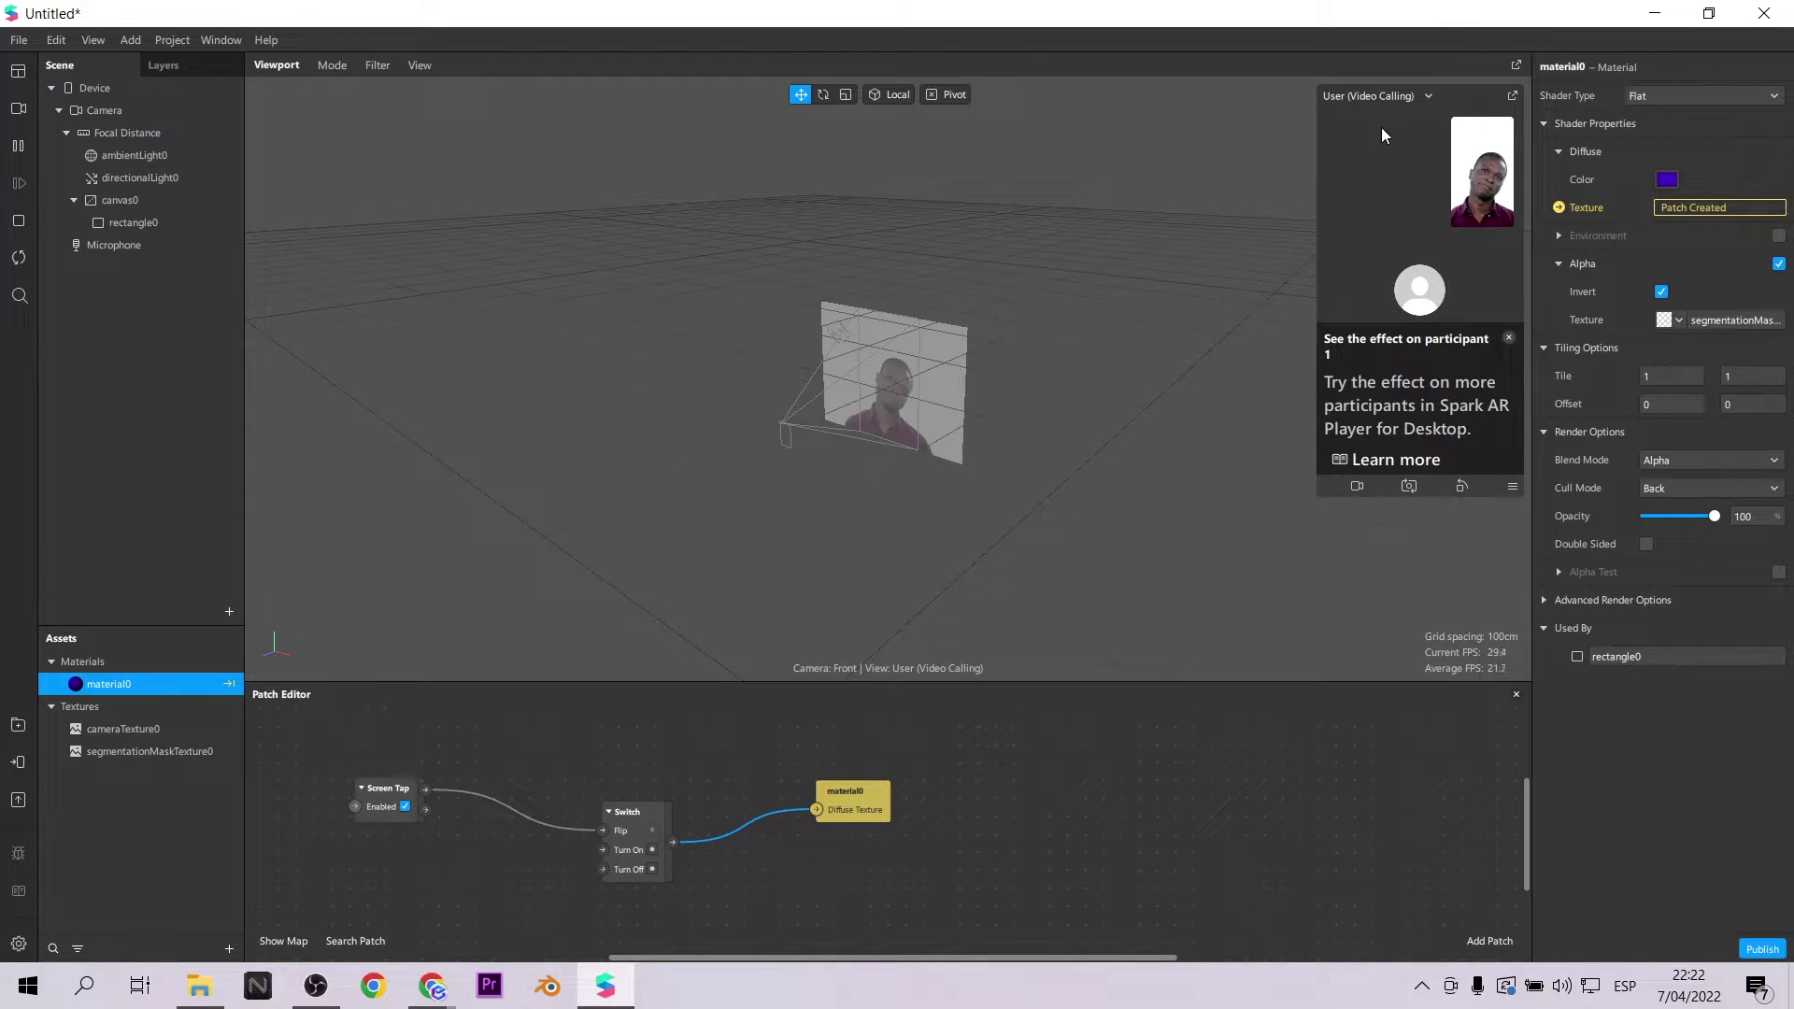
pyautogui.click(1481, 171)
pyautogui.click(1481, 171)
pyautogui.click(1374, 96)
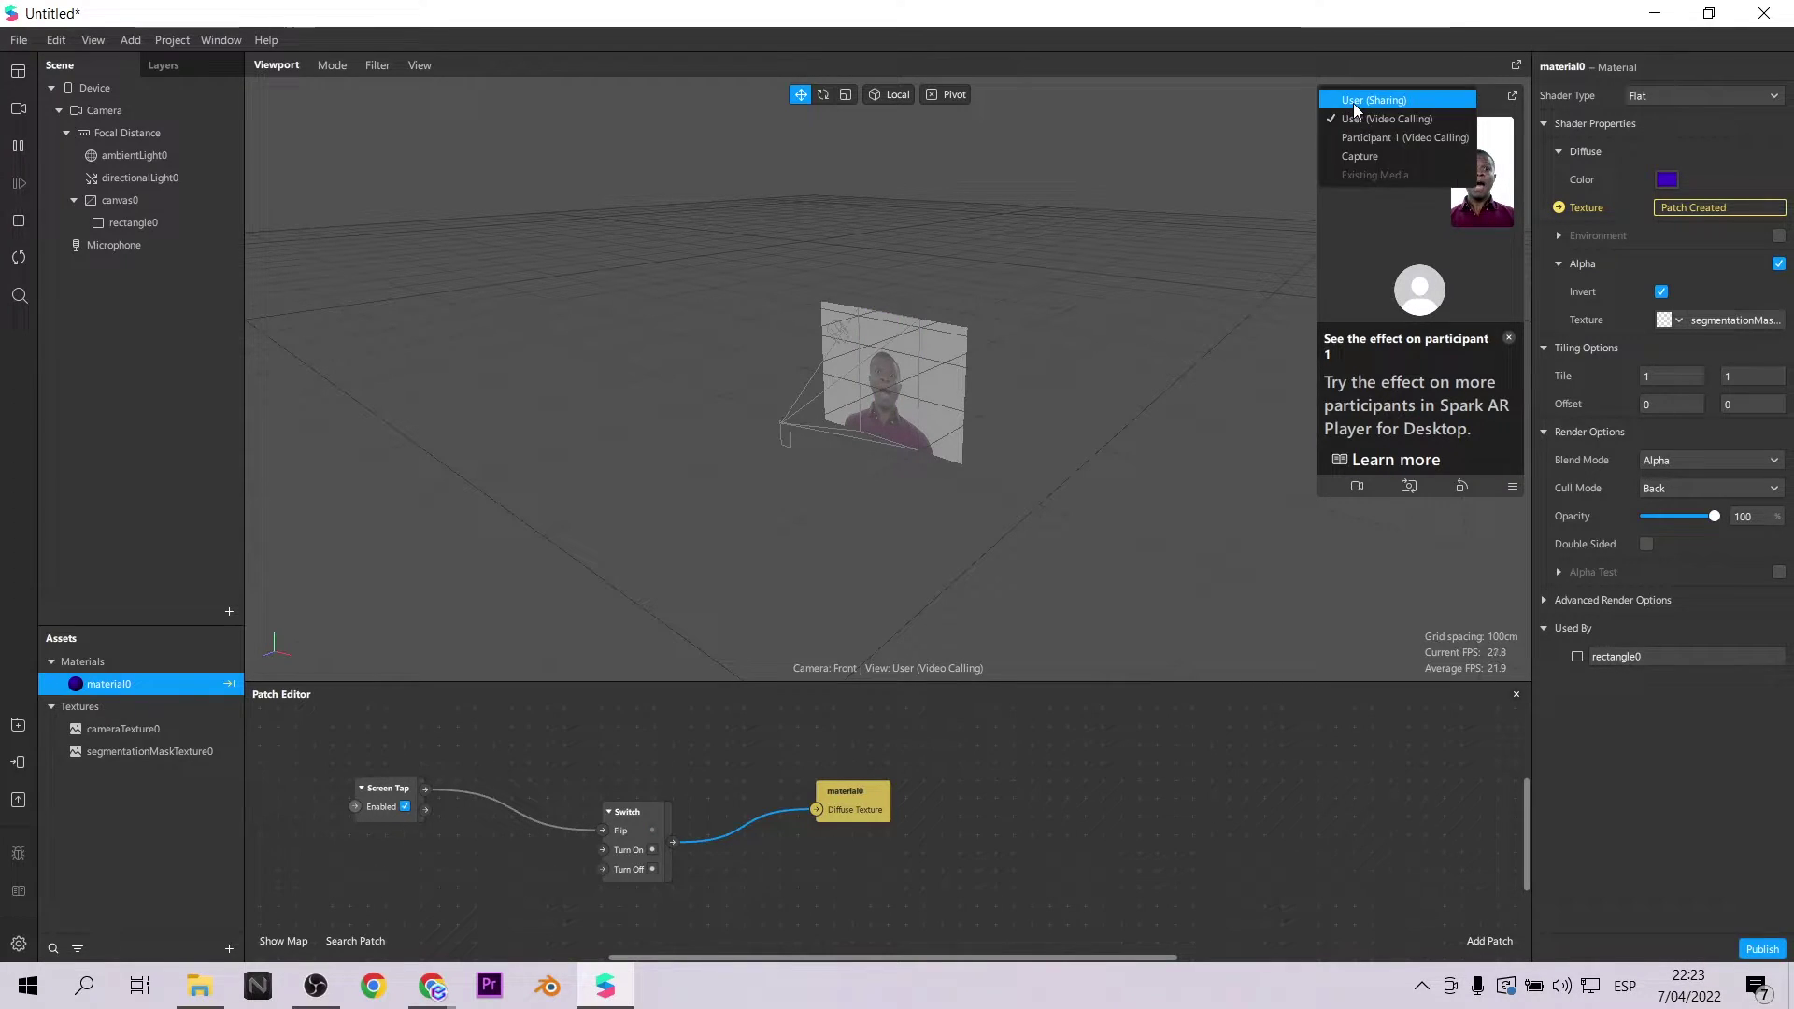
pyautogui.click(1368, 110)
pyautogui.click(1411, 221)
pyautogui.click(1412, 215)
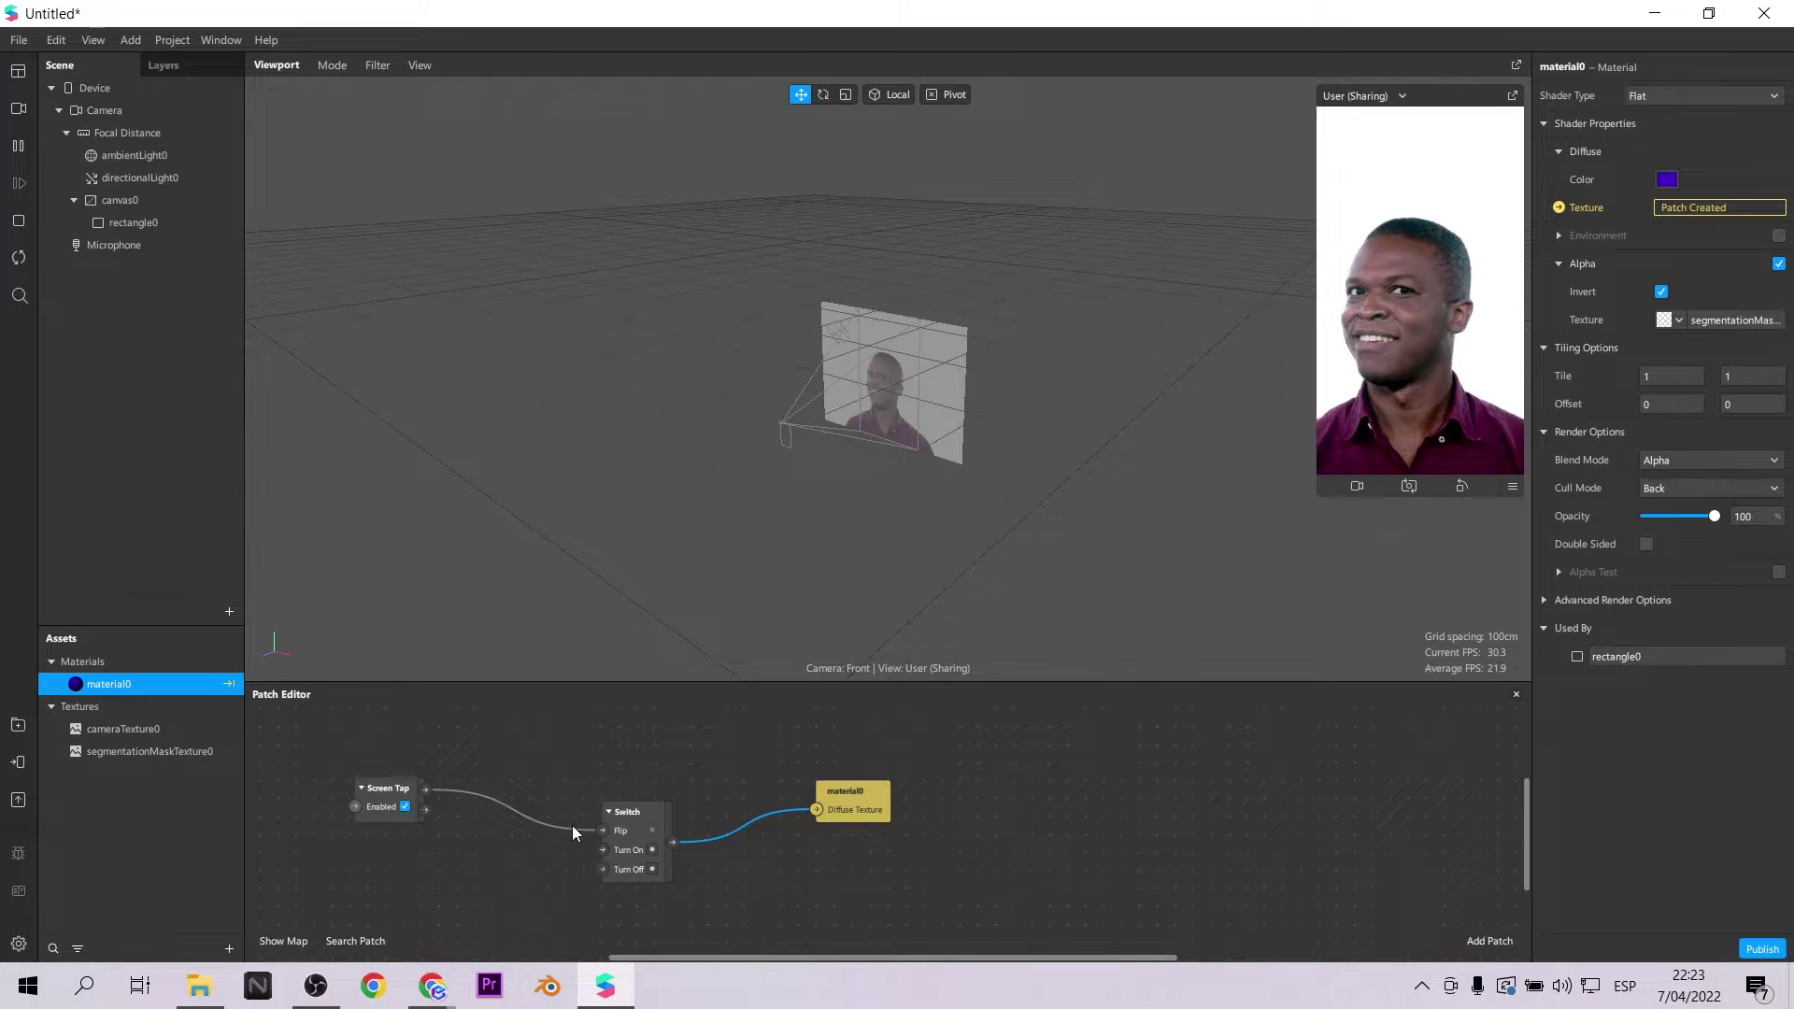
# Try connecting Screen Tap to the Switch patch's Turn On input and test it by tapping the preview.
pyautogui.moveTo(596, 847); pyautogui.dragTo(602, 850)
pyautogui.click(1437, 179)
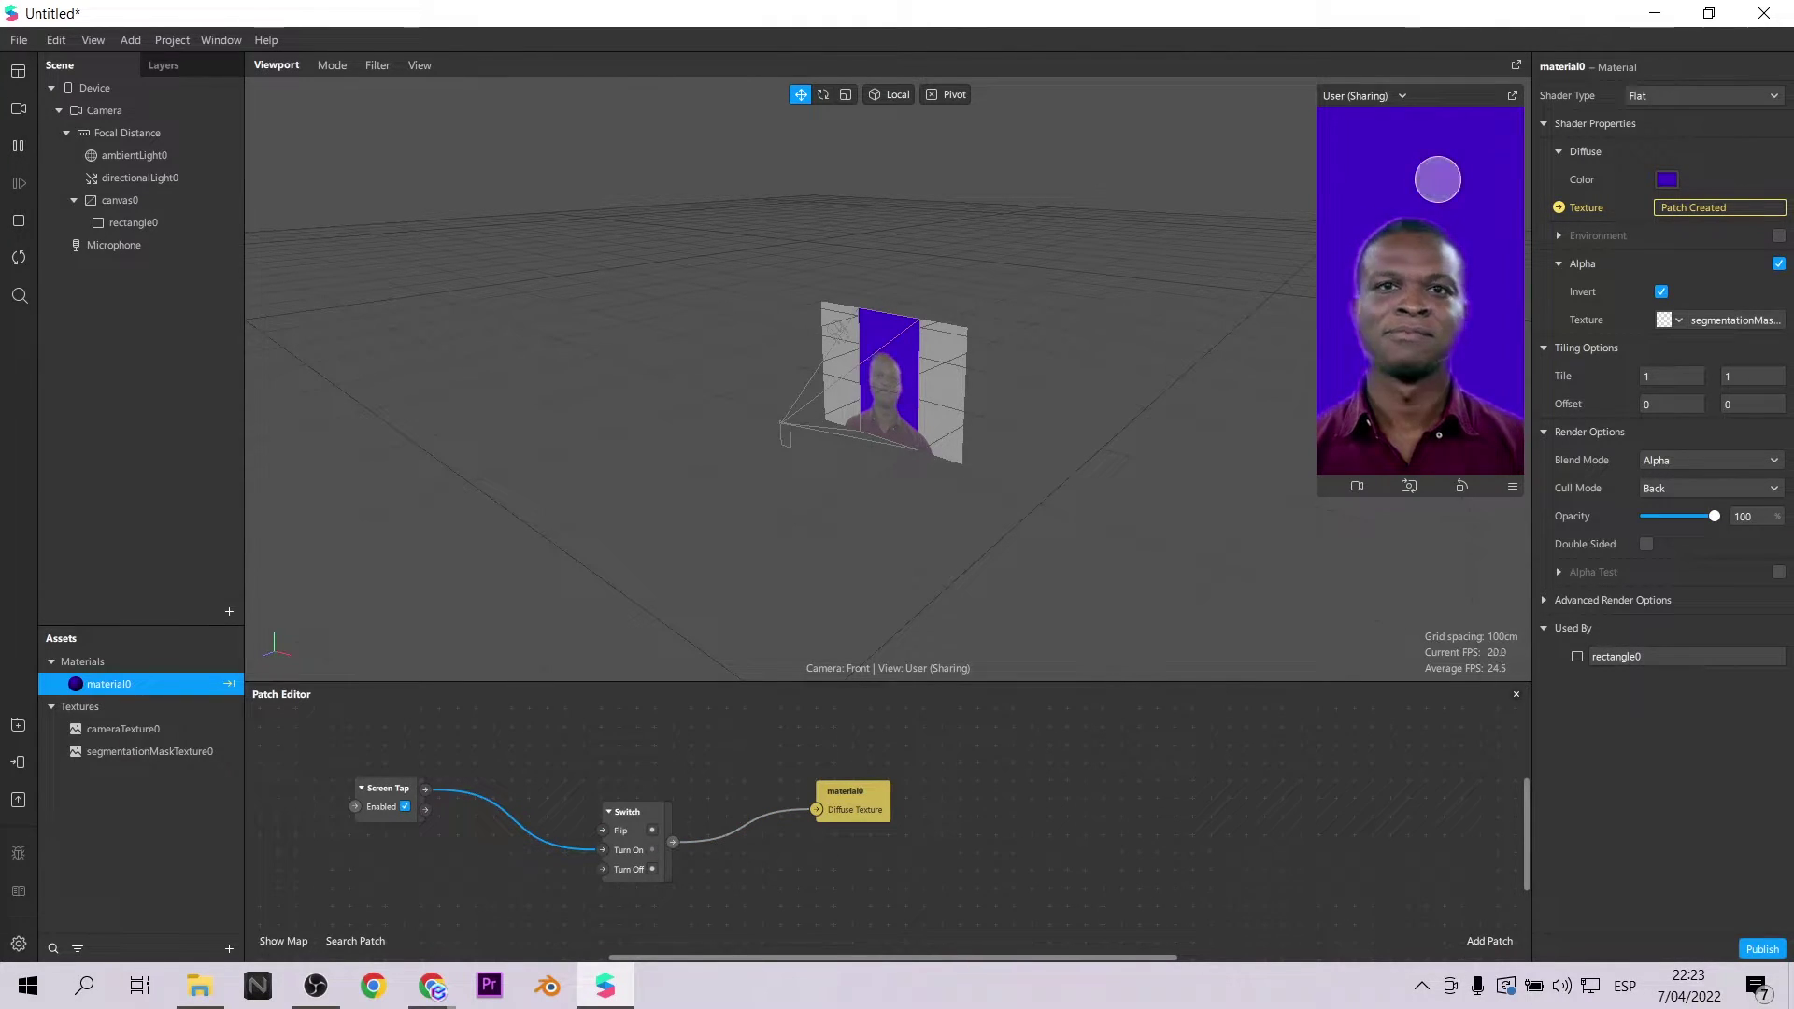
pyautogui.click(450, 822)
pyautogui.click(1461, 272)
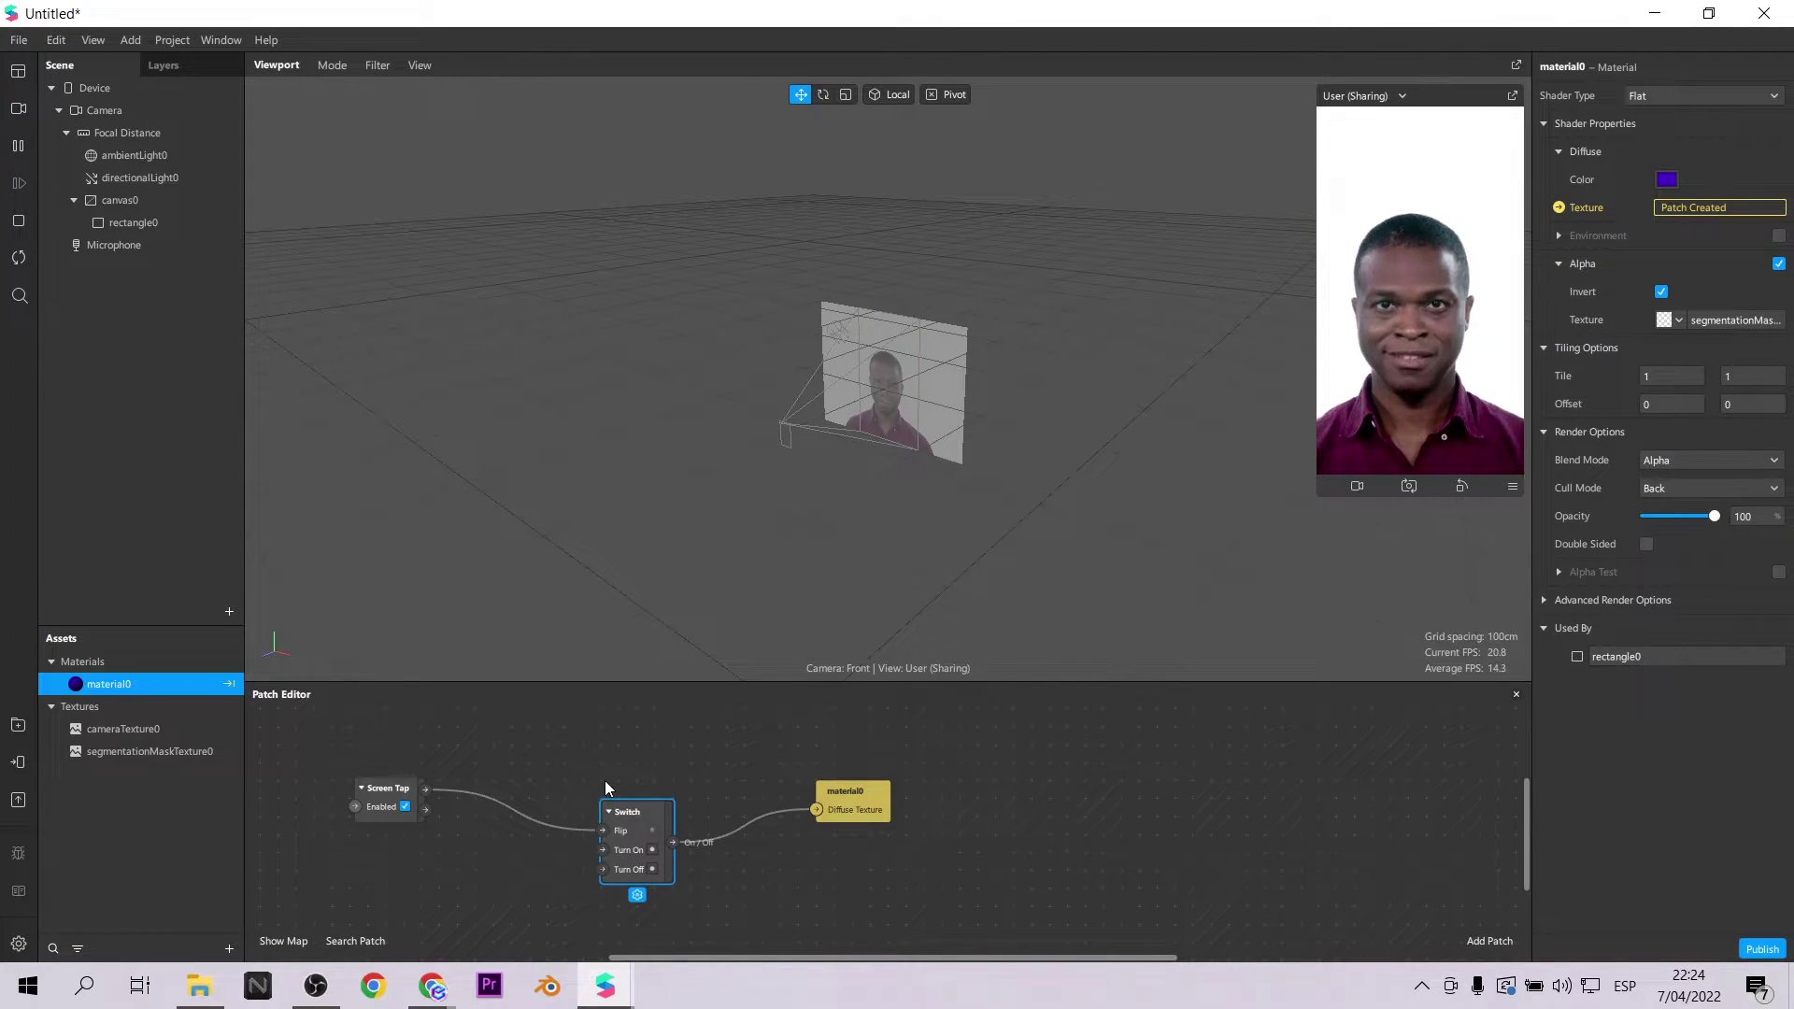
# Delete the Switch patch and move the Screen Tap and material0 patches further apart.
pyautogui.press('Delete')
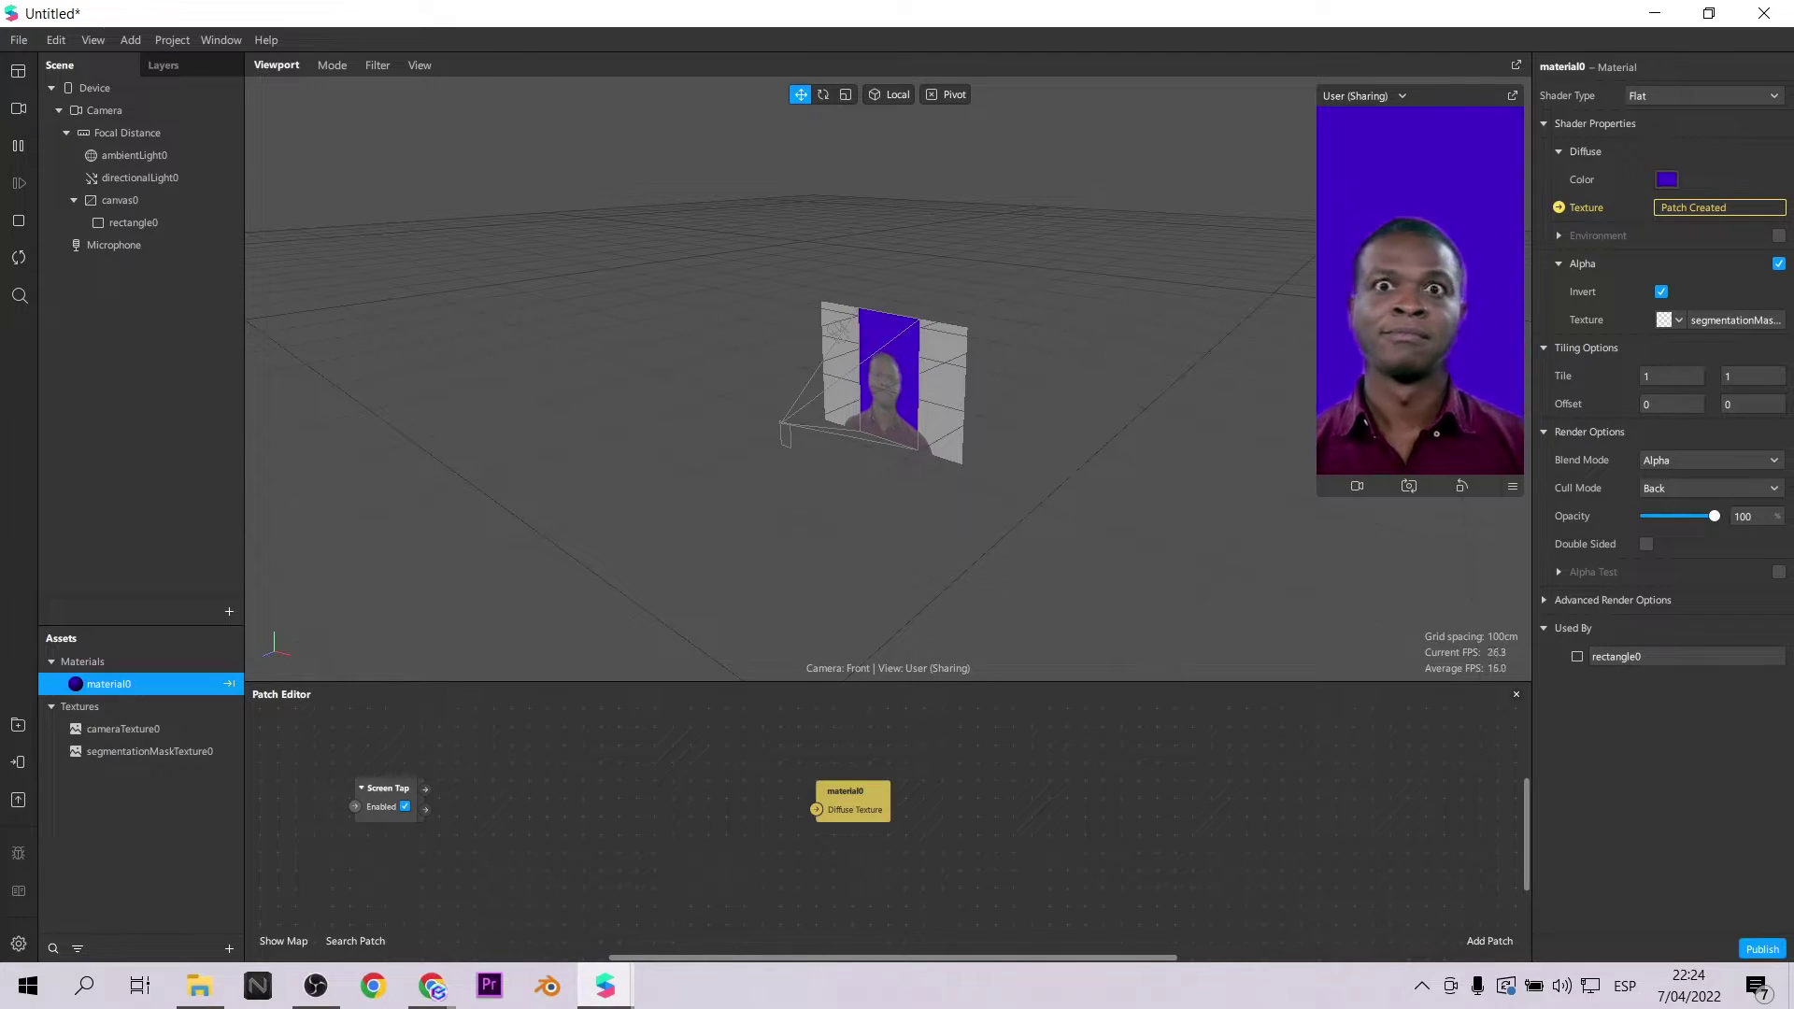
pyautogui.moveTo(846, 800); pyautogui.dragTo(1239, 924)
pyautogui.moveTo(393, 799); pyautogui.dragTo(479, 766)
pyautogui.scroll(2, 719, 820)
# Add a Multipeer Send patch, place it in line with Screen Tap, and set its Topic to SendBG.
pyautogui.doubleClick(826, 832)
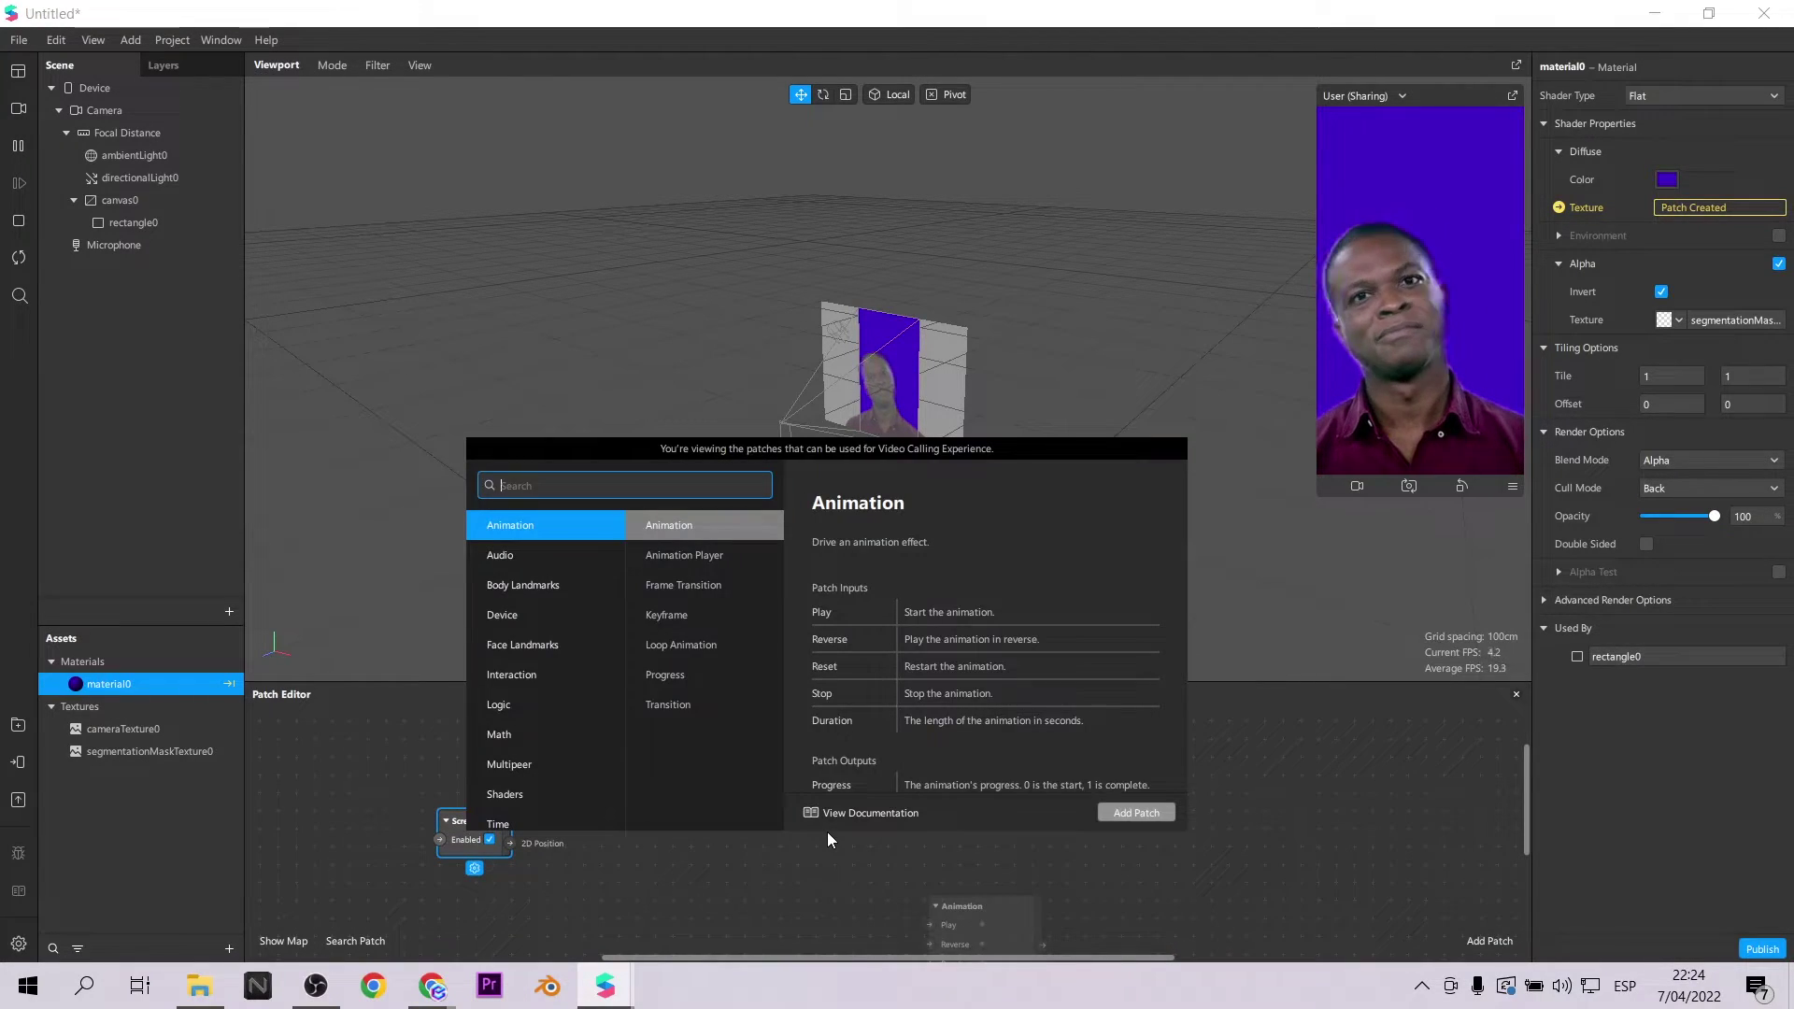
pyautogui.write('multi')
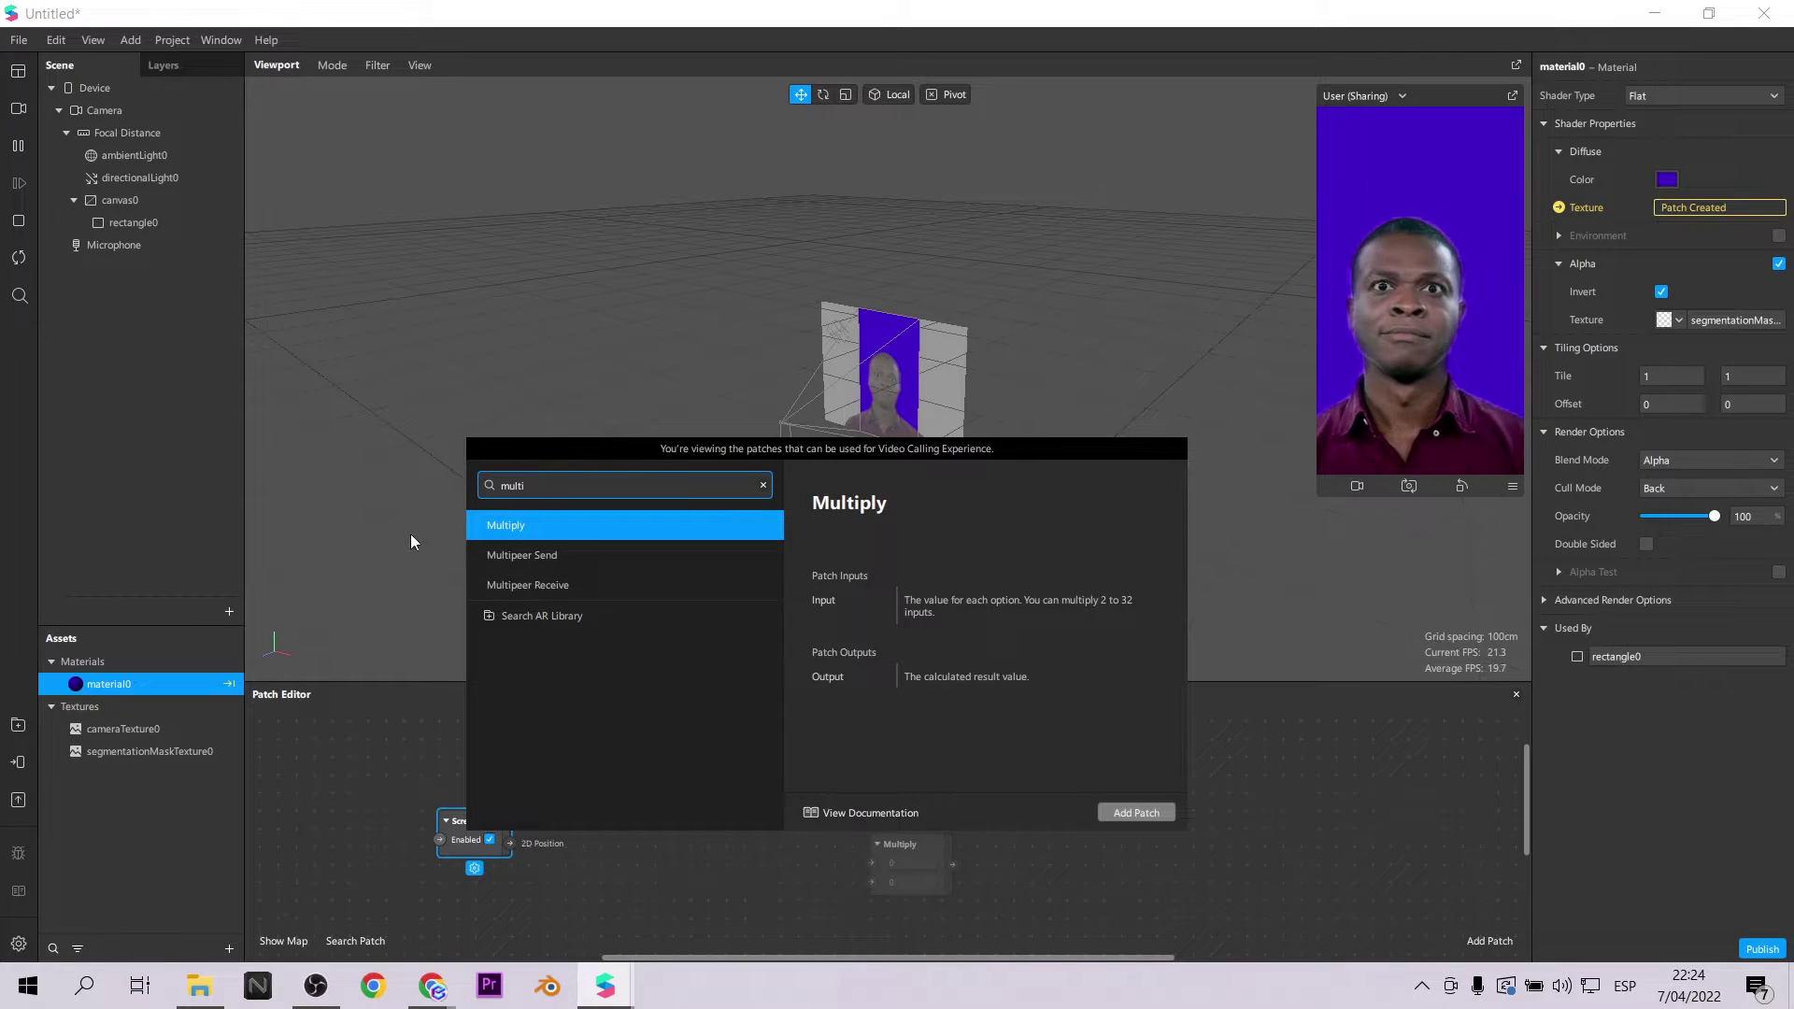
pyautogui.click(546, 556)
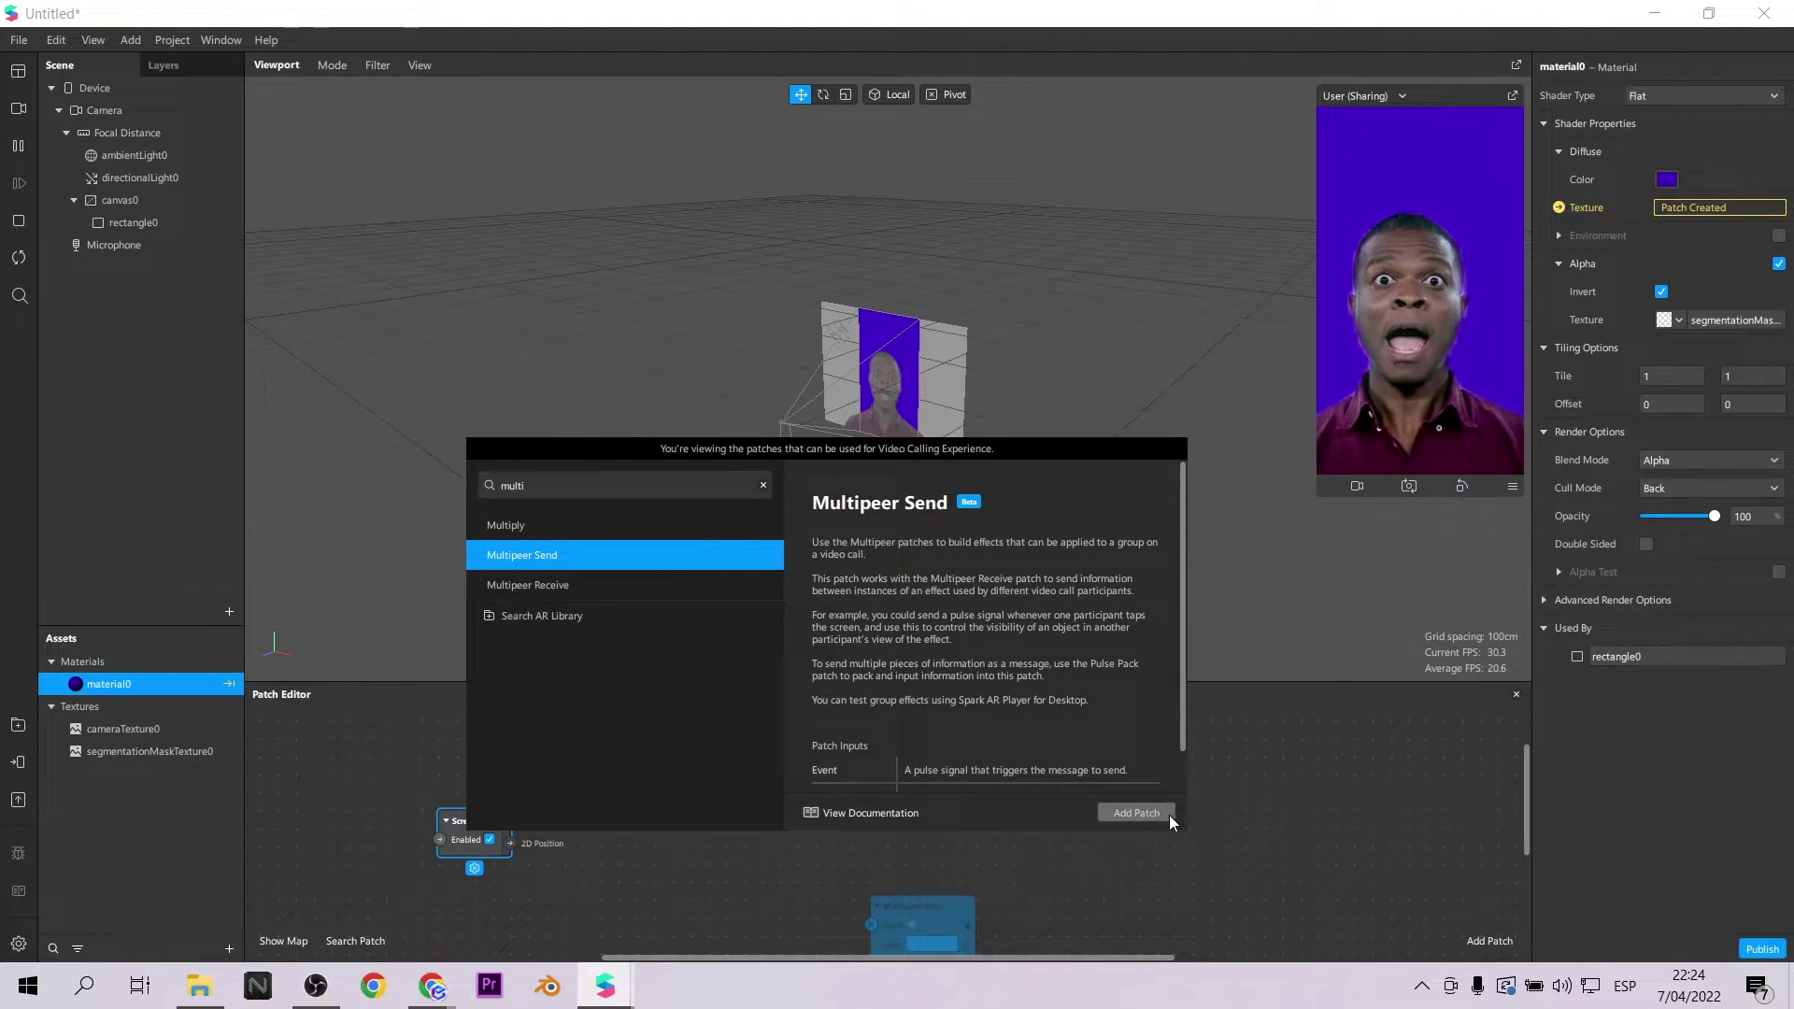
pyautogui.click(1170, 814)
pyautogui.moveTo(940, 922); pyautogui.dragTo(979, 810)
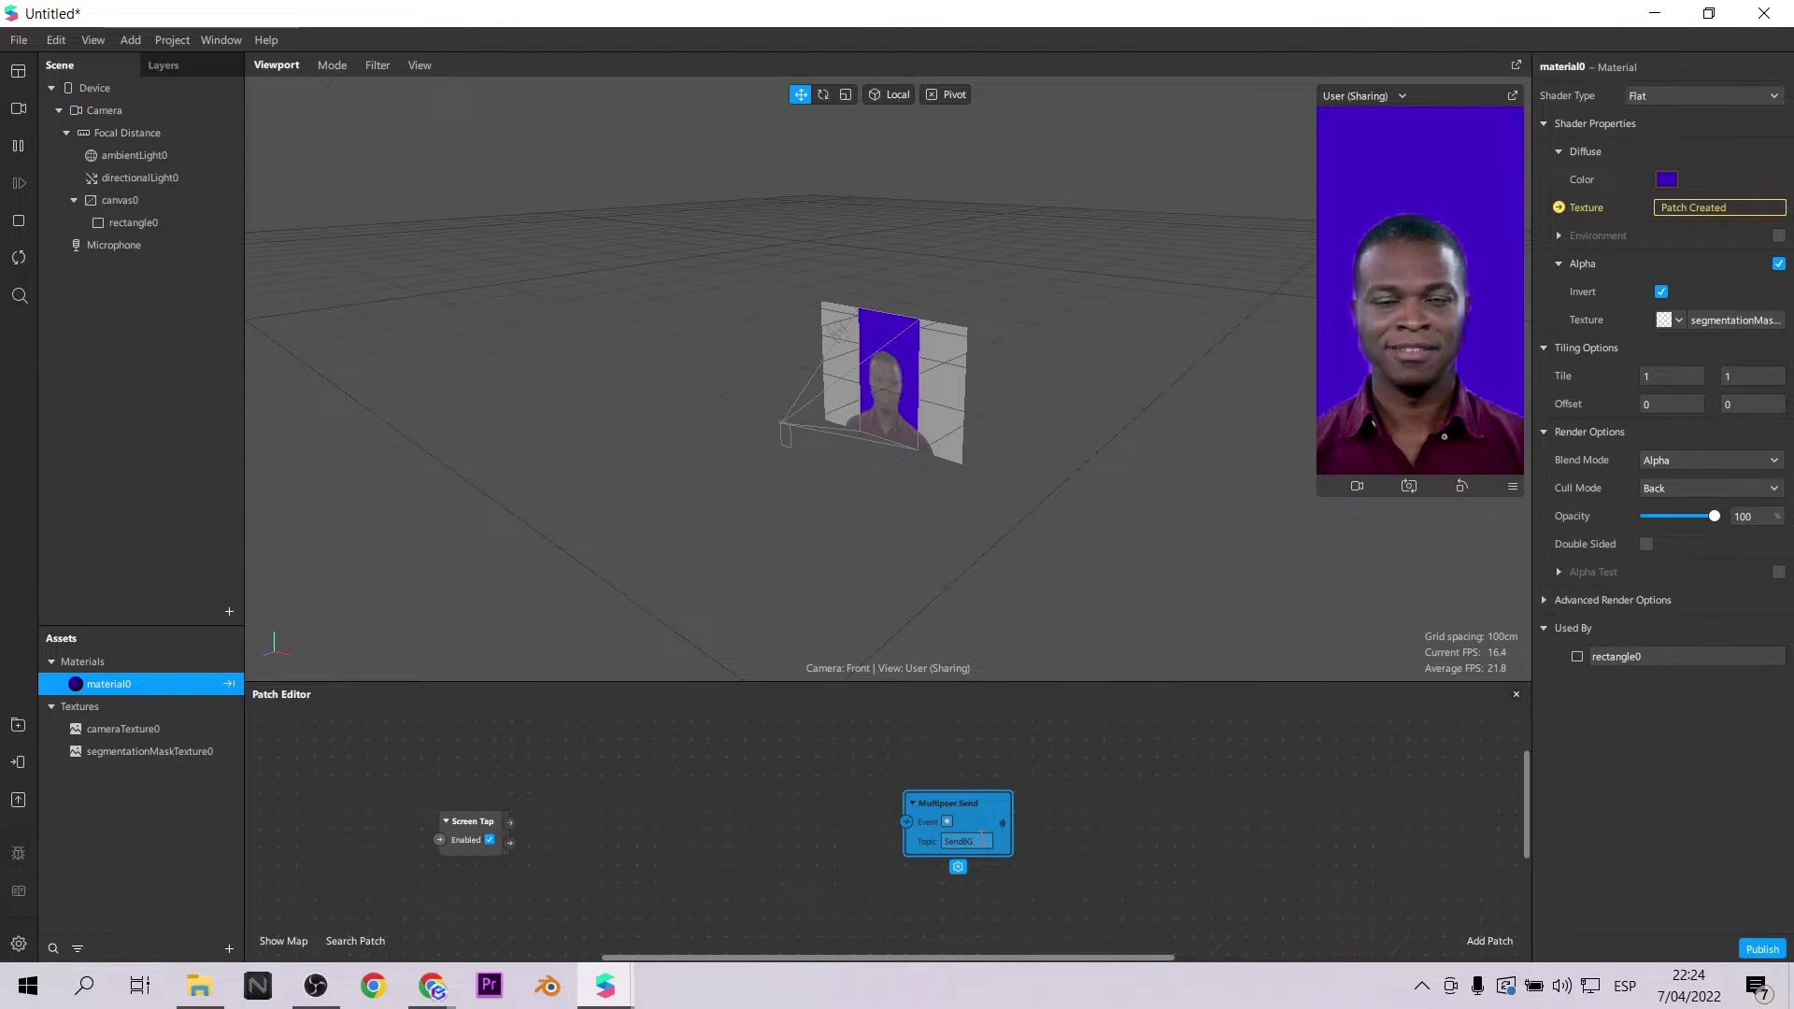
# Add a Pulse Pack patch, connecting Screen Tap to its Event input and its output to Multipeer Send's Event.
pyautogui.doubleClick(713, 833)
pyautogui.write('PULSE')
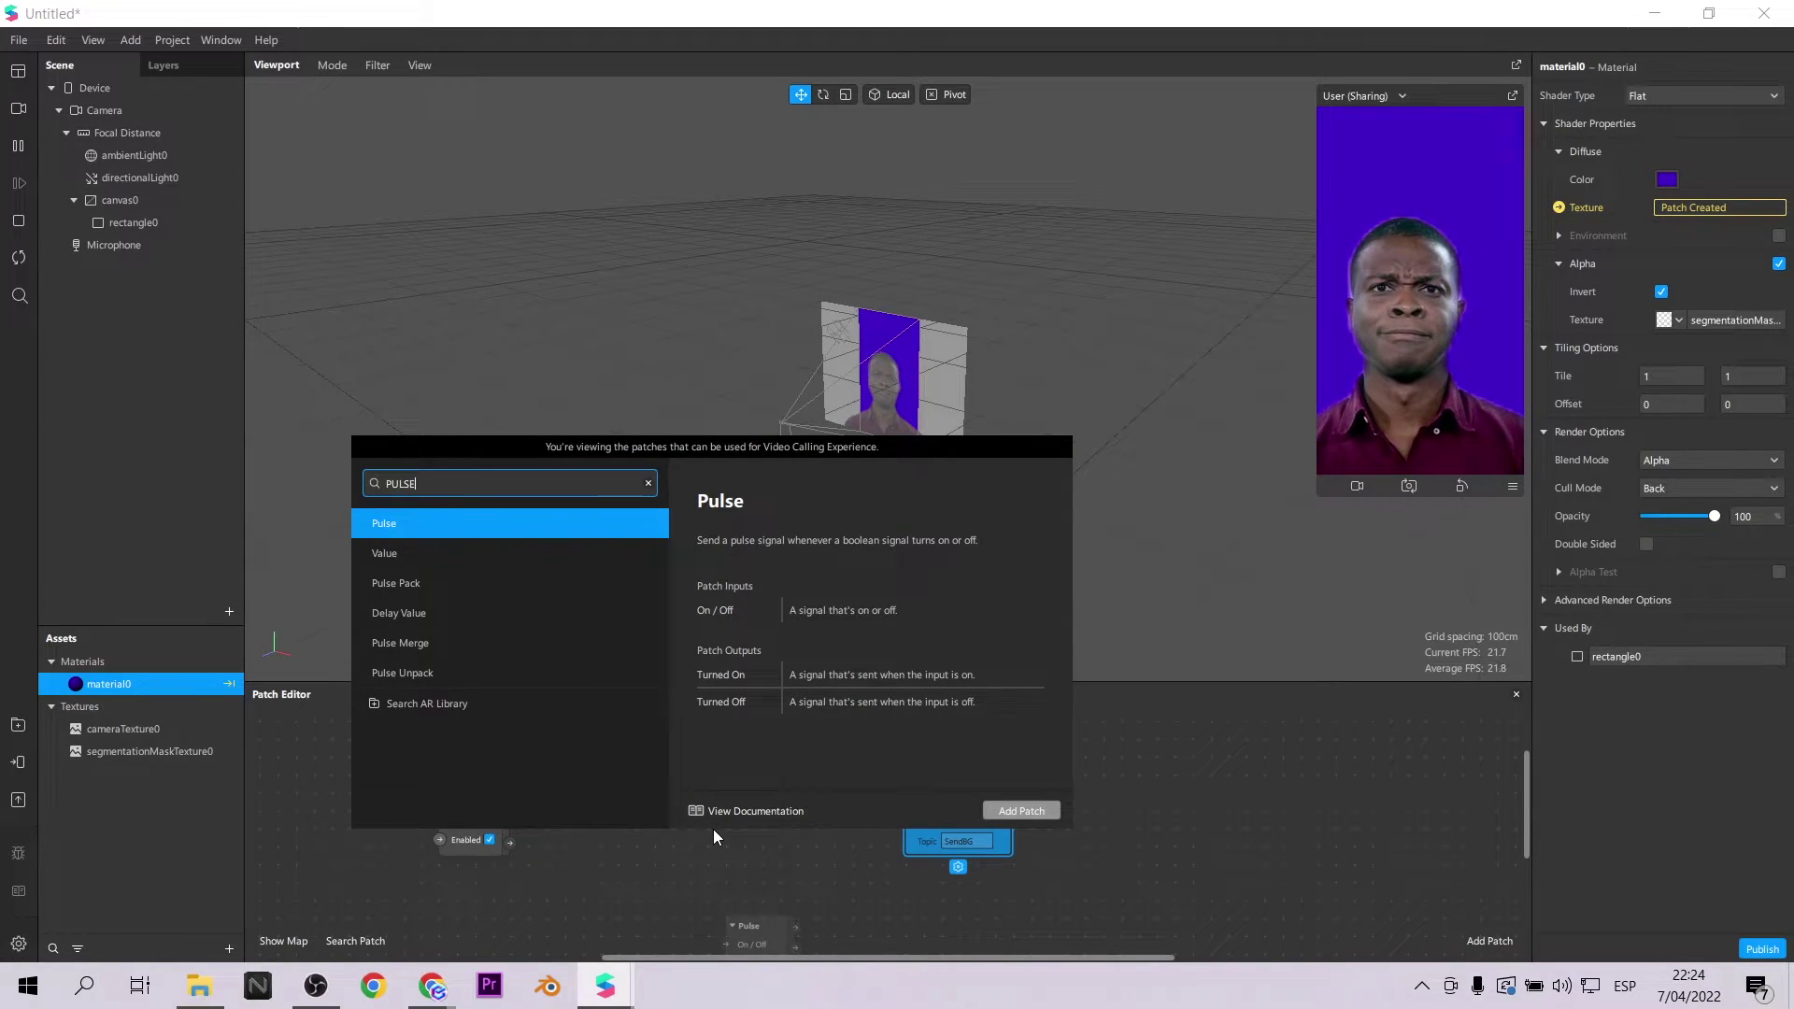
pyautogui.click(485, 581)
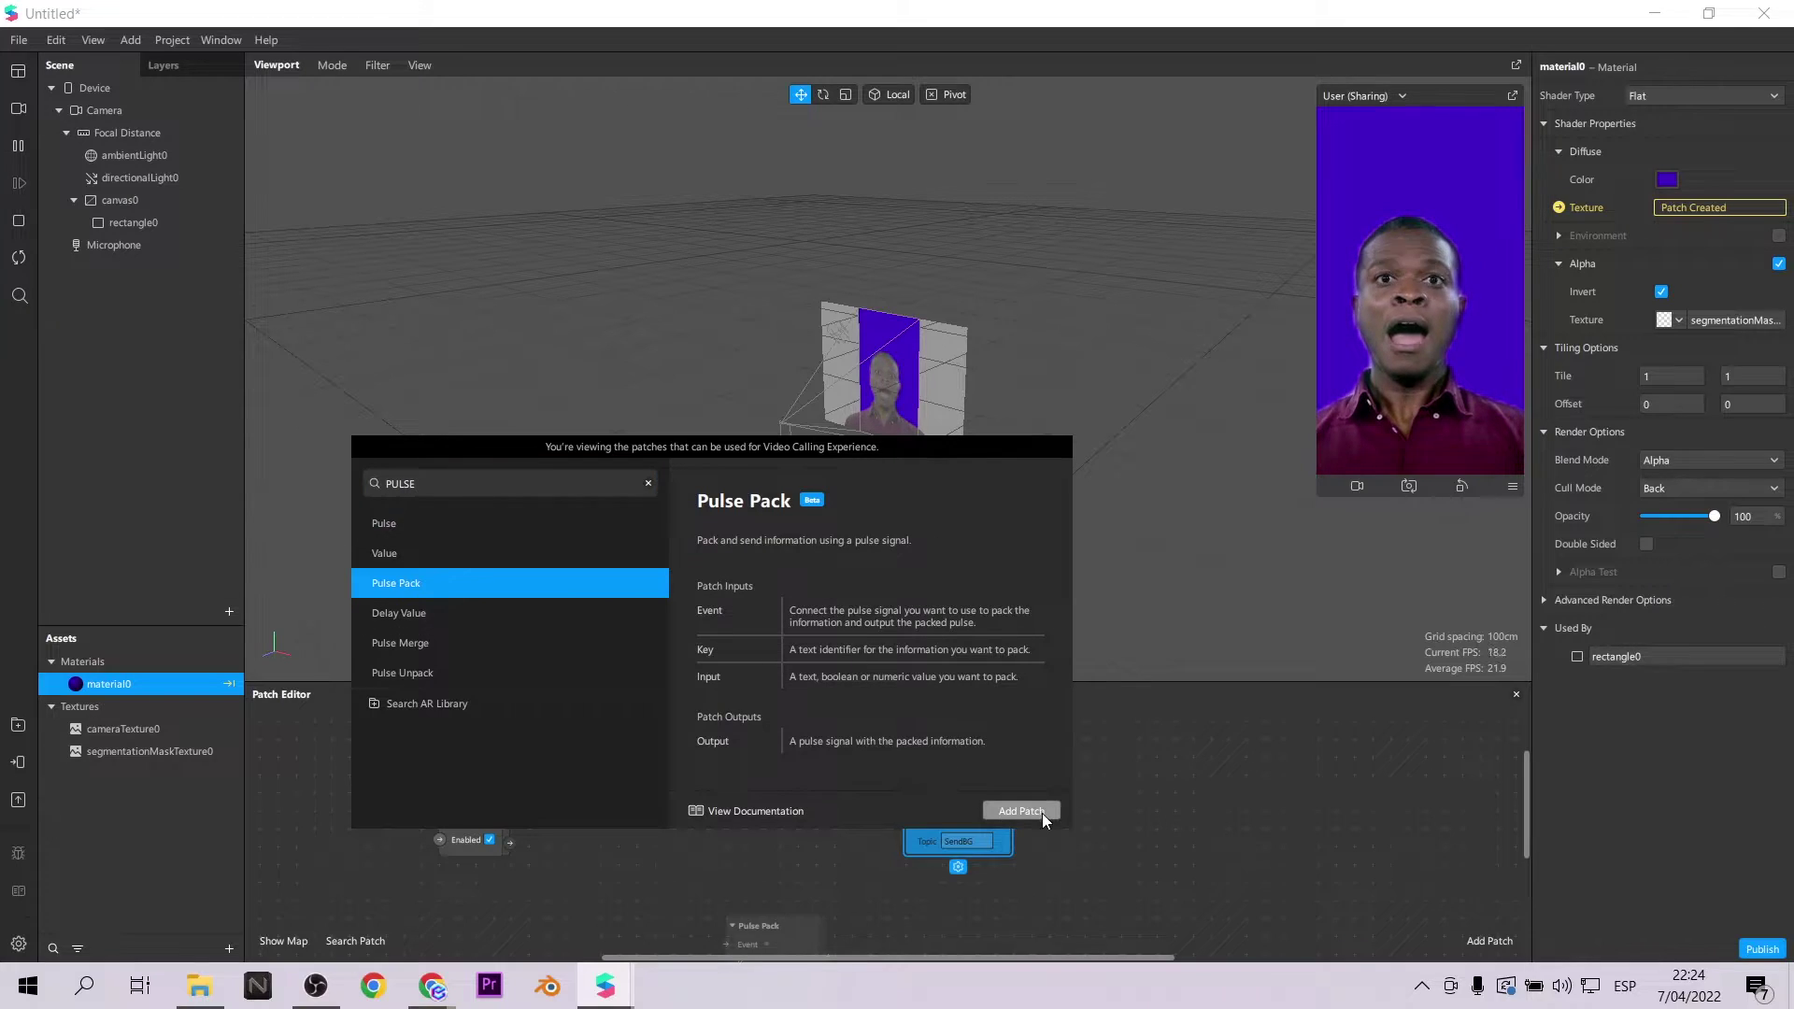
pyautogui.click(1020, 811)
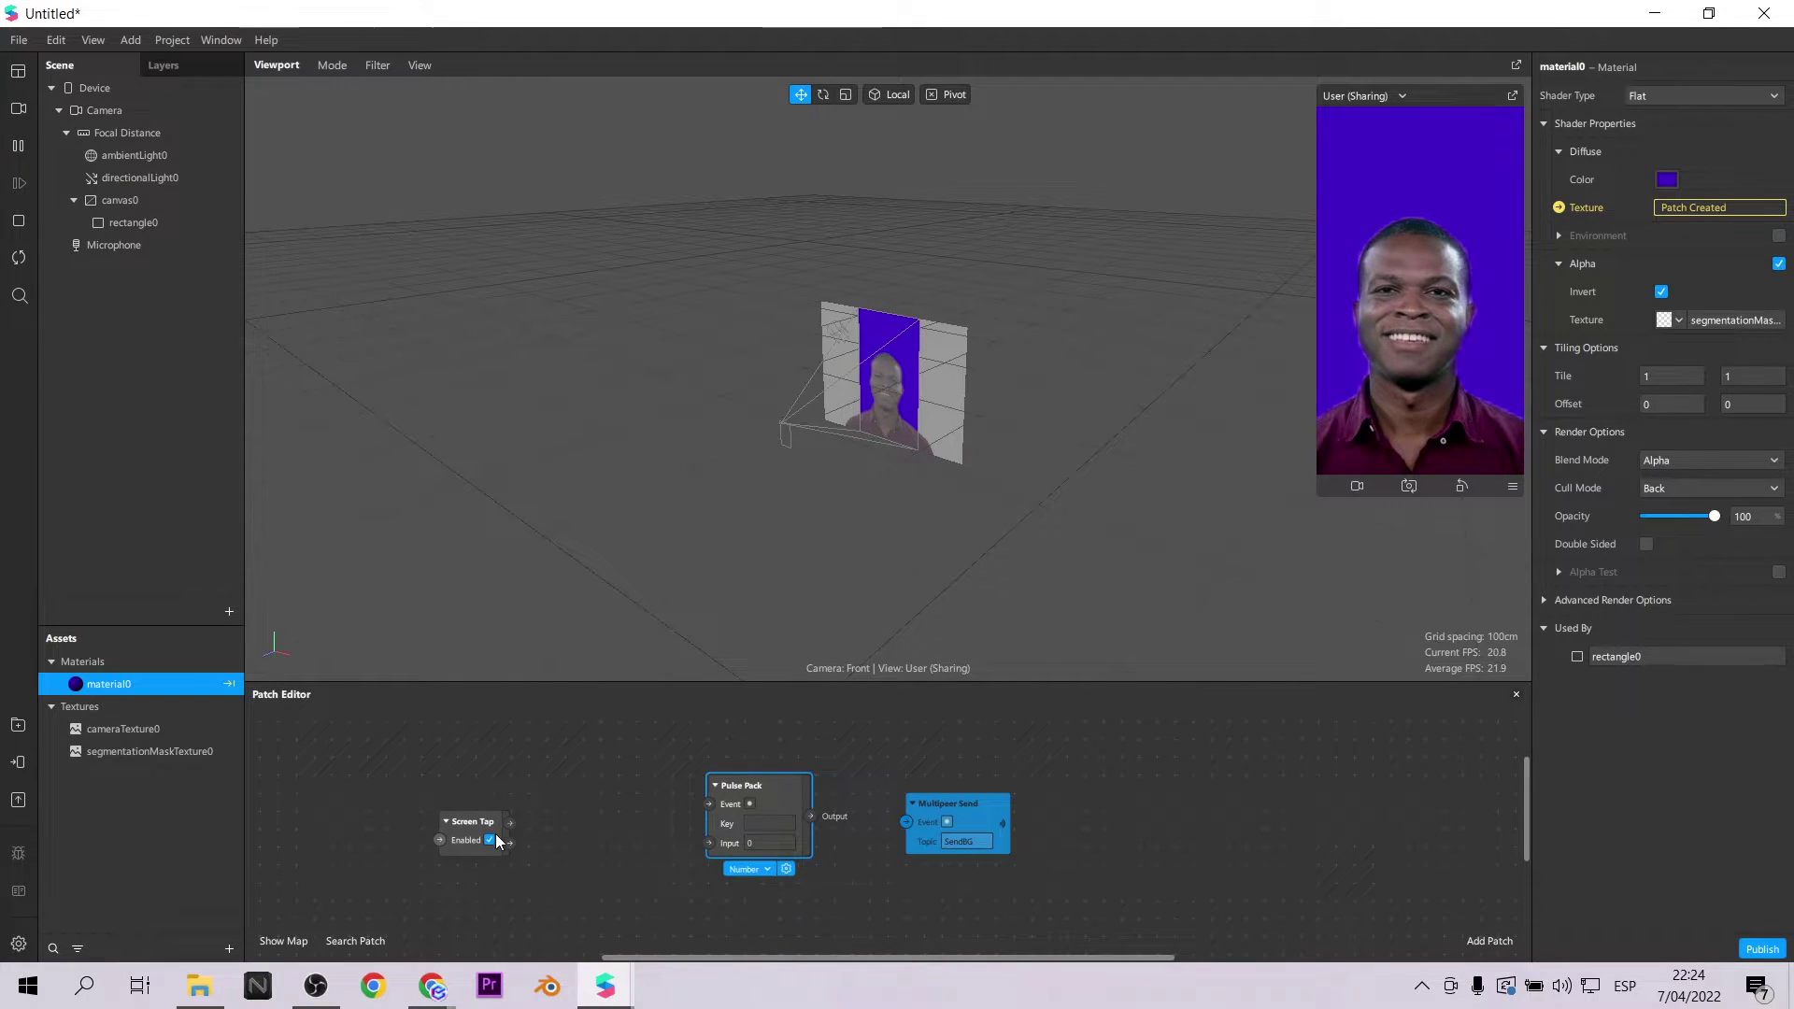
pyautogui.moveTo(509, 822); pyautogui.dragTo(709, 802)
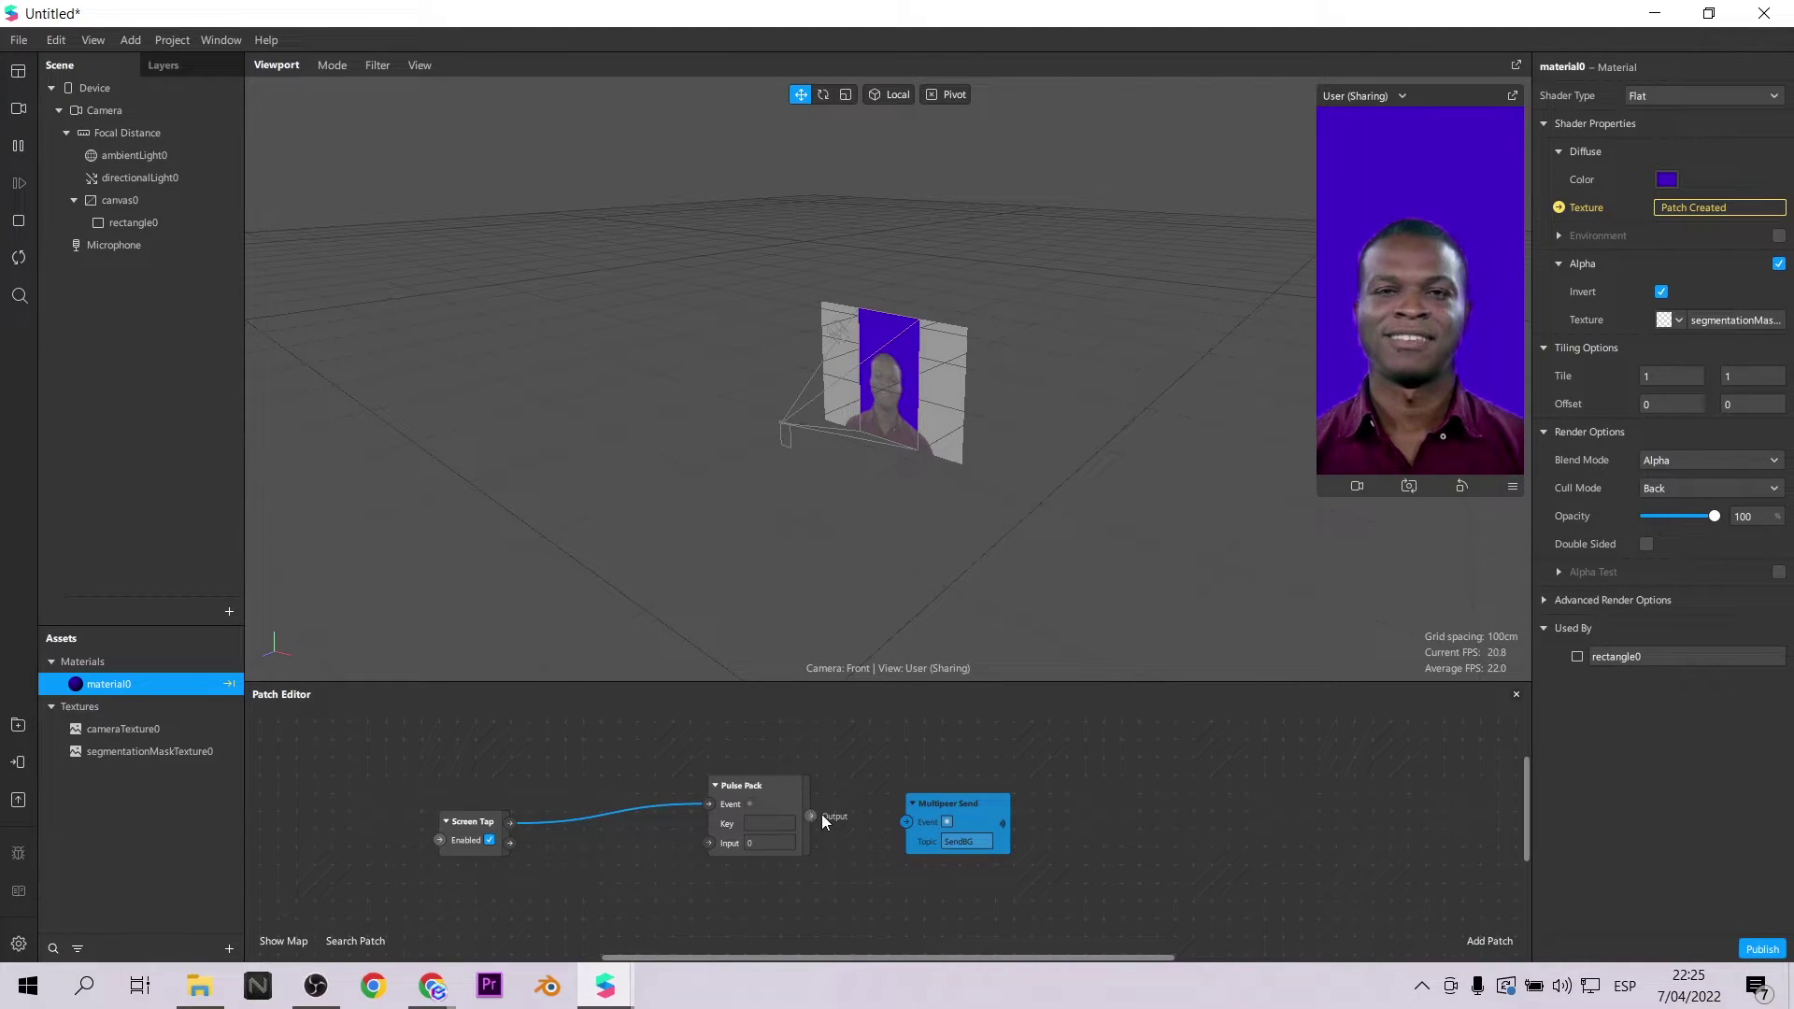
pyautogui.moveTo(910, 821); pyautogui.dragTo(902, 821)
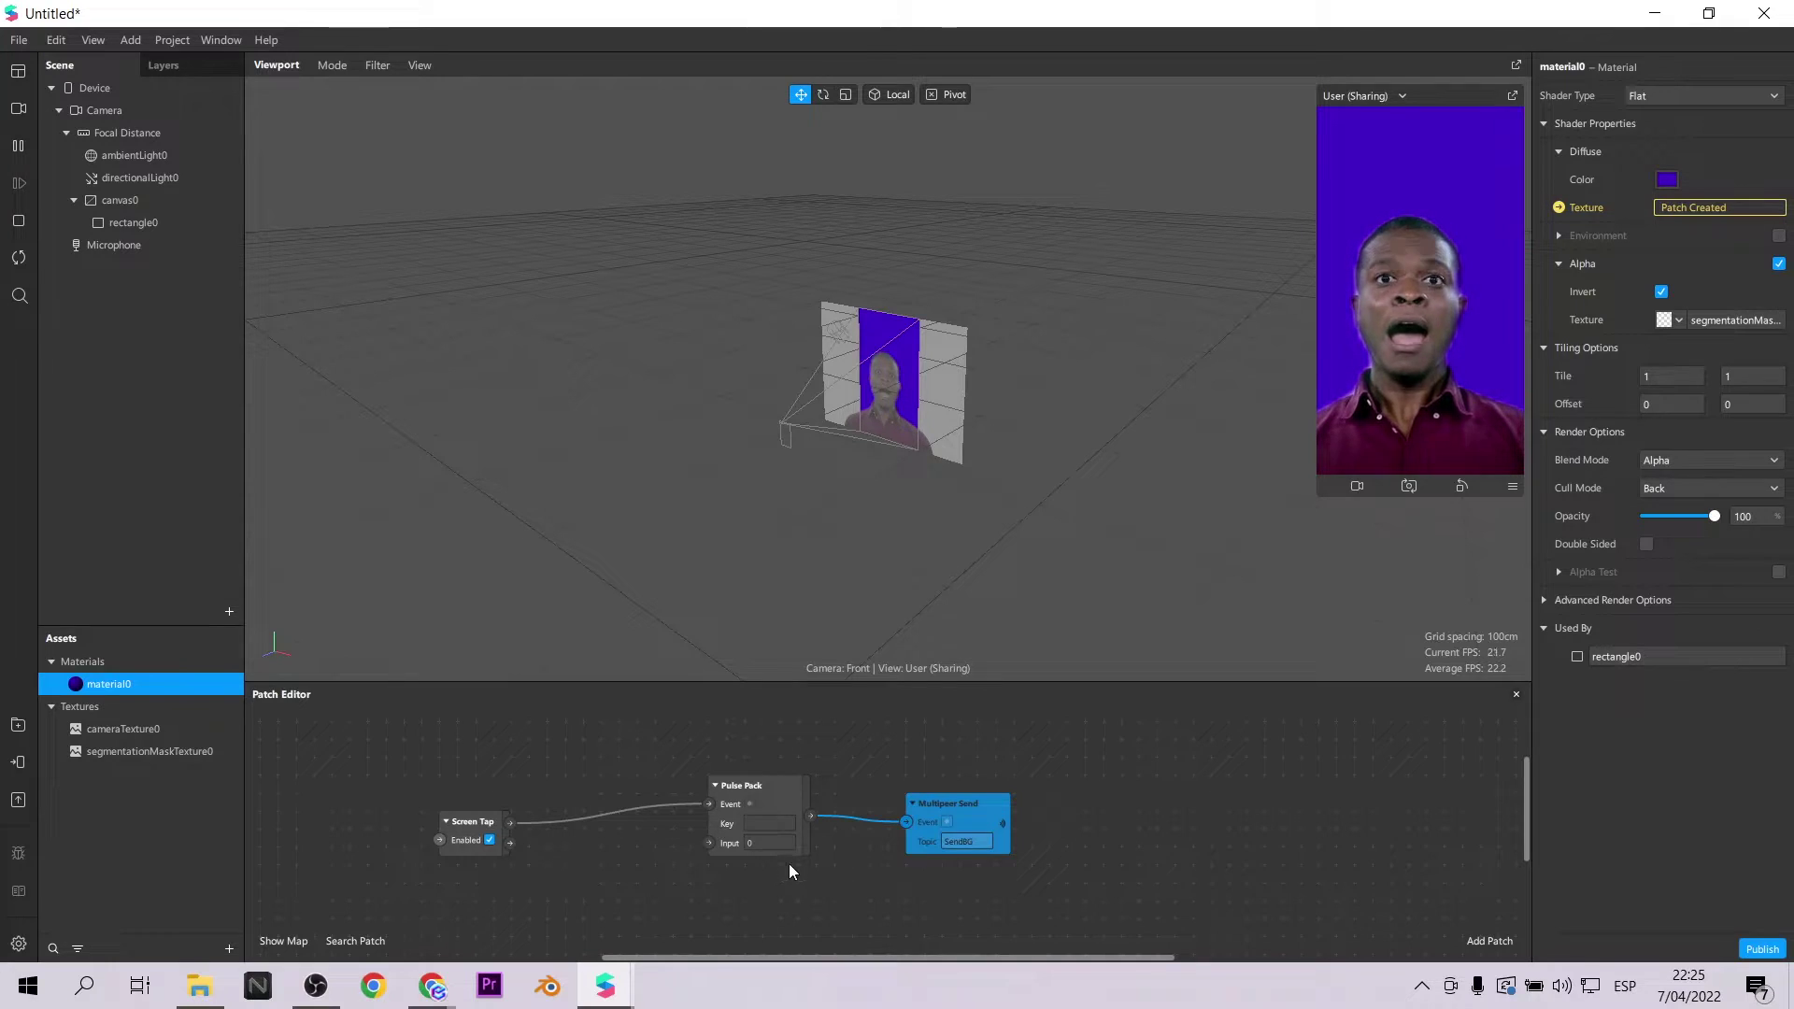
# Set the Pulse Pack patch's Key to changeBG.
pyautogui.click(773, 823)
pyautogui.write('changeBG')
# Add a Multipeer Receive patch below the Screen Tap row and set its Topic to SendBG.
pyautogui.scroll(-3, 1084, 869)
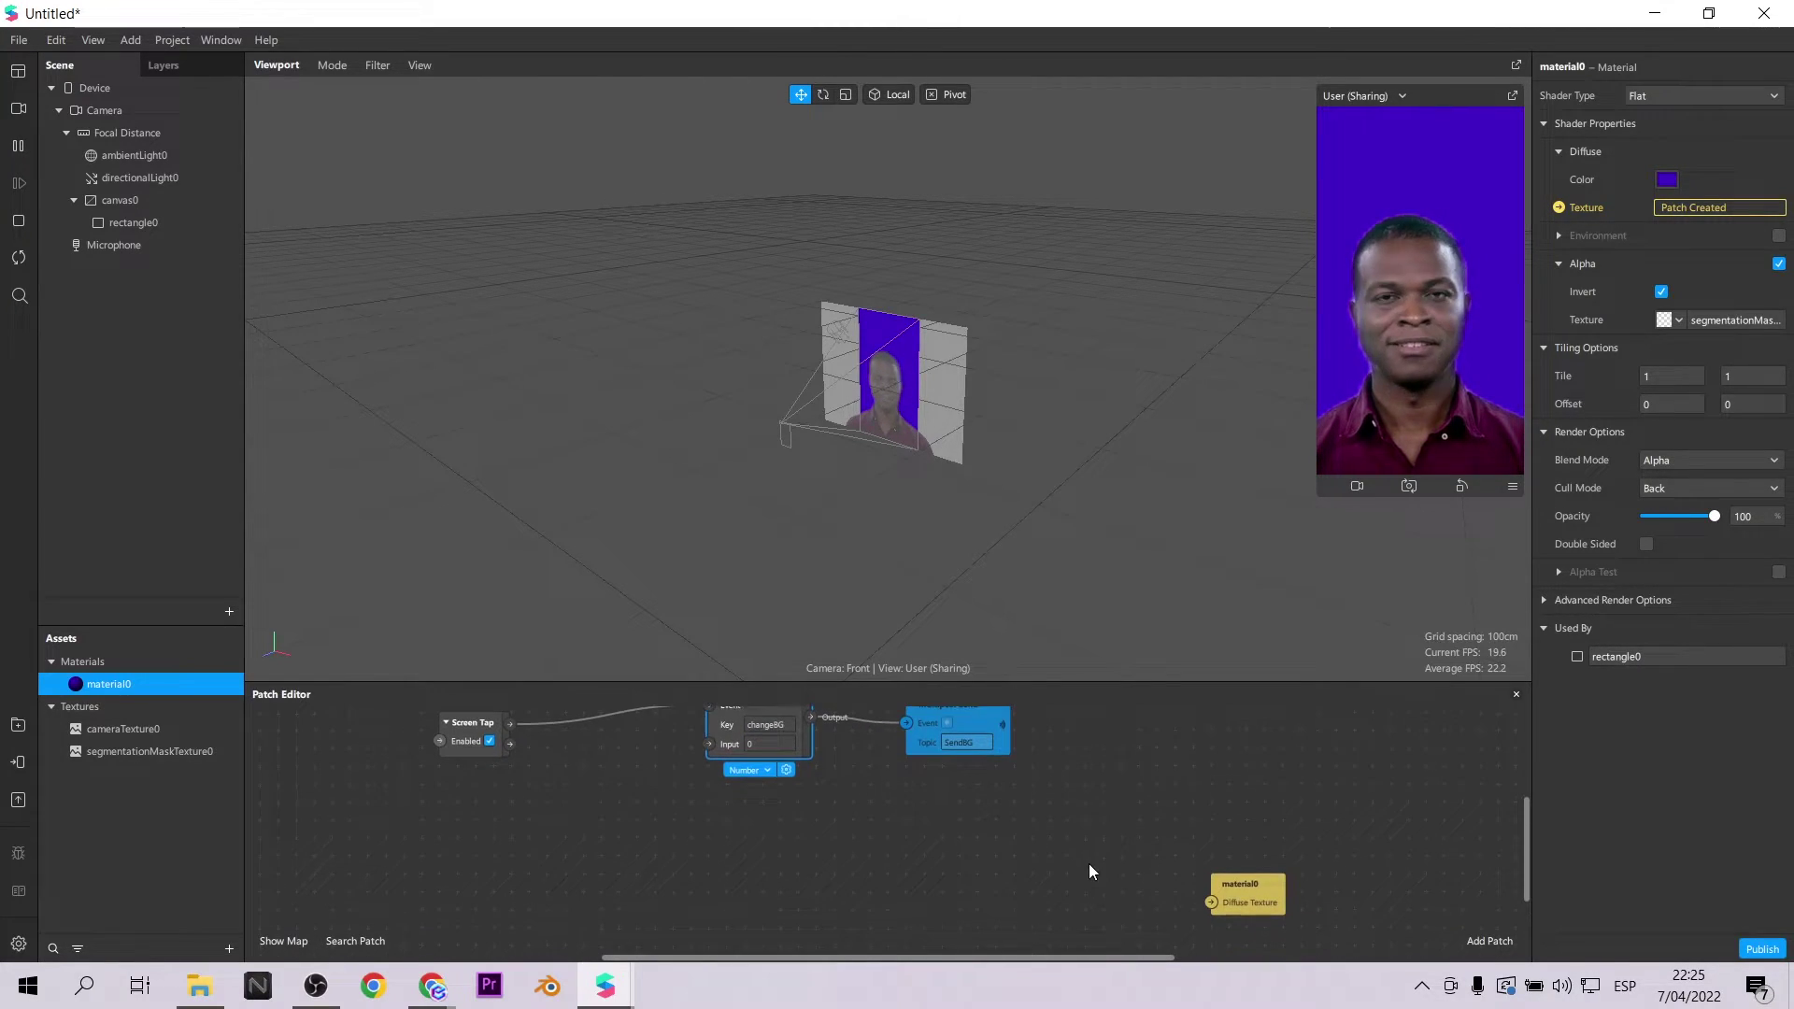
pyautogui.rightClick(496, 869)
pyautogui.write('multi')
pyautogui.press('Down')
pyautogui.press('Down')
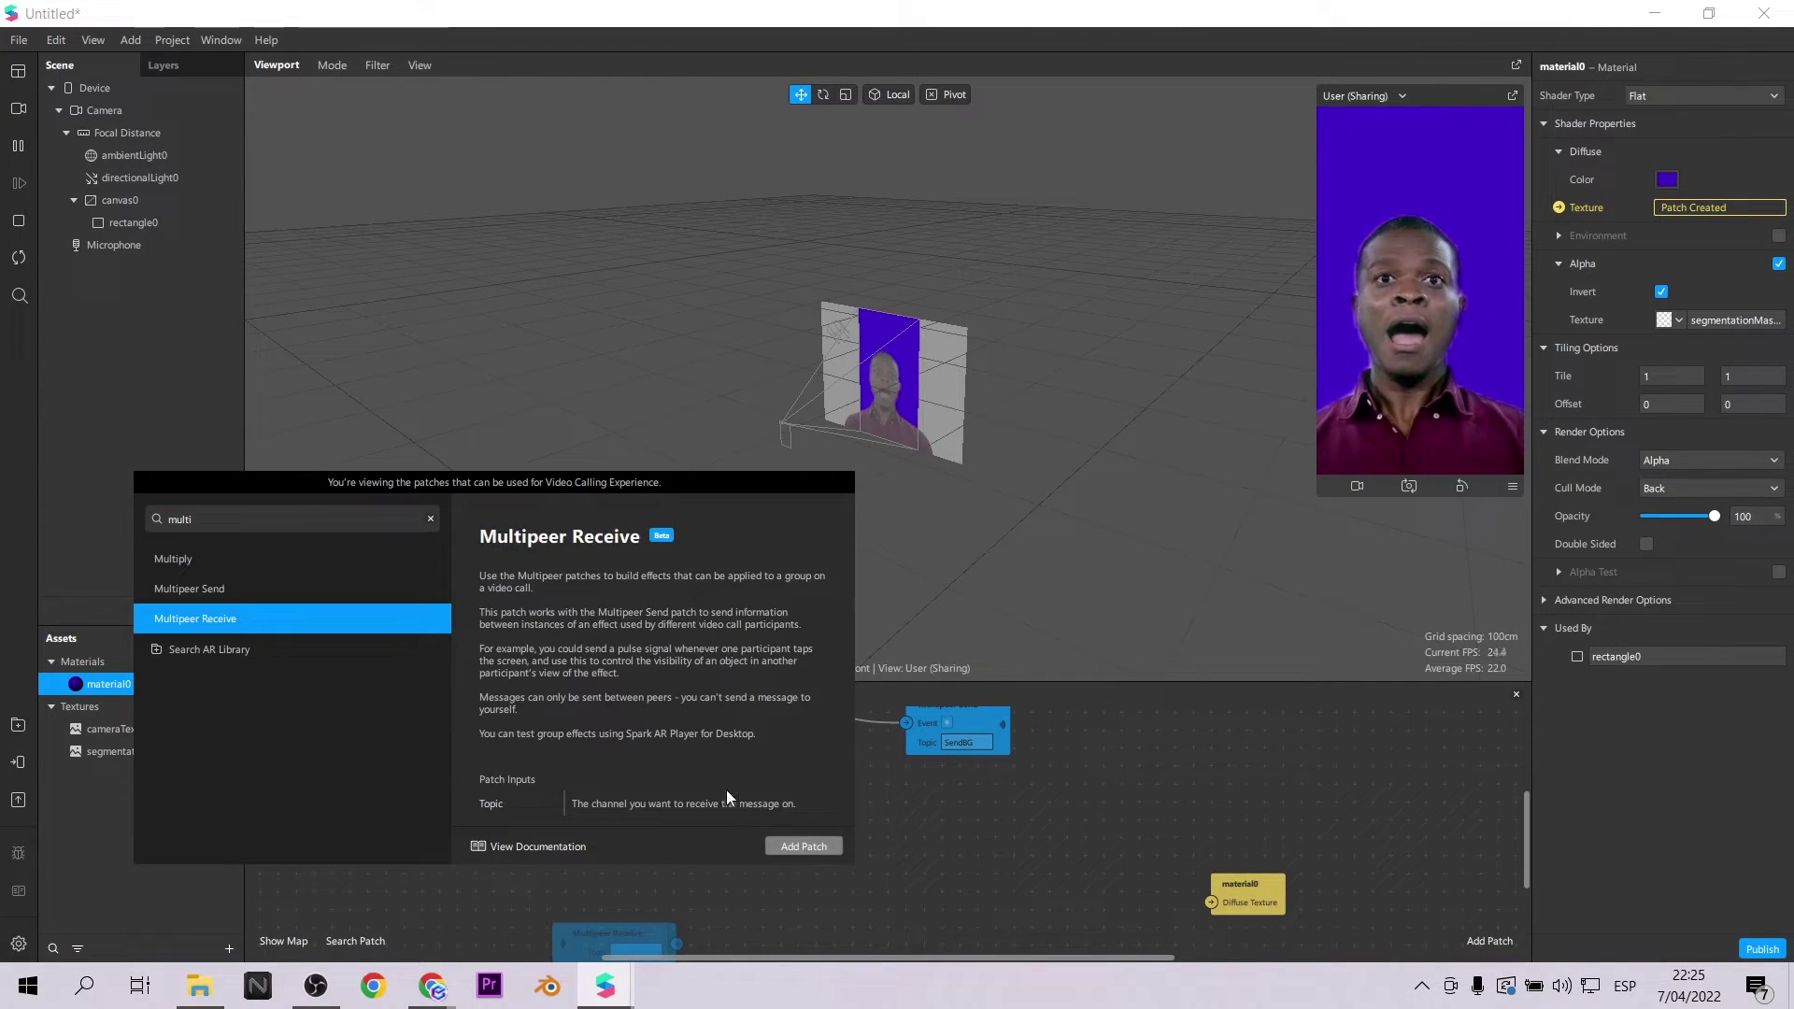
pyautogui.press('Return')
pyautogui.moveTo(530, 869); pyautogui.dragTo(553, 834)
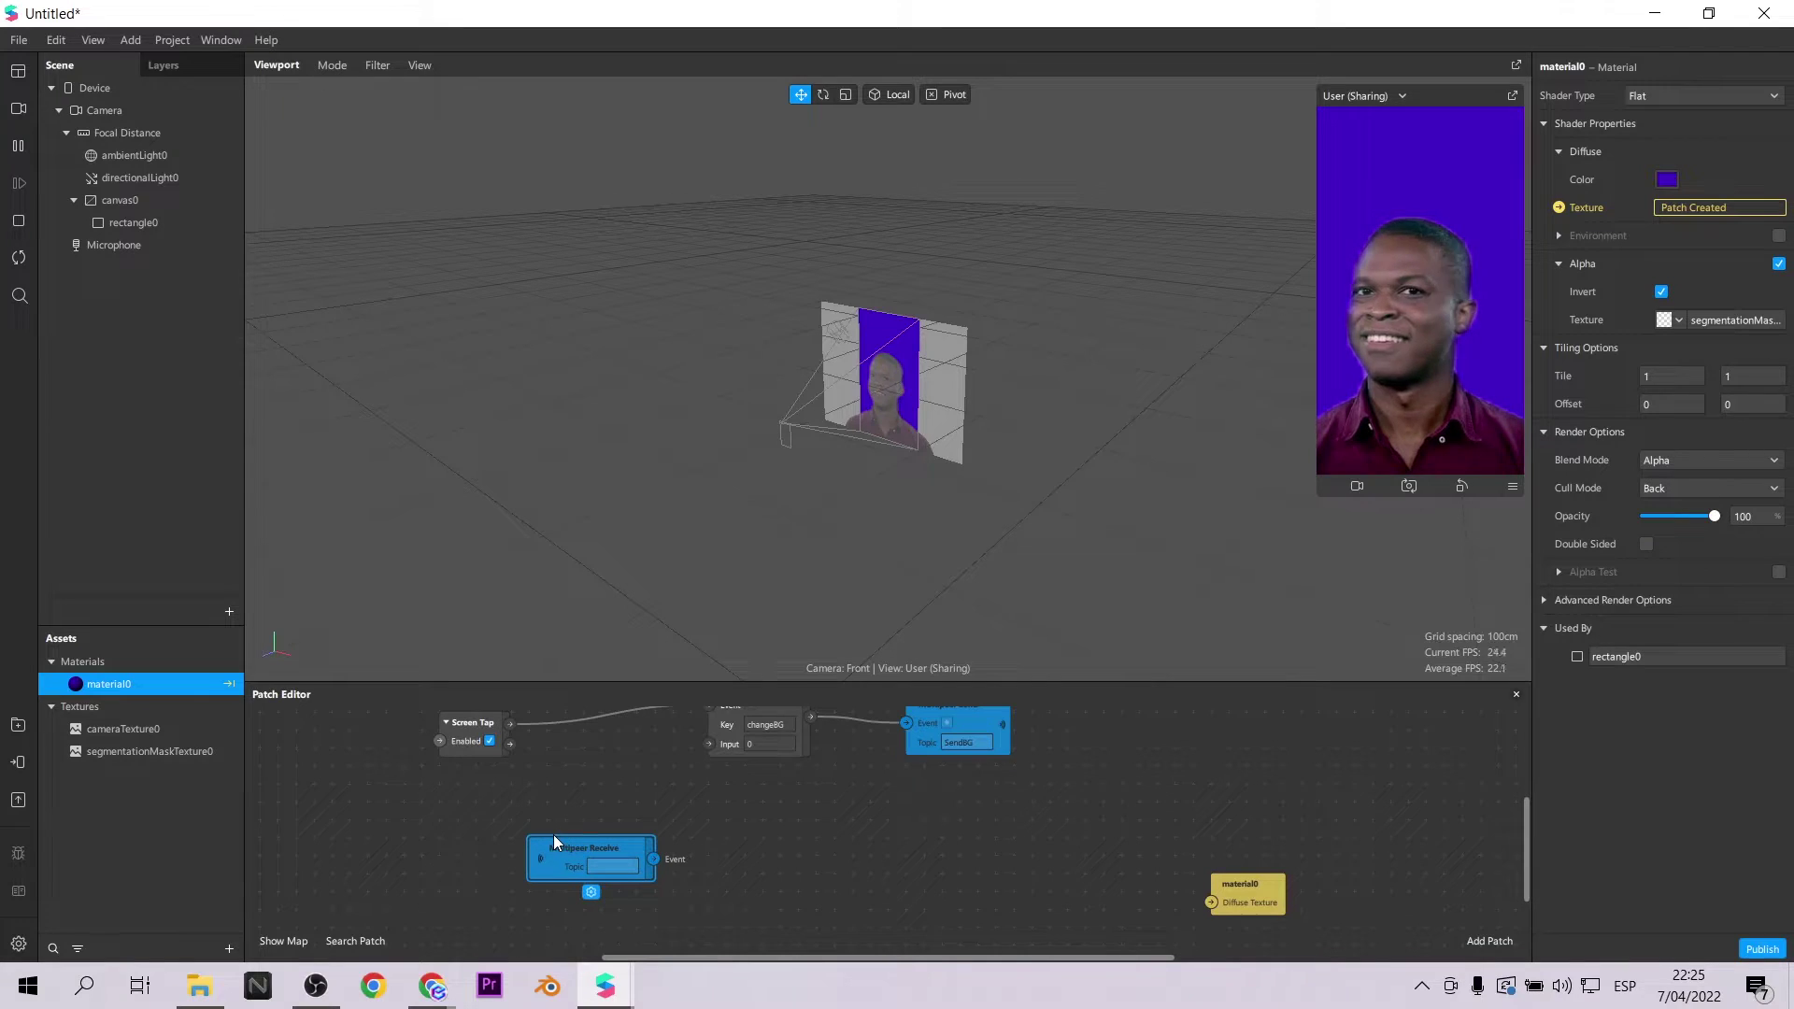
pyautogui.click(619, 867)
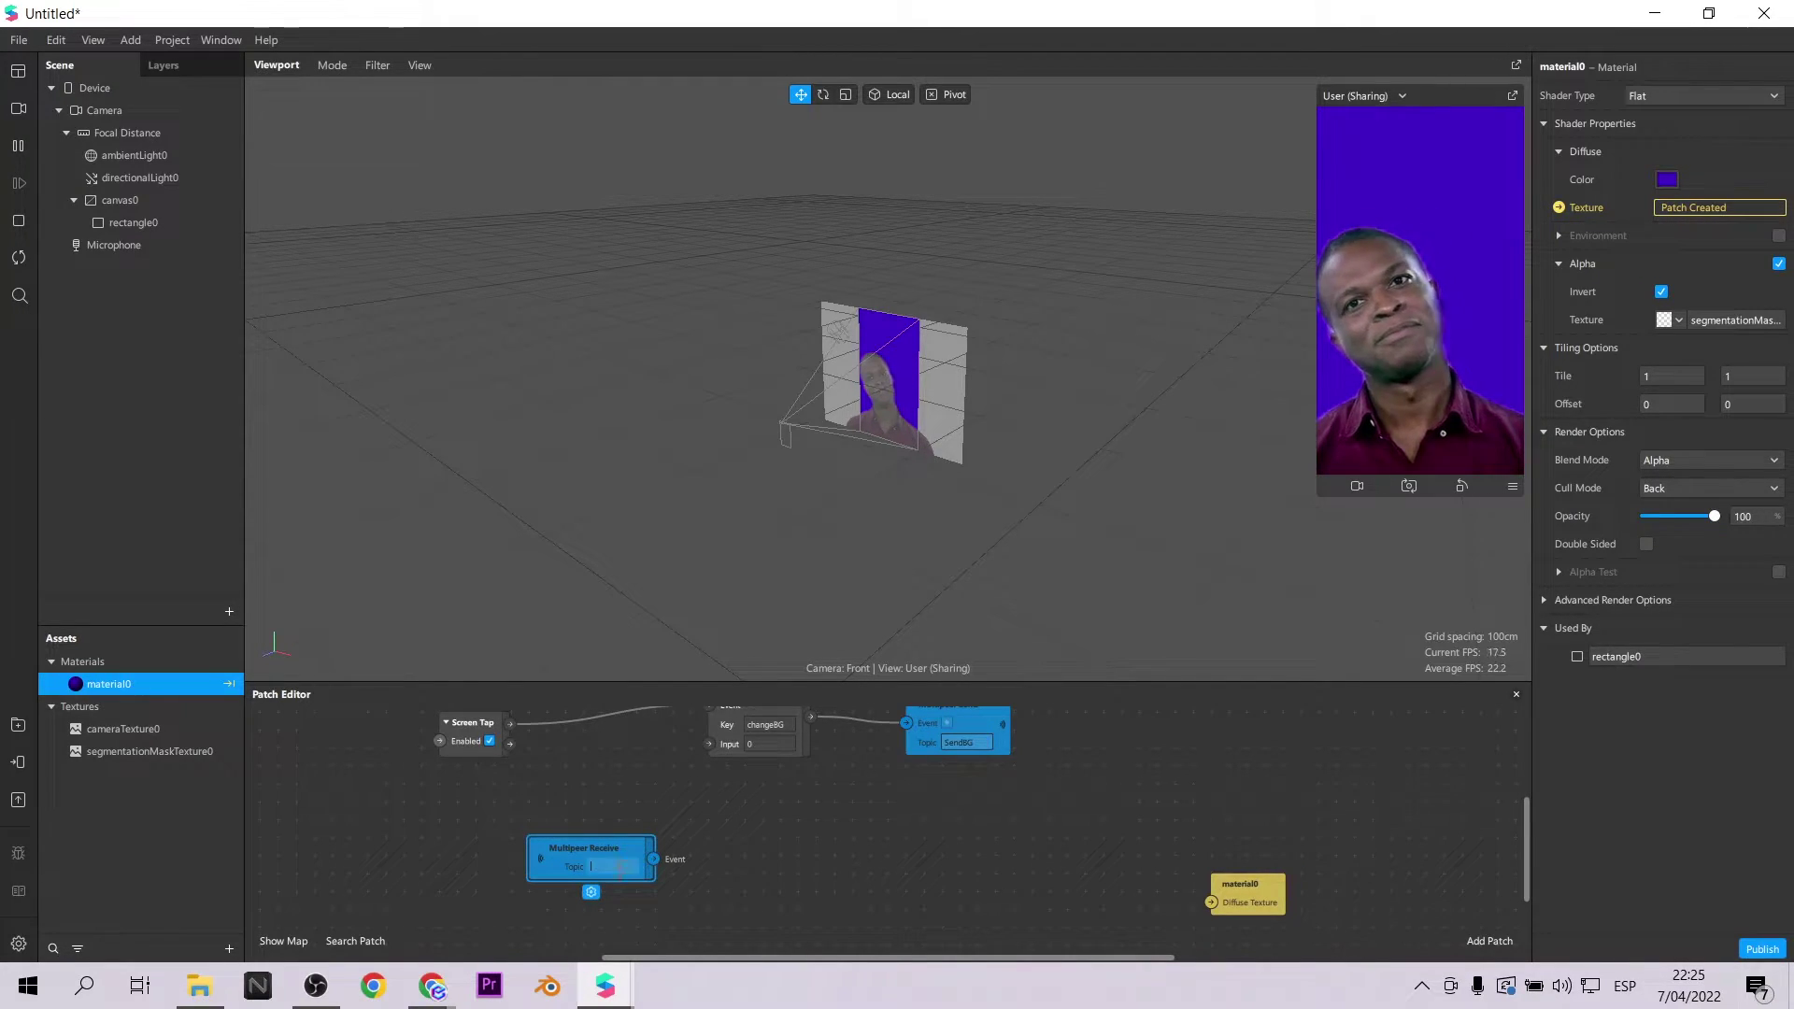
pyautogui.write('SendBG')
pyautogui.click(721, 844)
# Add a Switch patch, connecting Multipeer Receive to its Turn On input and its output to material0's Diffuse Texture.
pyautogui.scroll(-1, 1072, 881)
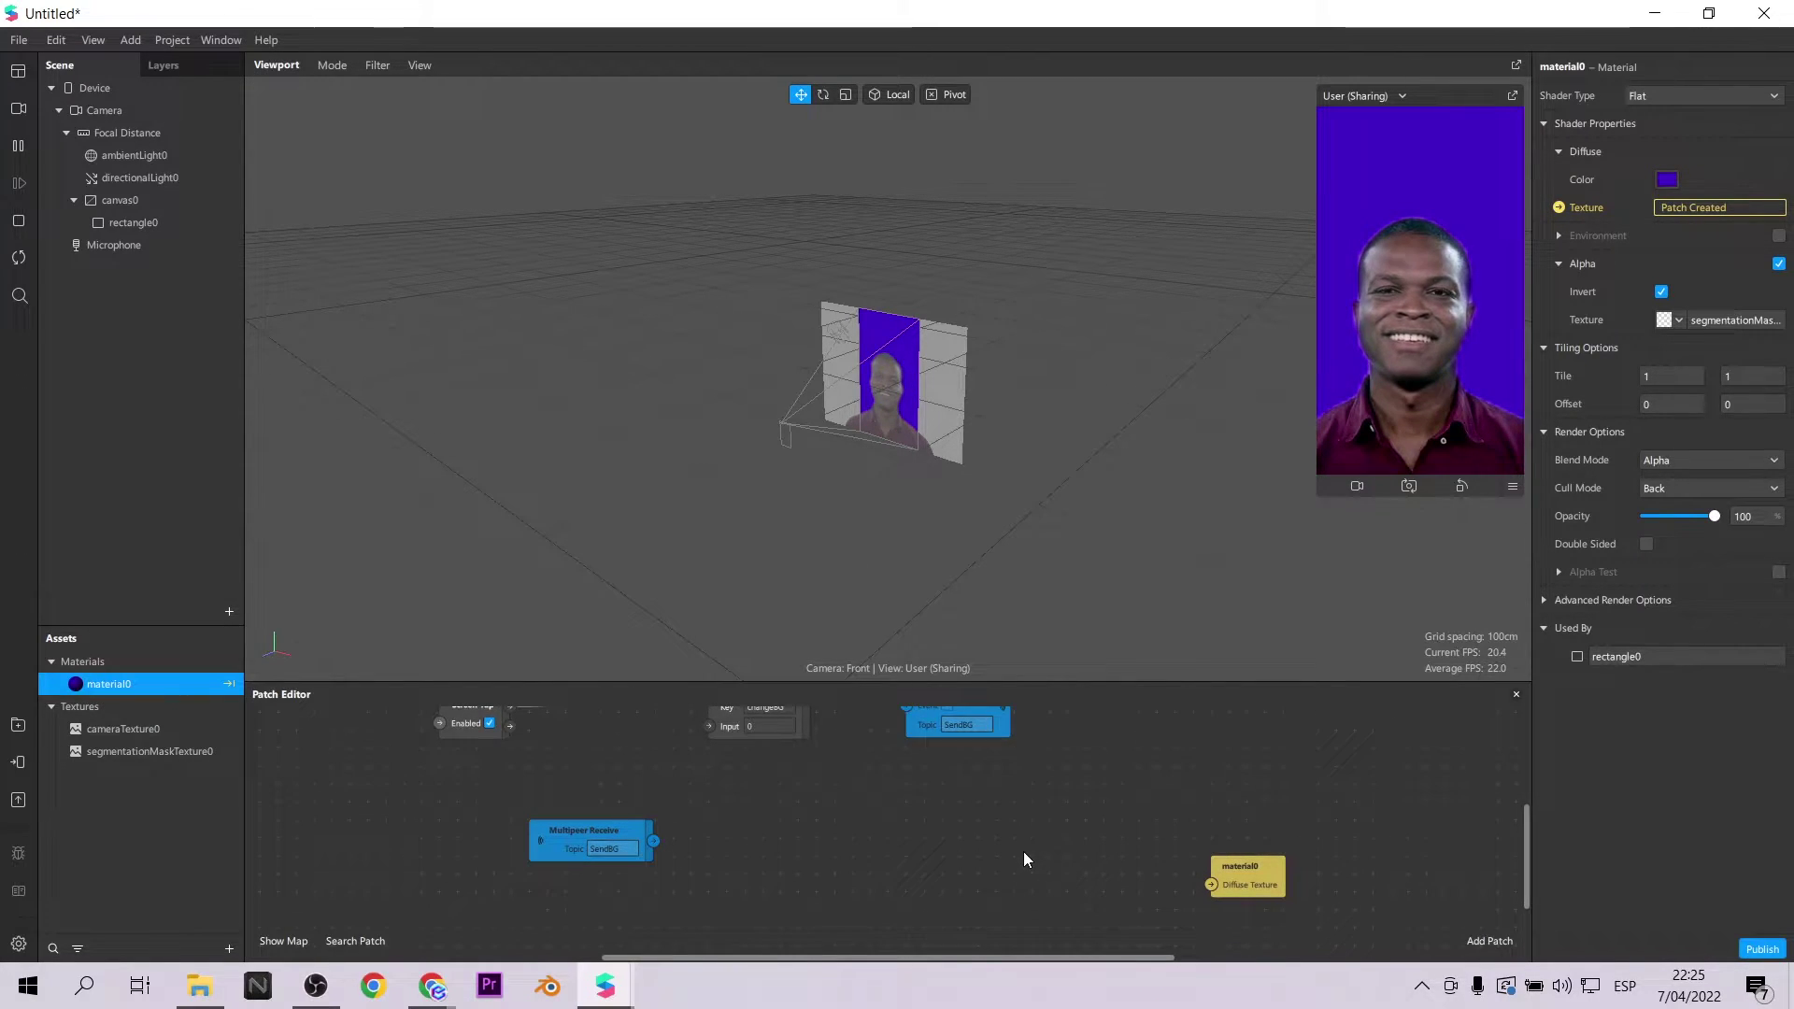
pyautogui.doubleClick(1023, 851)
pyautogui.write('sw')
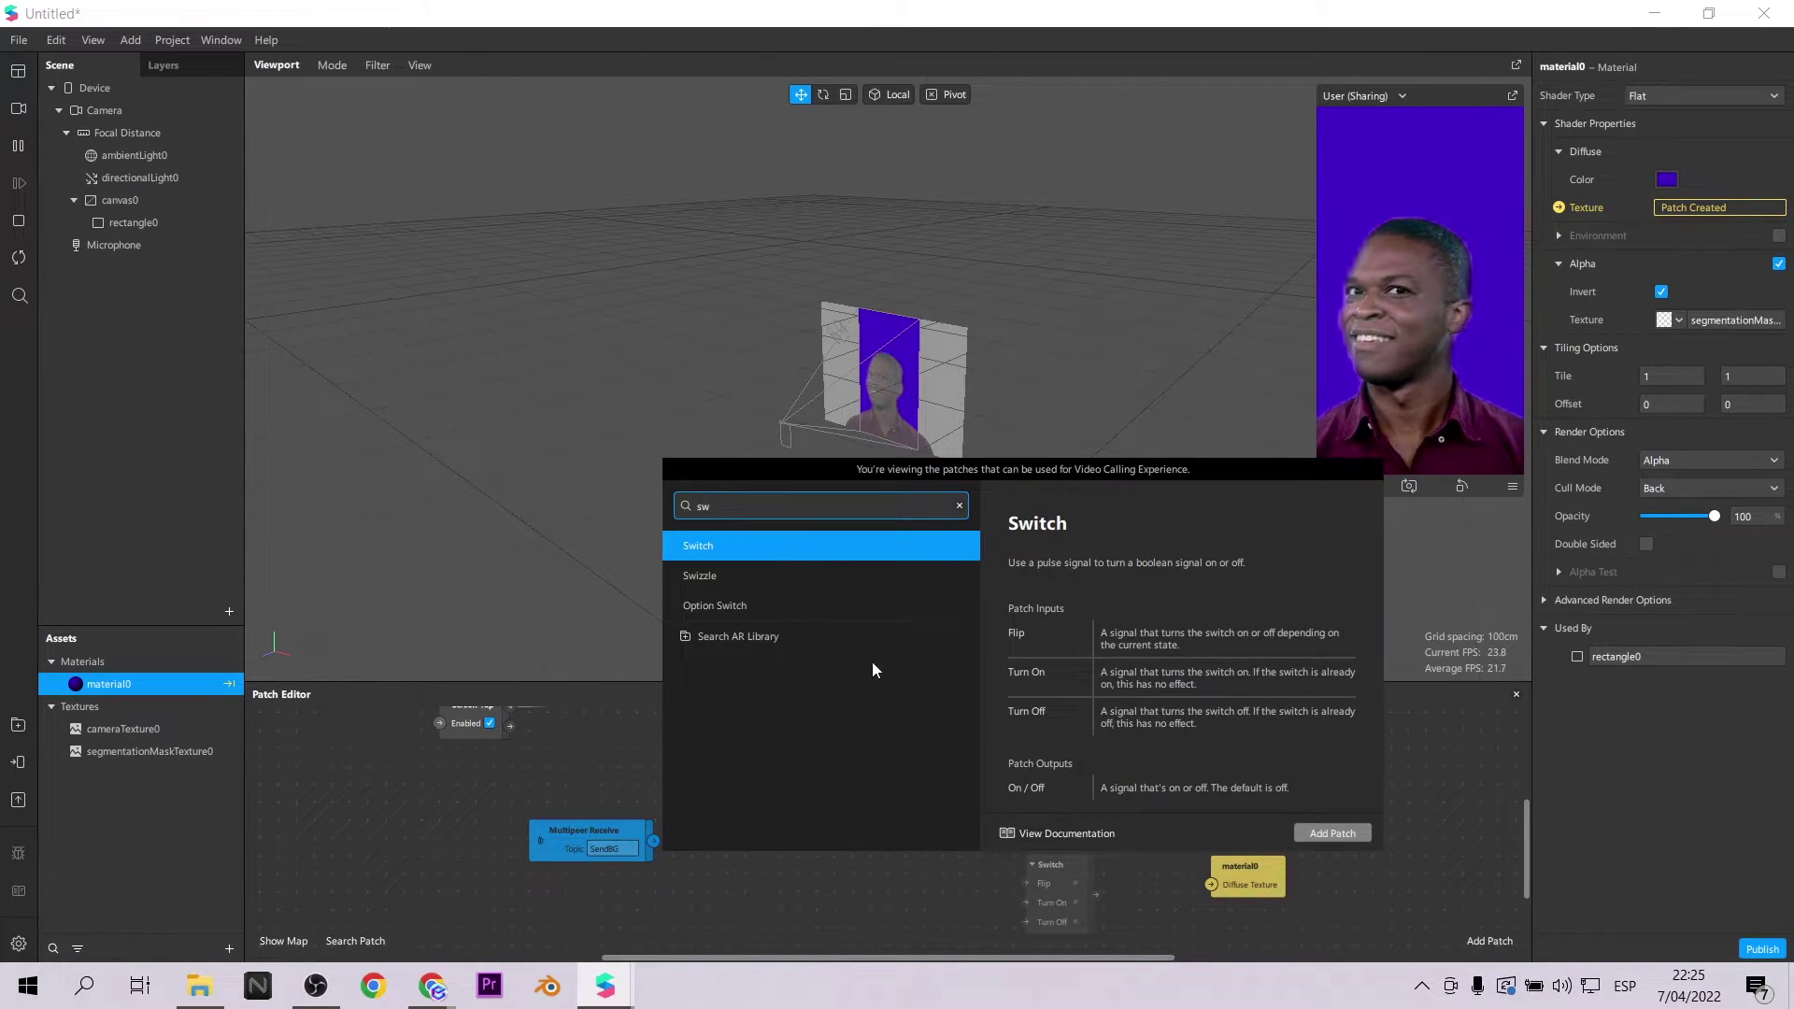
pyautogui.click(1332, 832)
pyautogui.moveTo(1079, 853); pyautogui.dragTo(1031, 854)
pyautogui.moveTo(654, 839); pyautogui.dragTo(979, 866)
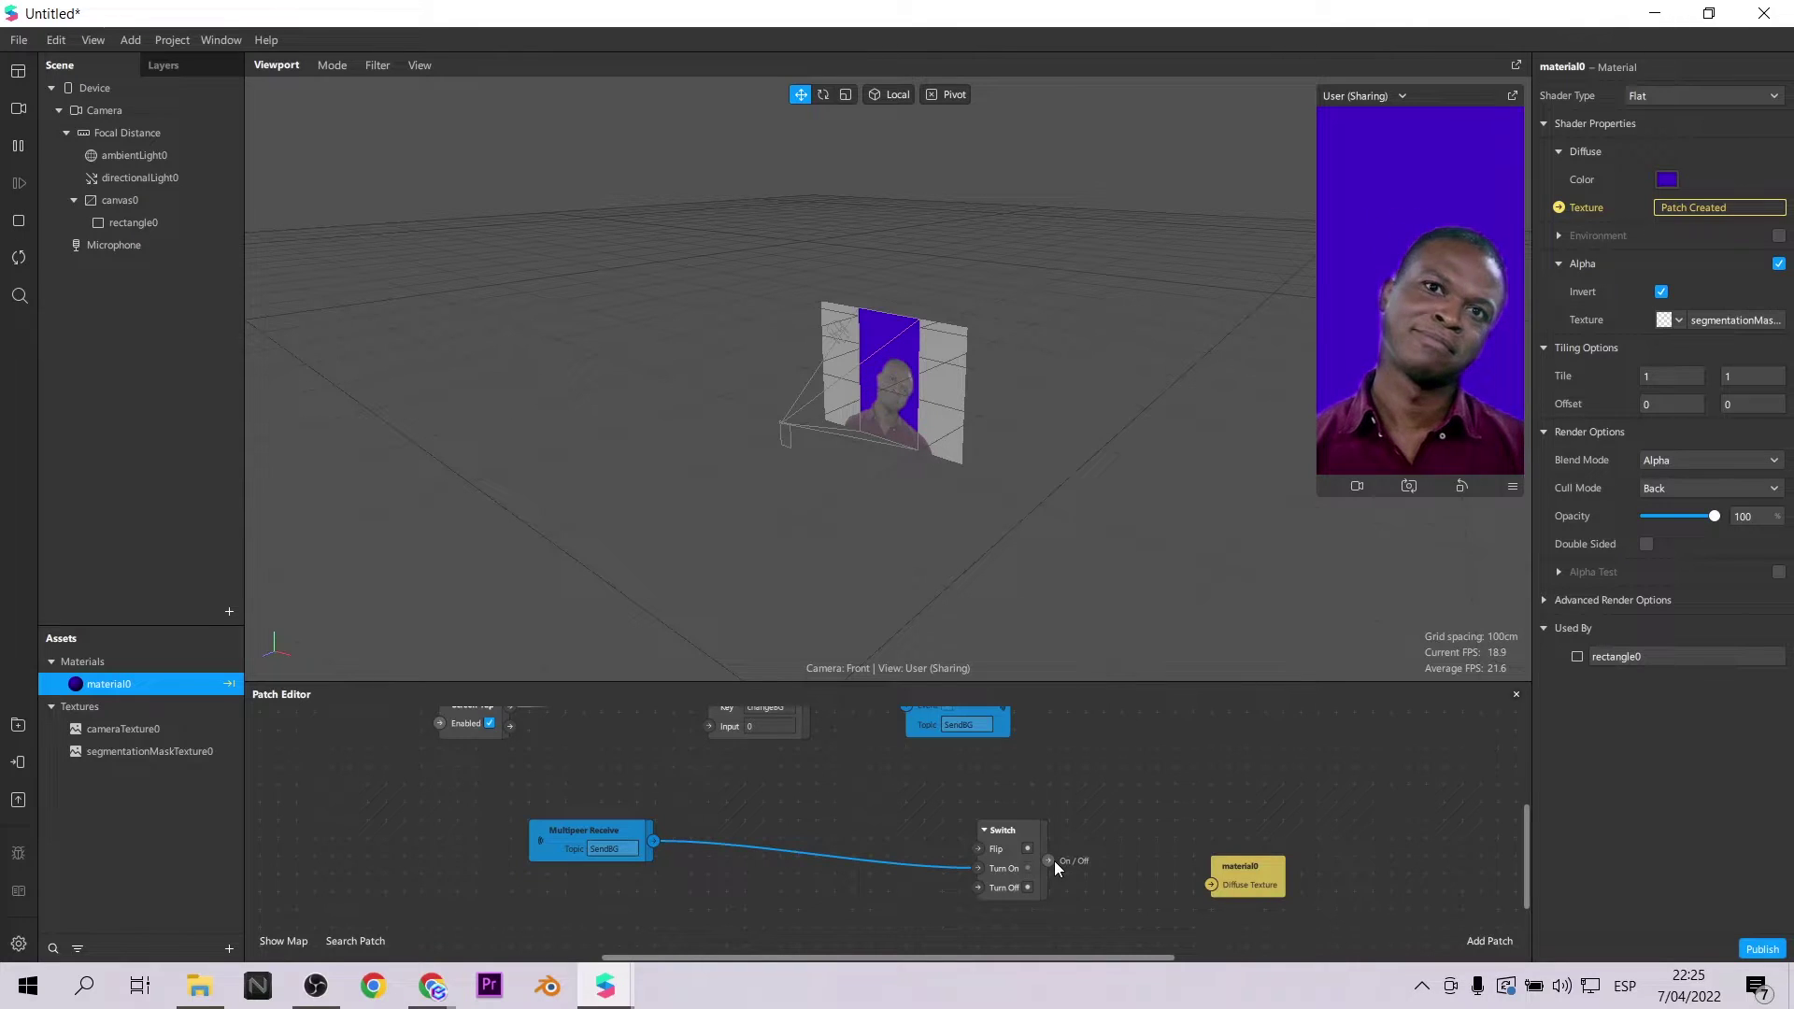
pyautogui.moveTo(1048, 859); pyautogui.dragTo(1210, 884)
# Add a Delay patch with Duration 1, connecting Multipeer Receive to its Input and its output to the Switch's Turn Off.
pyautogui.scroll(-1, 1179, 794)
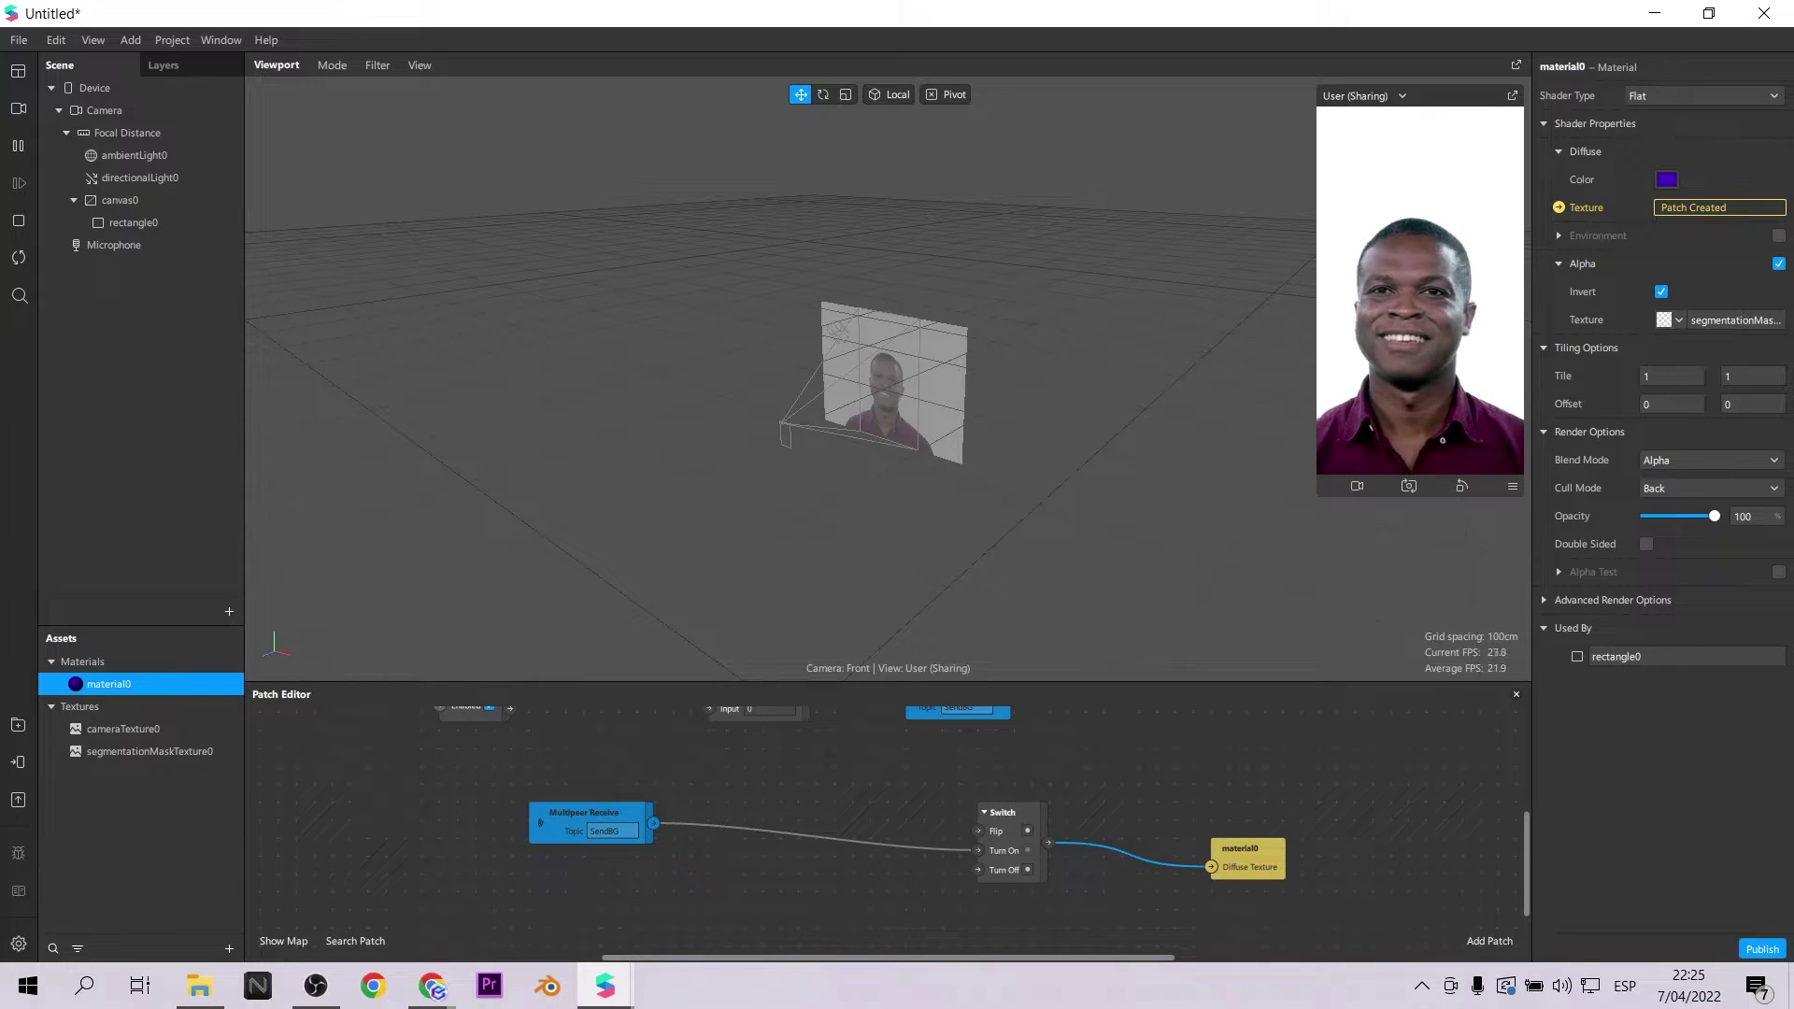
pyautogui.rightClick(789, 871)
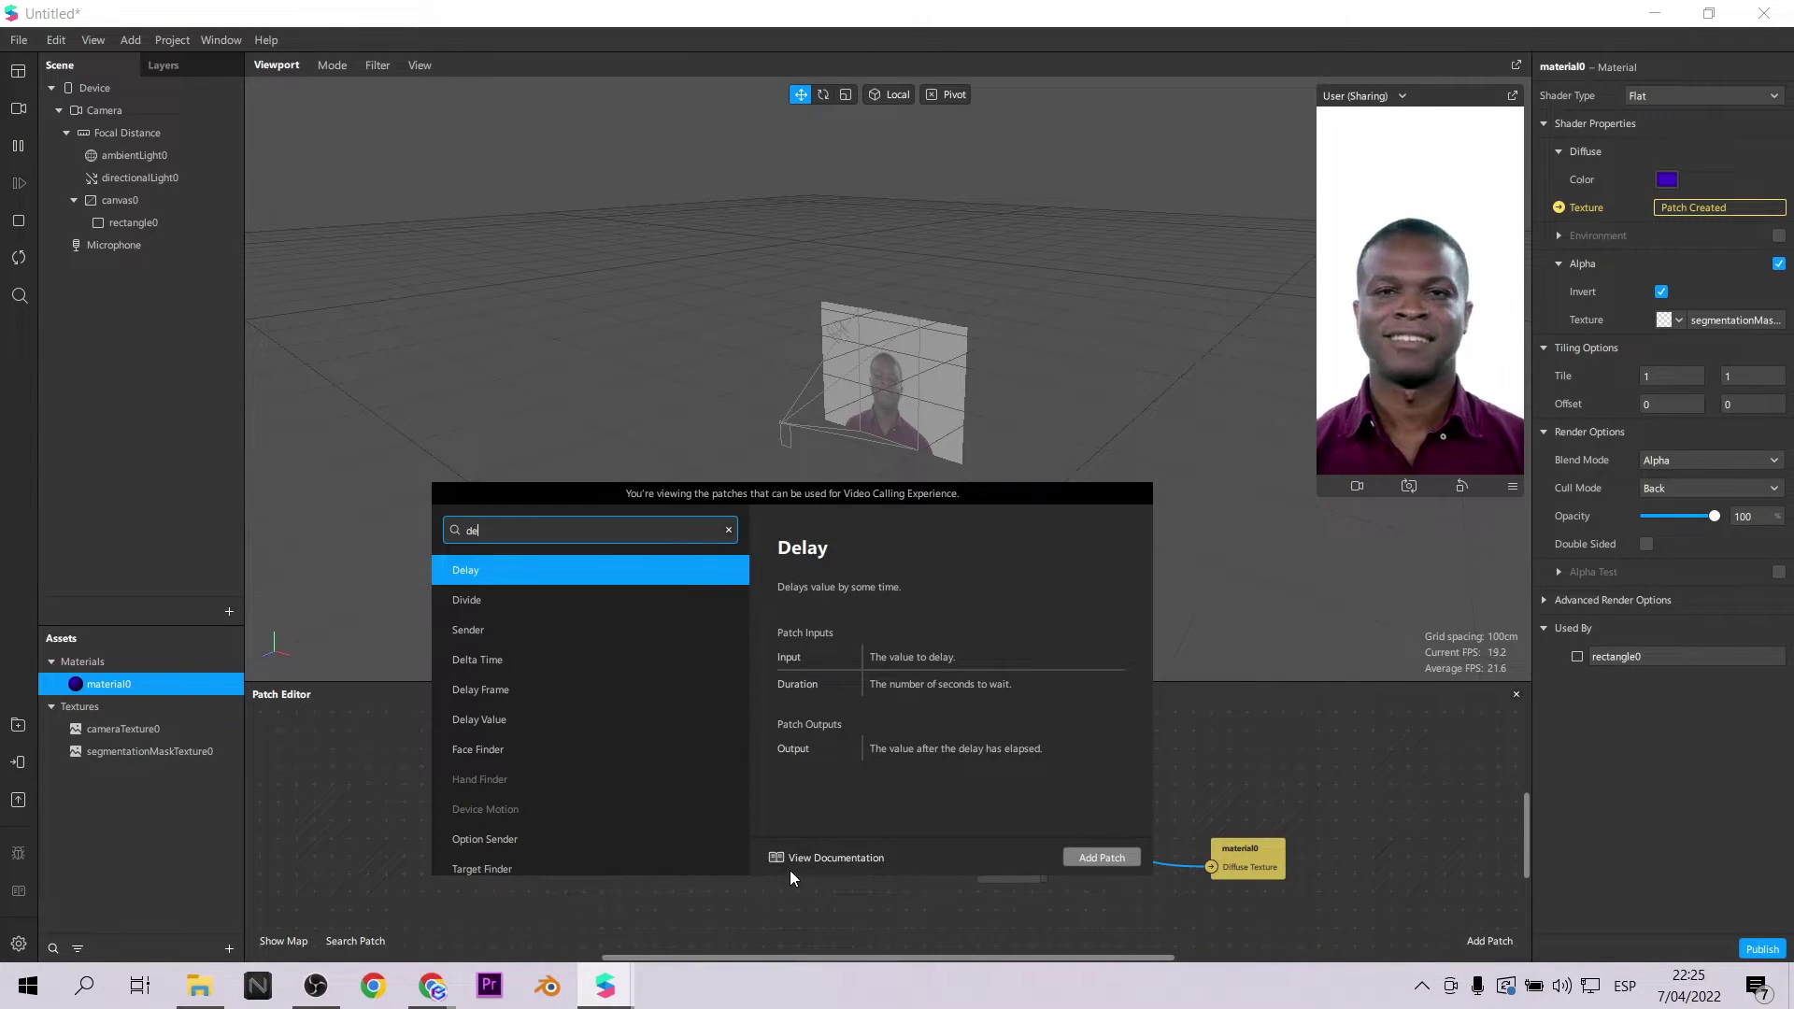
pyautogui.click(799, 884)
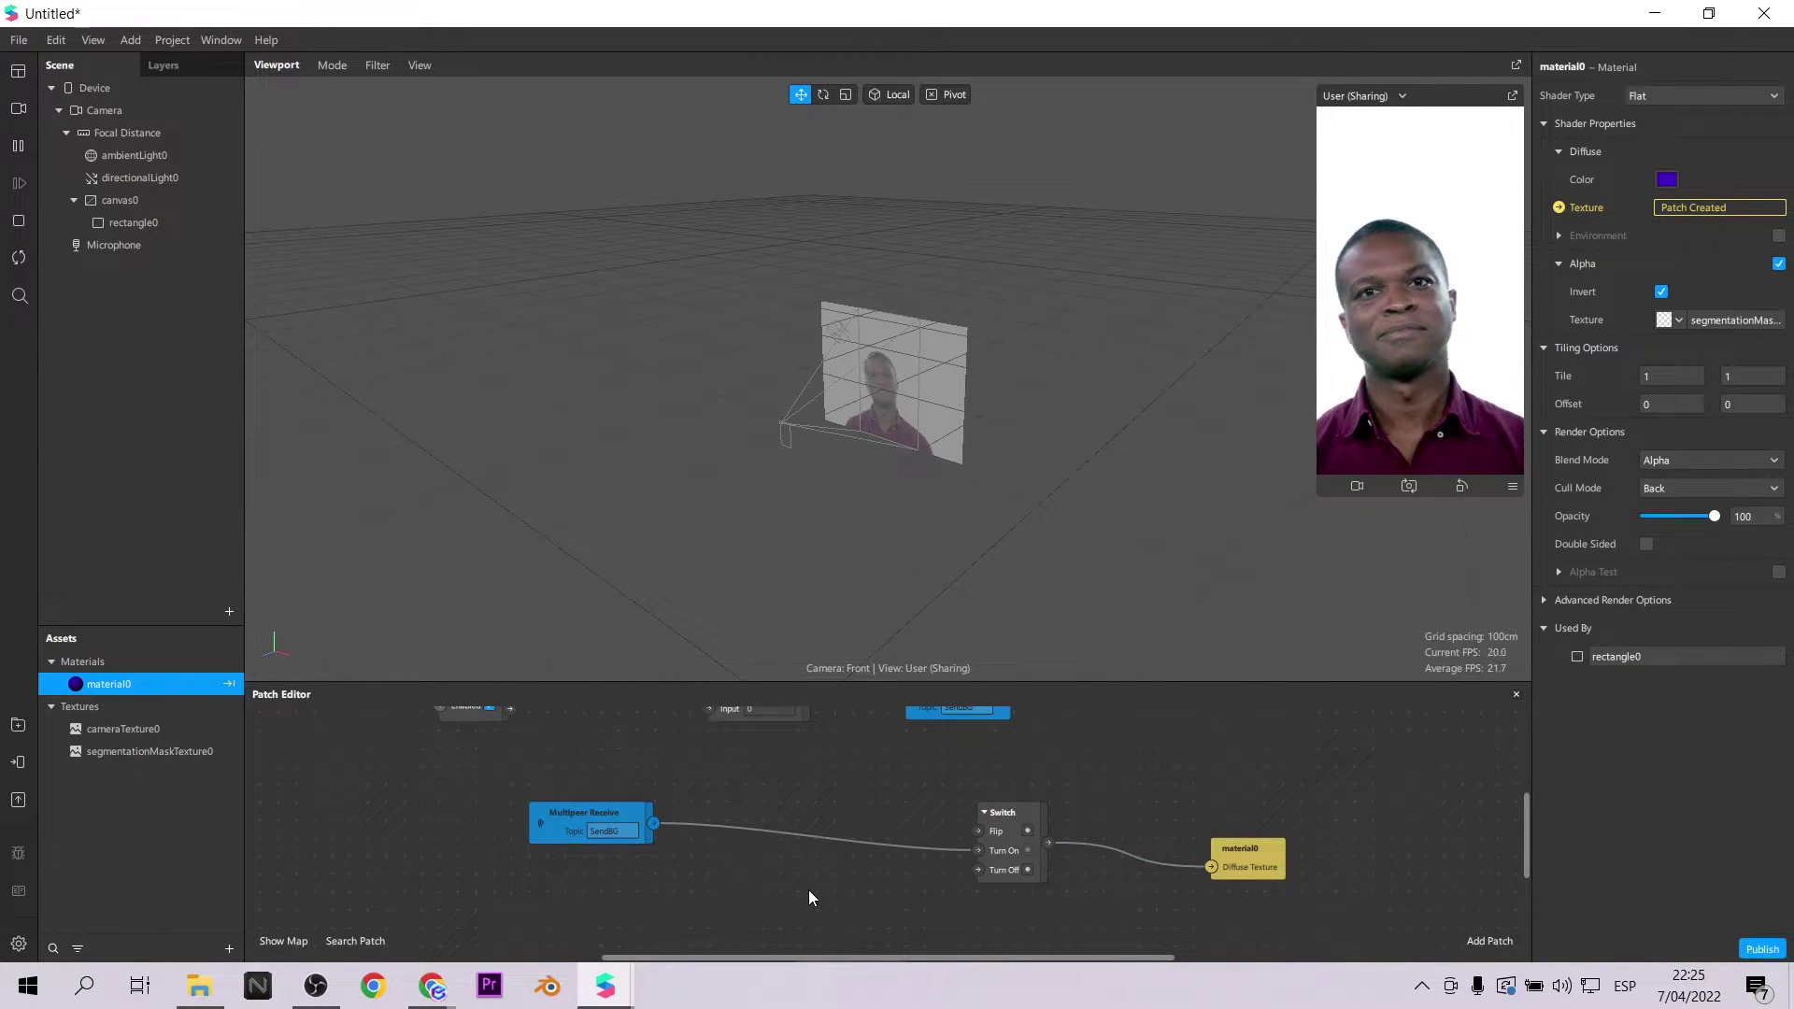
pyautogui.scroll(-1, 807, 889)
pyautogui.moveTo(863, 938); pyautogui.dragTo(830, 875)
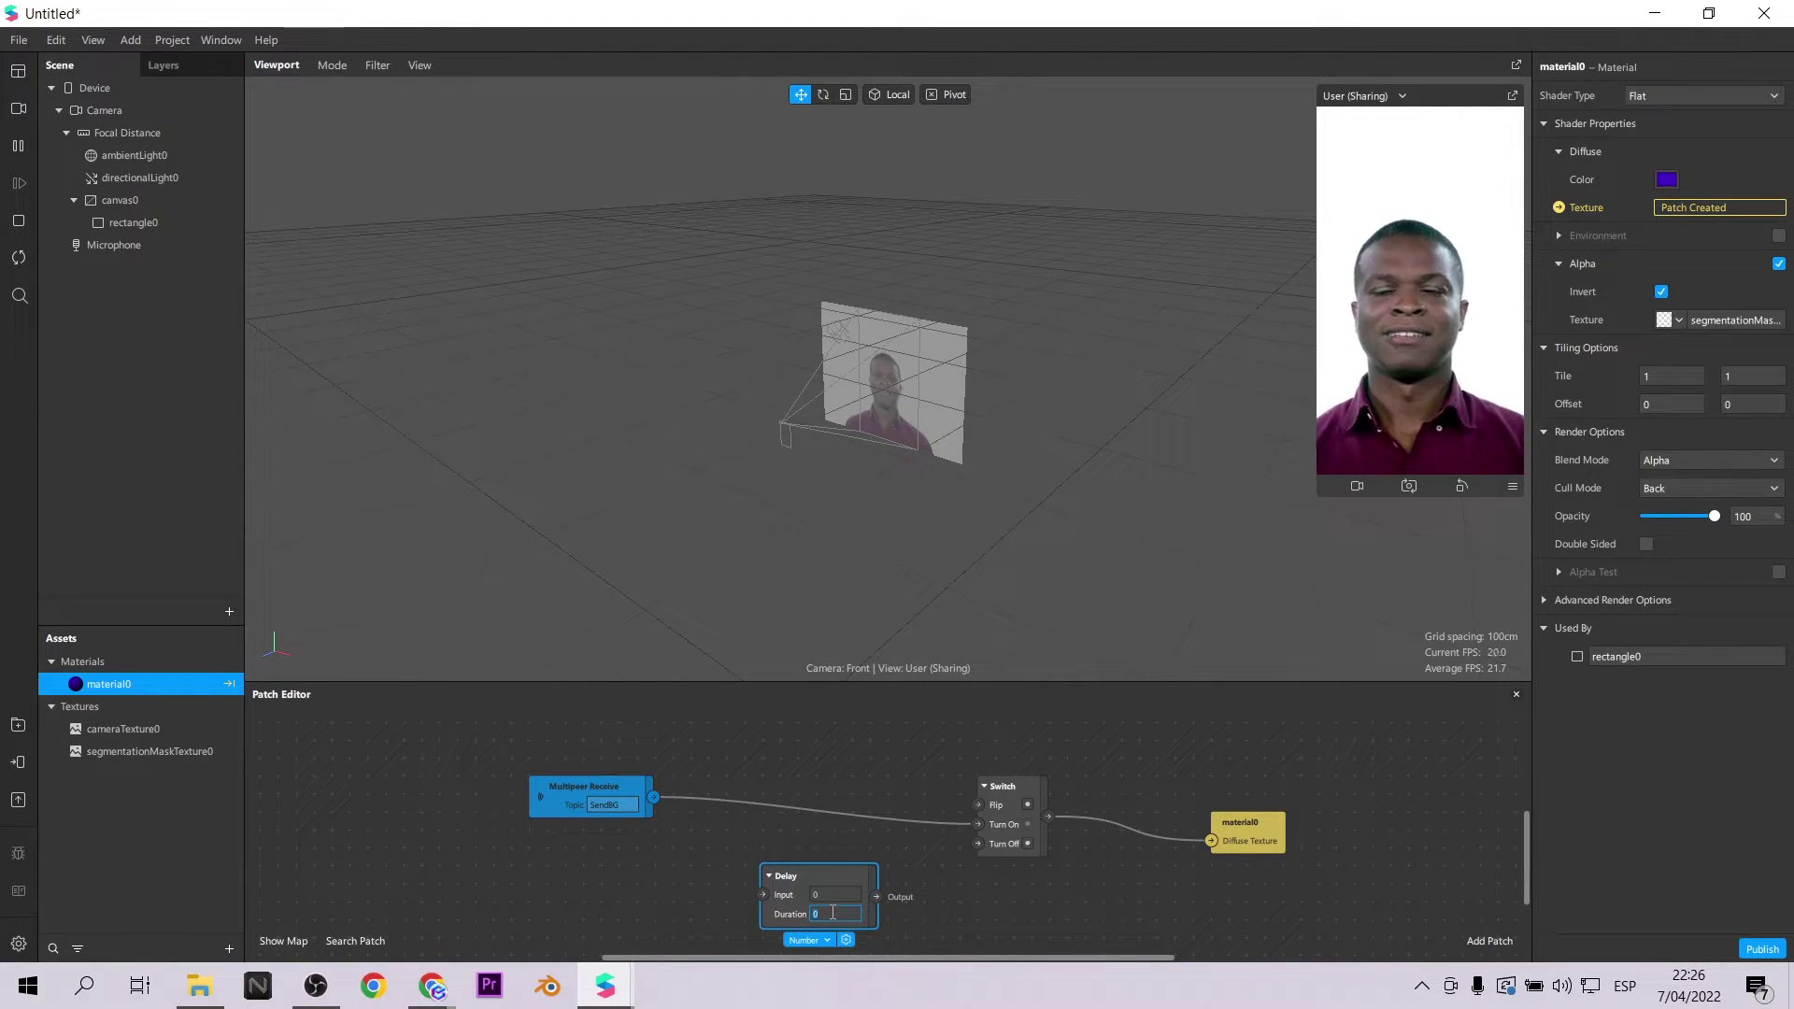
pyautogui.click(661, 811)
pyautogui.moveTo(754, 861); pyautogui.dragTo(764, 896)
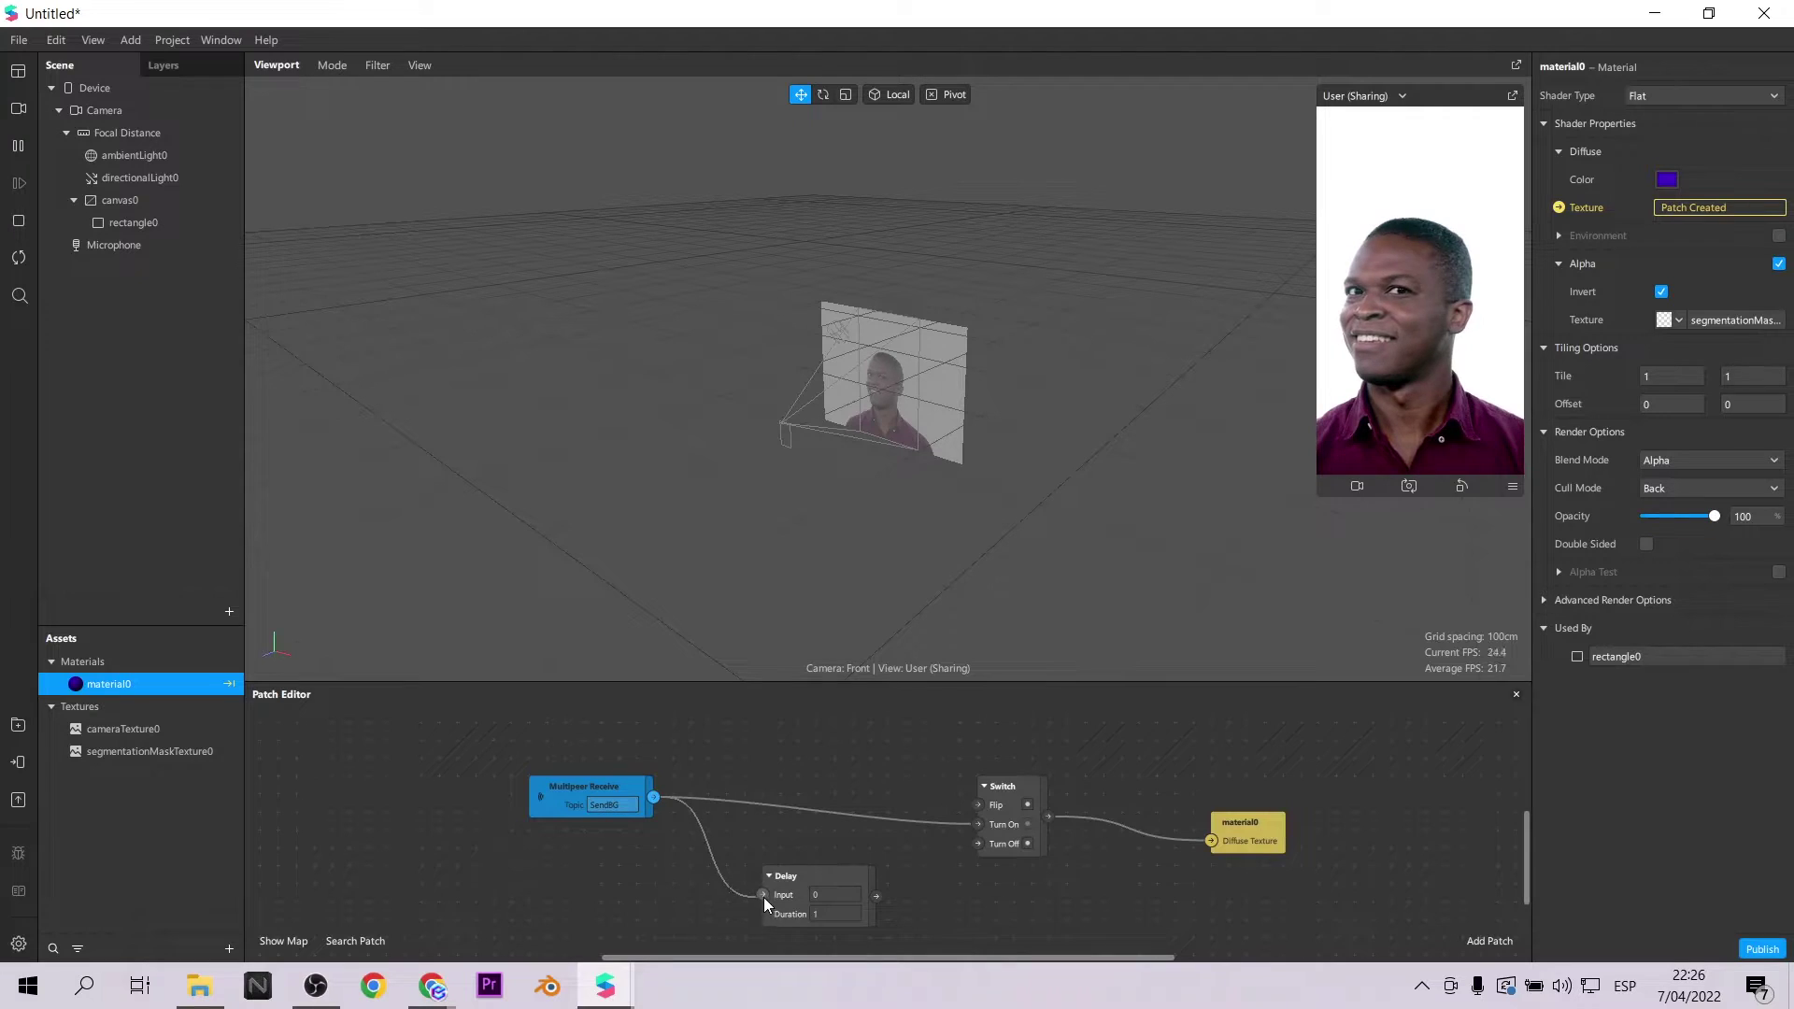
pyautogui.moveTo(972, 849); pyautogui.dragTo(977, 844)
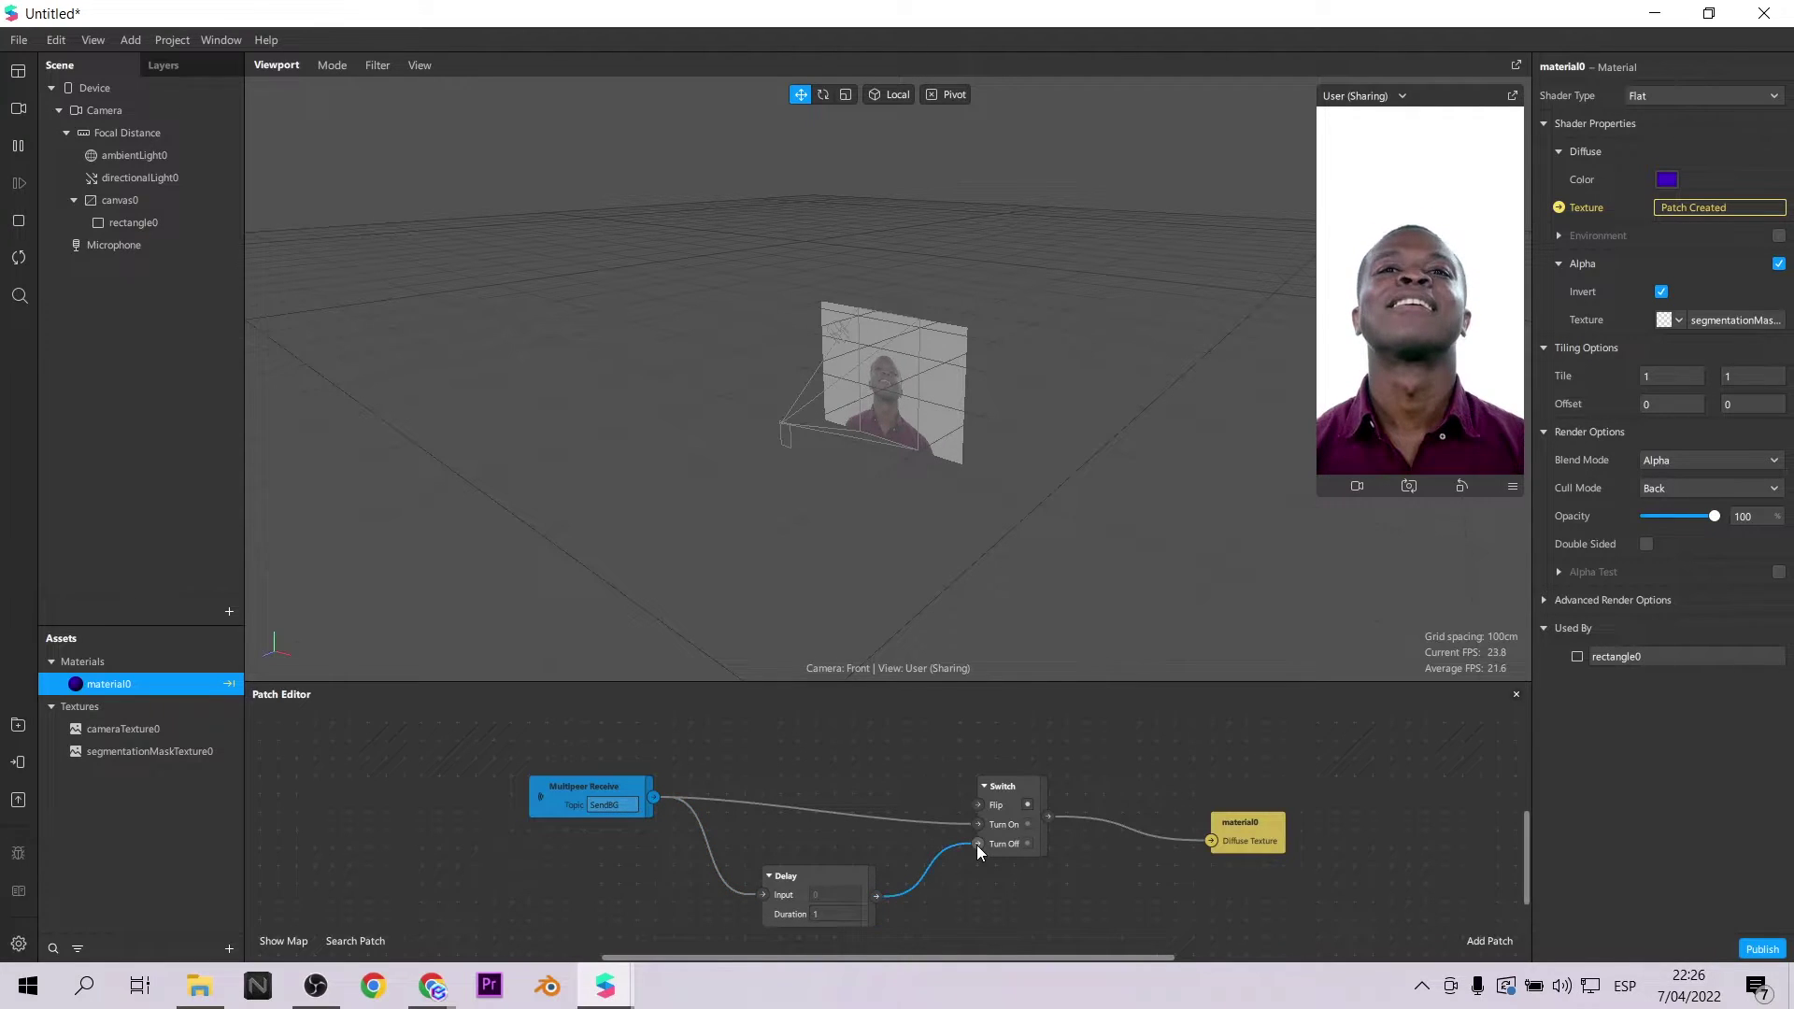
# Add a Pulse Unpack patch above the Delay patch and connect Multipeer Receive's event to its Input.
pyautogui.scroll(2, 775, 738)
pyautogui.doubleClick(798, 788)
pyautogui.write('pulse')
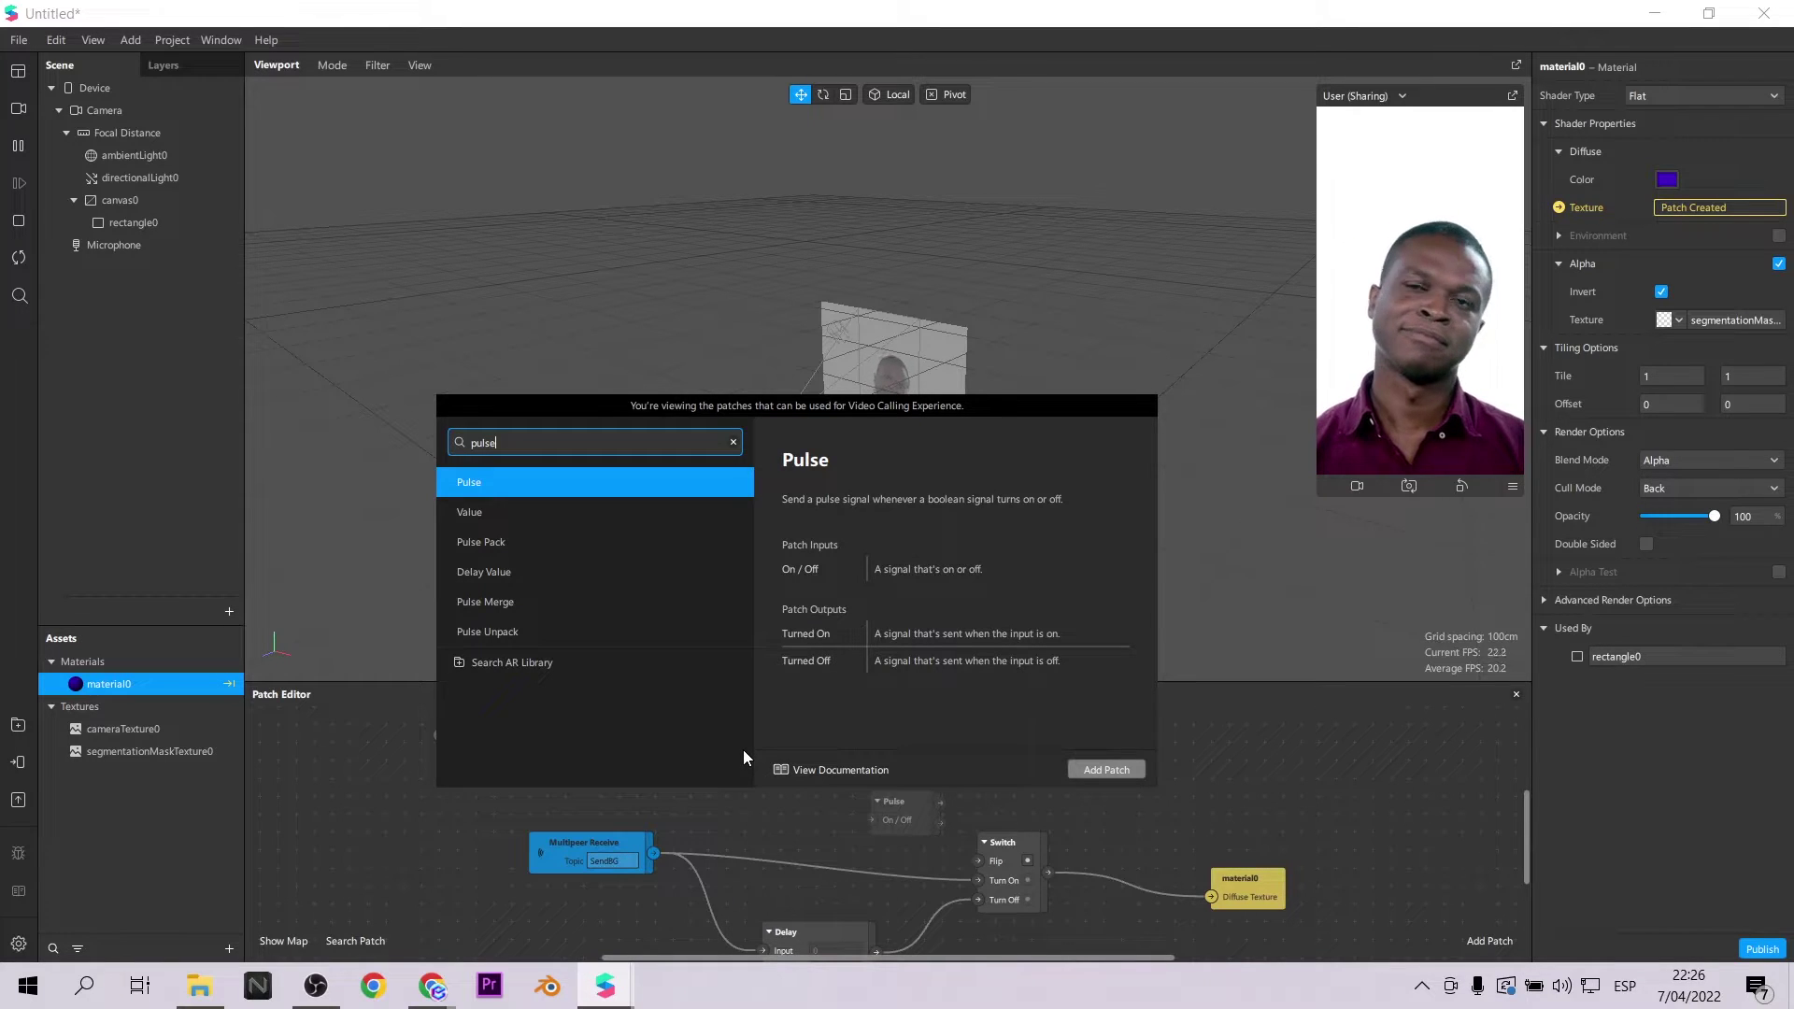
pyautogui.click(486, 631)
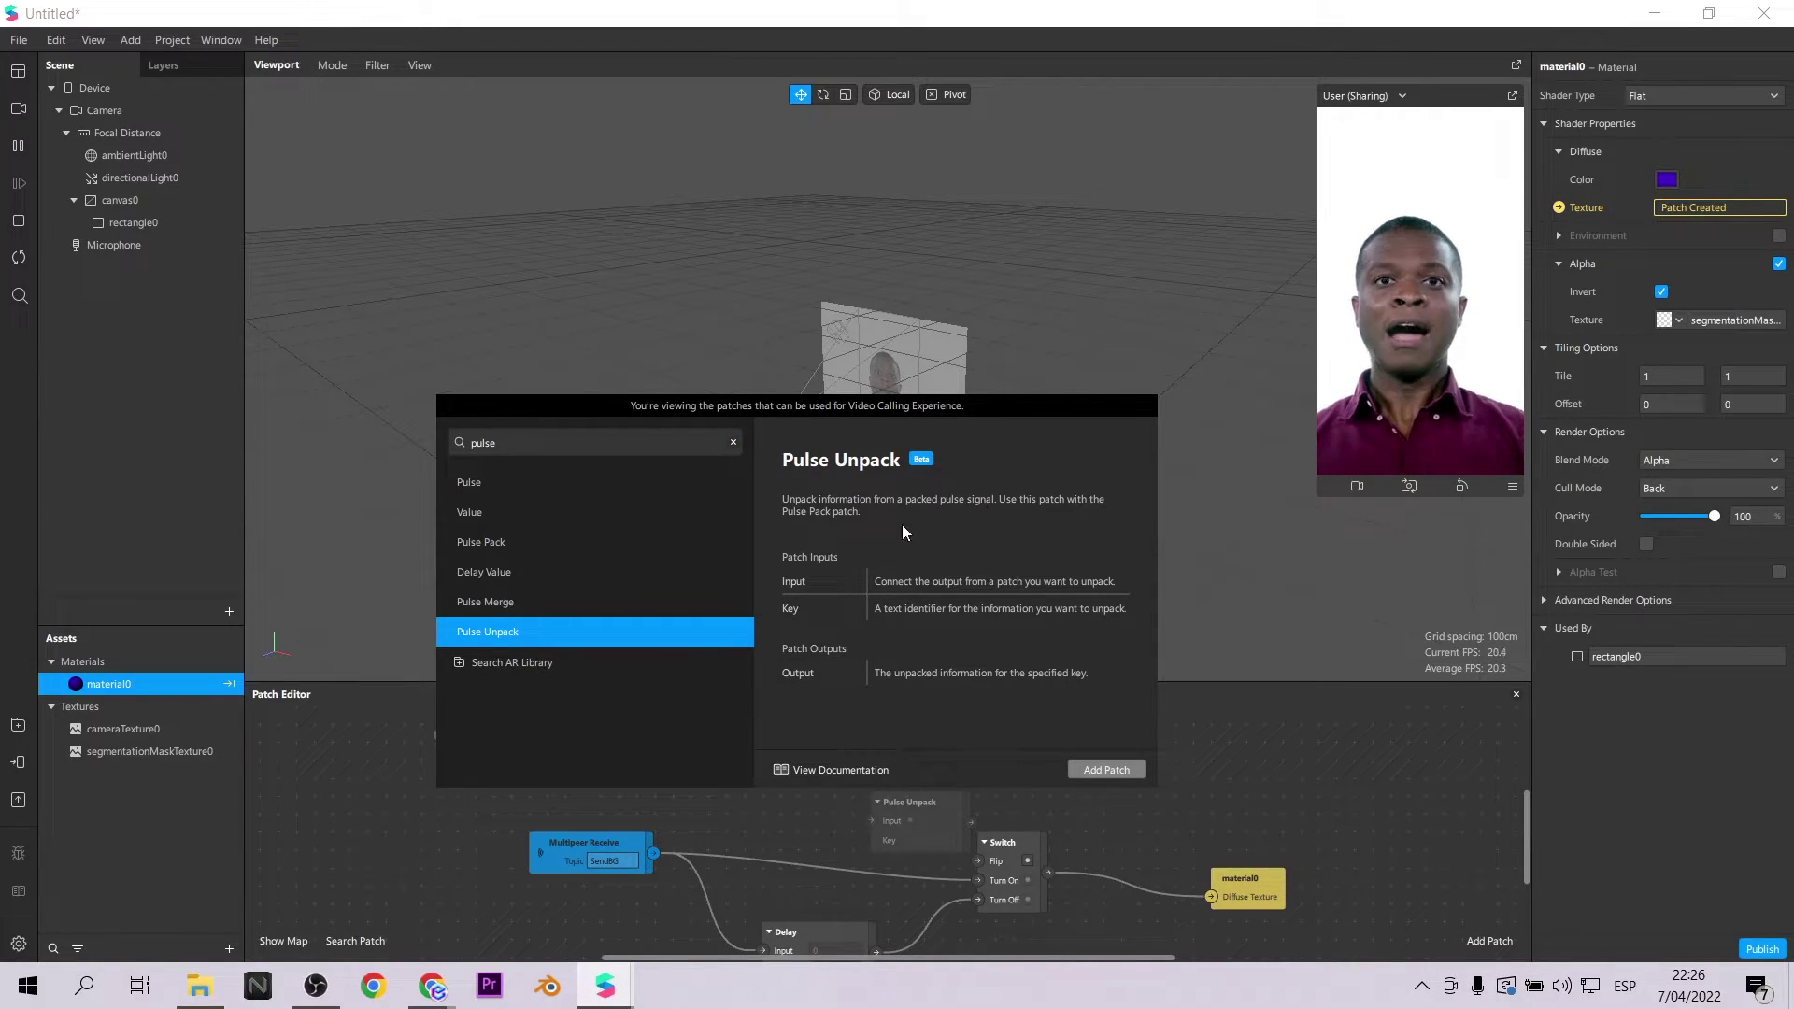
pyautogui.click(1106, 769)
pyautogui.moveTo(910, 802); pyautogui.dragTo(730, 805)
pyautogui.moveTo(654, 853); pyautogui.dragTo(791, 806)
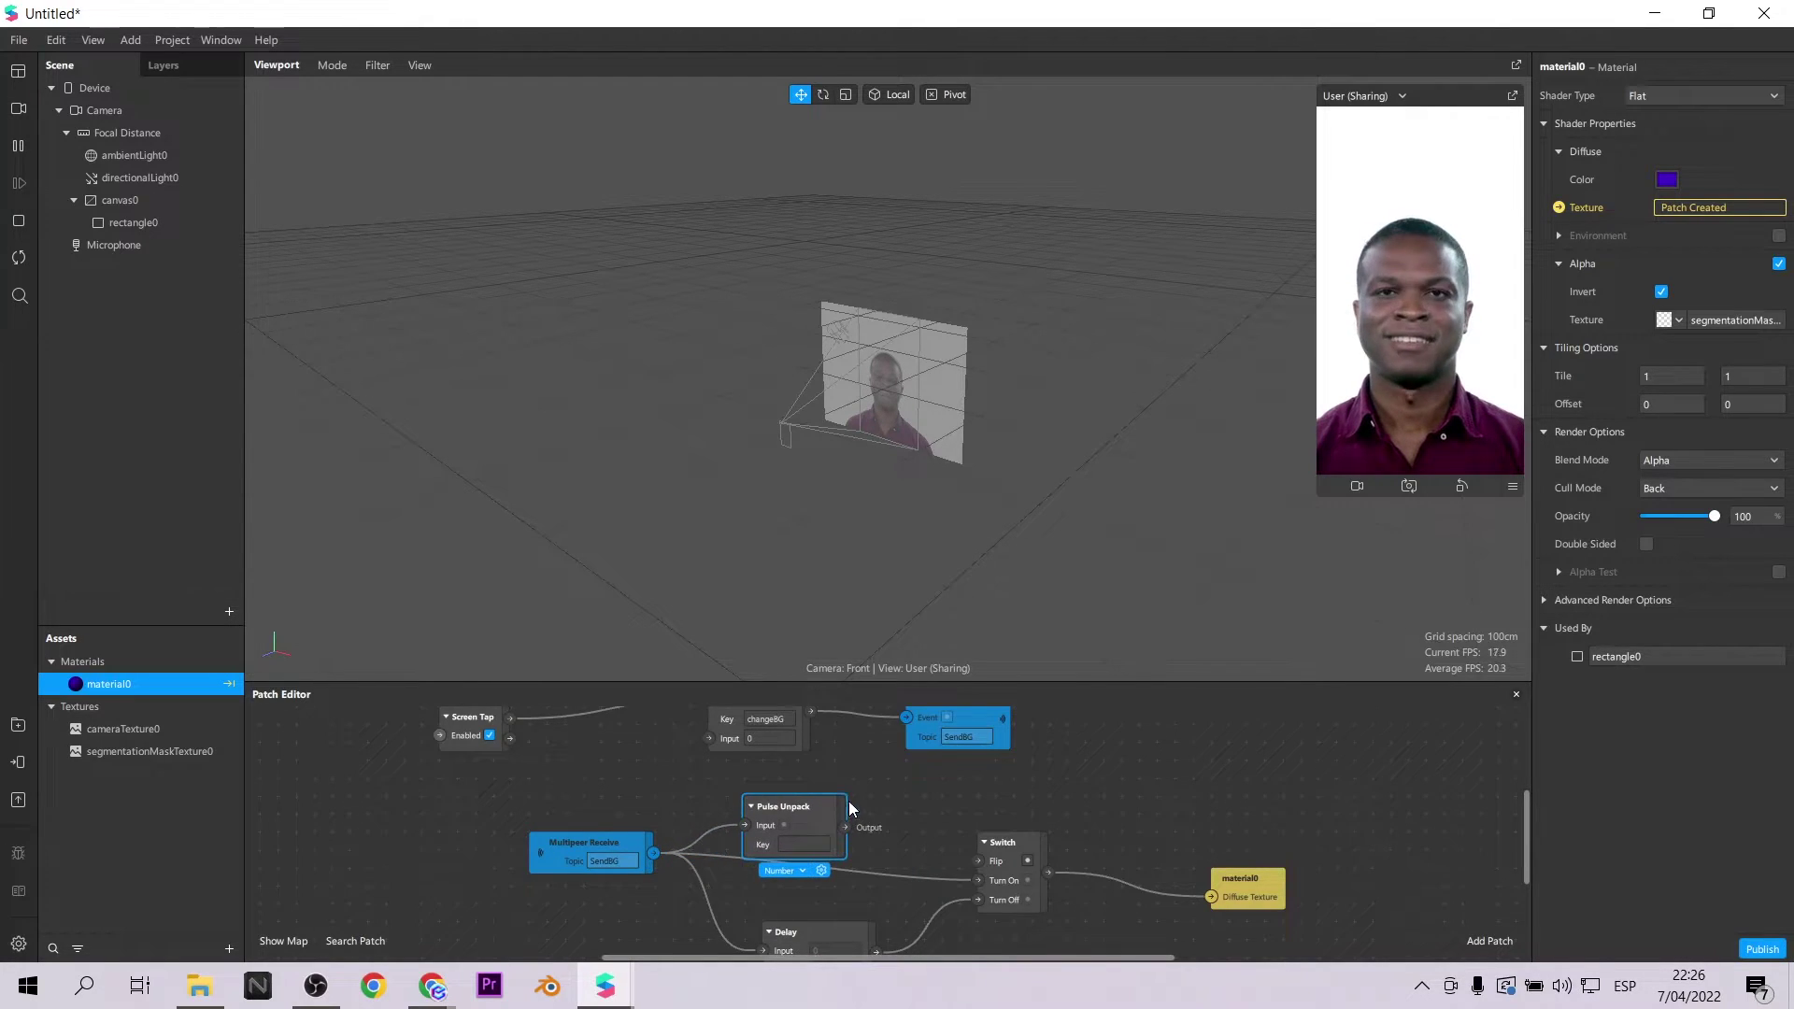
# Shift Pulse Pack to sit above Pulse Unpack and copy its Key, changeBG, into Pulse Unpack's Key.
pyautogui.scroll(2, 764, 736)
pyautogui.moveTo(764, 736); pyautogui.dragTo(809, 738)
pyautogui.doubleClick(803, 777)
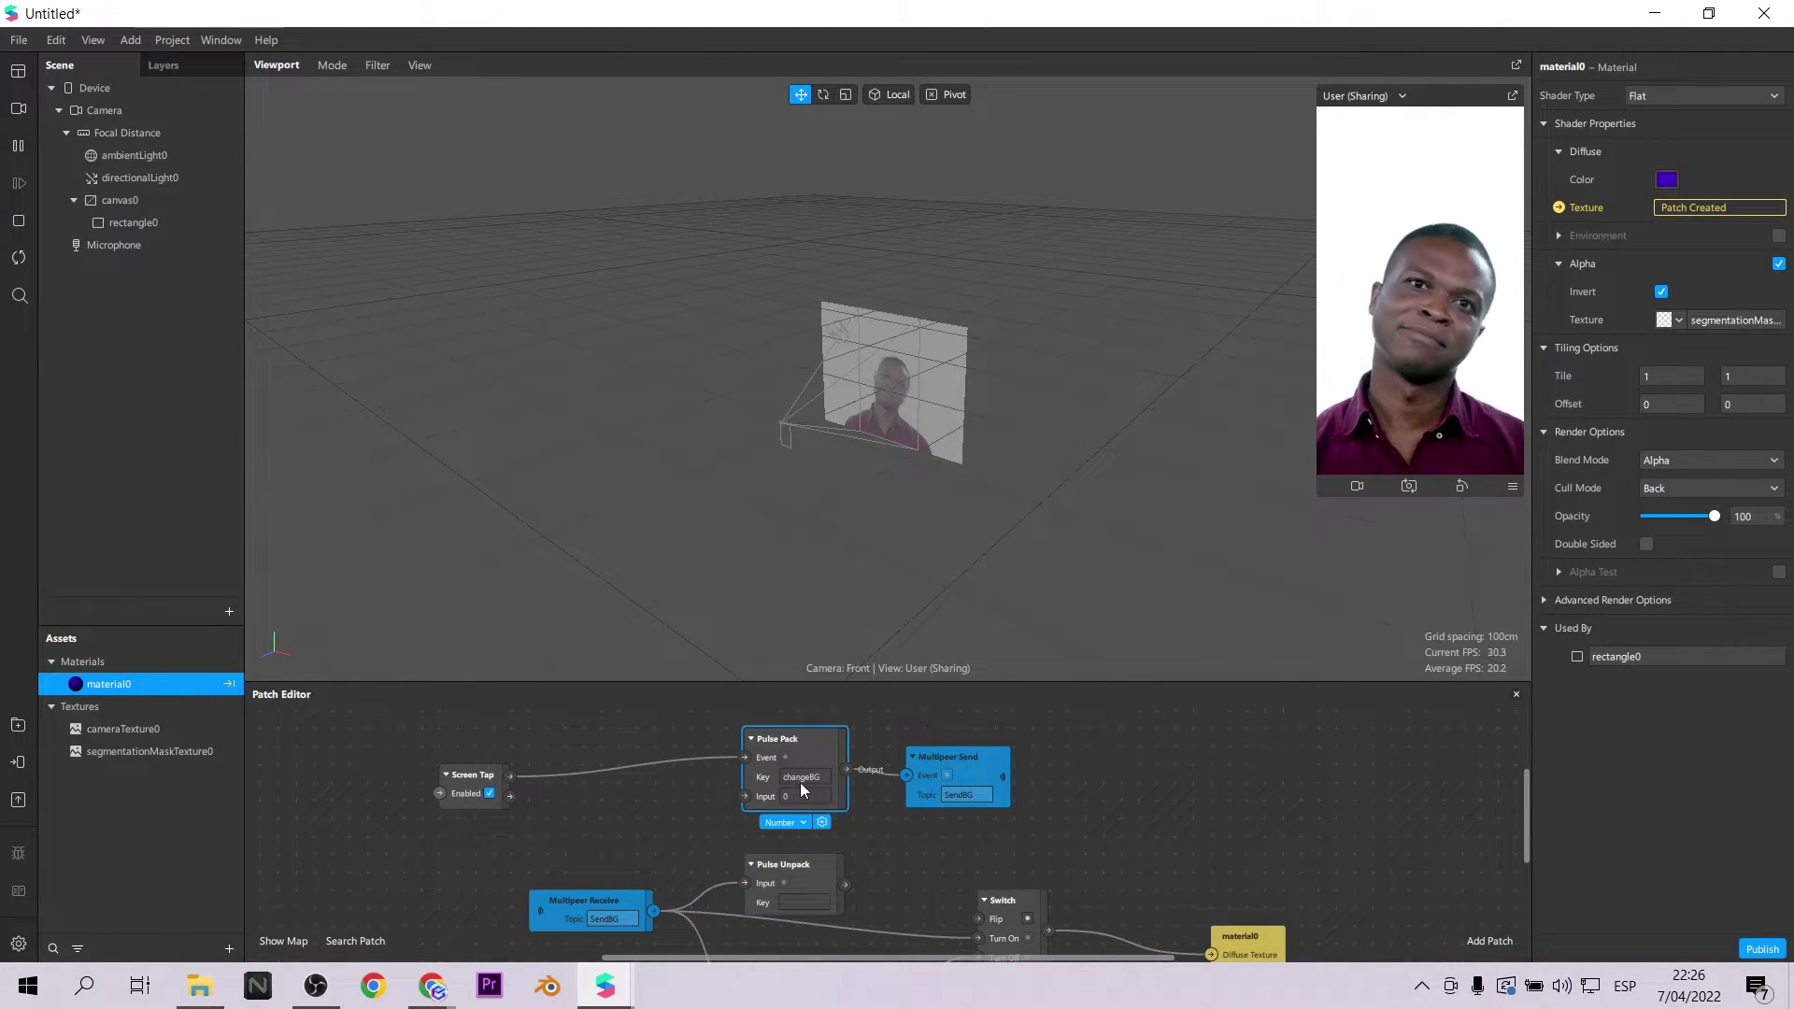
pyautogui.hotkey('ctrl', 'c')
pyautogui.doubleClick(803, 901)
pyautogui.hotkey('ctrl', 'v')
pyautogui.click(921, 867)
# Line up the Pulse Unpack patch directly beneath the Pulse Pack patch.
pyautogui.moveTo(830, 865); pyautogui.dragTo(1203, 820)
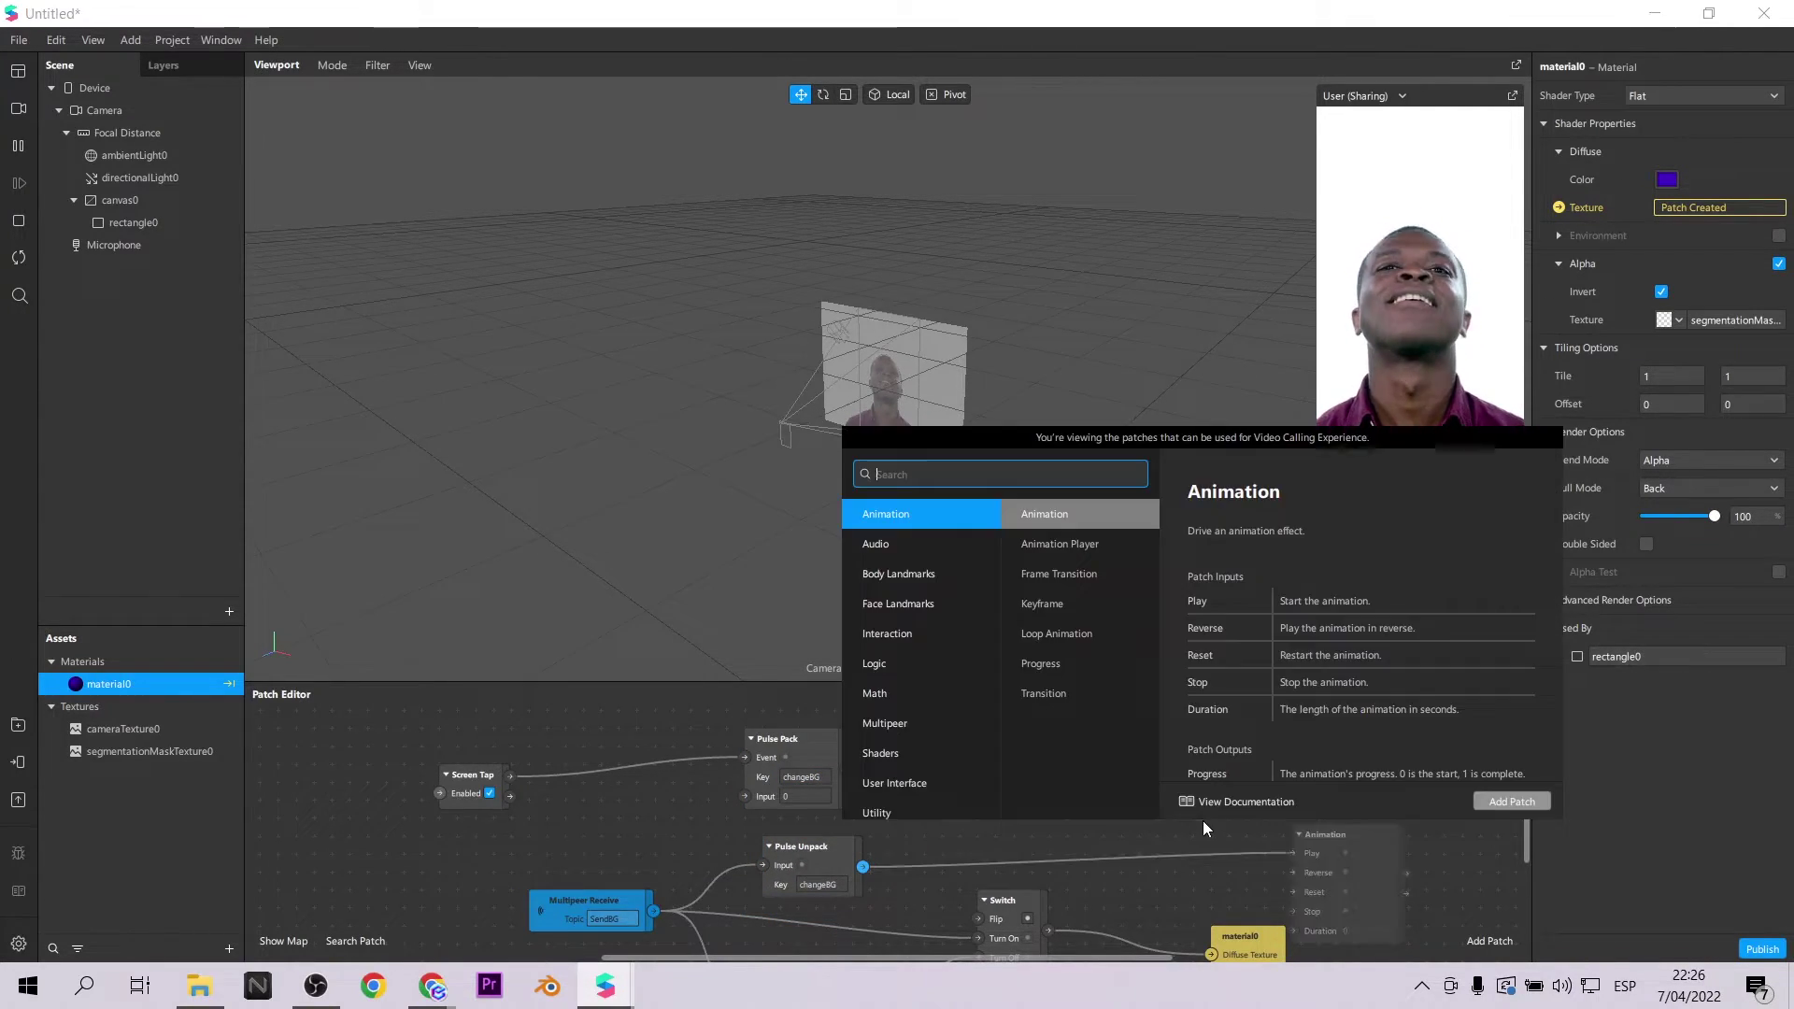
pyautogui.click(1156, 864)
pyautogui.click(818, 849)
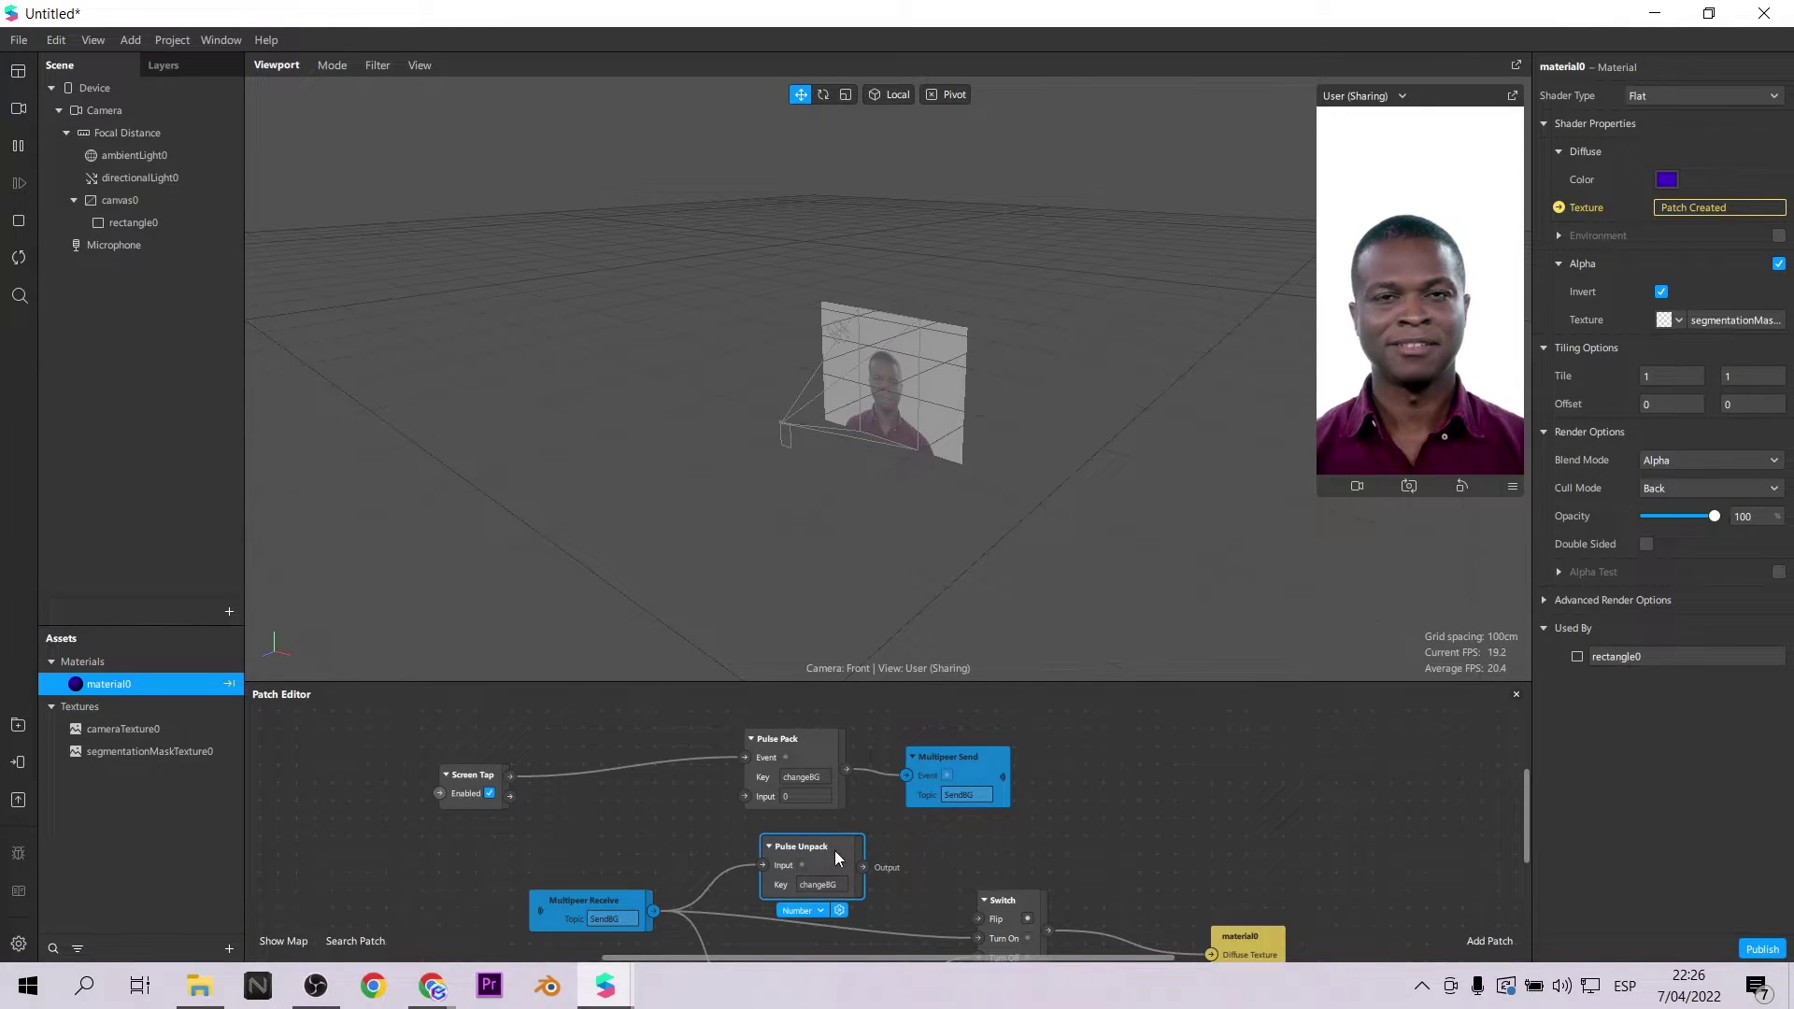
pyautogui.scroll(-1, 841, 858)
pyautogui.scroll(1, 895, 856)
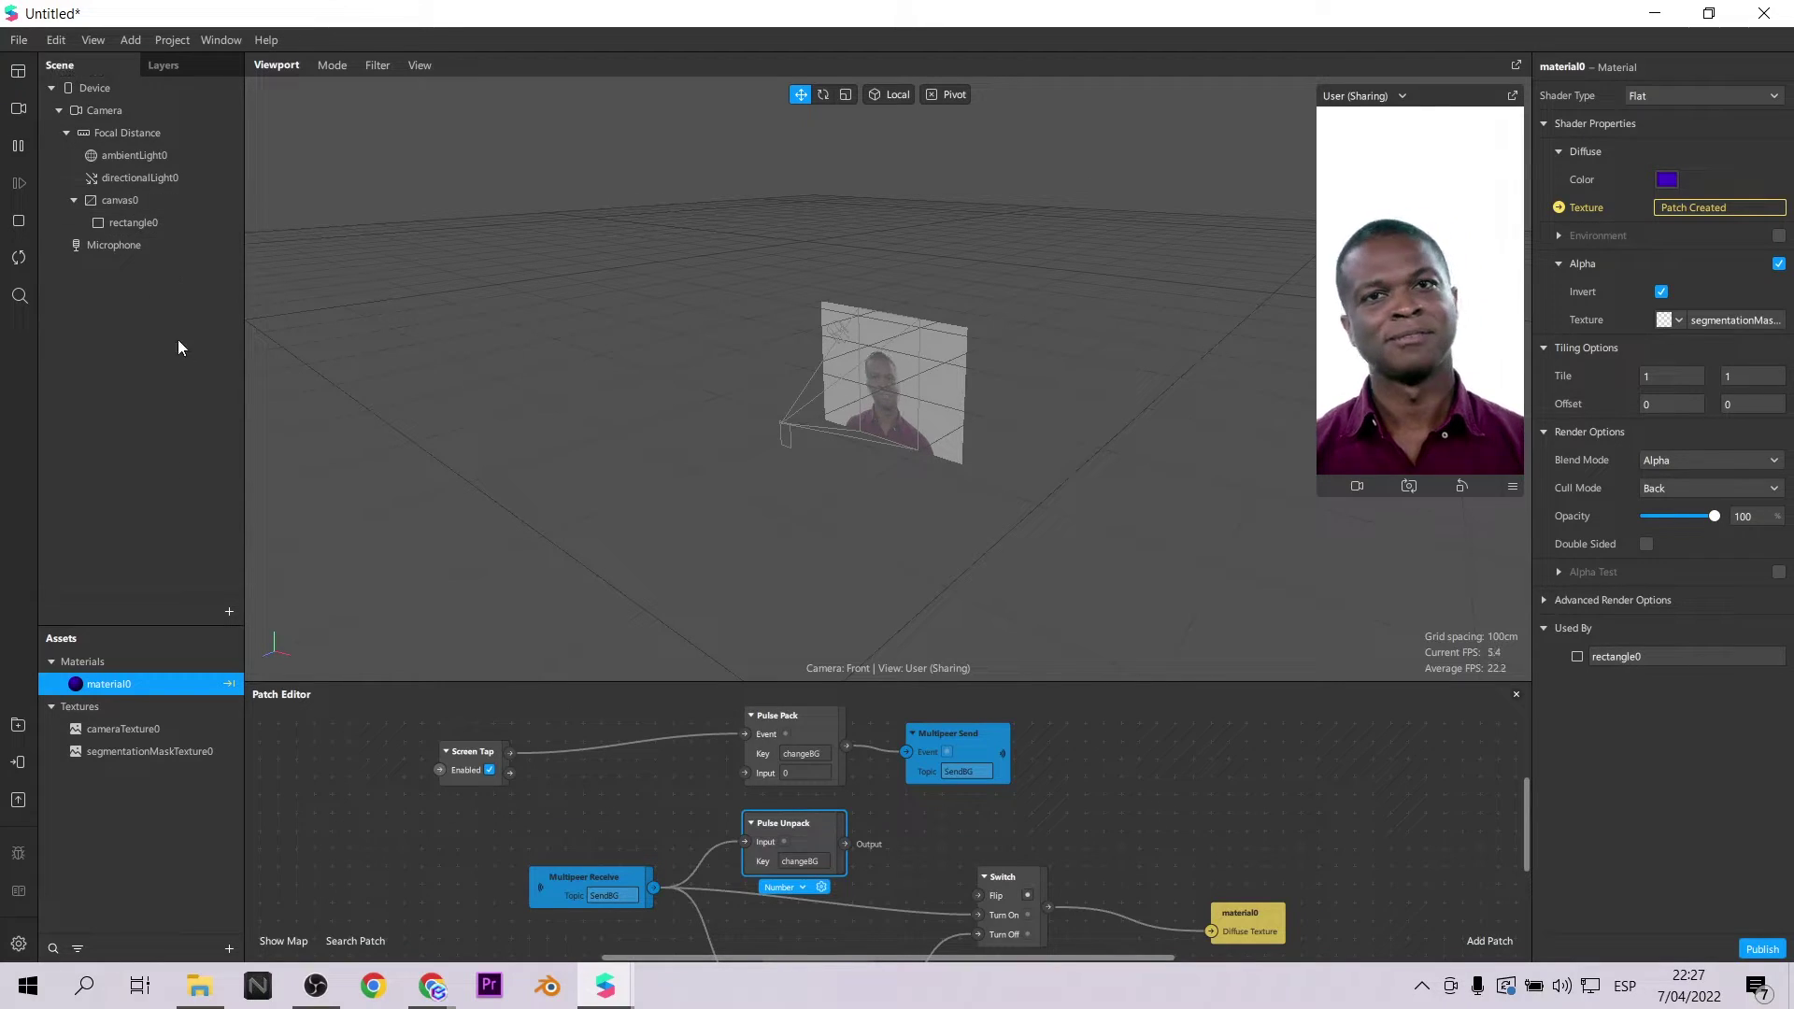
# Request a preview in Spark AR Player for Desktop and save the project as Spark AR Multipeer basic.
pyautogui.click(18, 39)
pyautogui.click(135, 373)
pyautogui.write('Spark AR Multipeer')
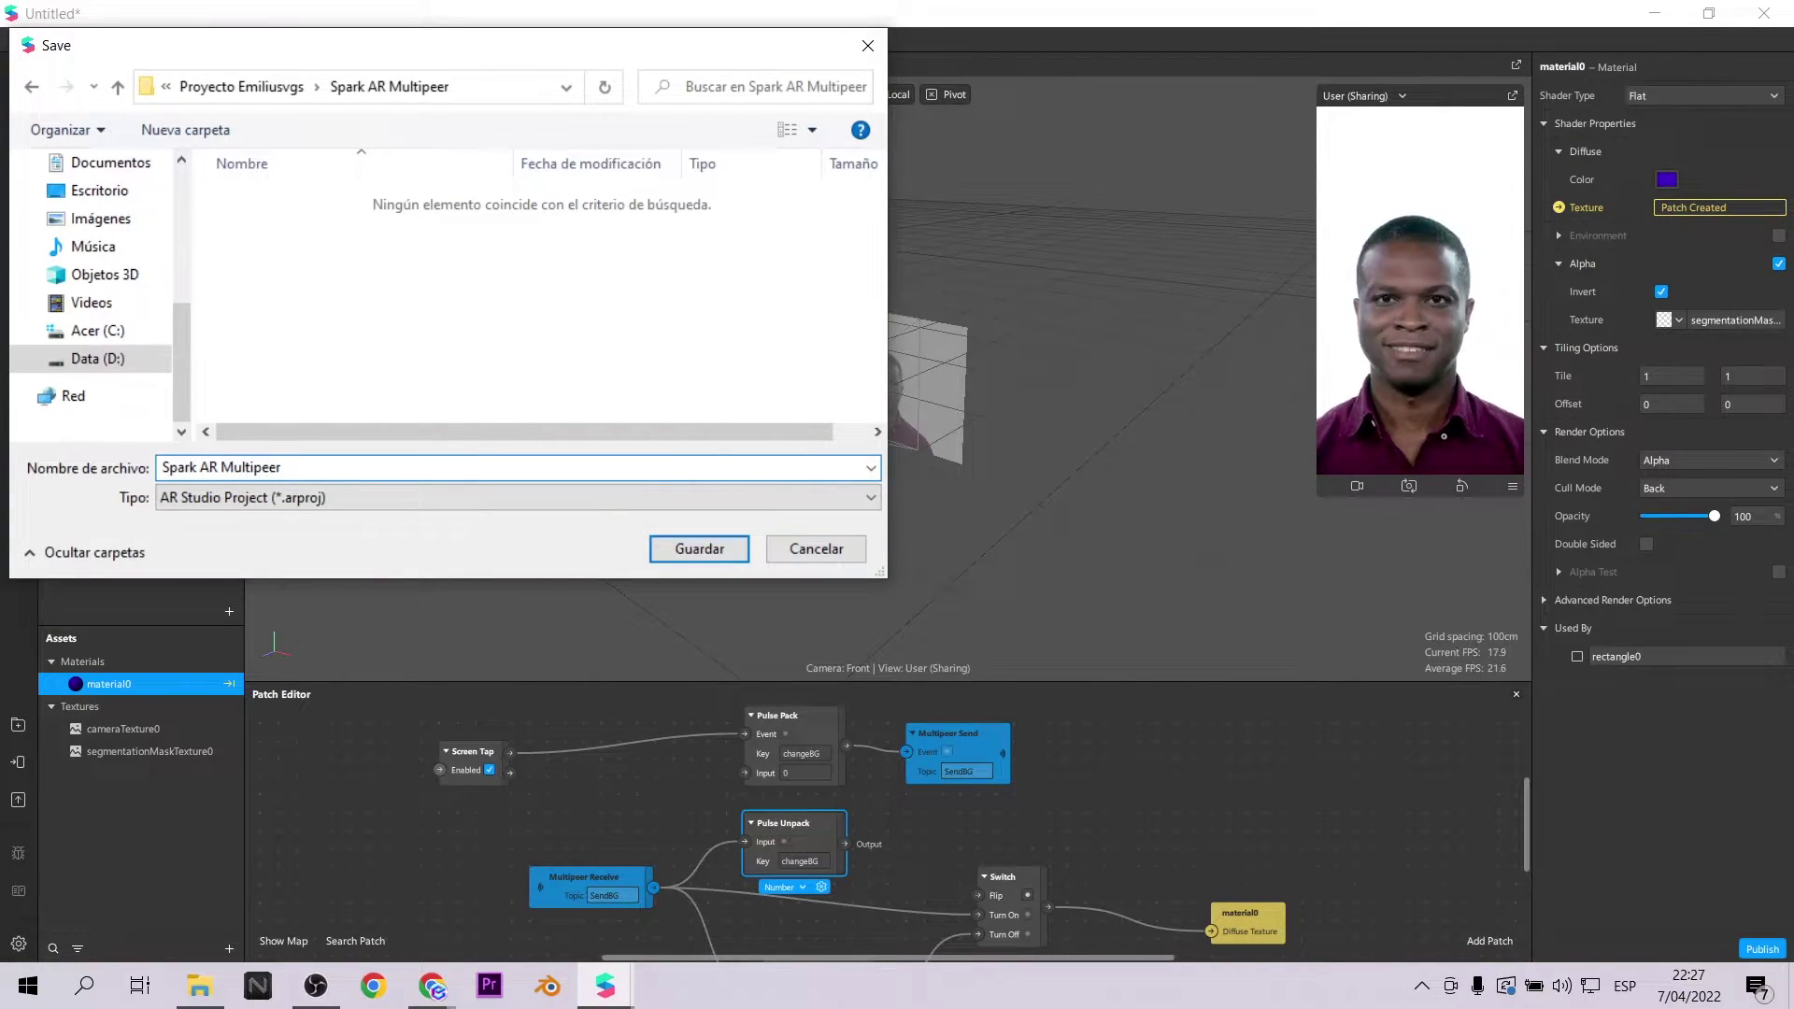
pyautogui.press('Return')
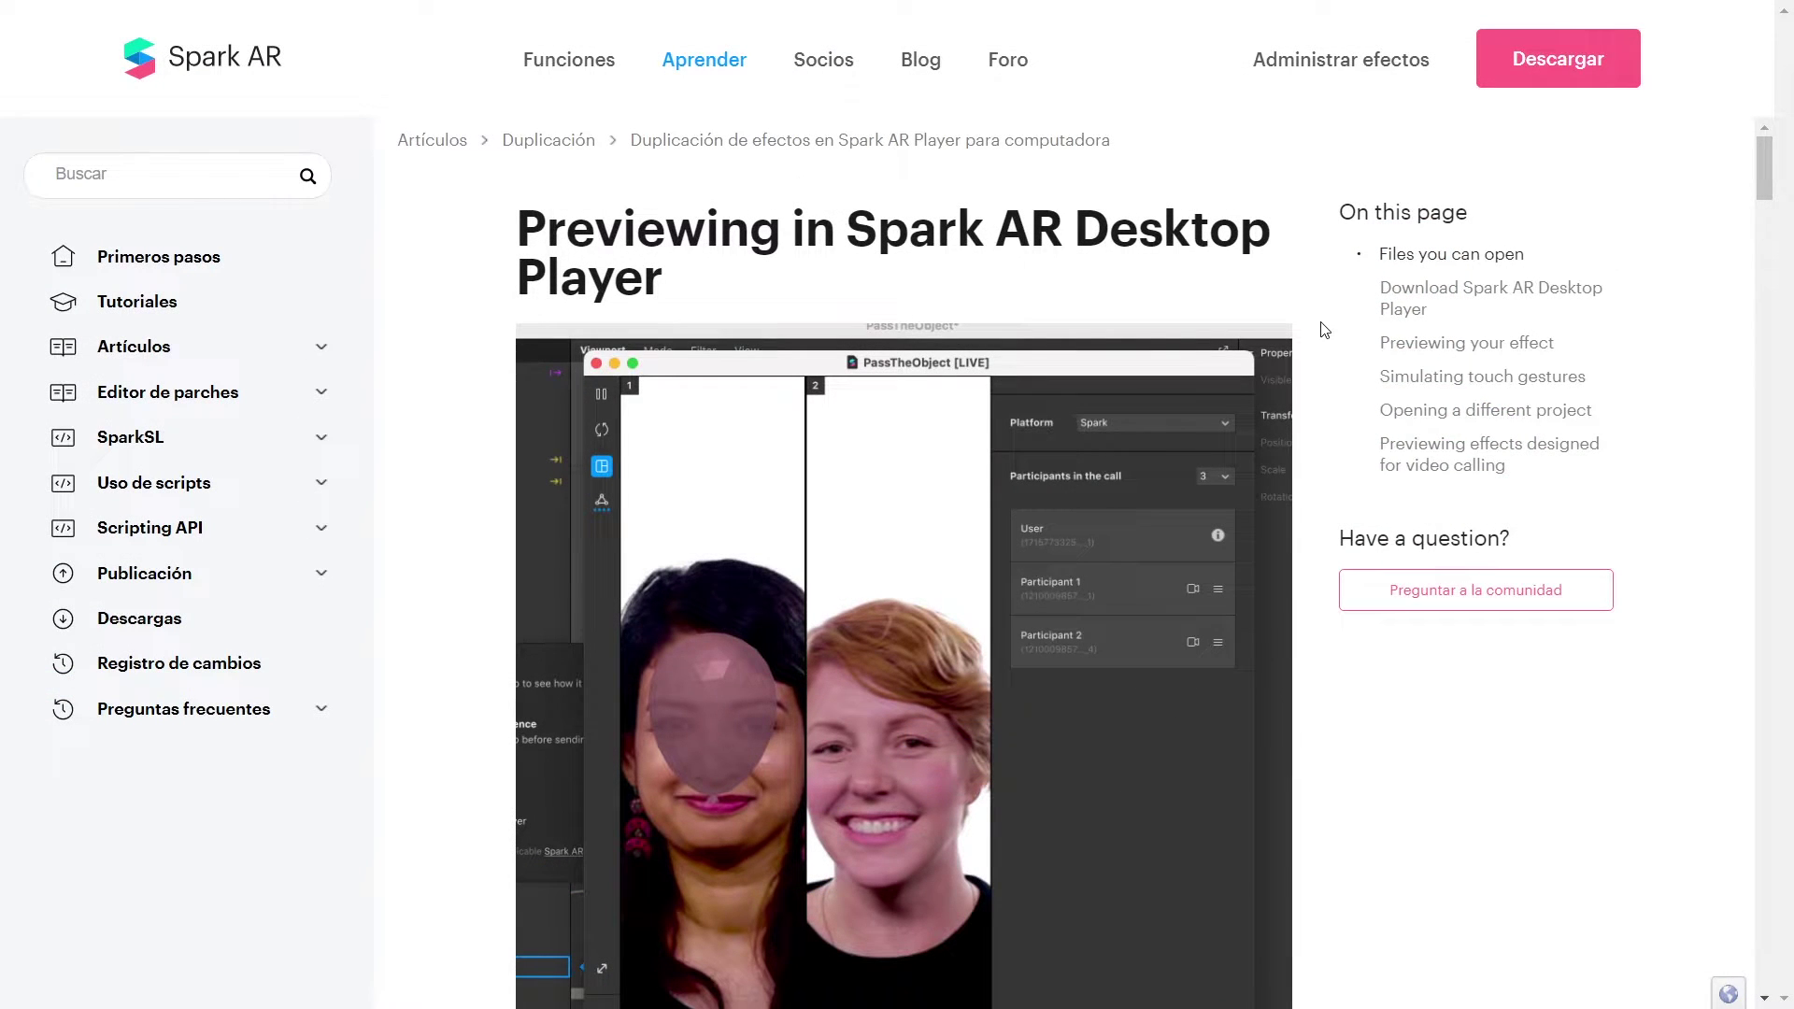
# Review the Spark AR Desktop Player previewing guide and download the Windows version of Spark AR Player for Desktop.
pyautogui.scroll(-5, 1325, 328)
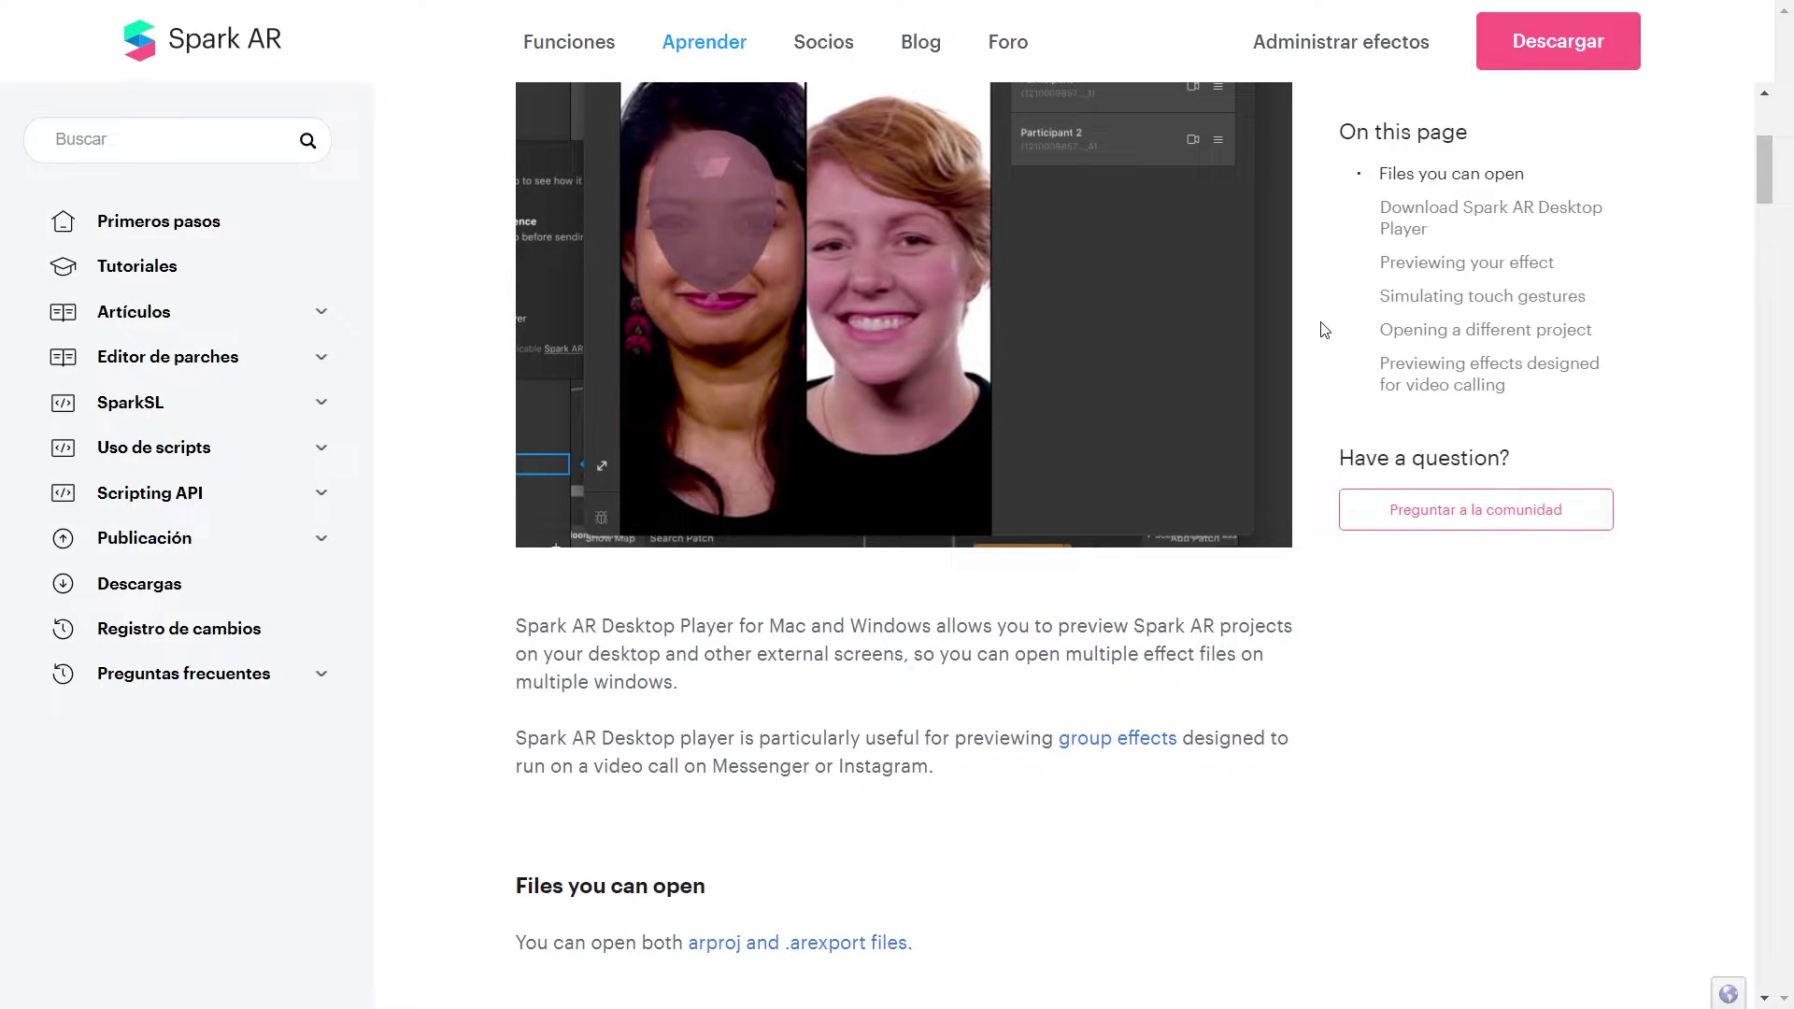
pyautogui.scroll(-7, 1325, 329)
pyautogui.scroll(-18, 1324, 329)
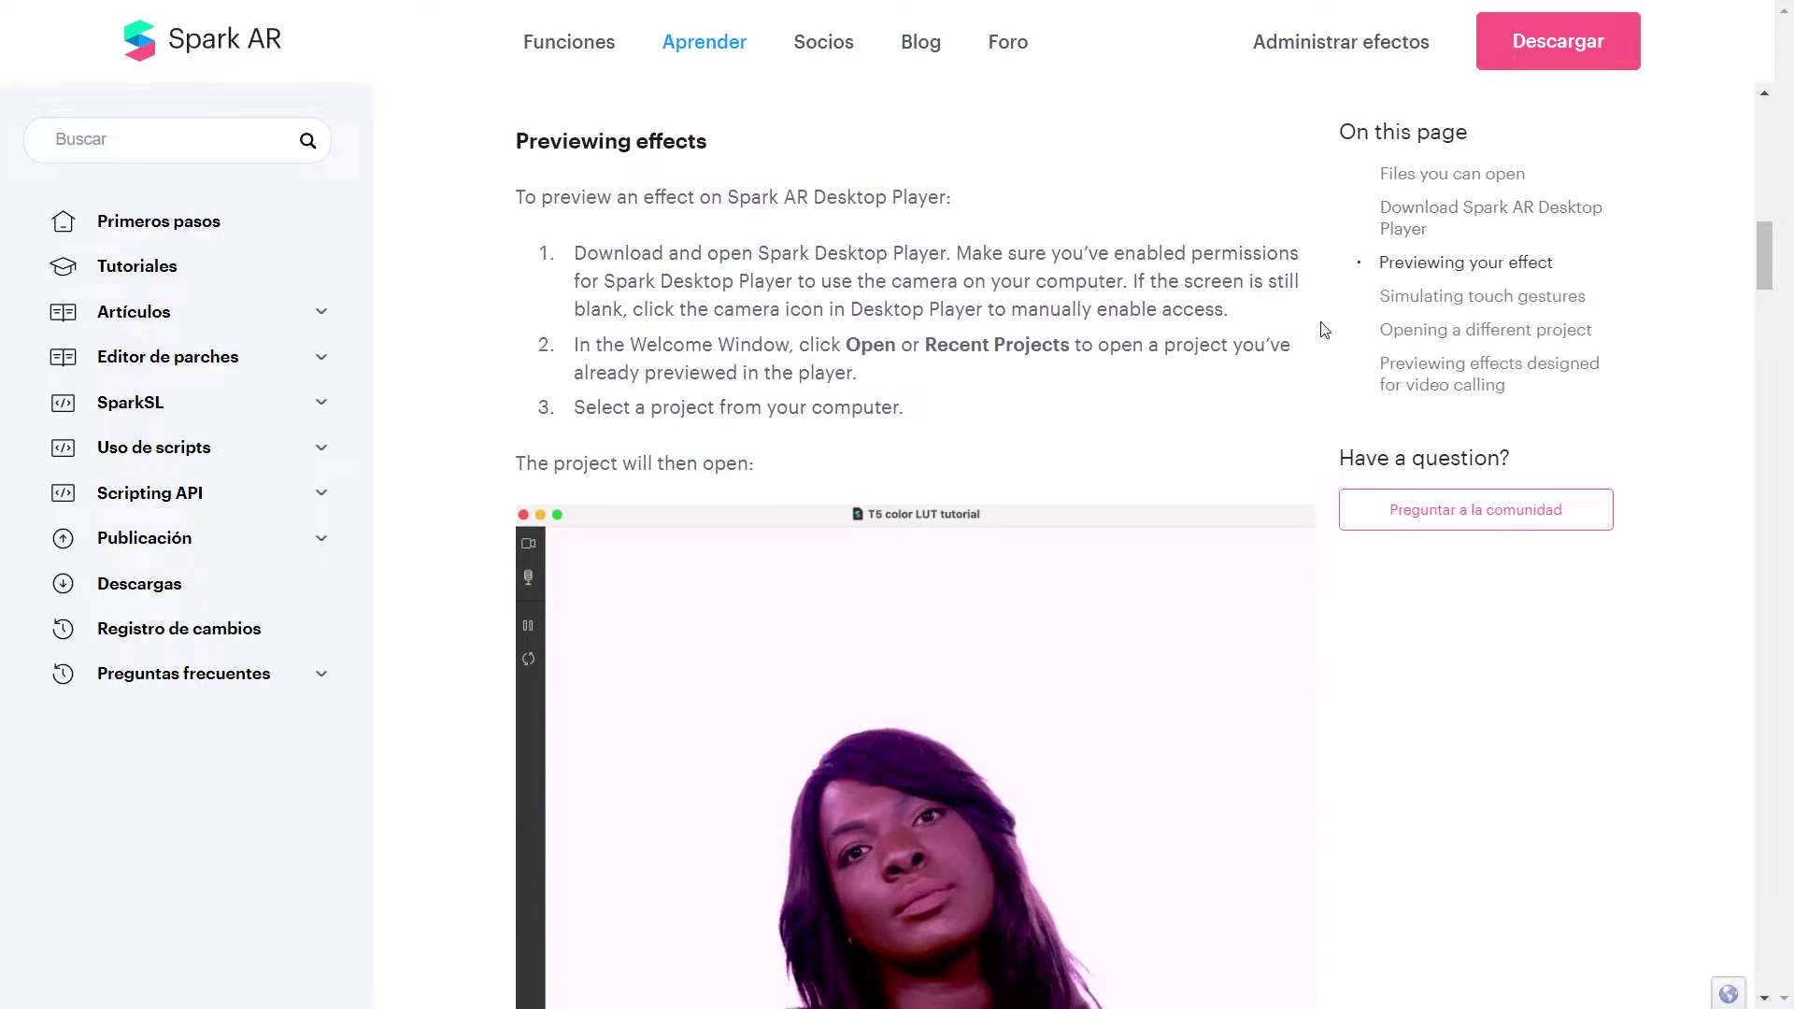
pyautogui.scroll(-10, 1203, 503)
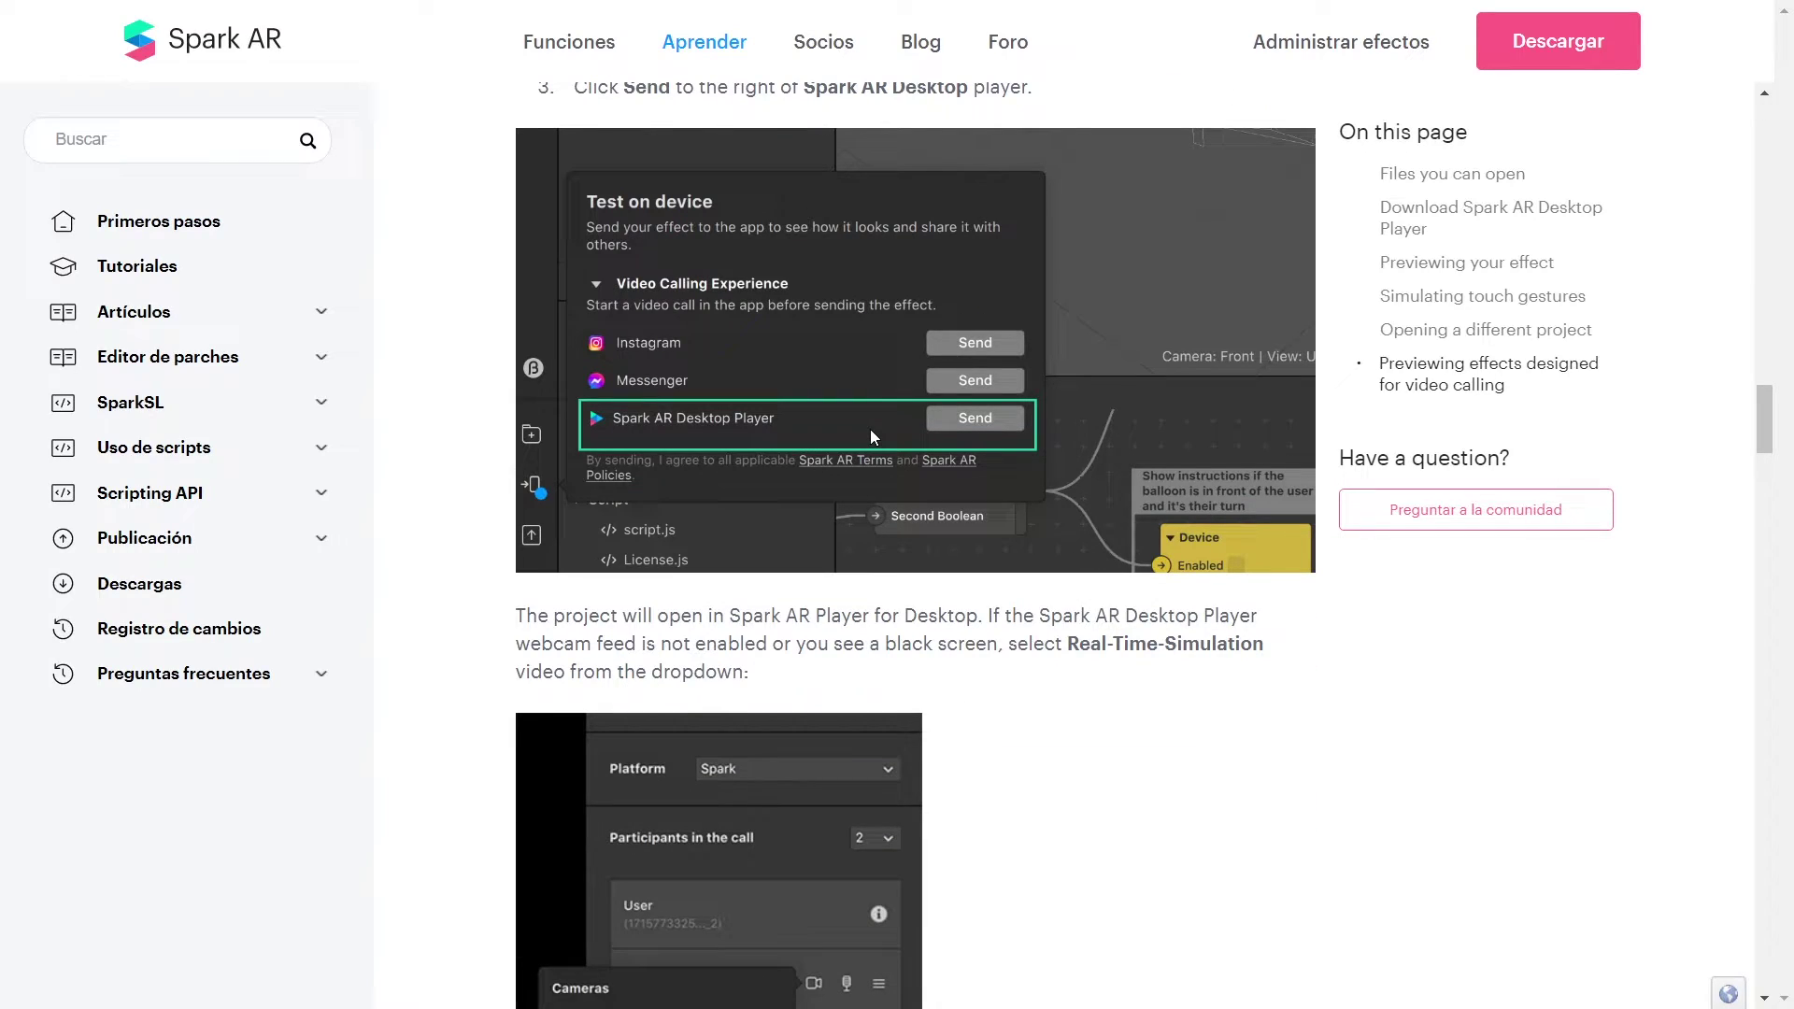
pyautogui.scroll(17, 870, 428)
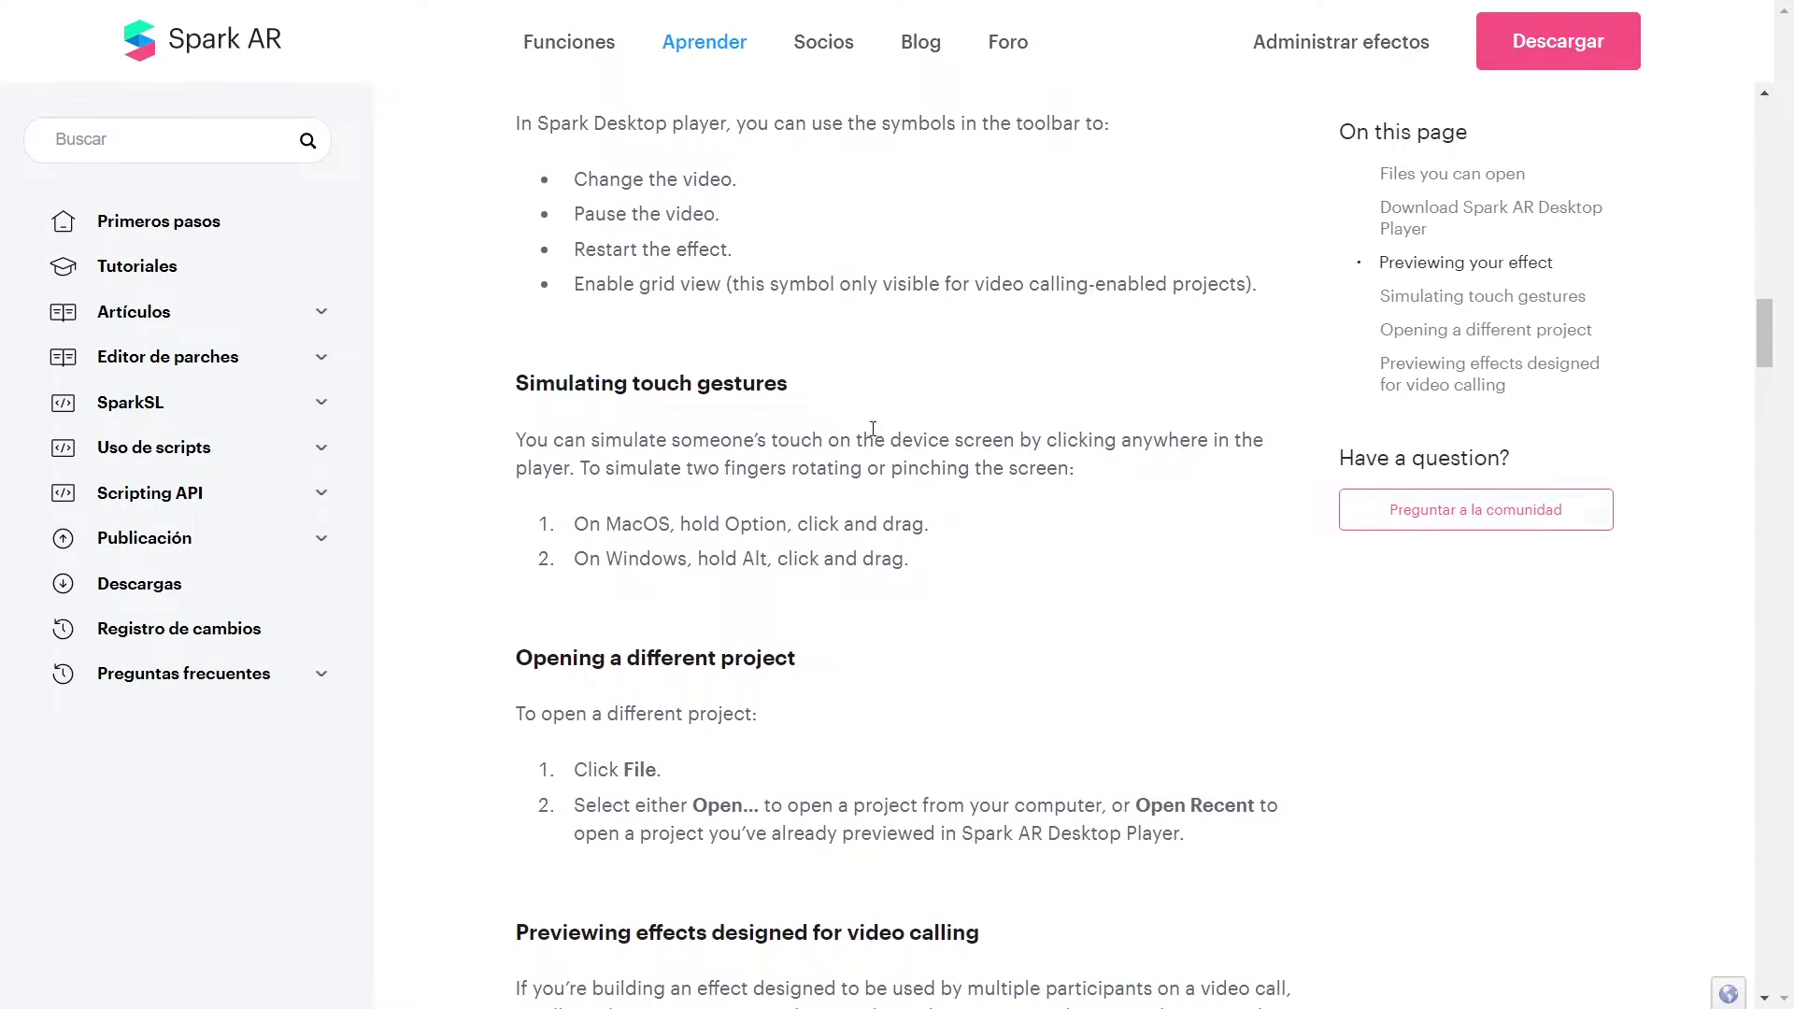
pyautogui.scroll(11, 871, 436)
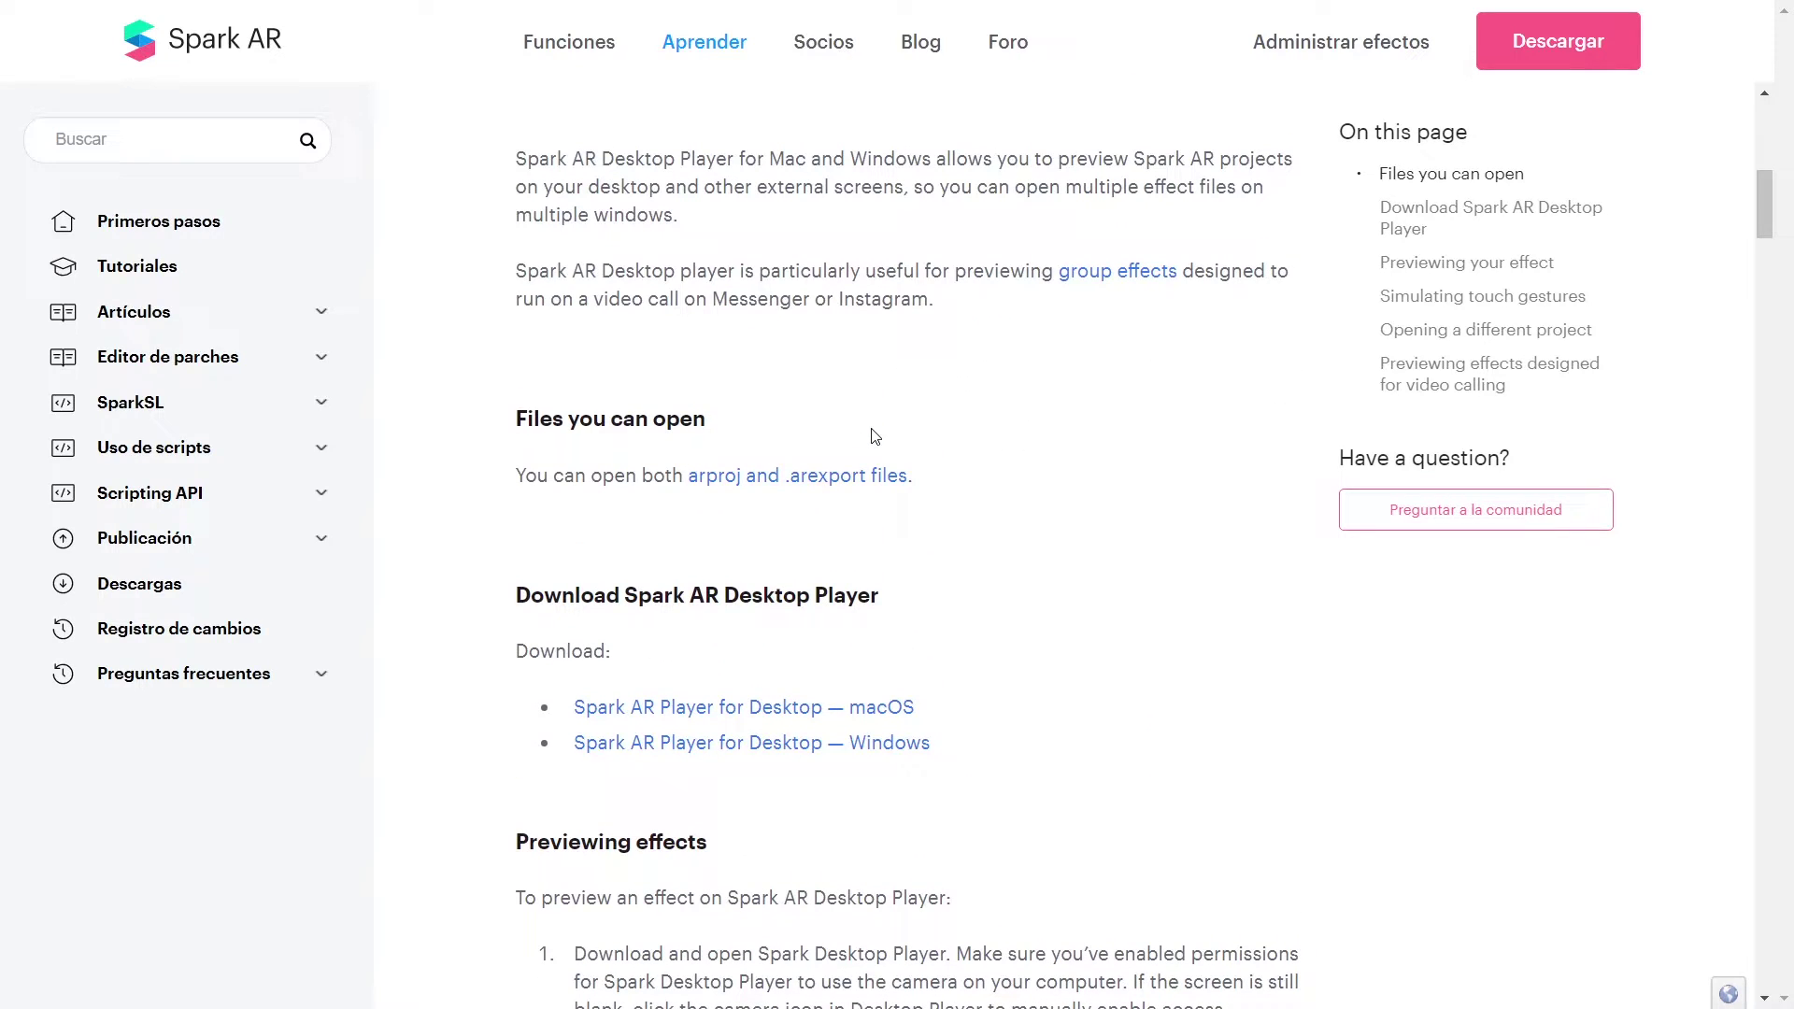
pyautogui.click(888, 746)
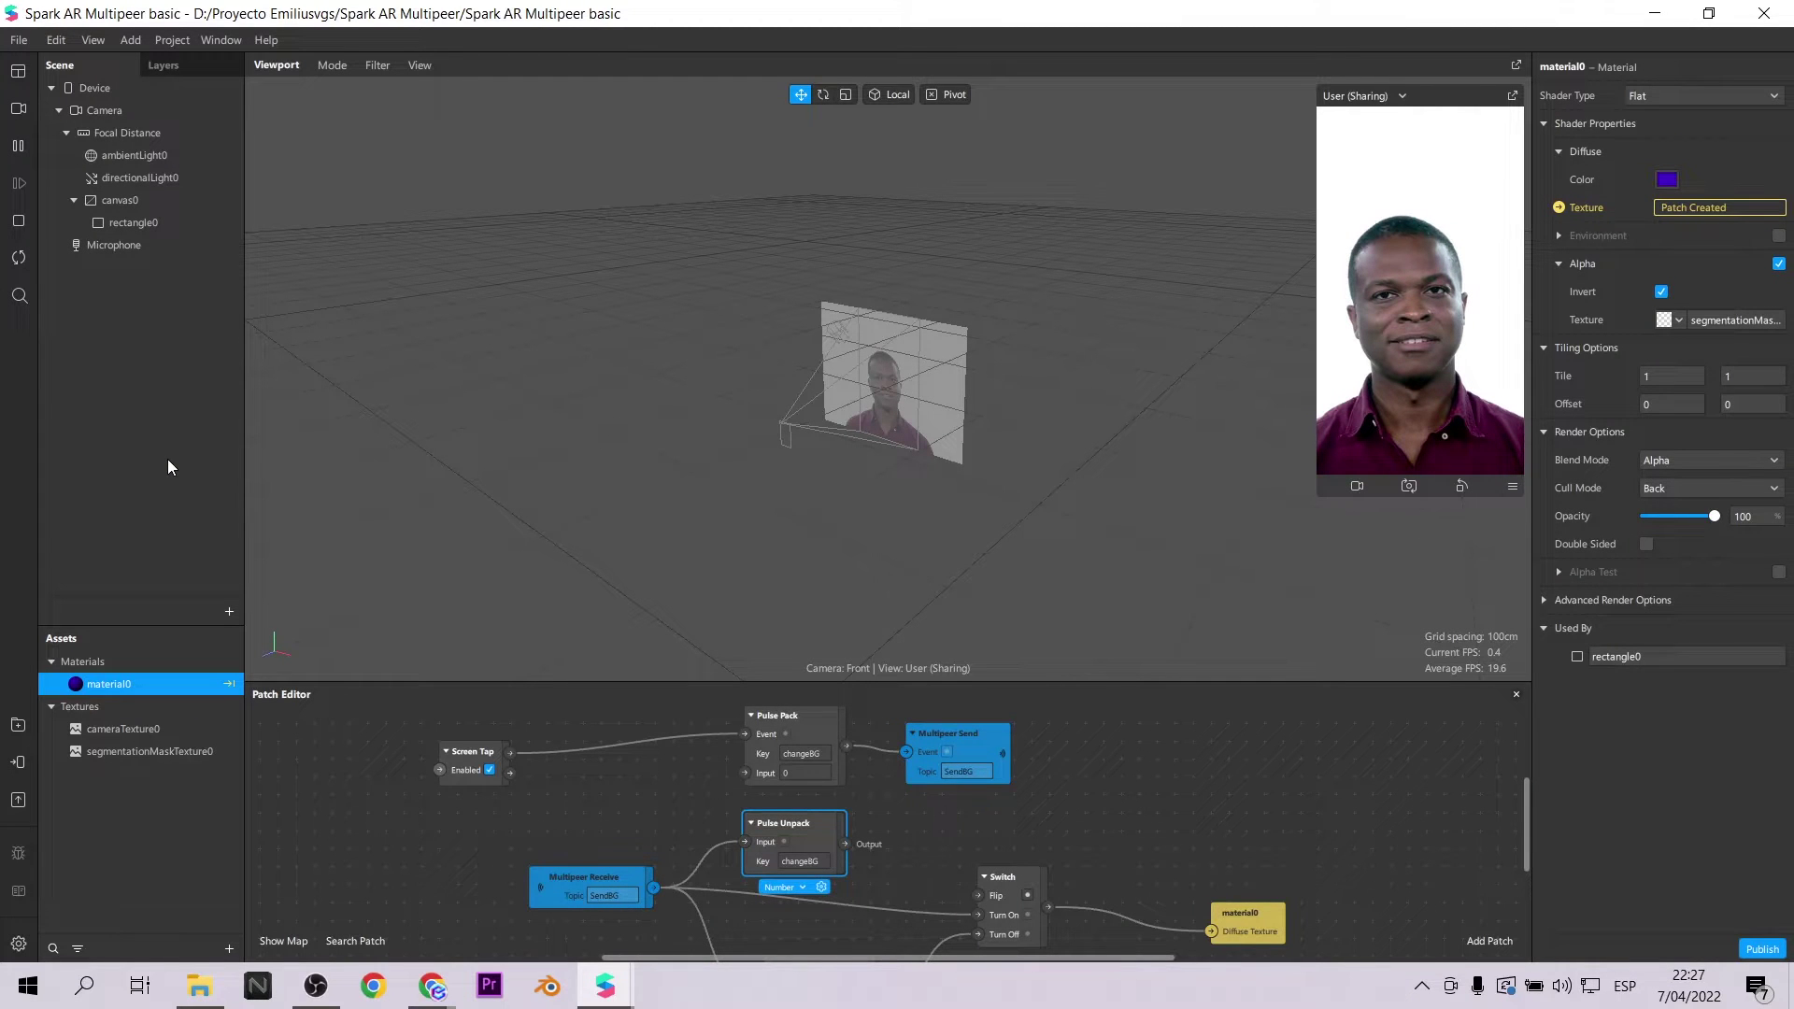
# Preview the project in Spark AR Player for Desktop and enlarge the player window.
pyautogui.click(19, 39)
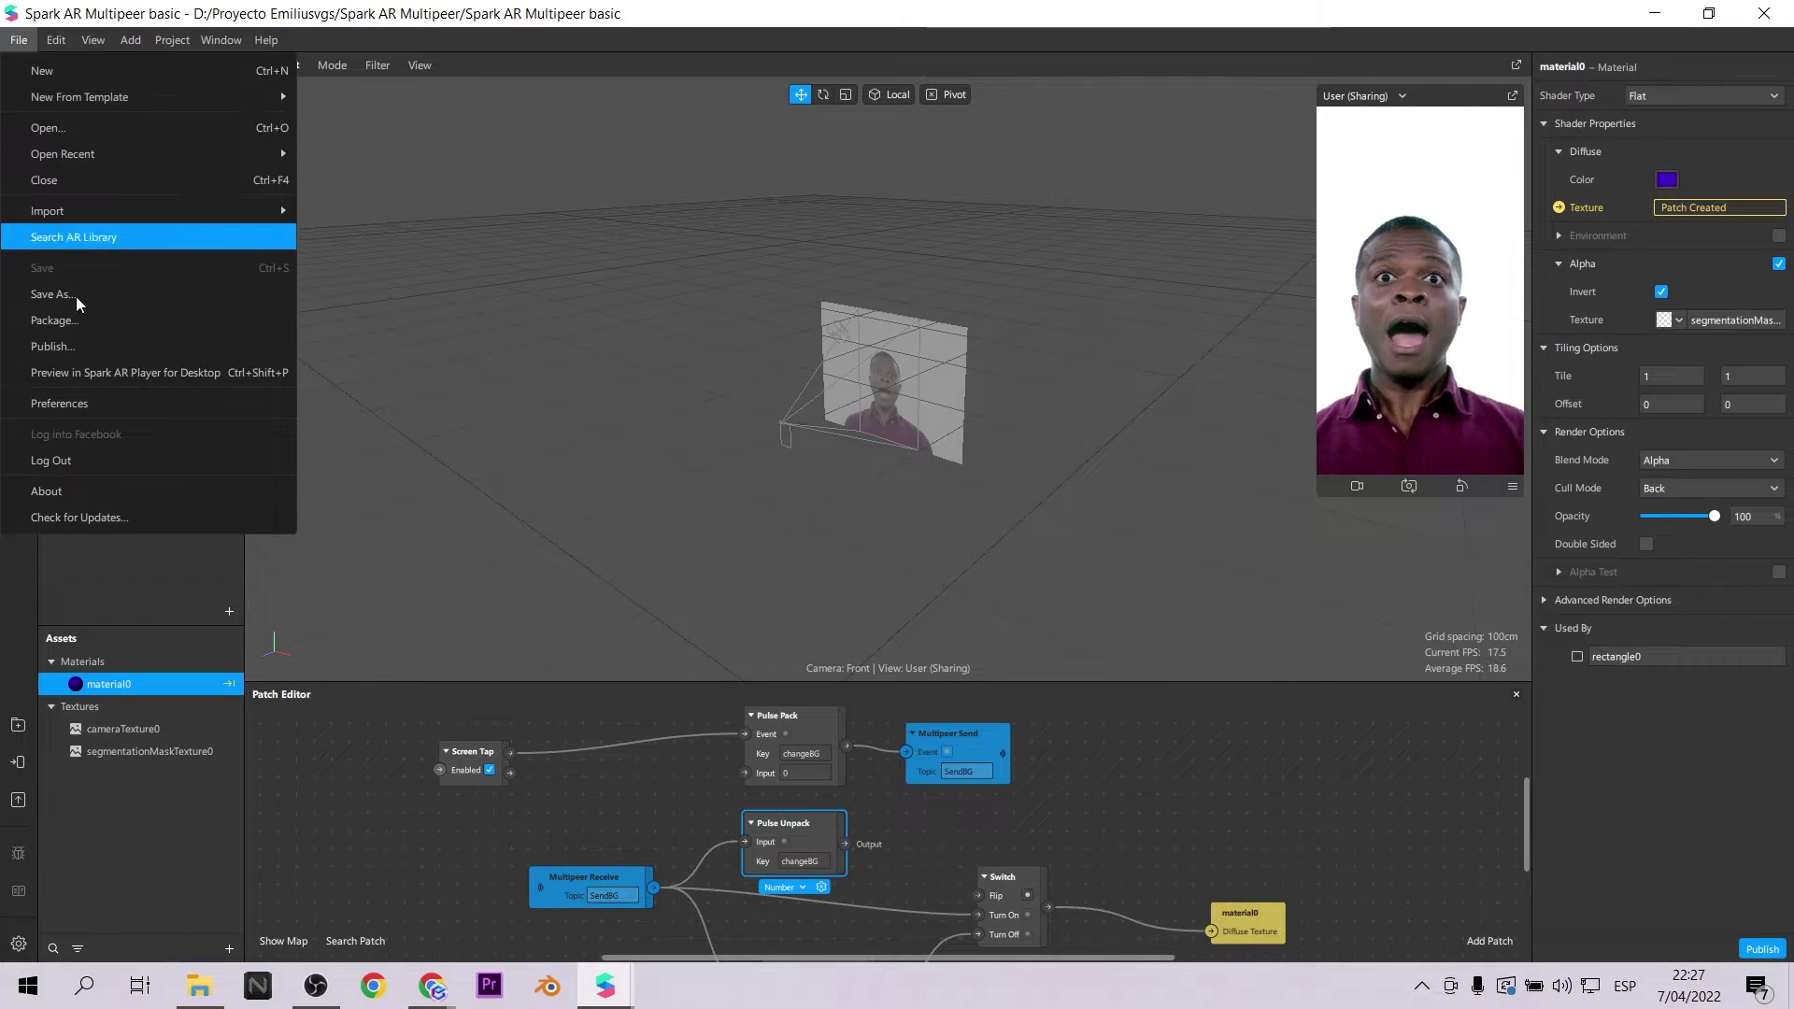
pyautogui.click(132, 374)
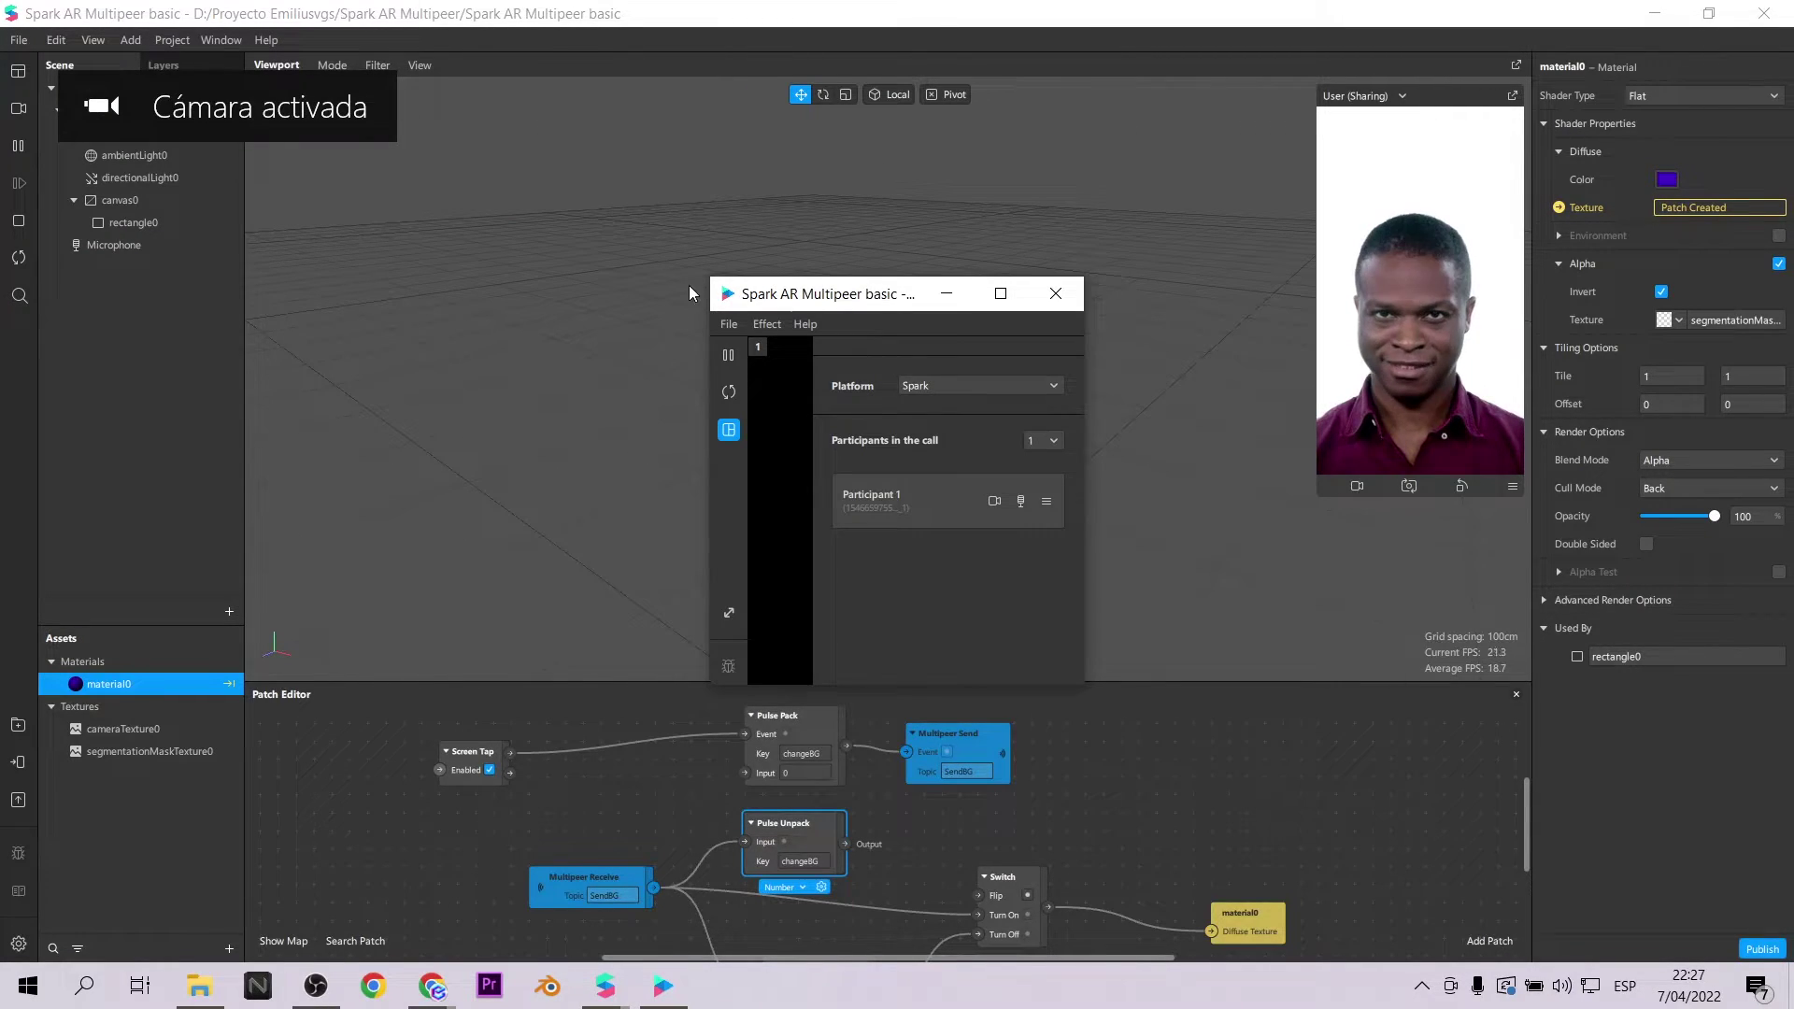
pyautogui.moveTo(702, 372); pyautogui.dragTo(420, 371)
pyautogui.moveTo(884, 245); pyautogui.dragTo(884, 107)
# Set the player's Platform to Messenger and give Participant 1 the third real-time simulation video.
pyautogui.click(942, 220)
pyautogui.click(950, 243)
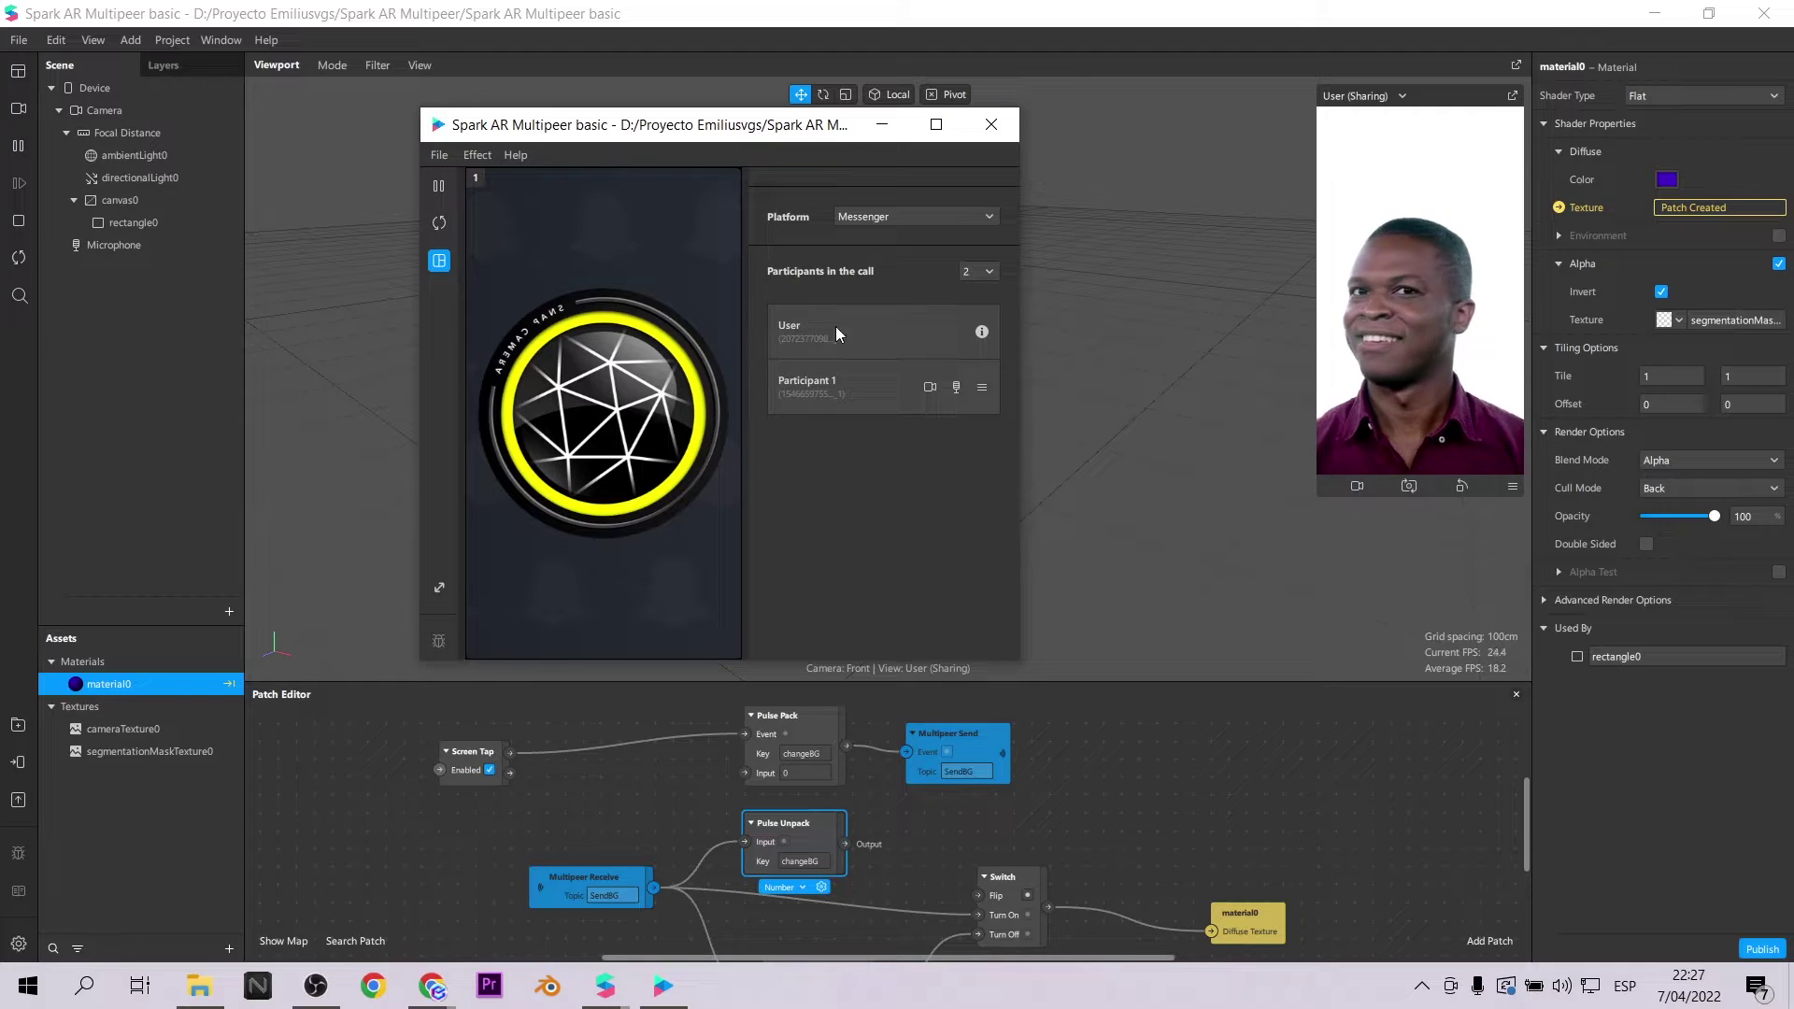
pyautogui.click(930, 386)
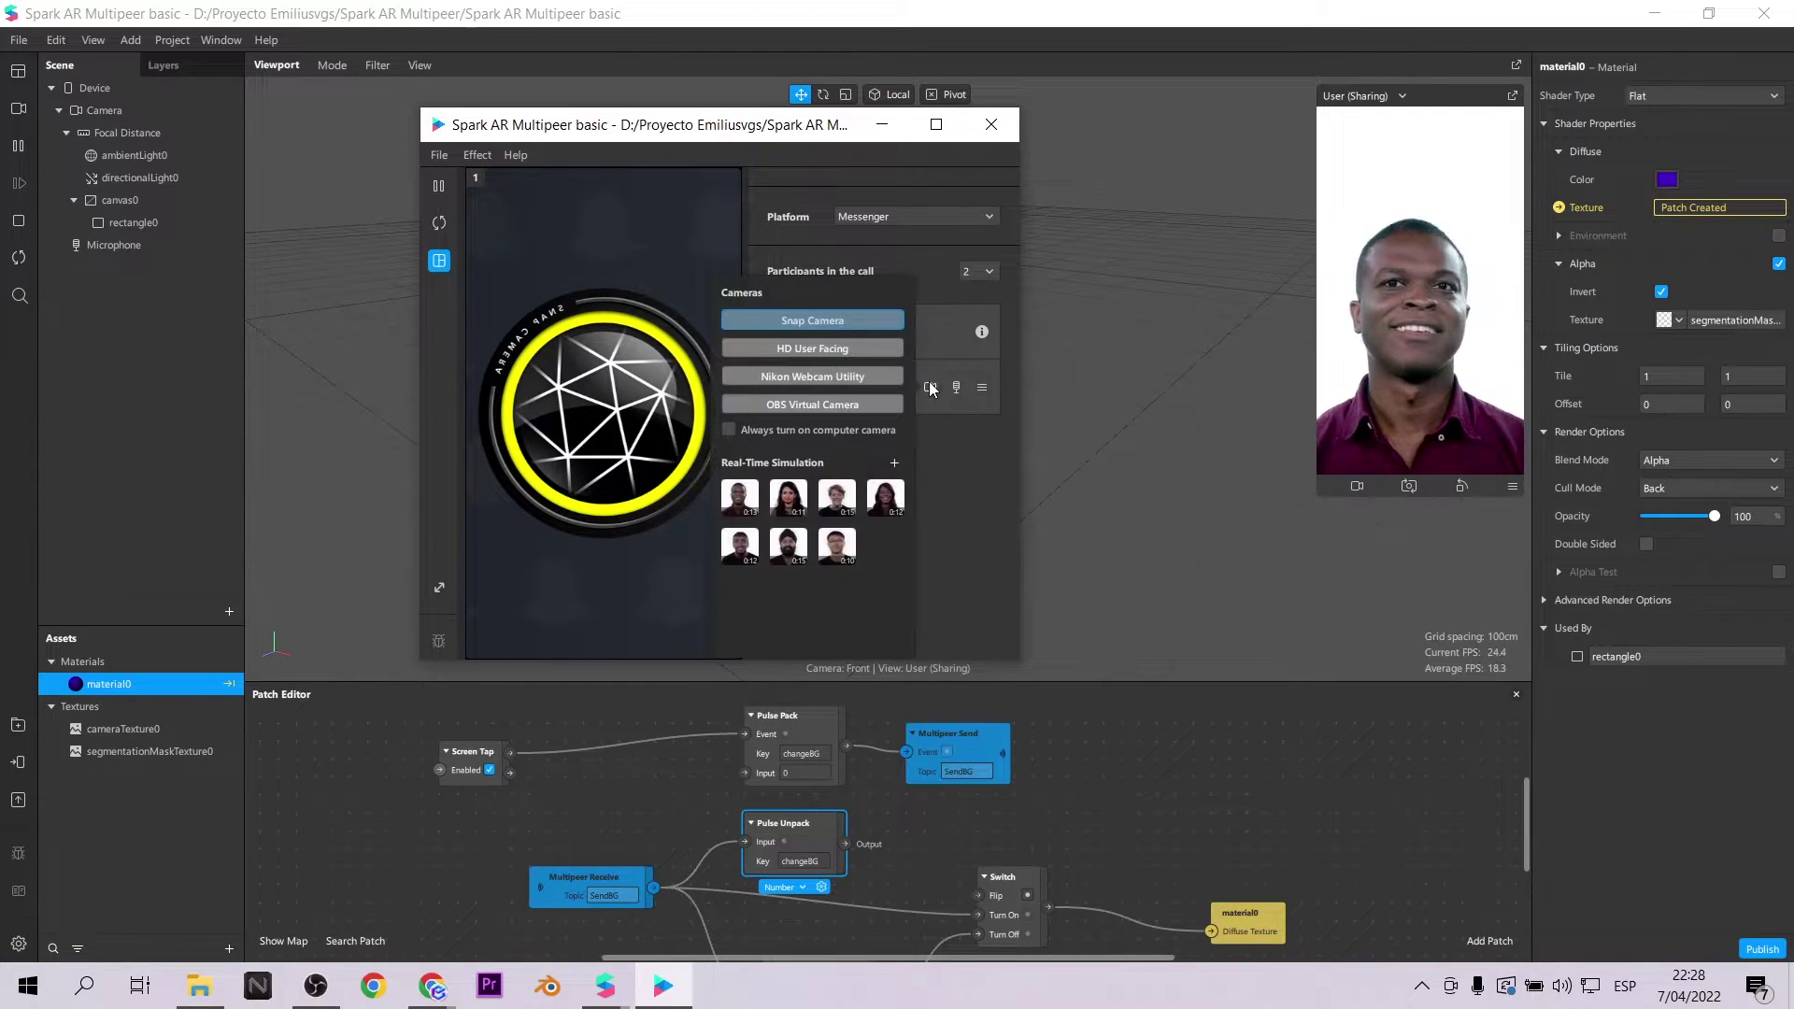
pyautogui.click(836, 498)
# Increase the participants in the call to 3 and give Participant 2 the last real-time simulation video.
pyautogui.click(979, 271)
pyautogui.click(979, 316)
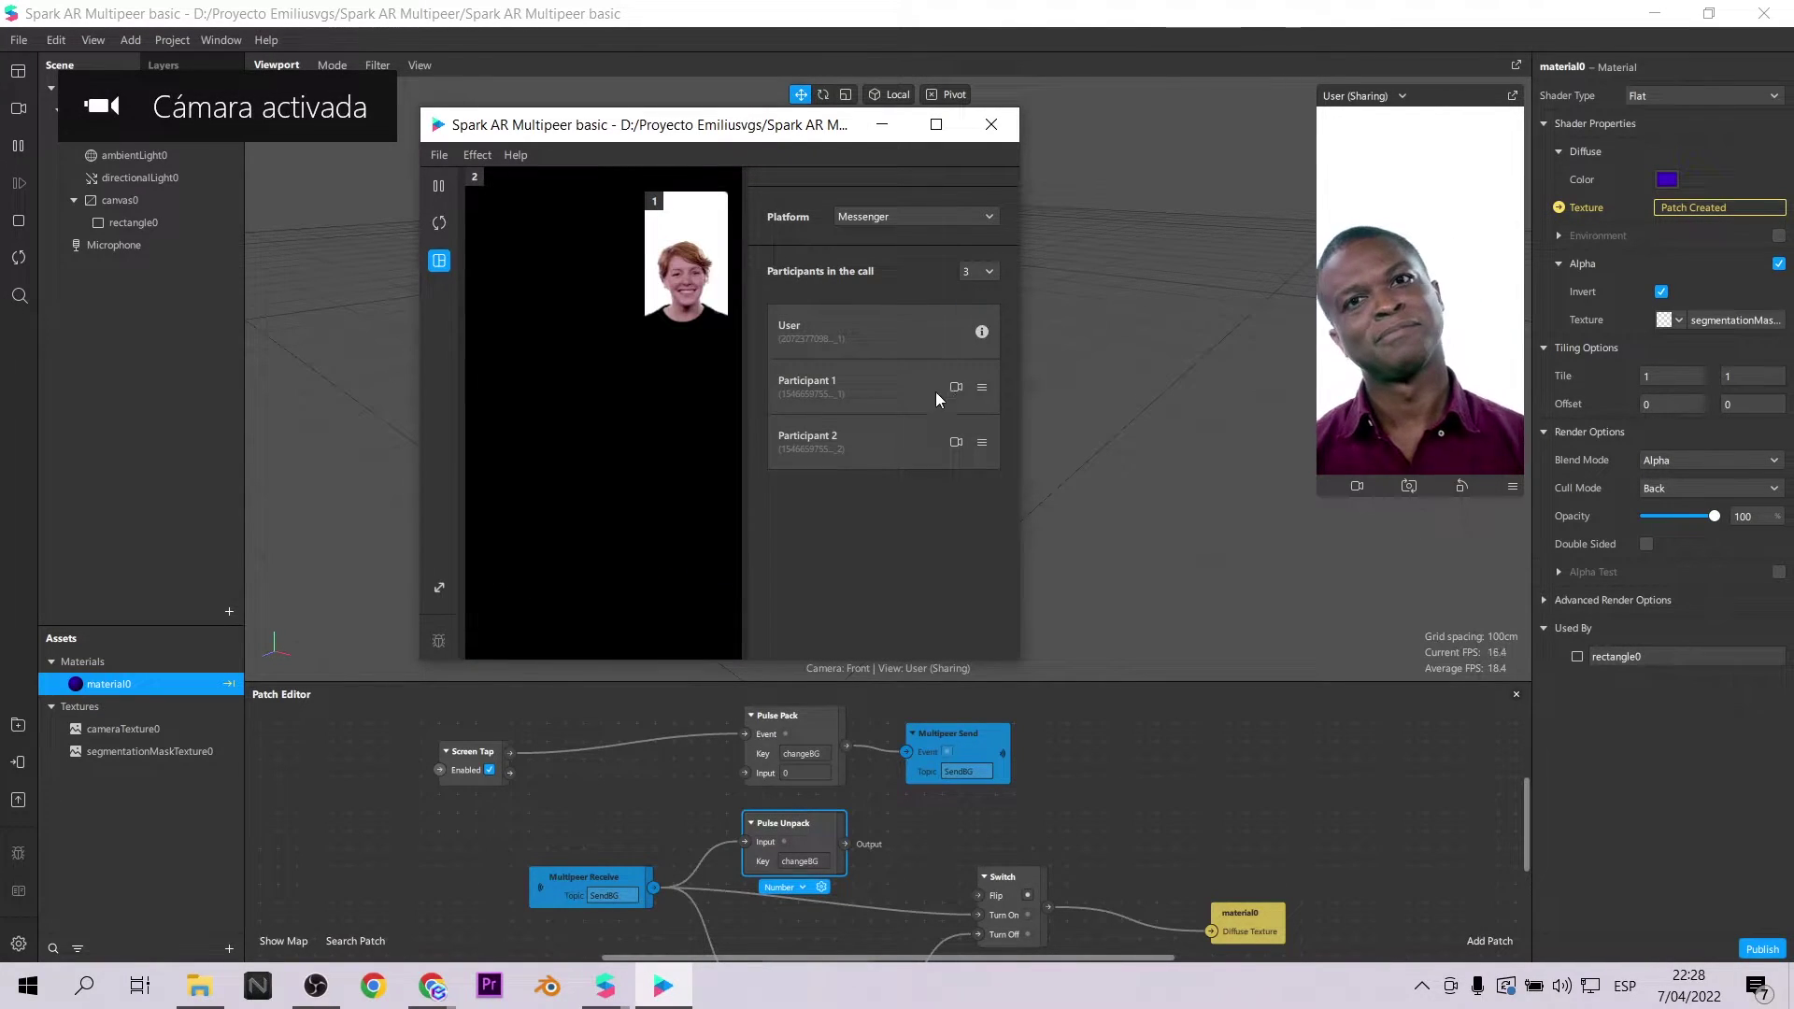
pyautogui.click(957, 444)
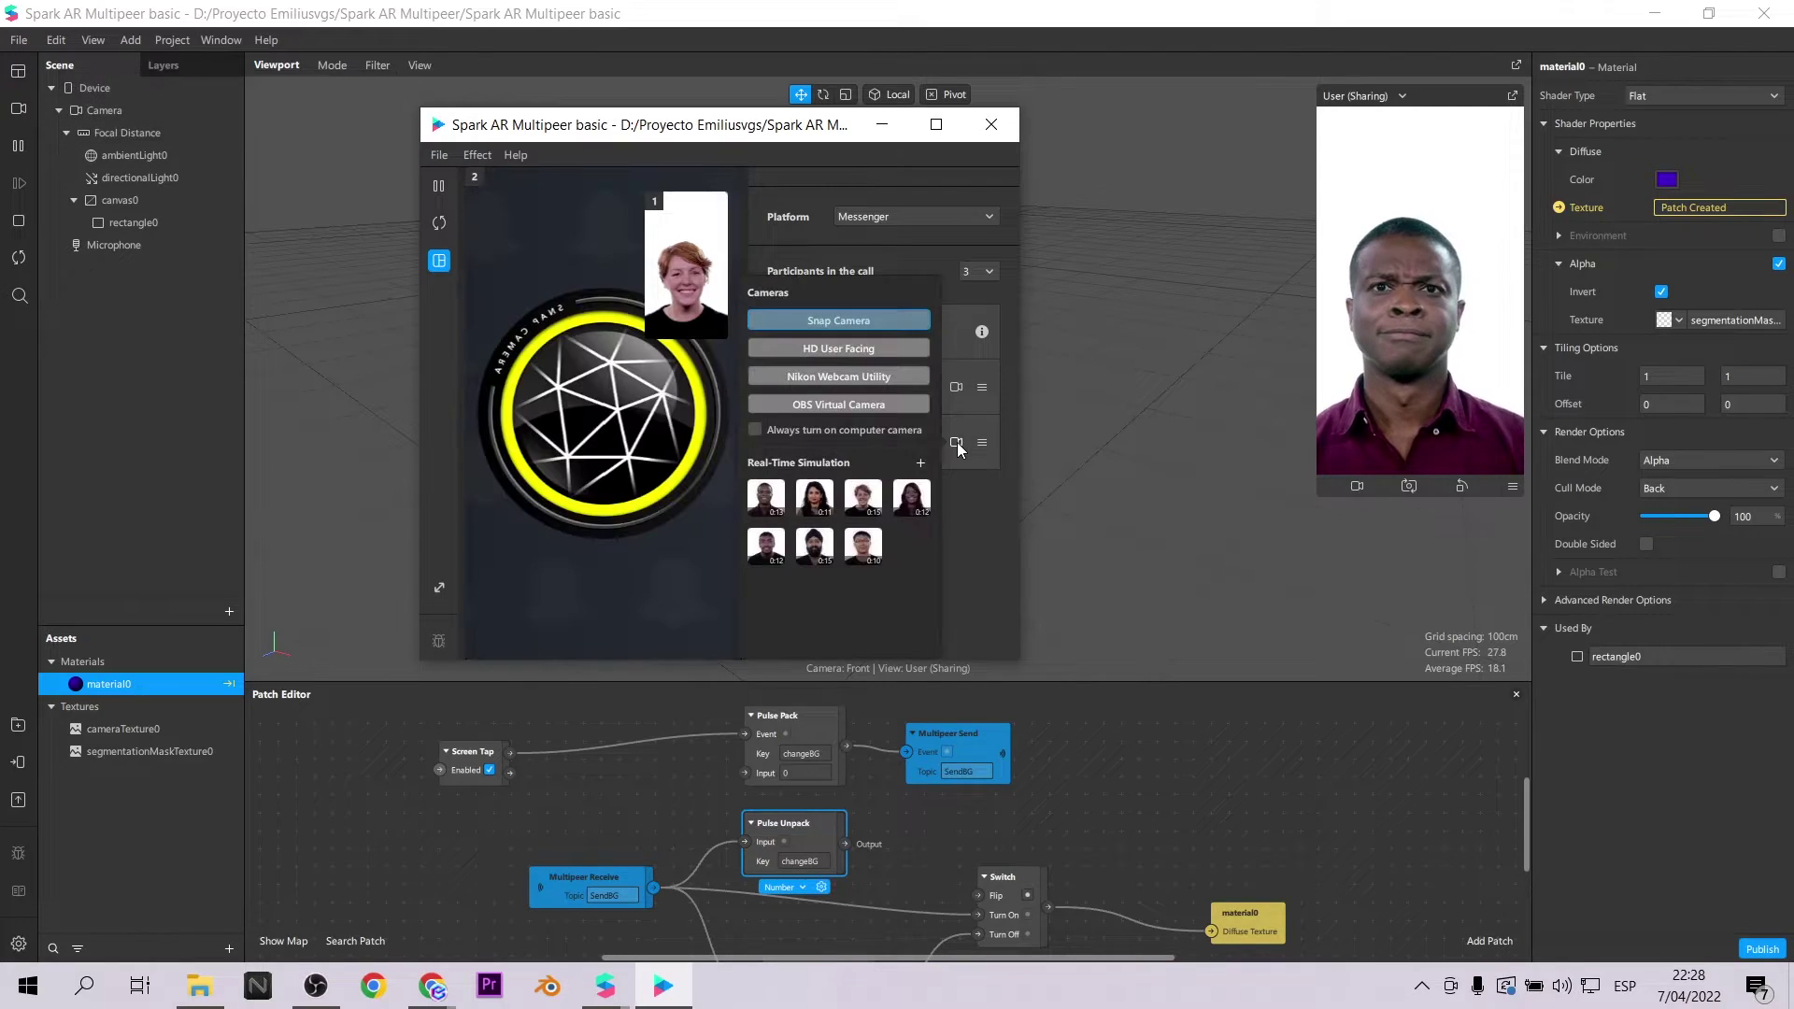
pyautogui.click(861, 547)
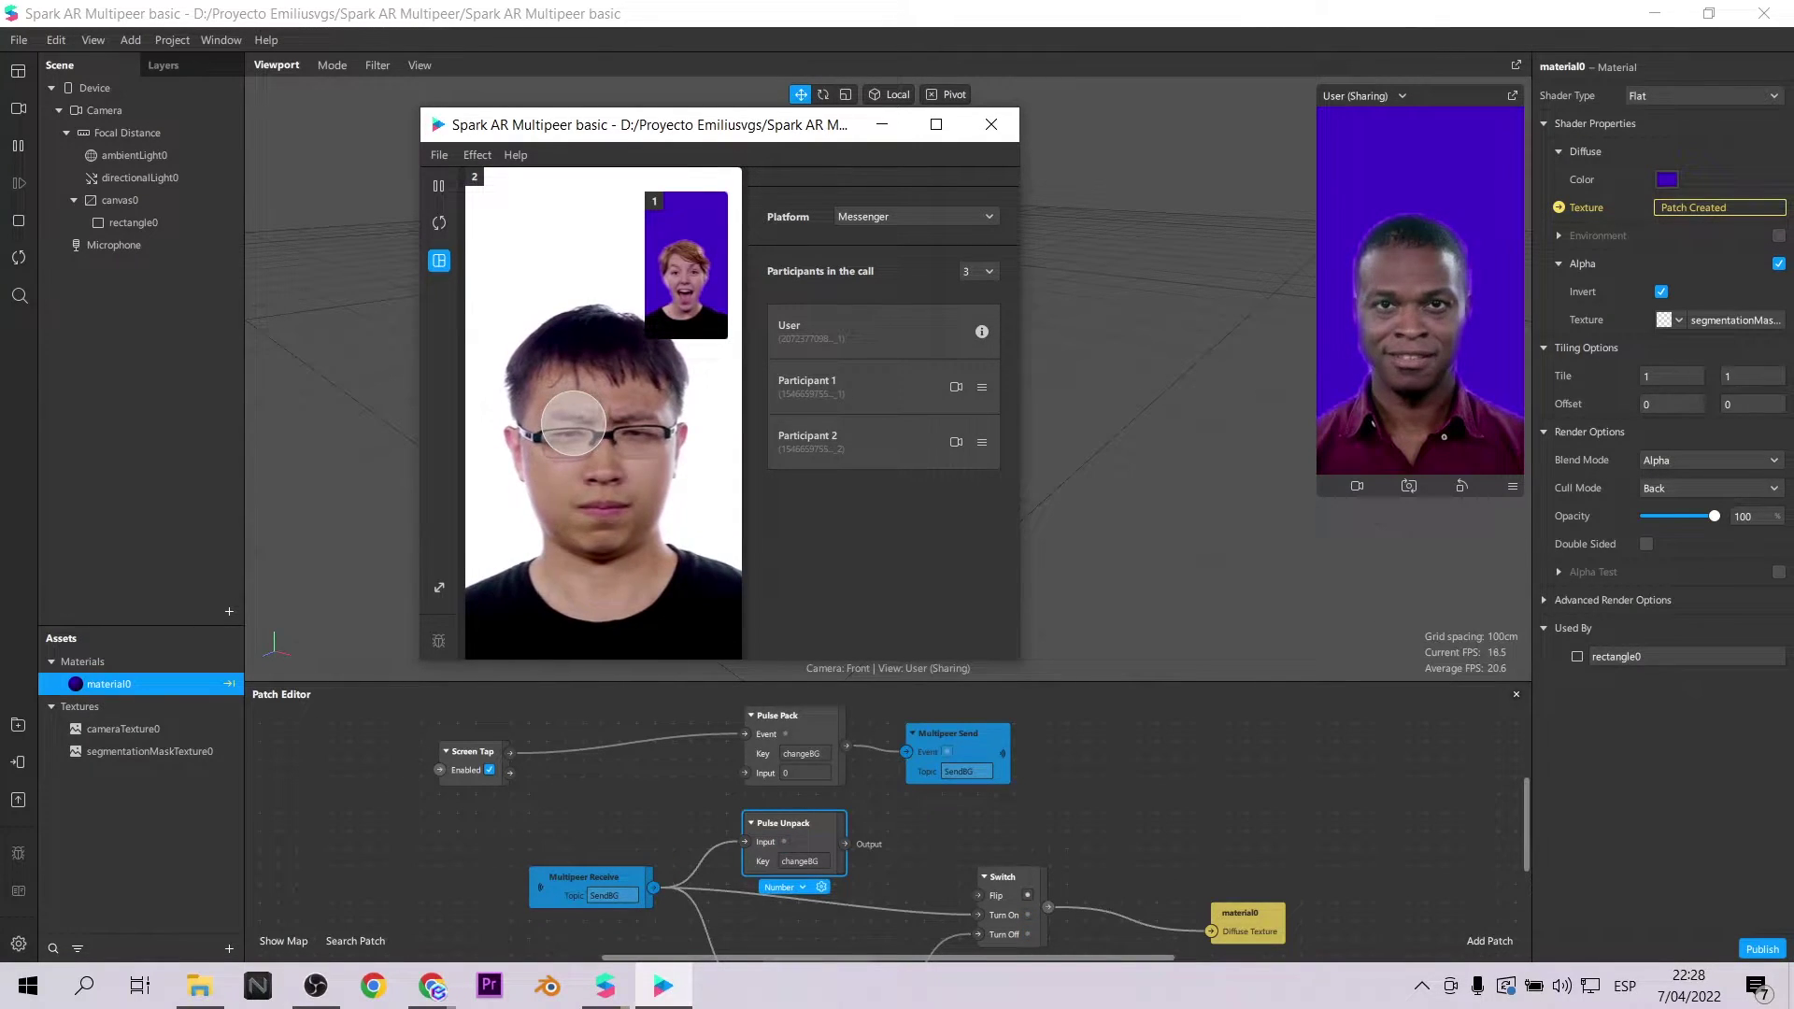
# Test the screen-tap background change on the Participant 1 and Participant 2 videos several times, and close Spark AR Player.
pyautogui.click(585, 381)
pyautogui.click(686, 243)
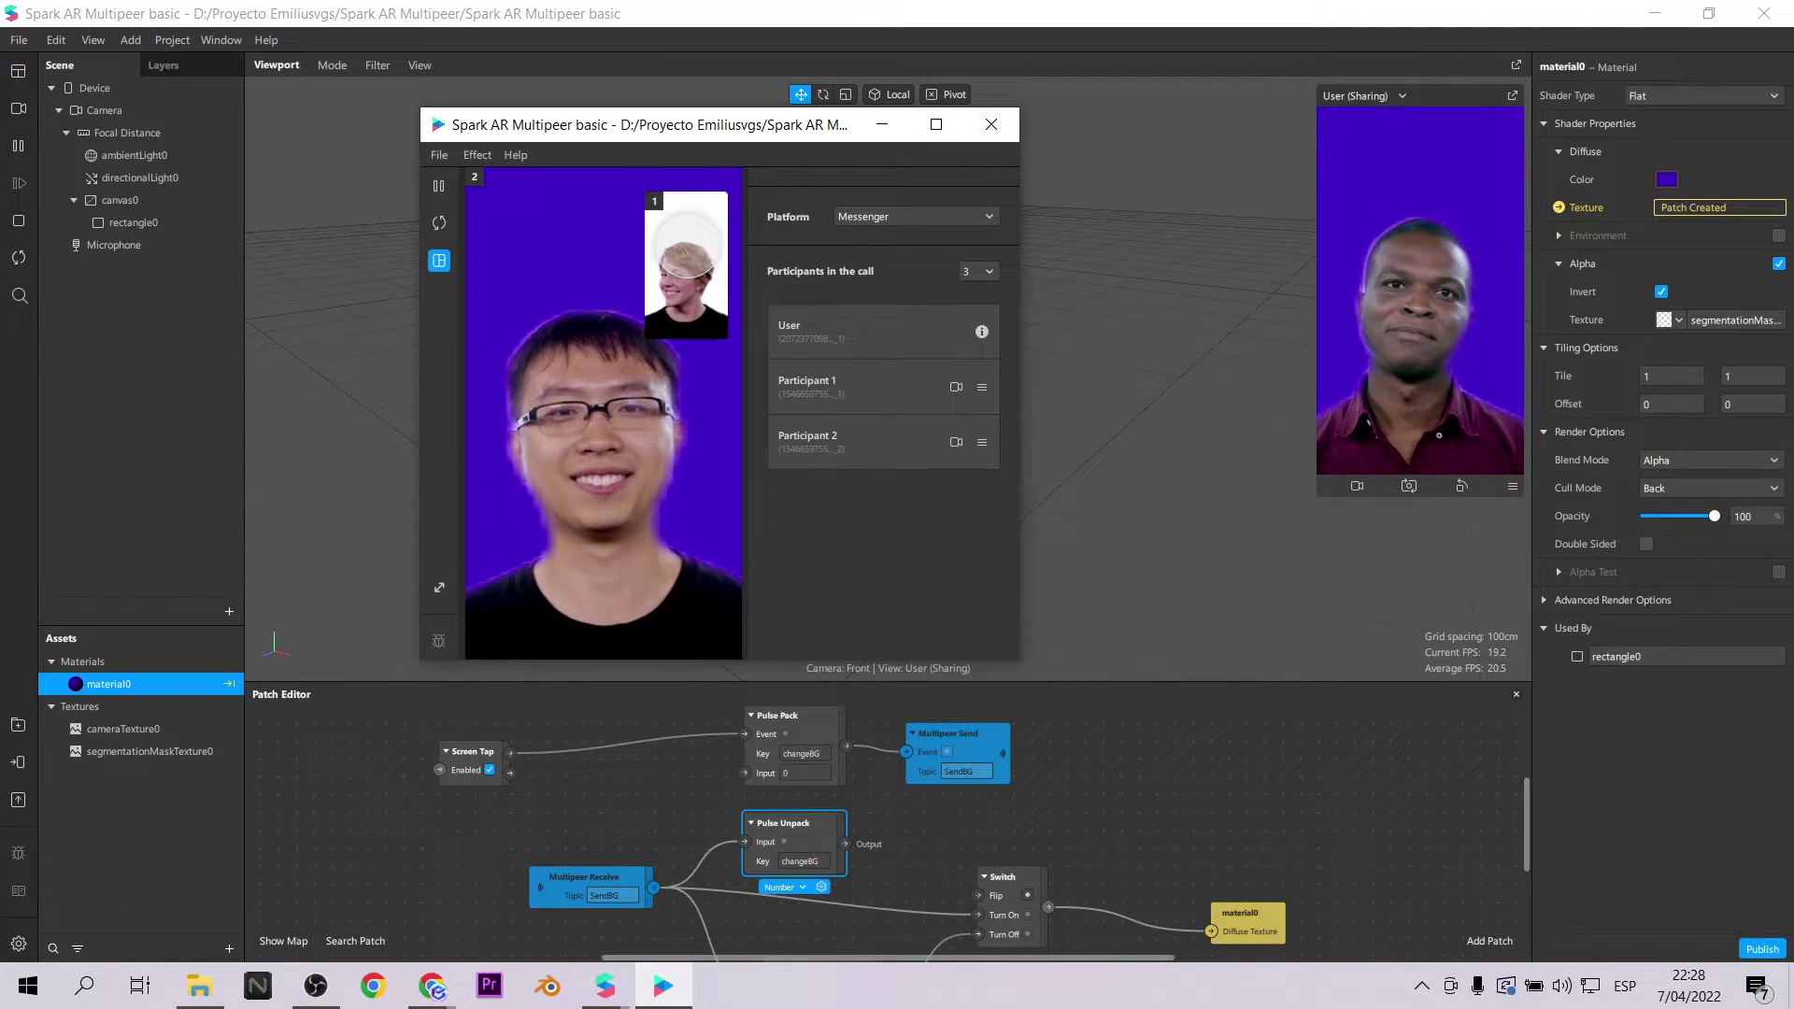
pyautogui.click(687, 243)
pyautogui.click(623, 441)
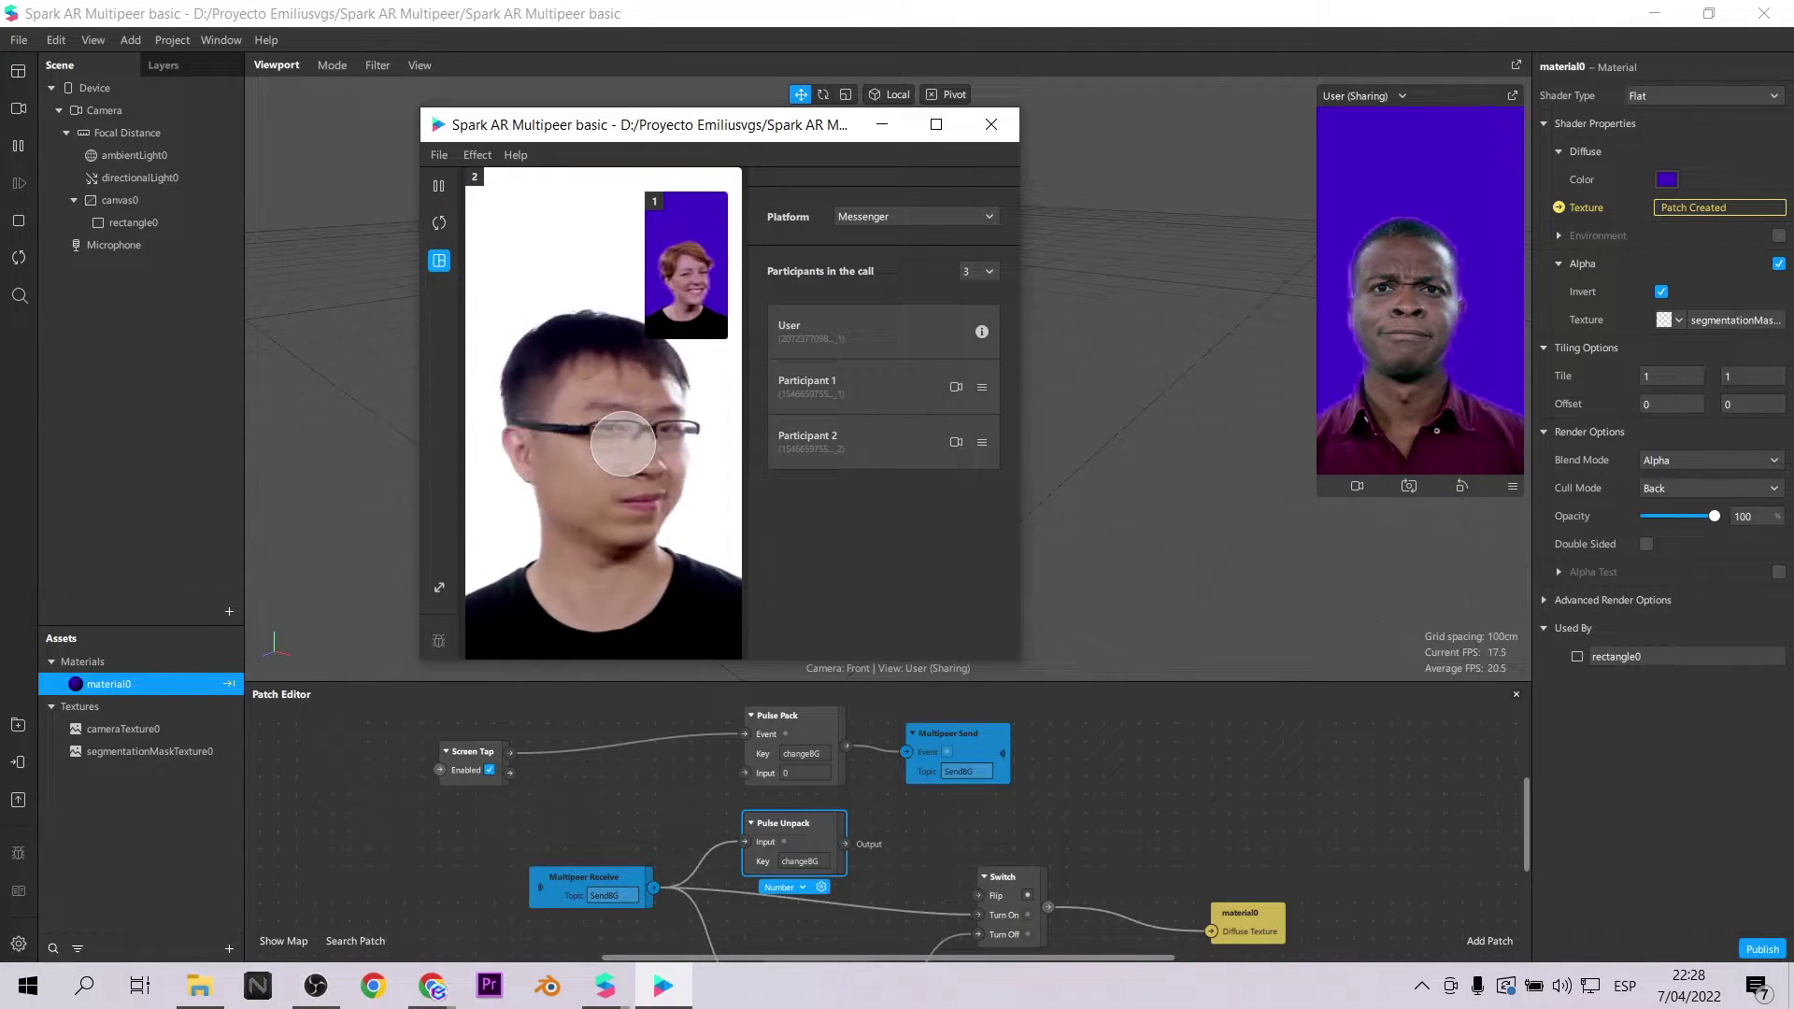
pyautogui.click(623, 441)
pyautogui.click(696, 229)
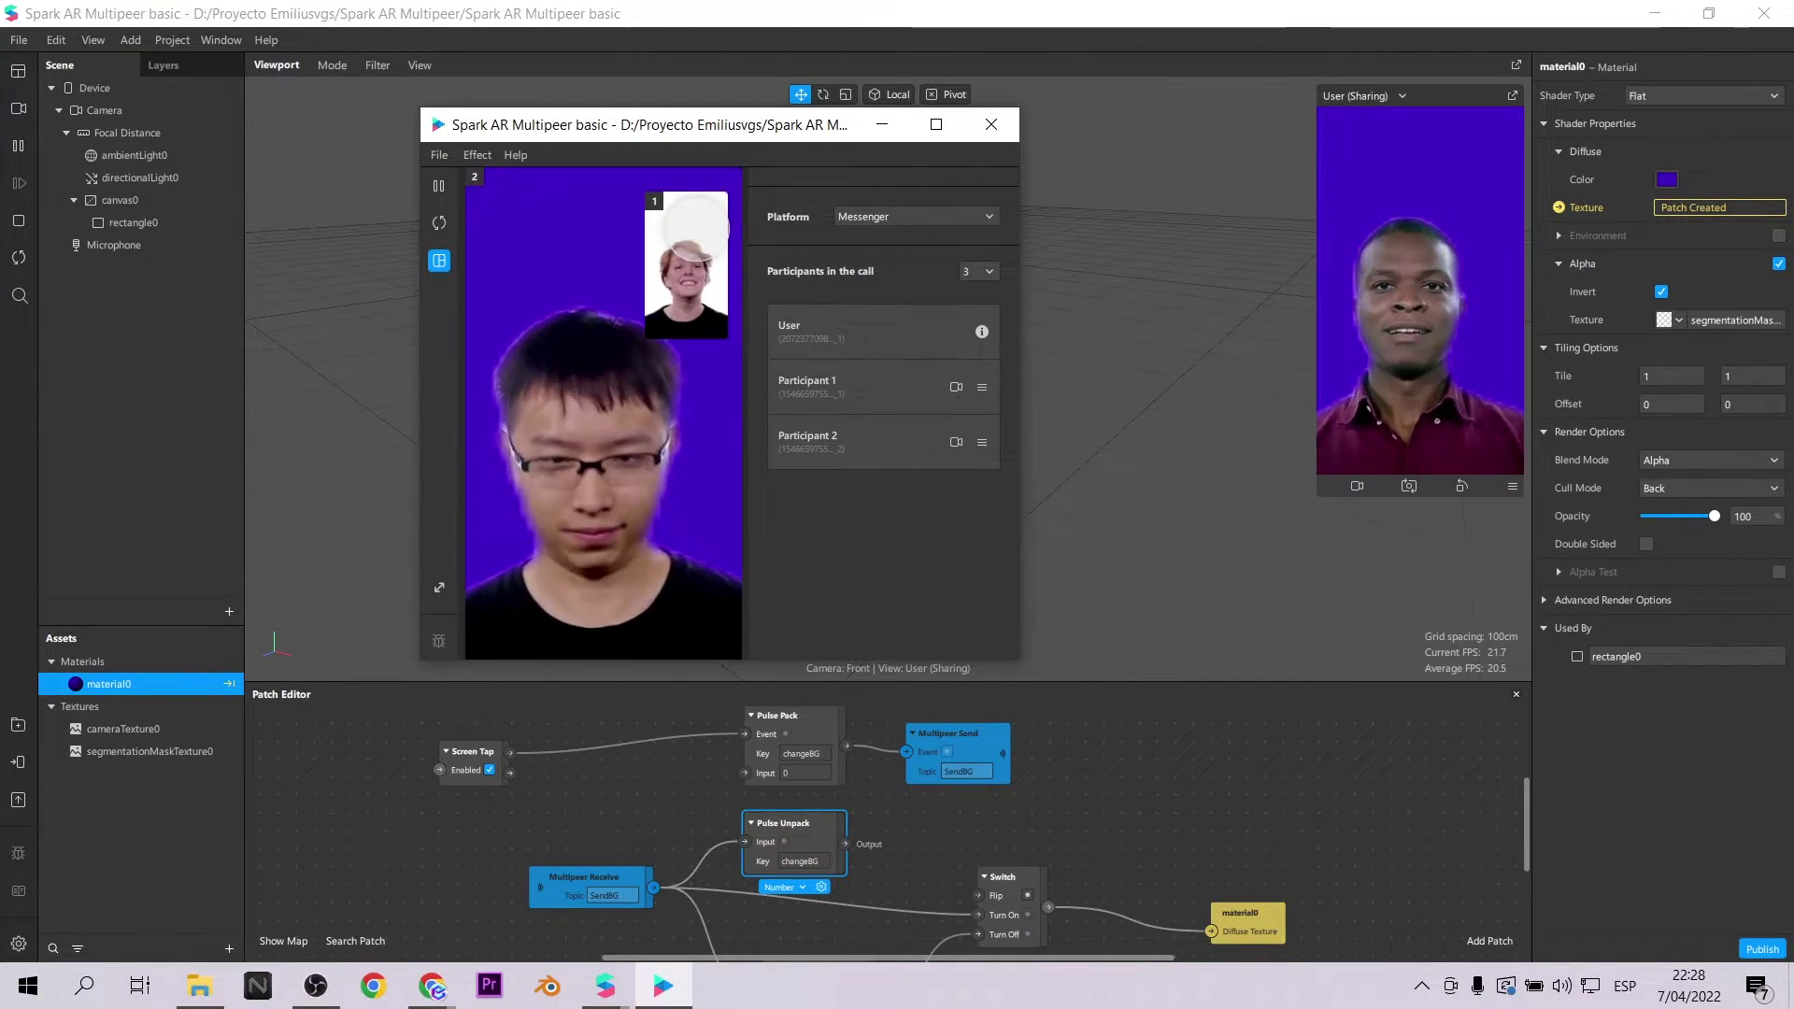
pyautogui.click(698, 226)
pyautogui.click(628, 421)
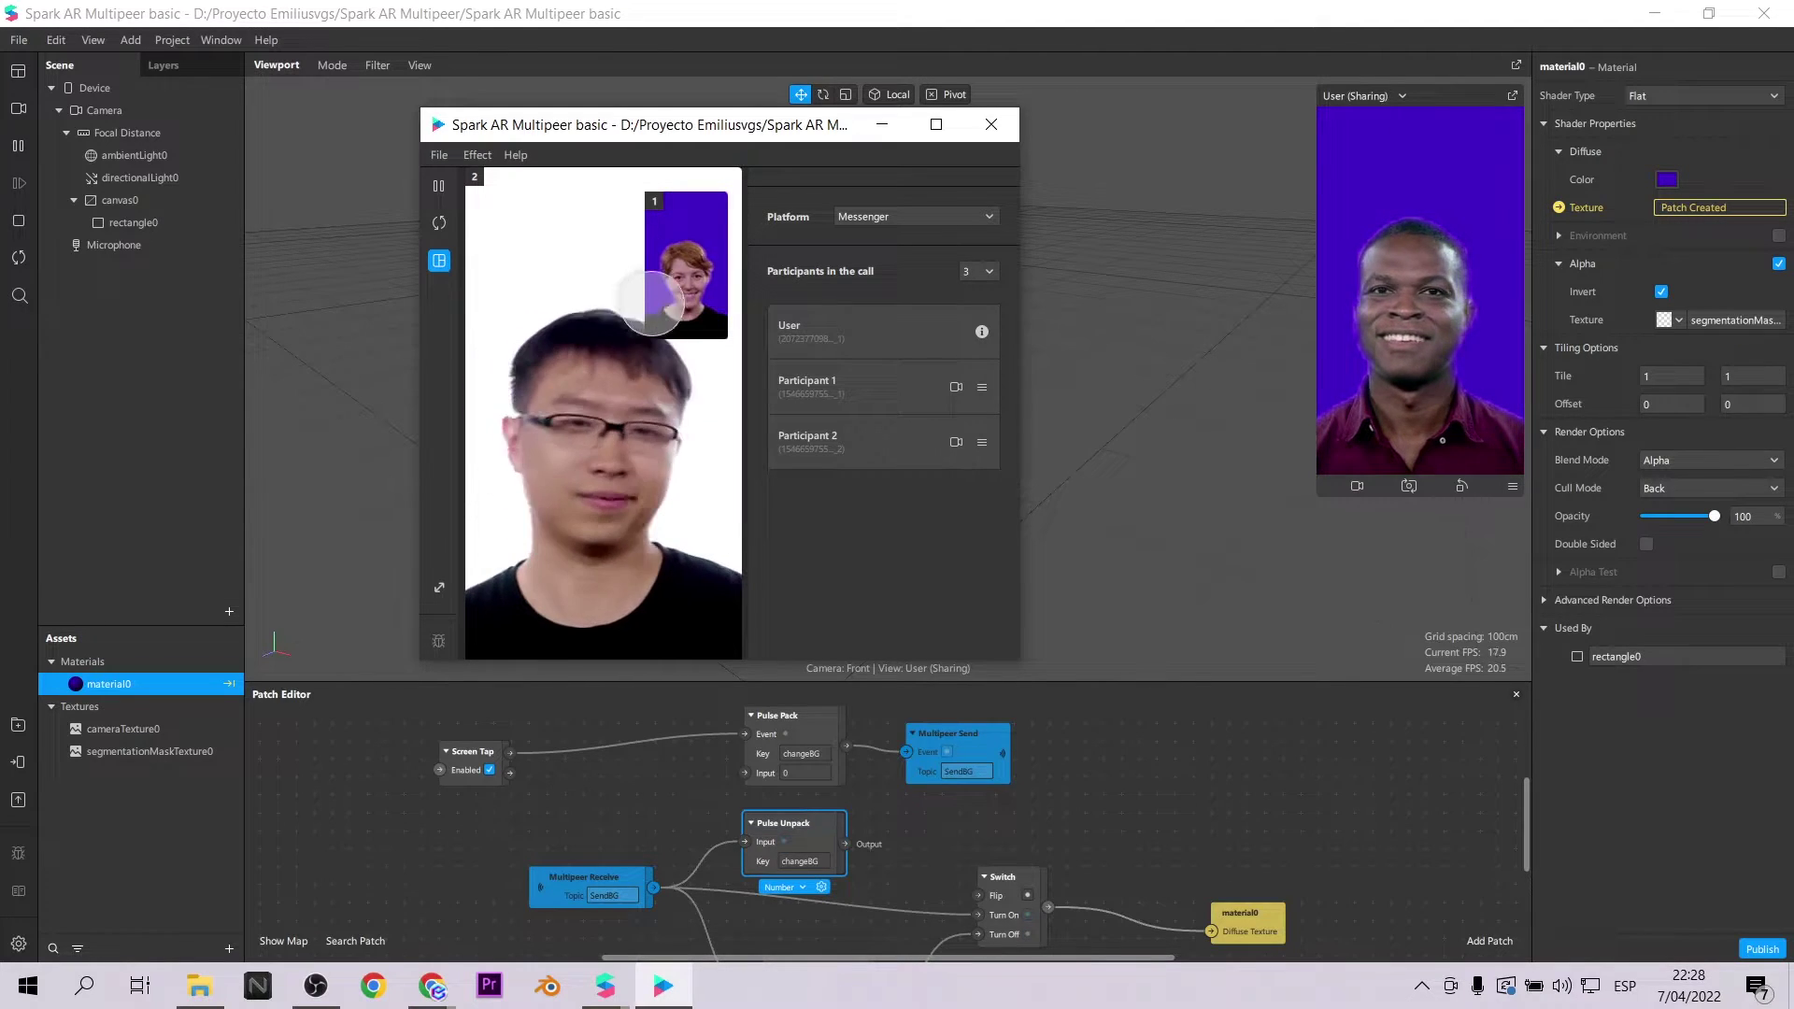
pyautogui.click(626, 420)
pyautogui.click(673, 254)
pyautogui.click(621, 531)
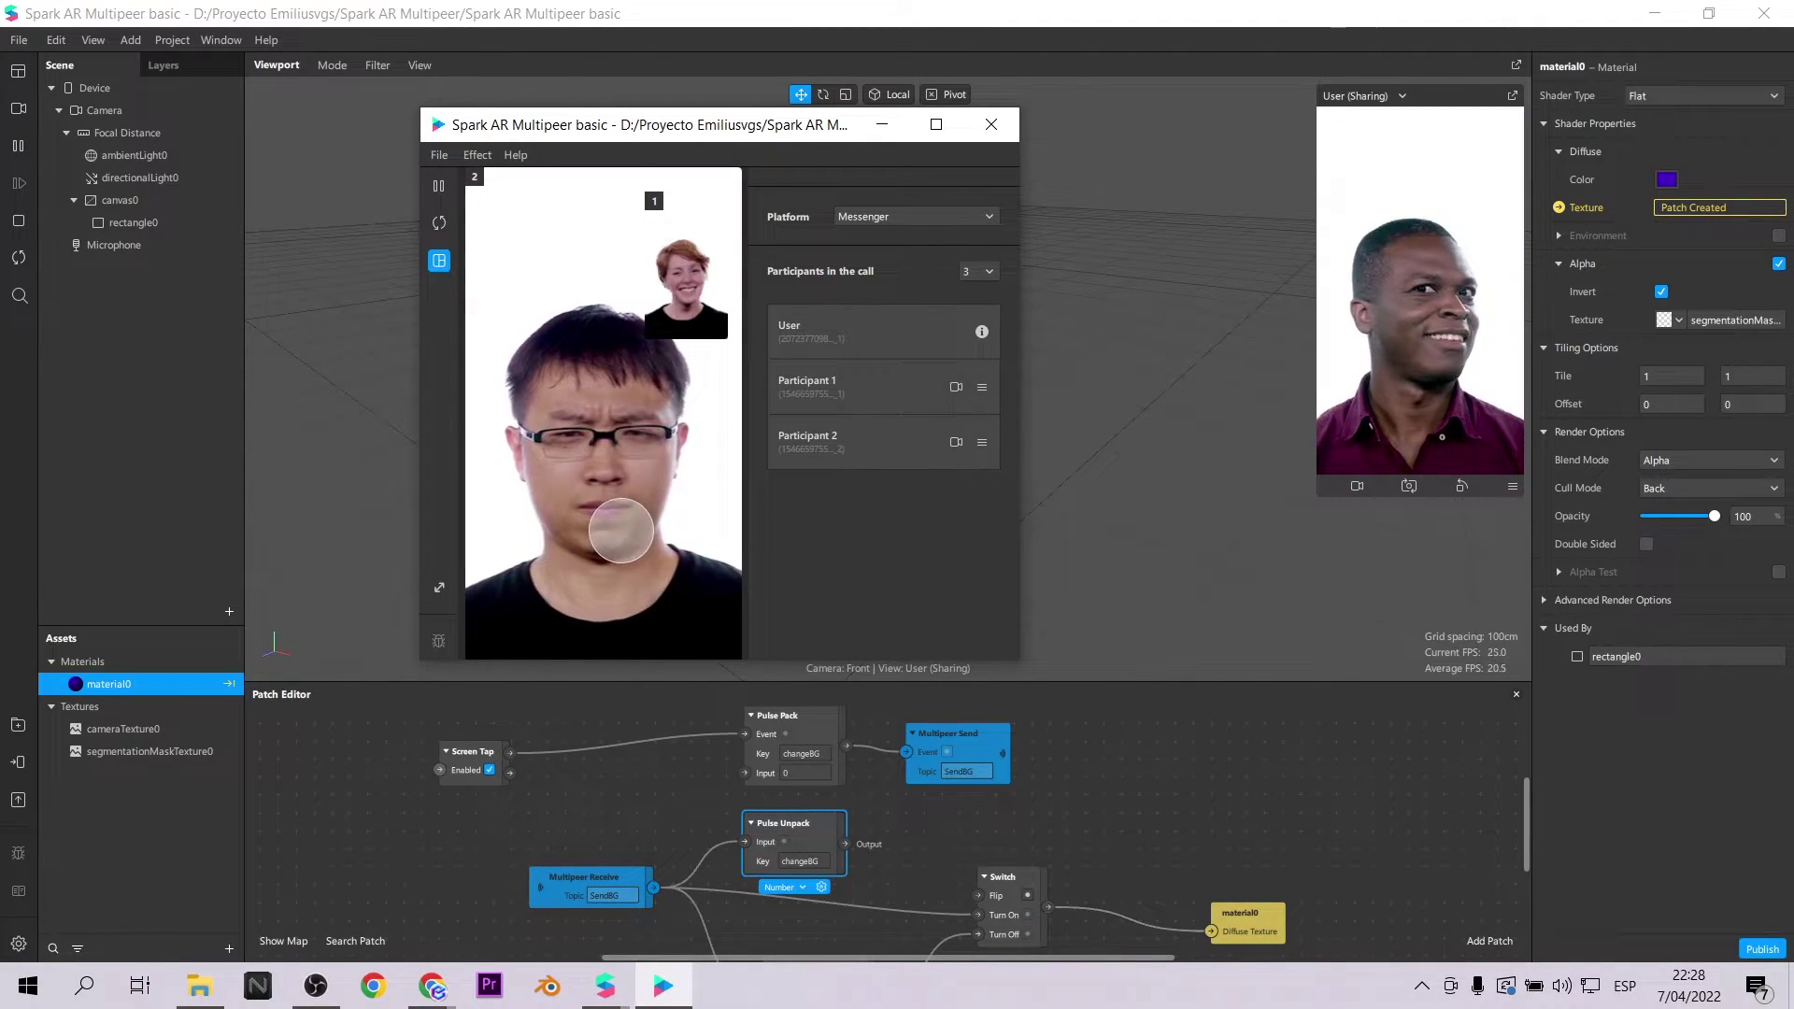
pyautogui.click(644, 598)
pyautogui.click(645, 603)
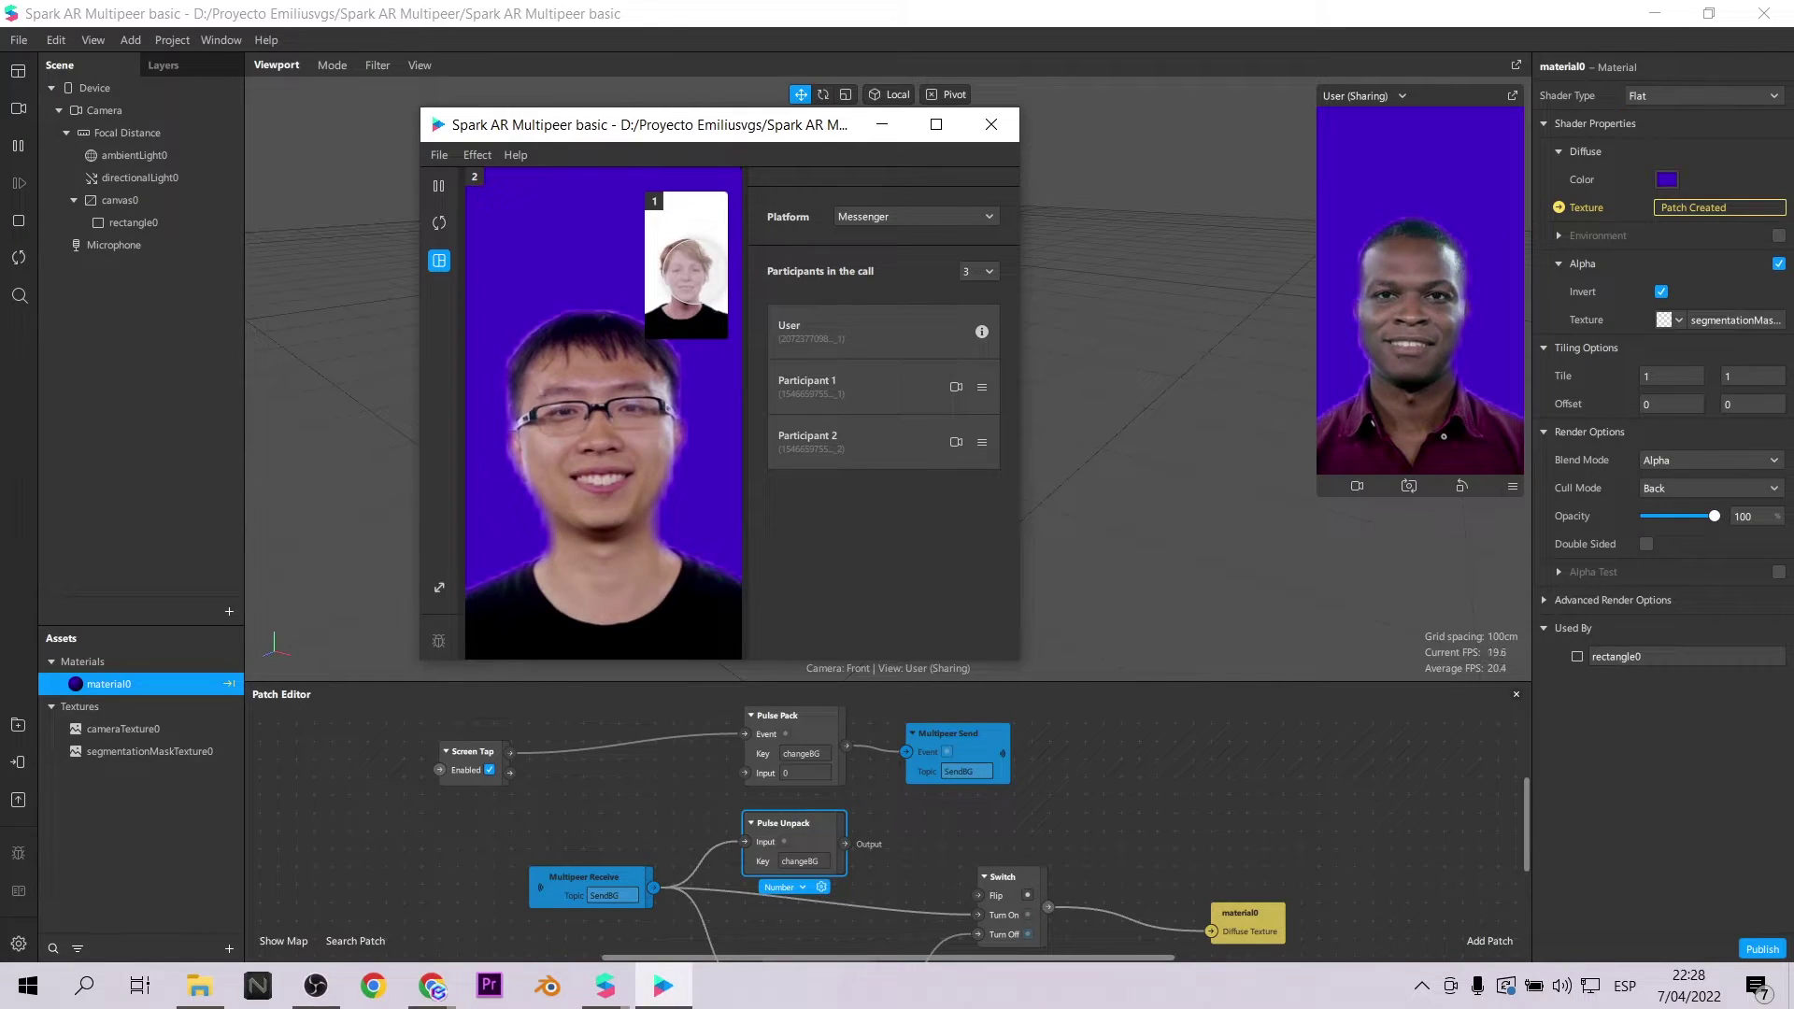
pyautogui.click(693, 273)
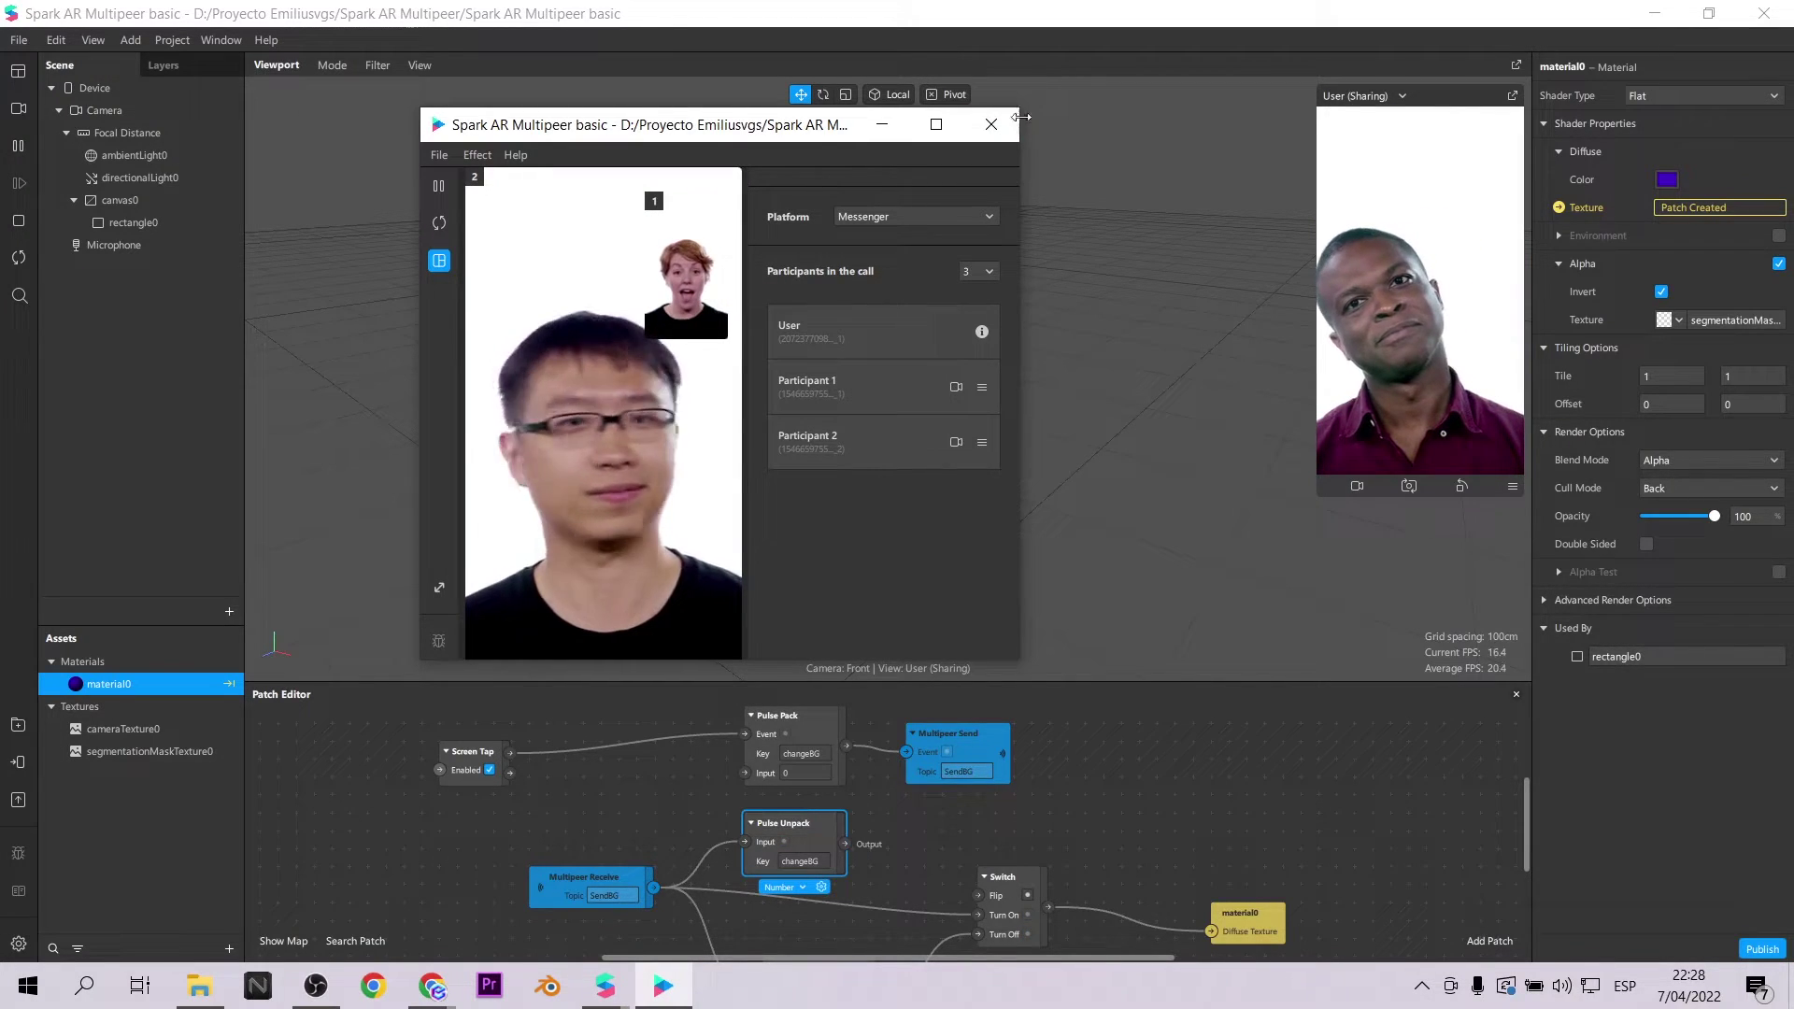
pyautogui.click(990, 124)
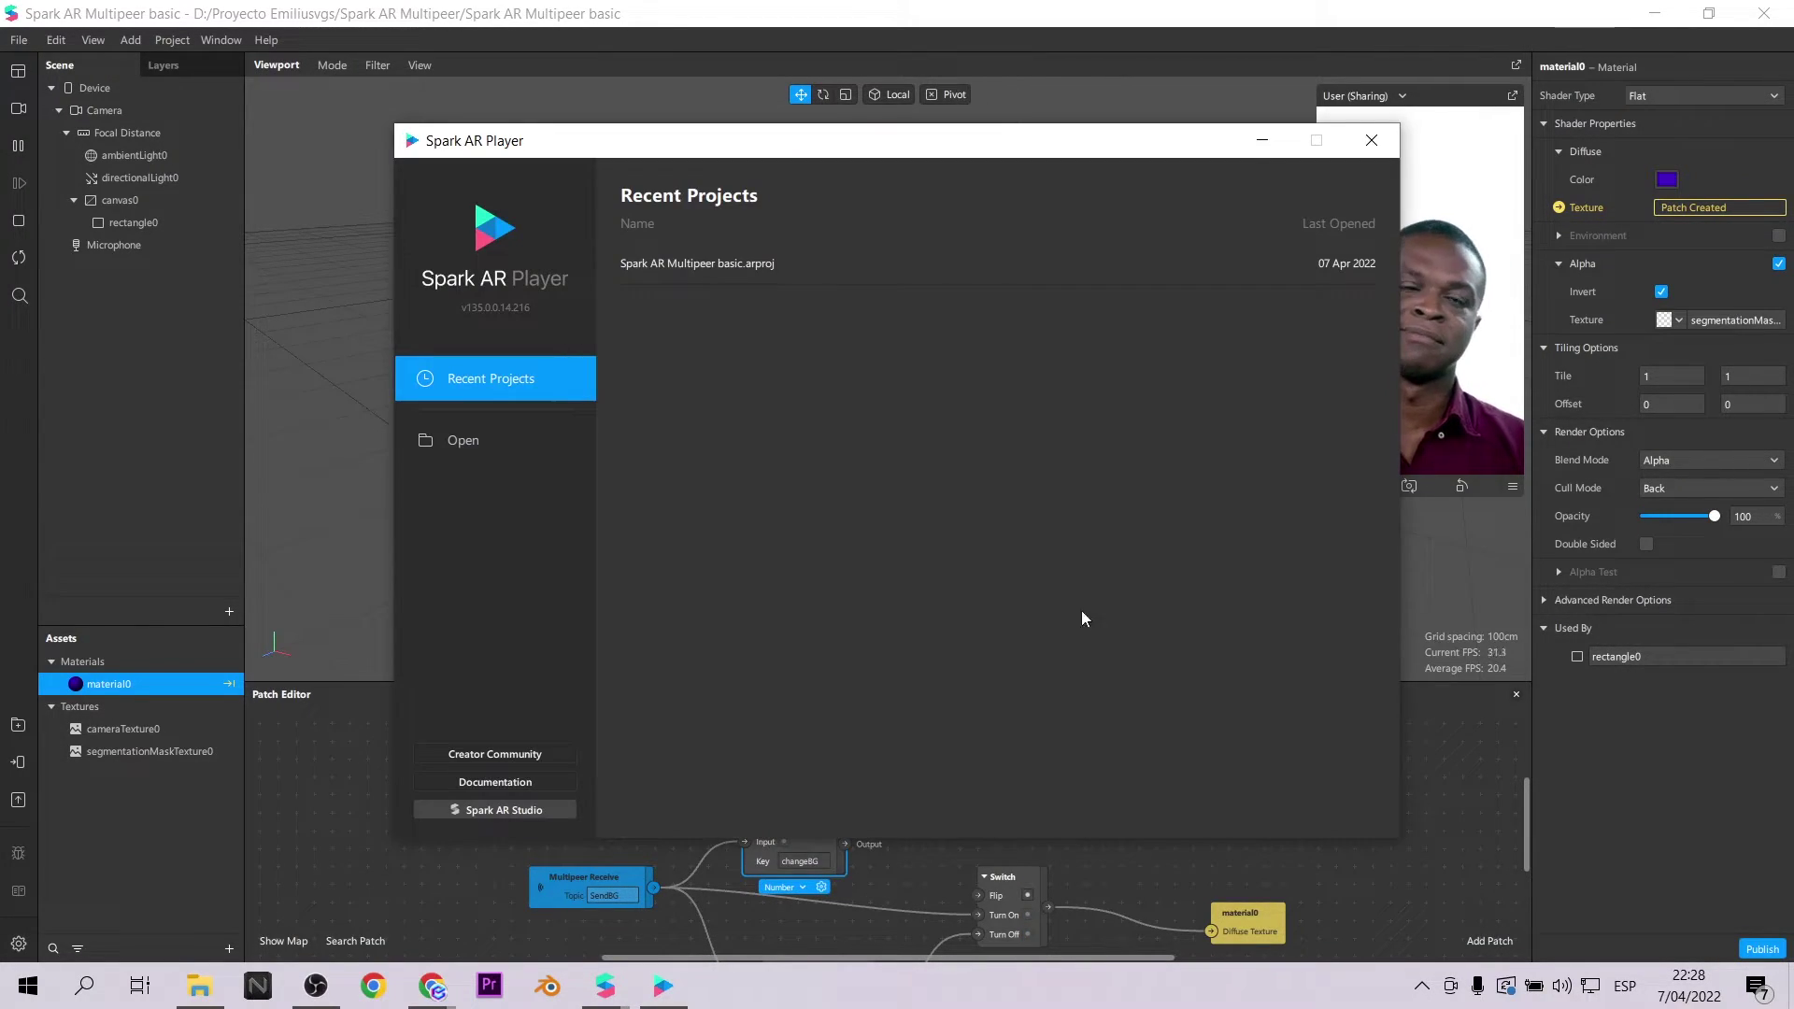
pyautogui.click(1371, 140)
# Set the Delay patch's duration to 0.6 and save the project.
pyautogui.scroll(-5, 725, 766)
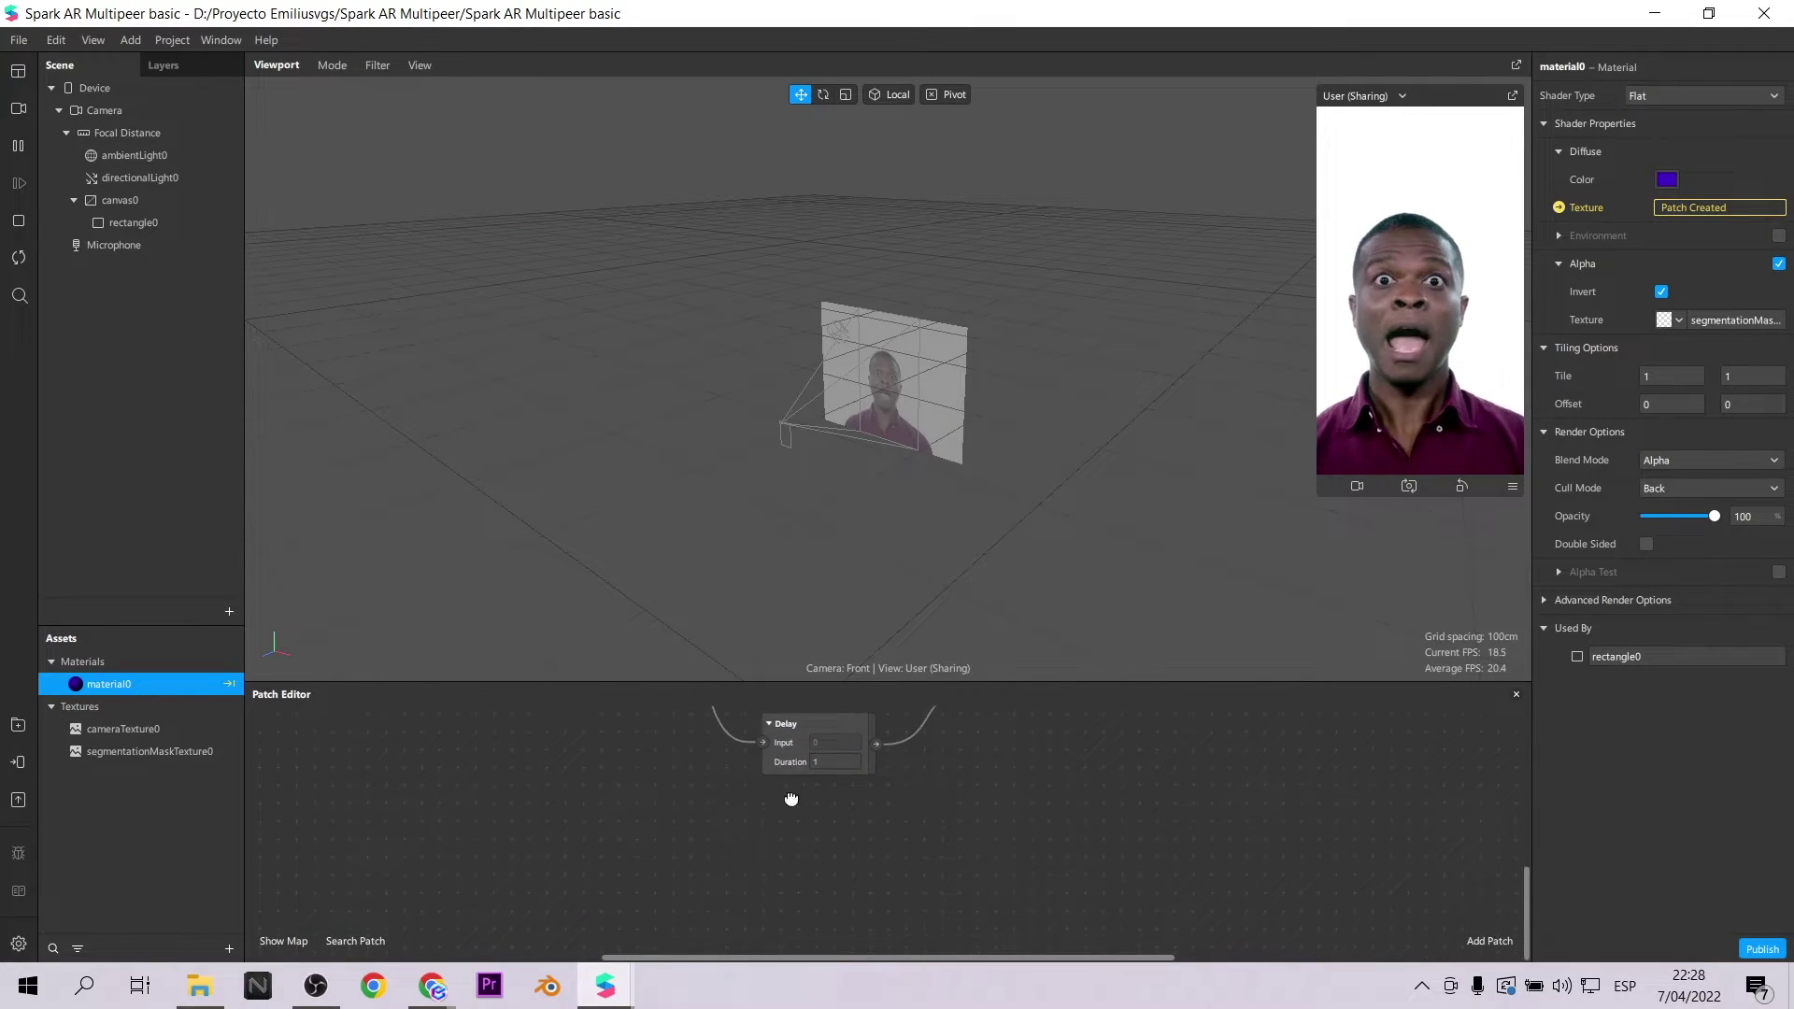
pyautogui.click(834, 759)
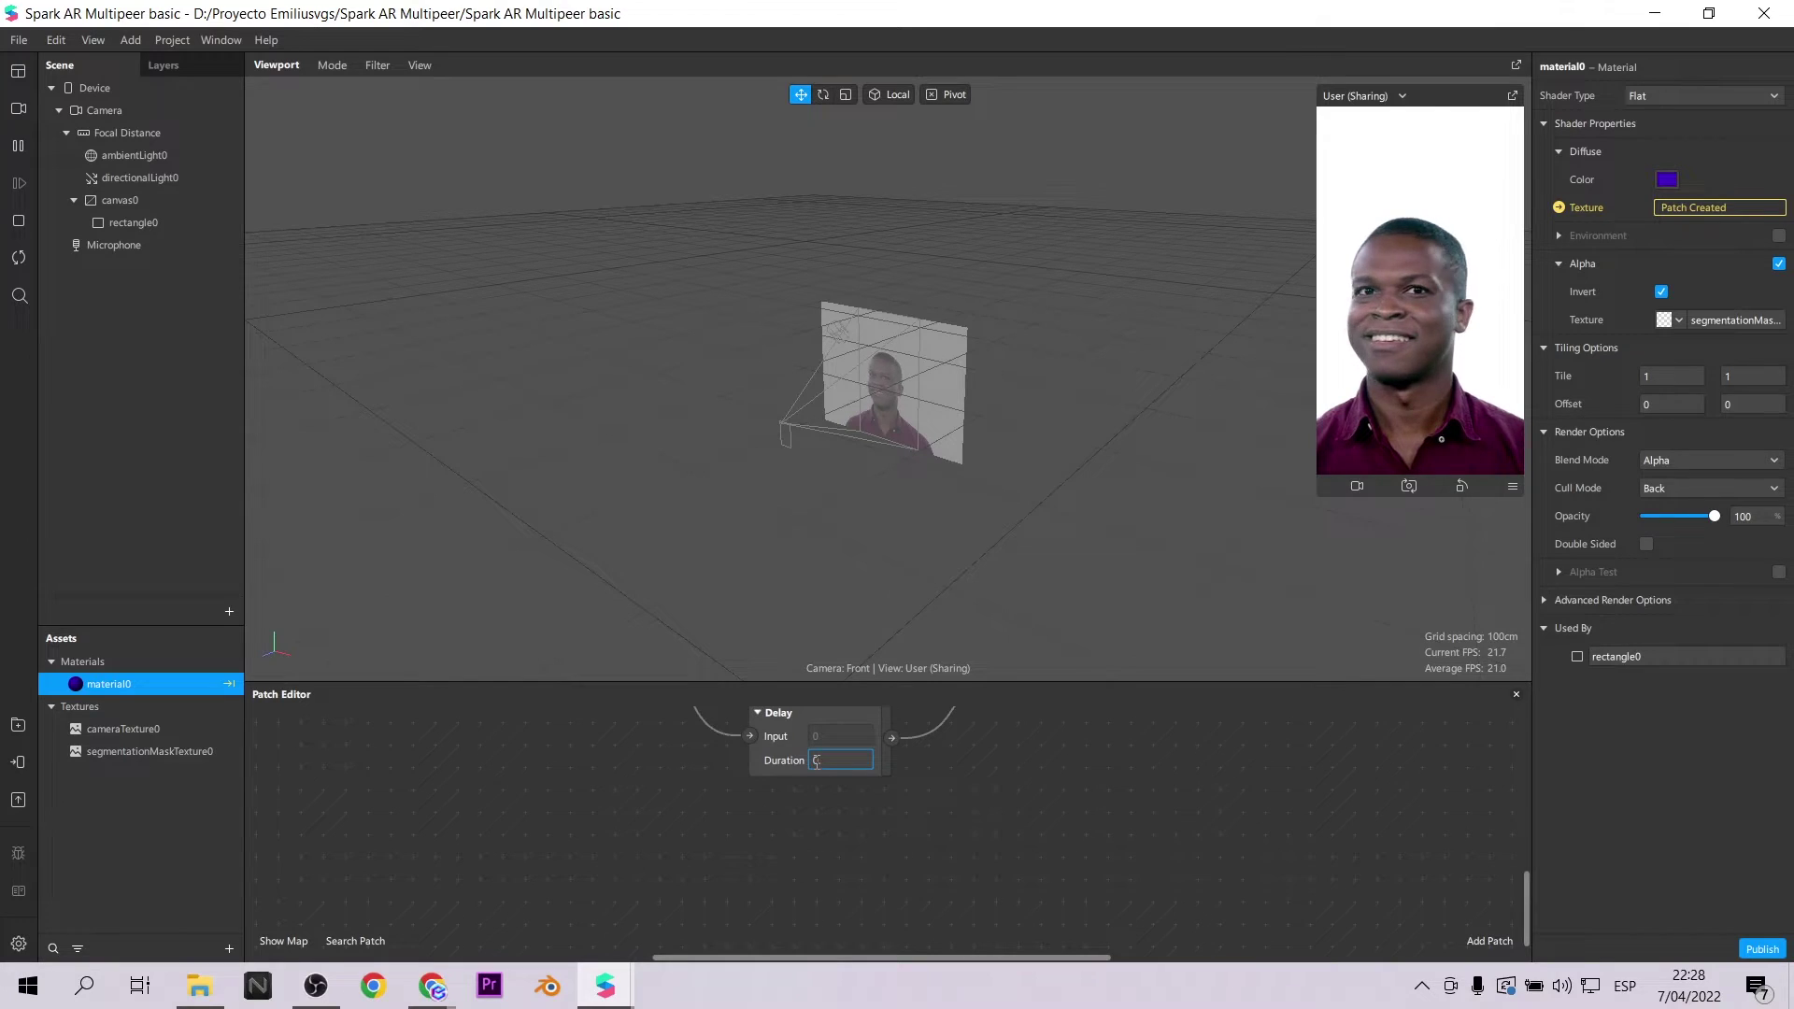
pyautogui.write('0.')
pyautogui.press('Return')
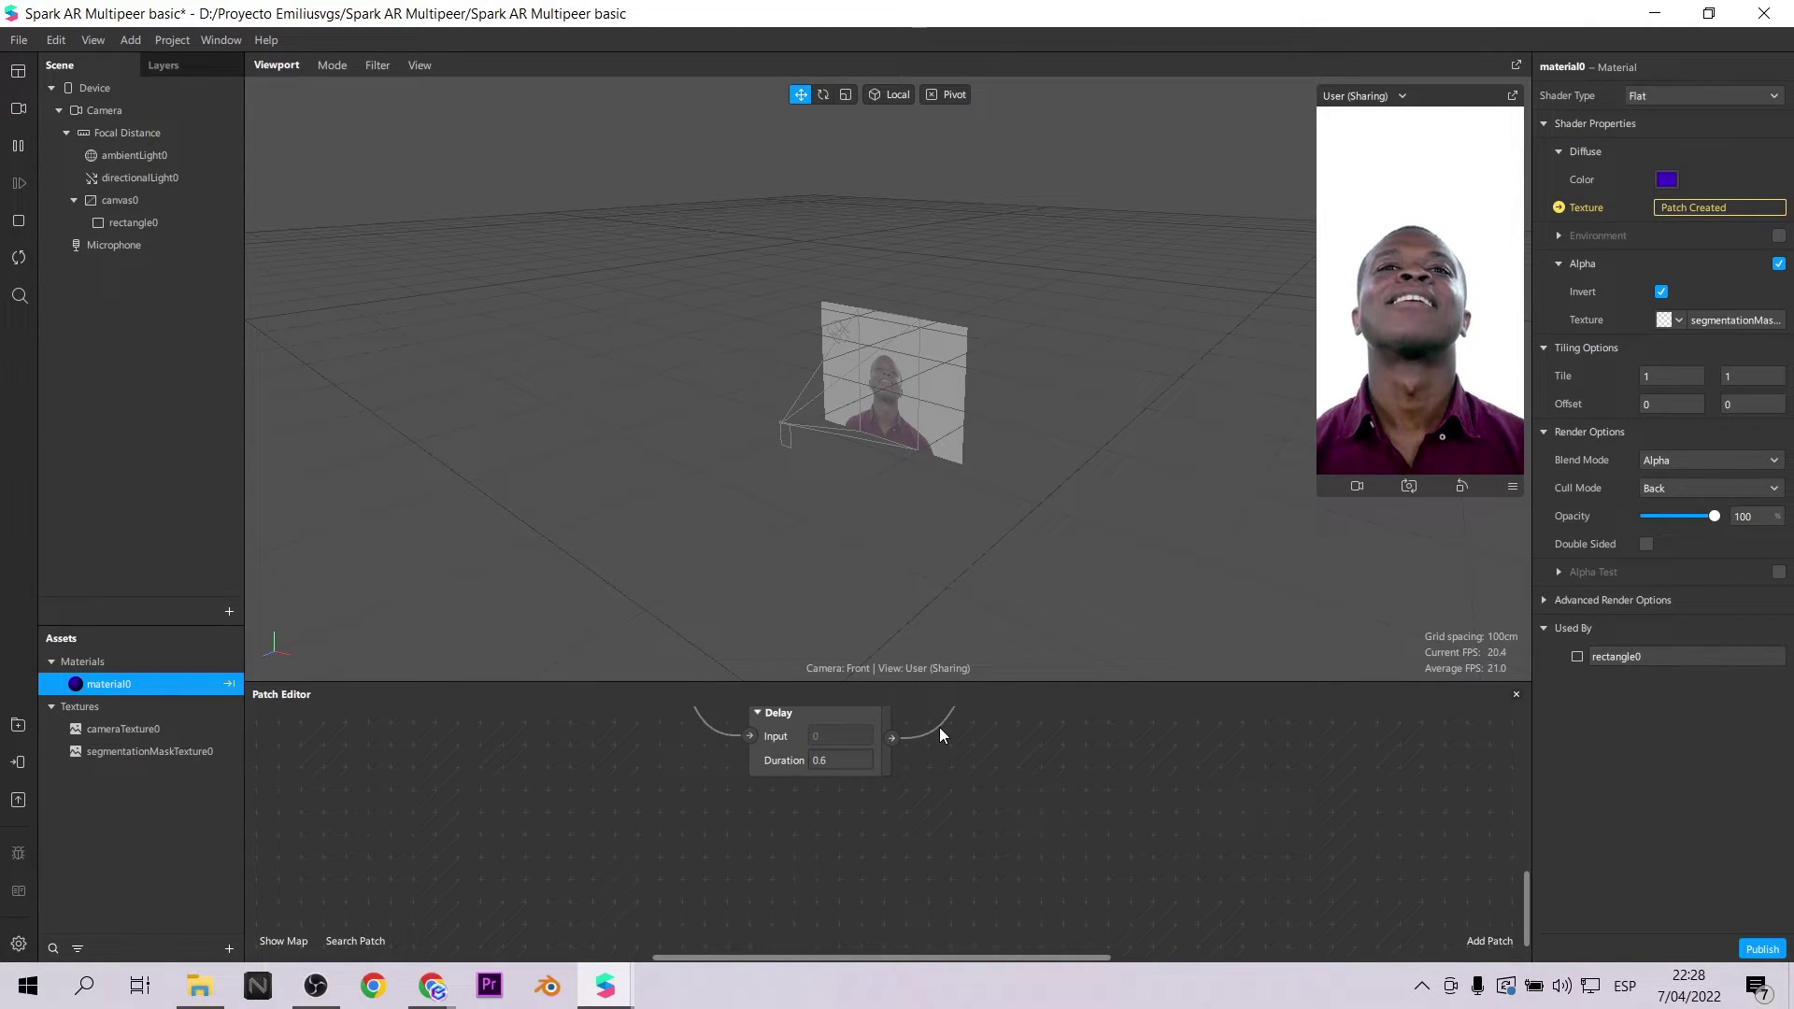
pyautogui.scroll(5, 1028, 803)
pyautogui.hotkey('ctrl', 's')
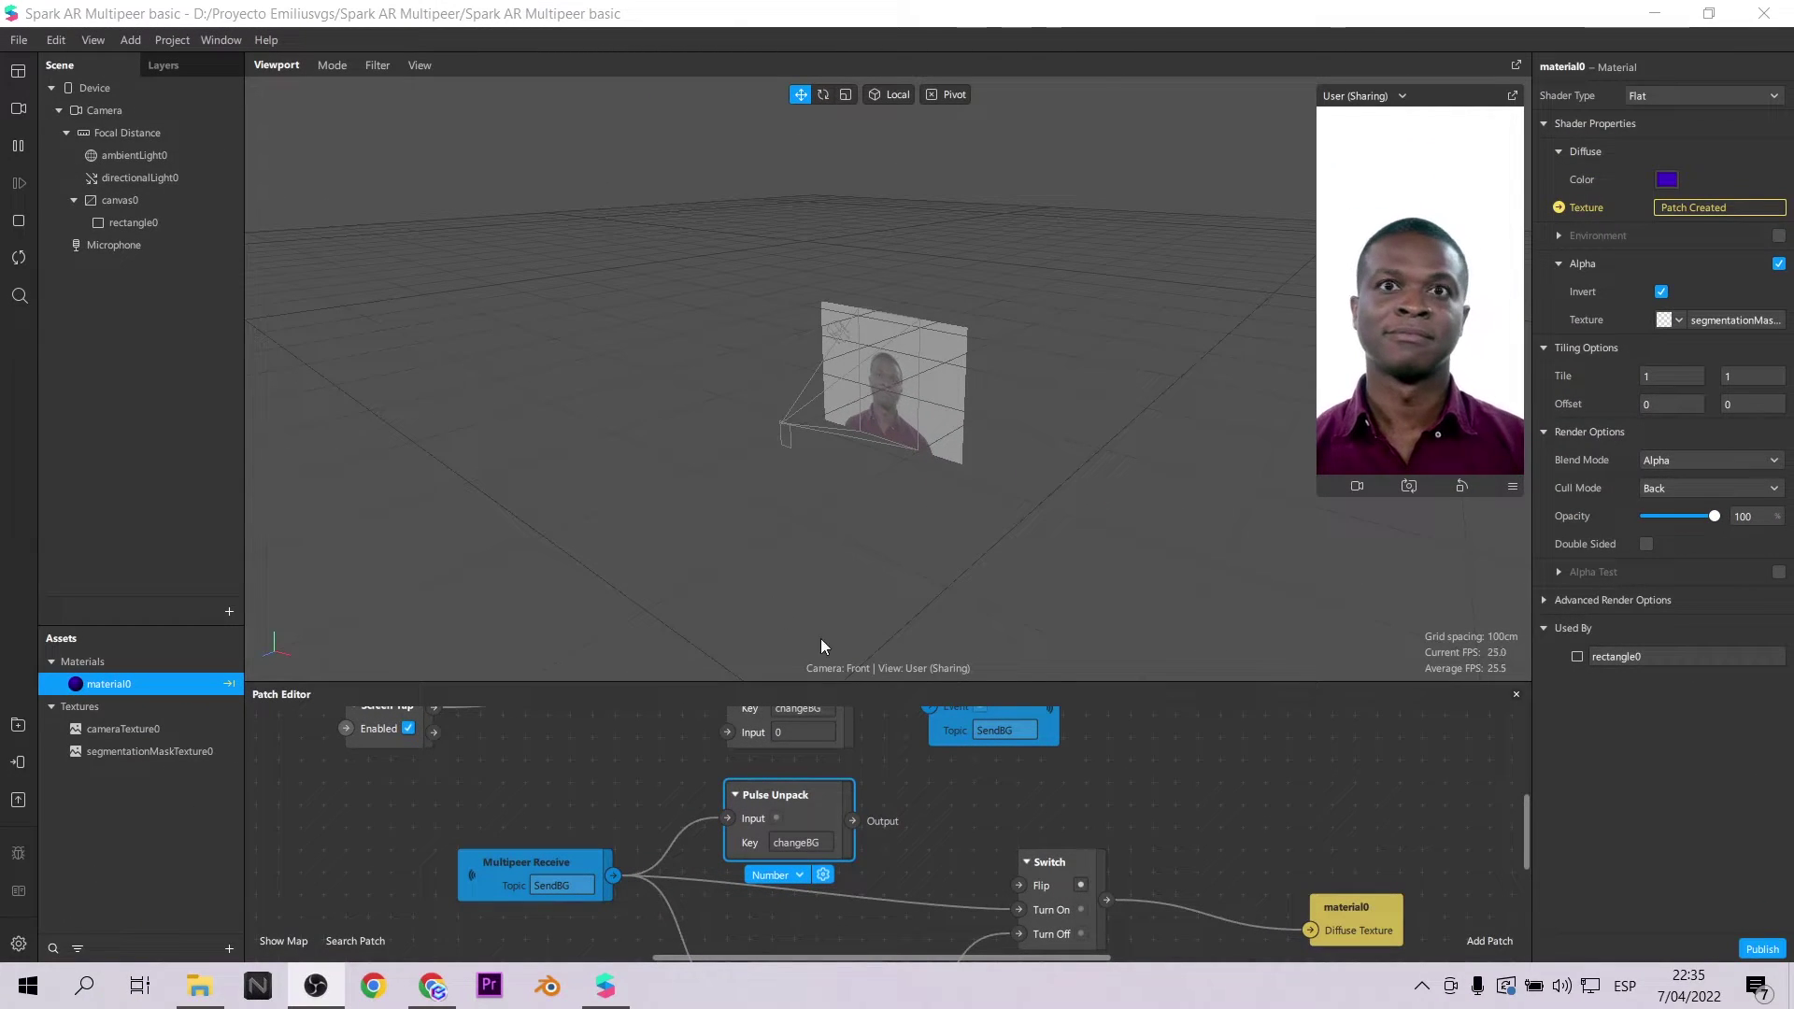
# Look up the Face Tracker scene object and check whether it can be used in this video calling project.
pyautogui.click(1271, 792)
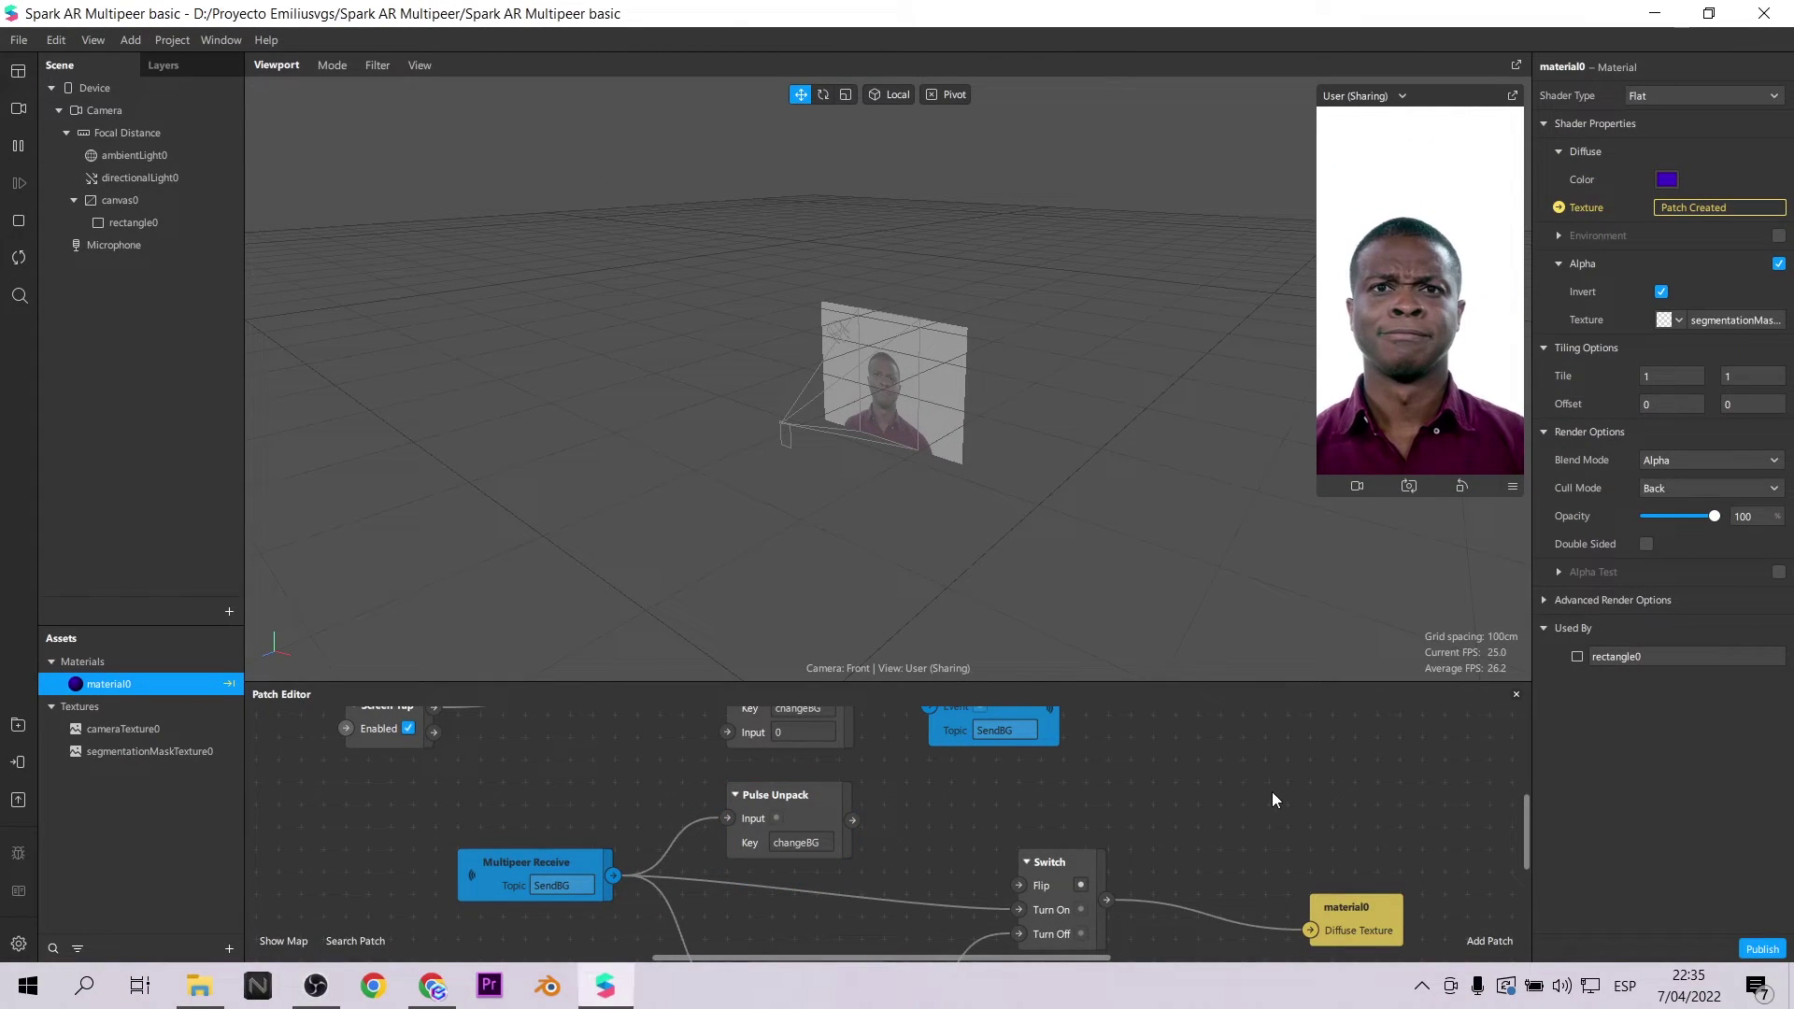
pyautogui.scroll(3, 1270, 792)
pyautogui.scroll(-4, 1236, 820)
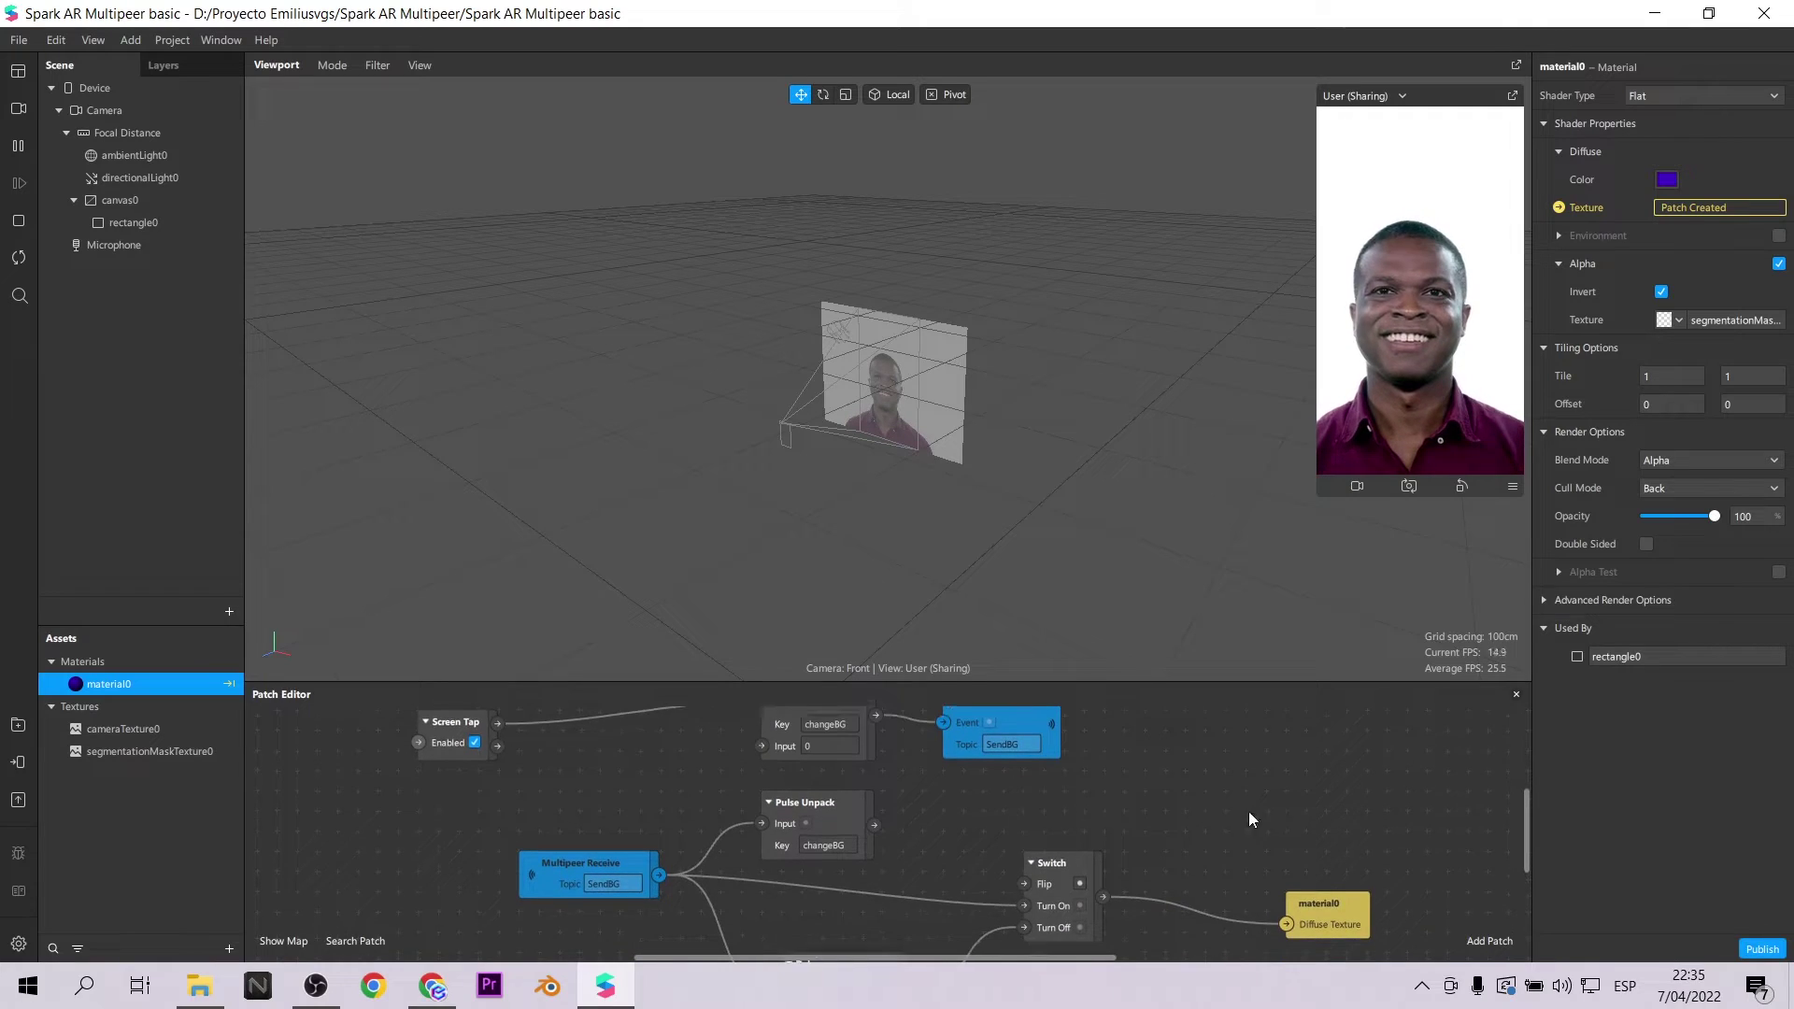
pyautogui.click(229, 611)
pyautogui.write('fa')
pyautogui.click(164, 323)
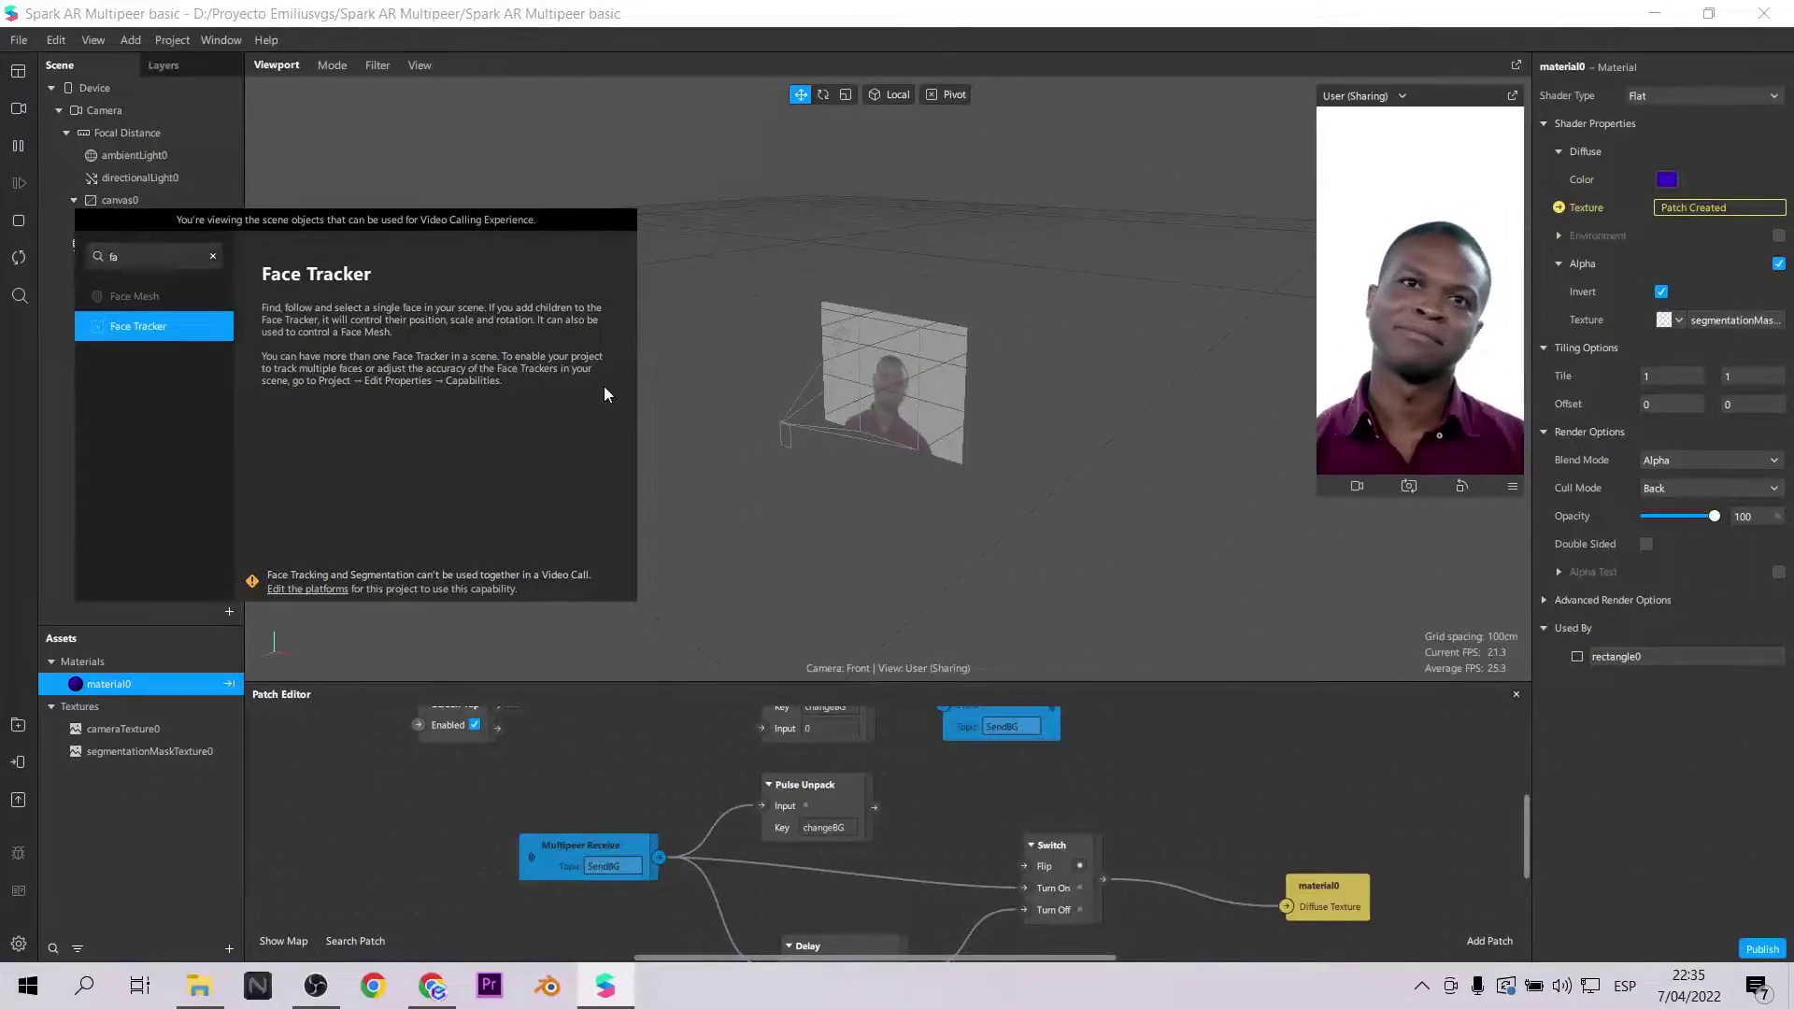
pyautogui.click(579, 753)
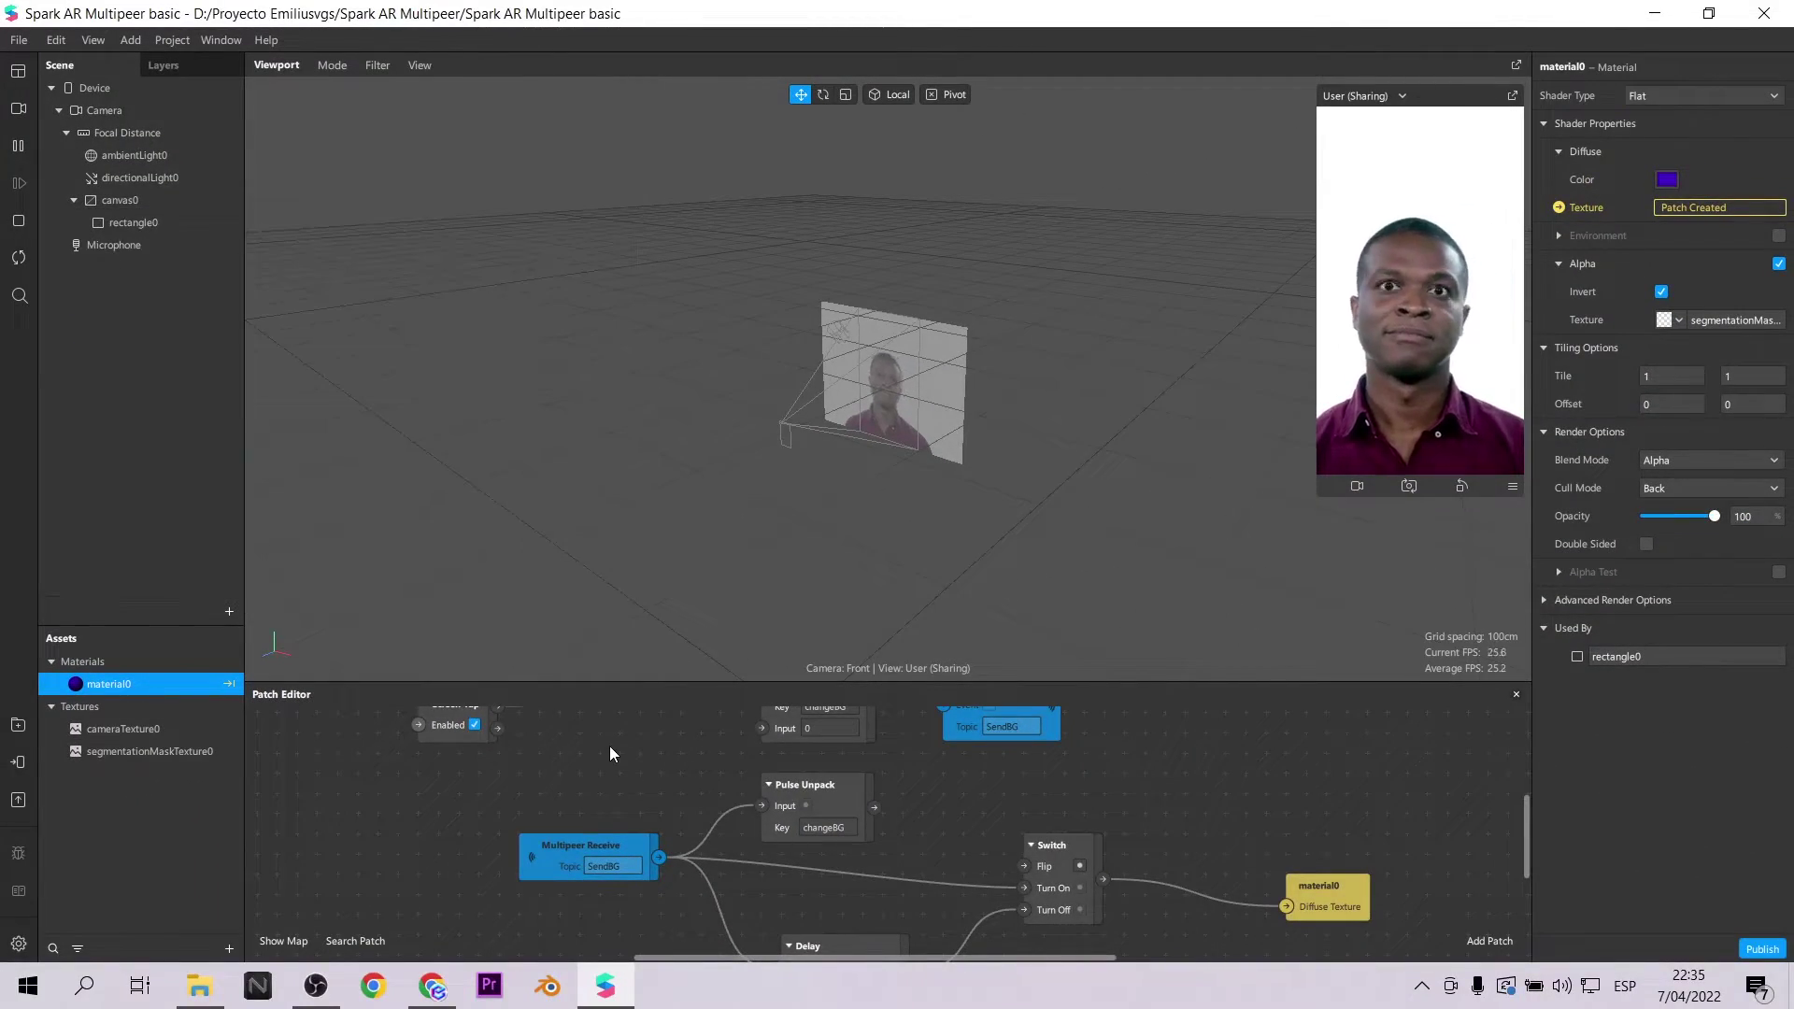
# Delete segmentationMaskTexture0 from the assets and canvas0 with its rectangle from the scene.
pyautogui.click(130, 753)
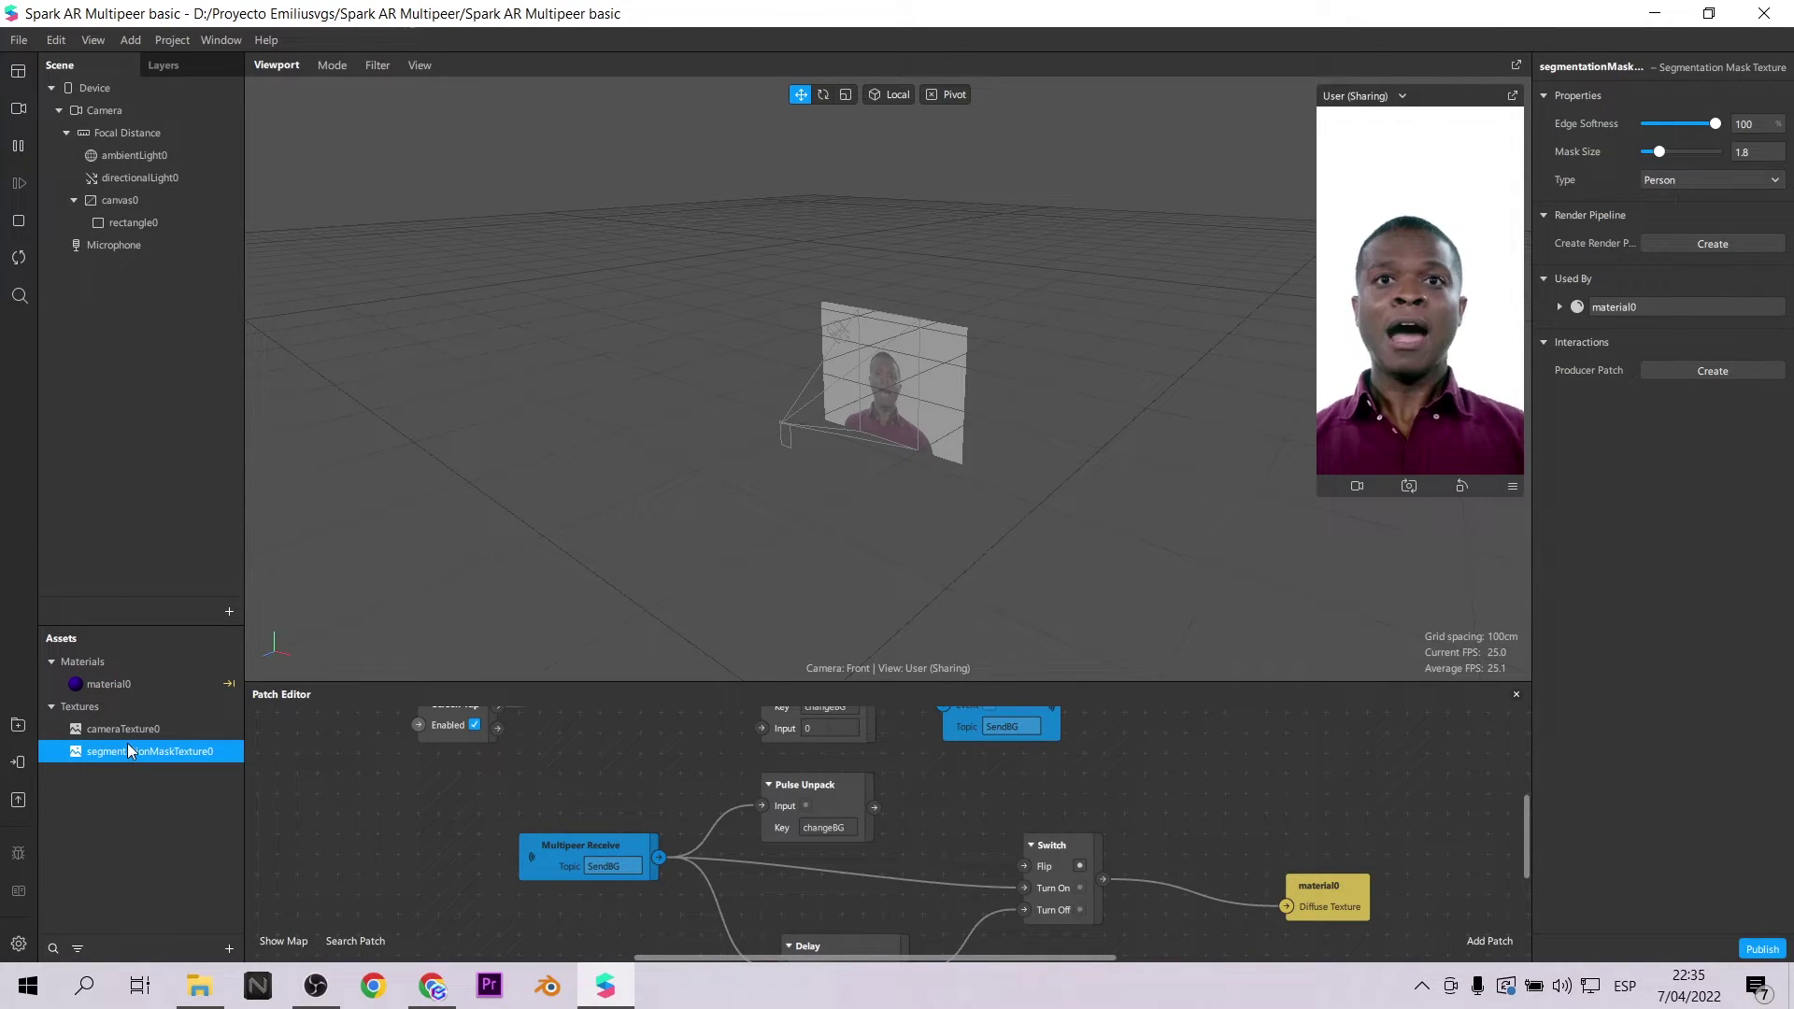
pyautogui.press('Delete')
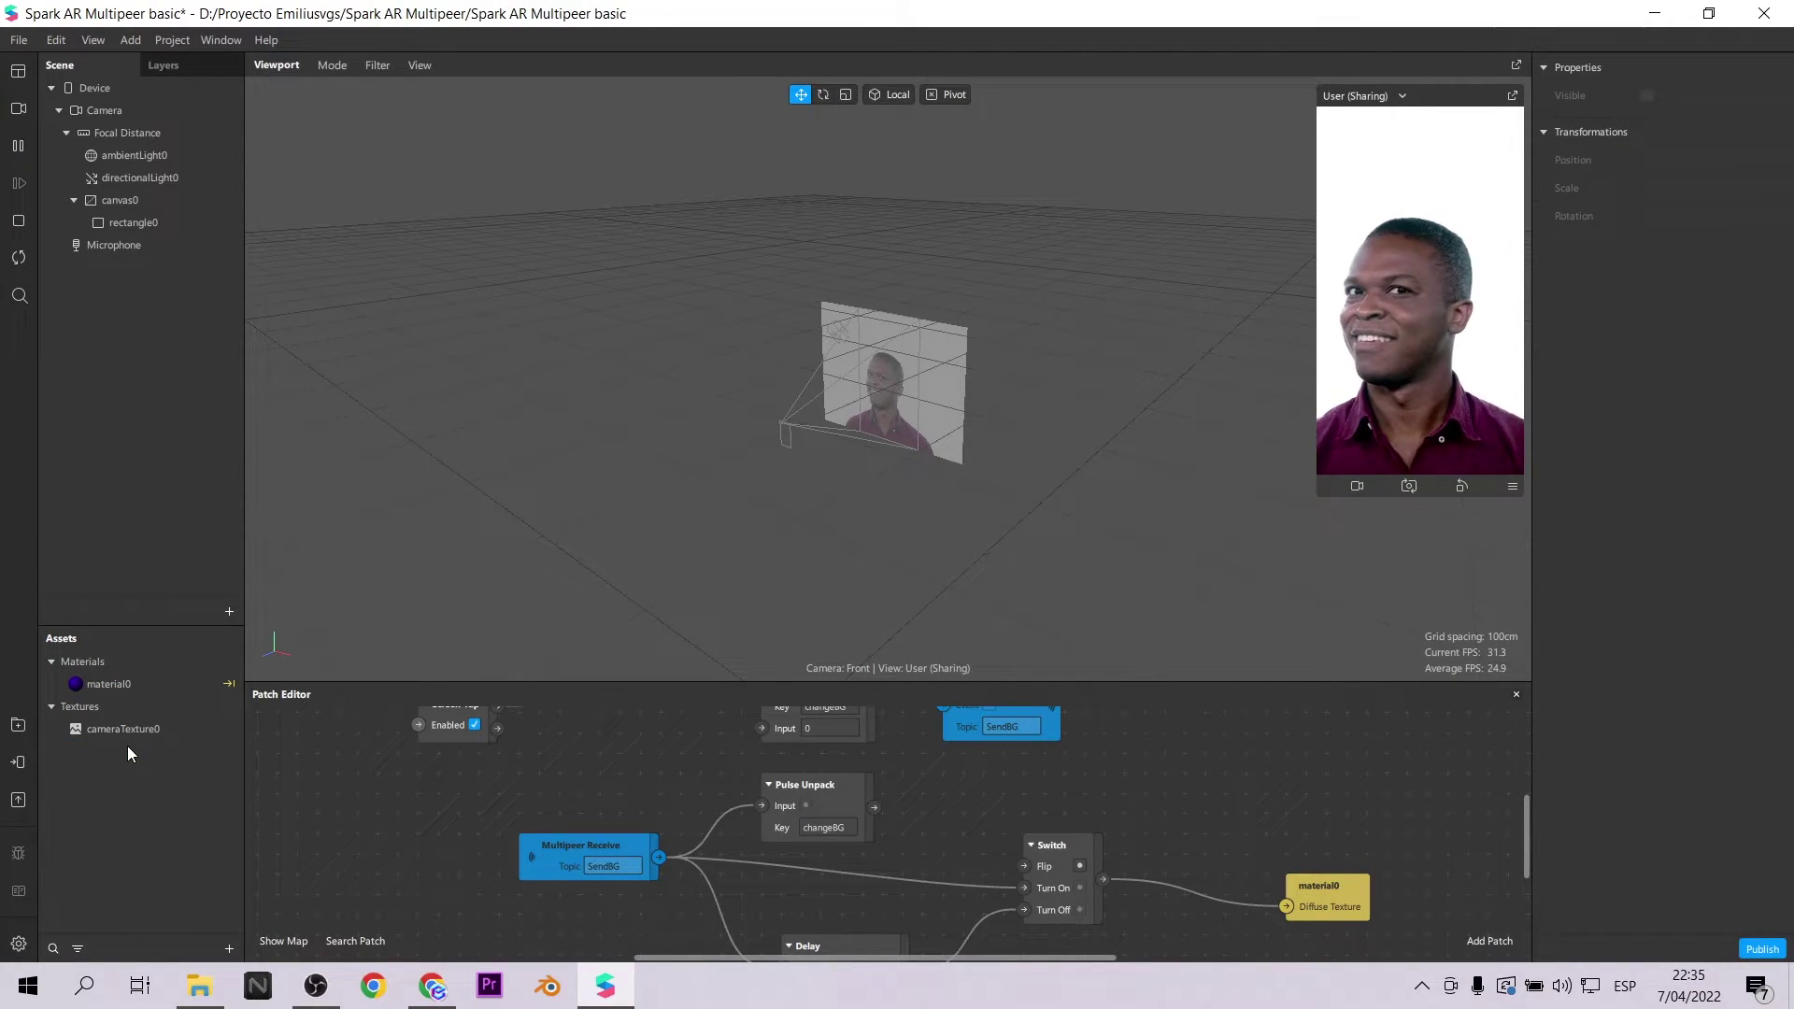
pyautogui.click(120, 200)
pyautogui.press('Delete')
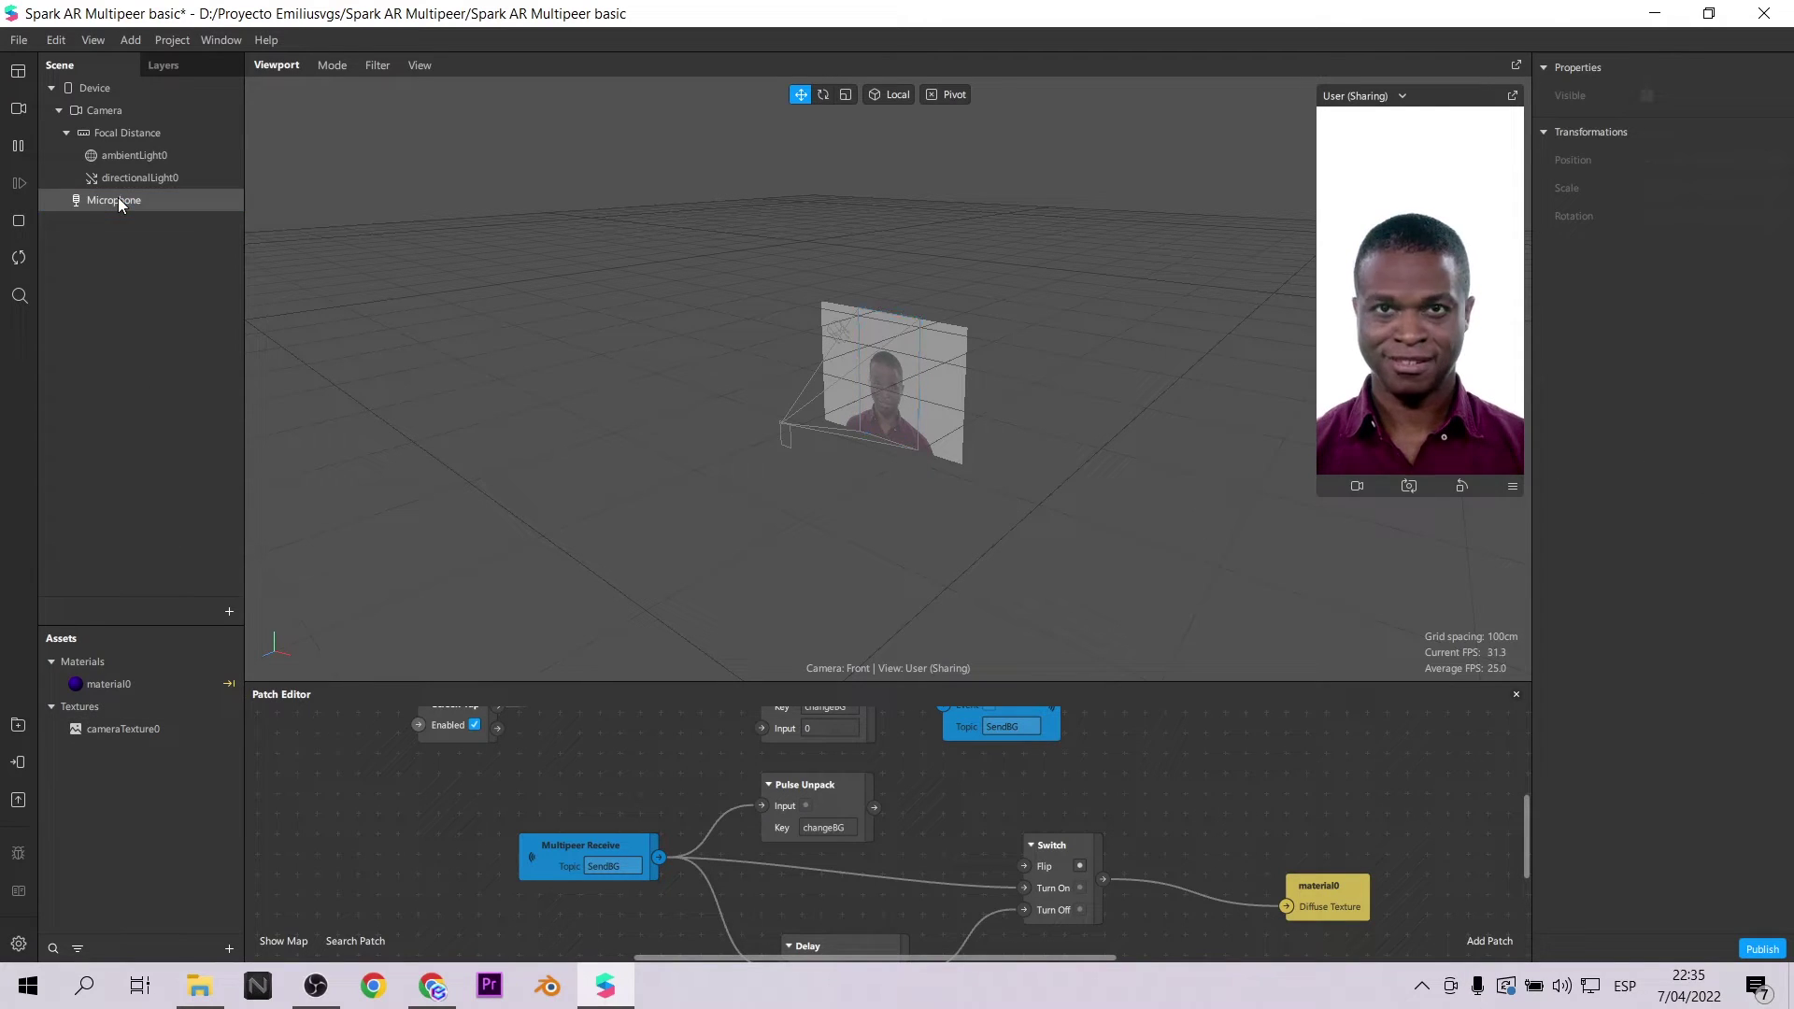
# Insert a Face Tracker object into the scene.
pyautogui.click(229, 611)
pyautogui.write('fa')
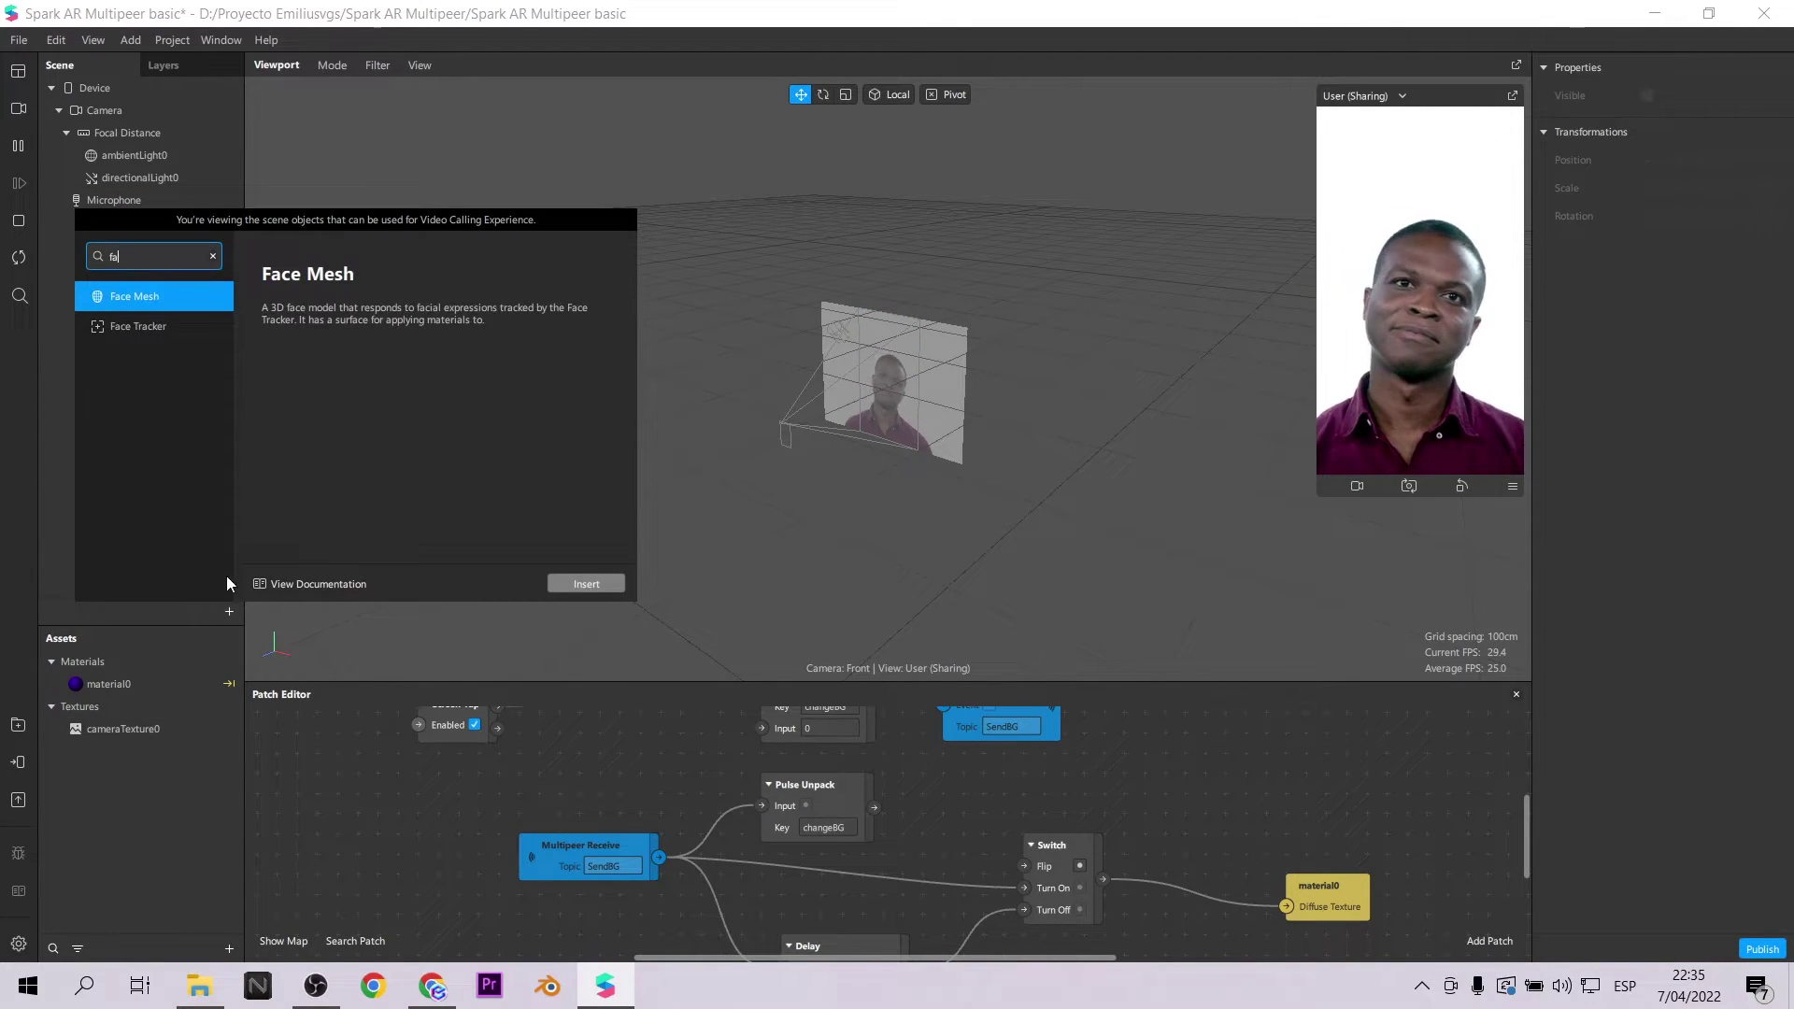
pyautogui.click(153, 327)
pyautogui.click(585, 583)
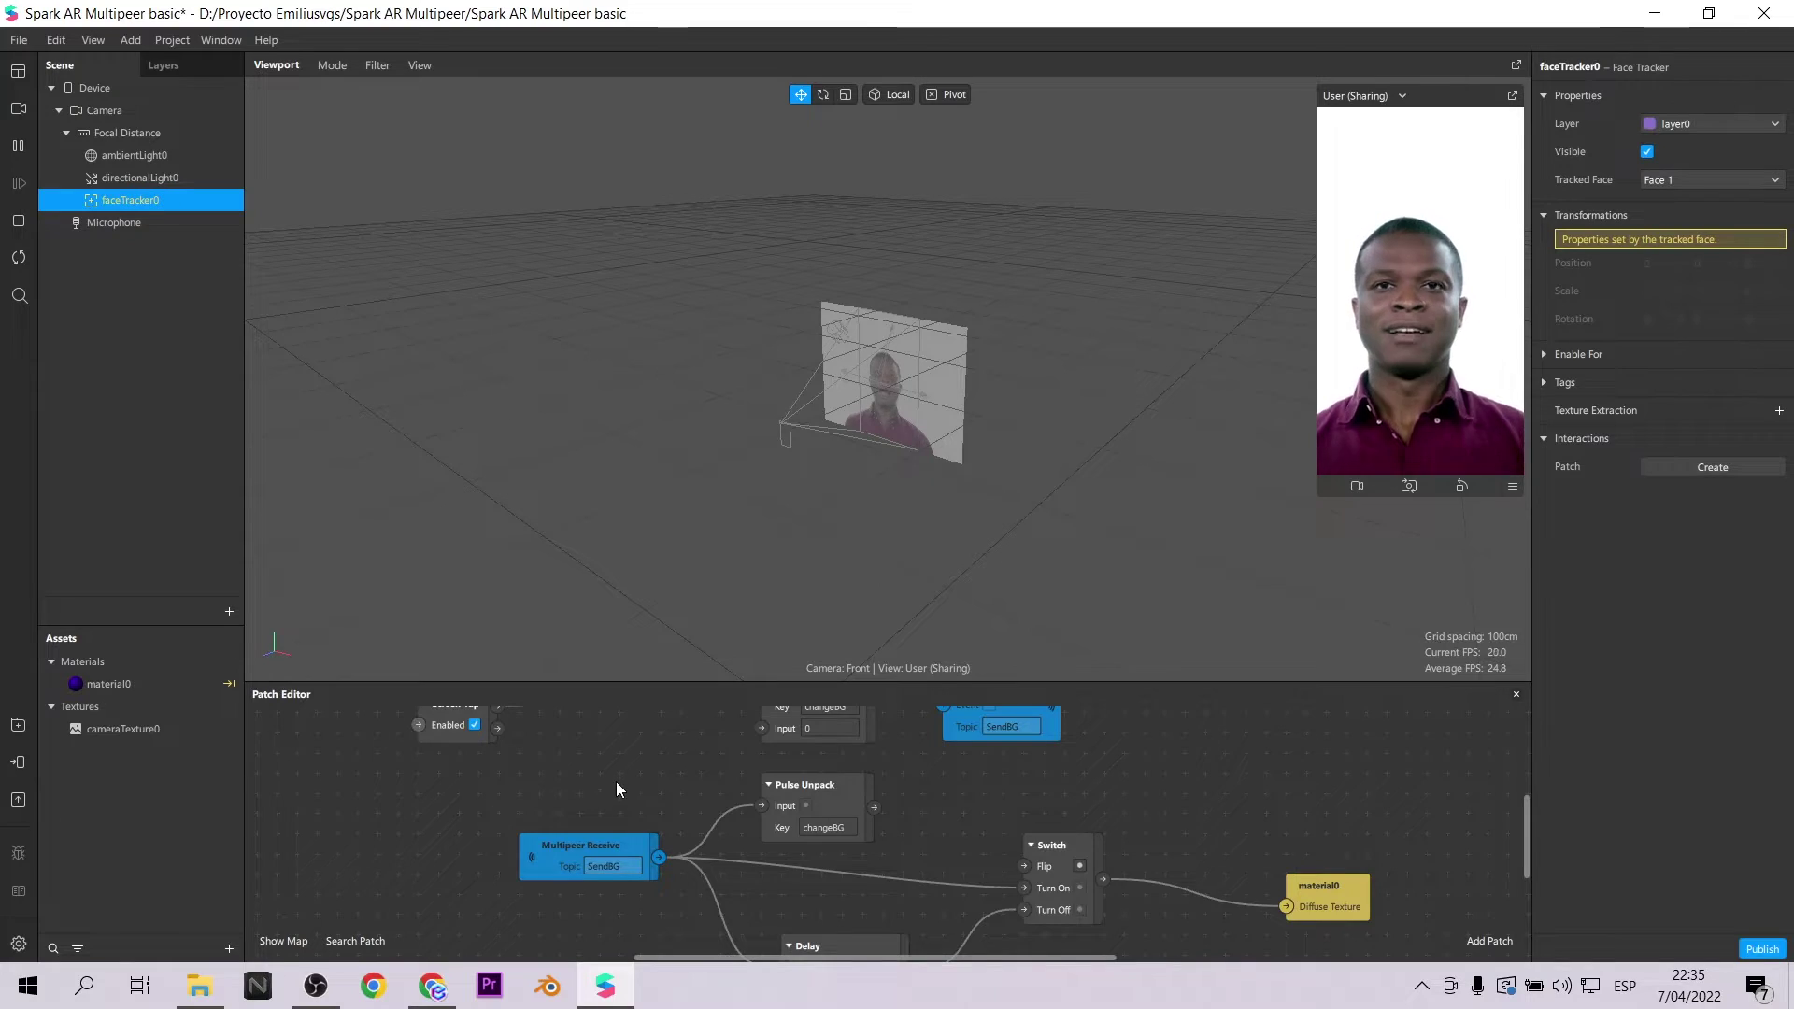
# Add a plane as a child of faceTracker0 and move it above the head, to about 0.144 on Y.
pyautogui.scroll(3, 614, 785)
pyautogui.rightClick(154, 199)
pyautogui.moveTo(199, 220)
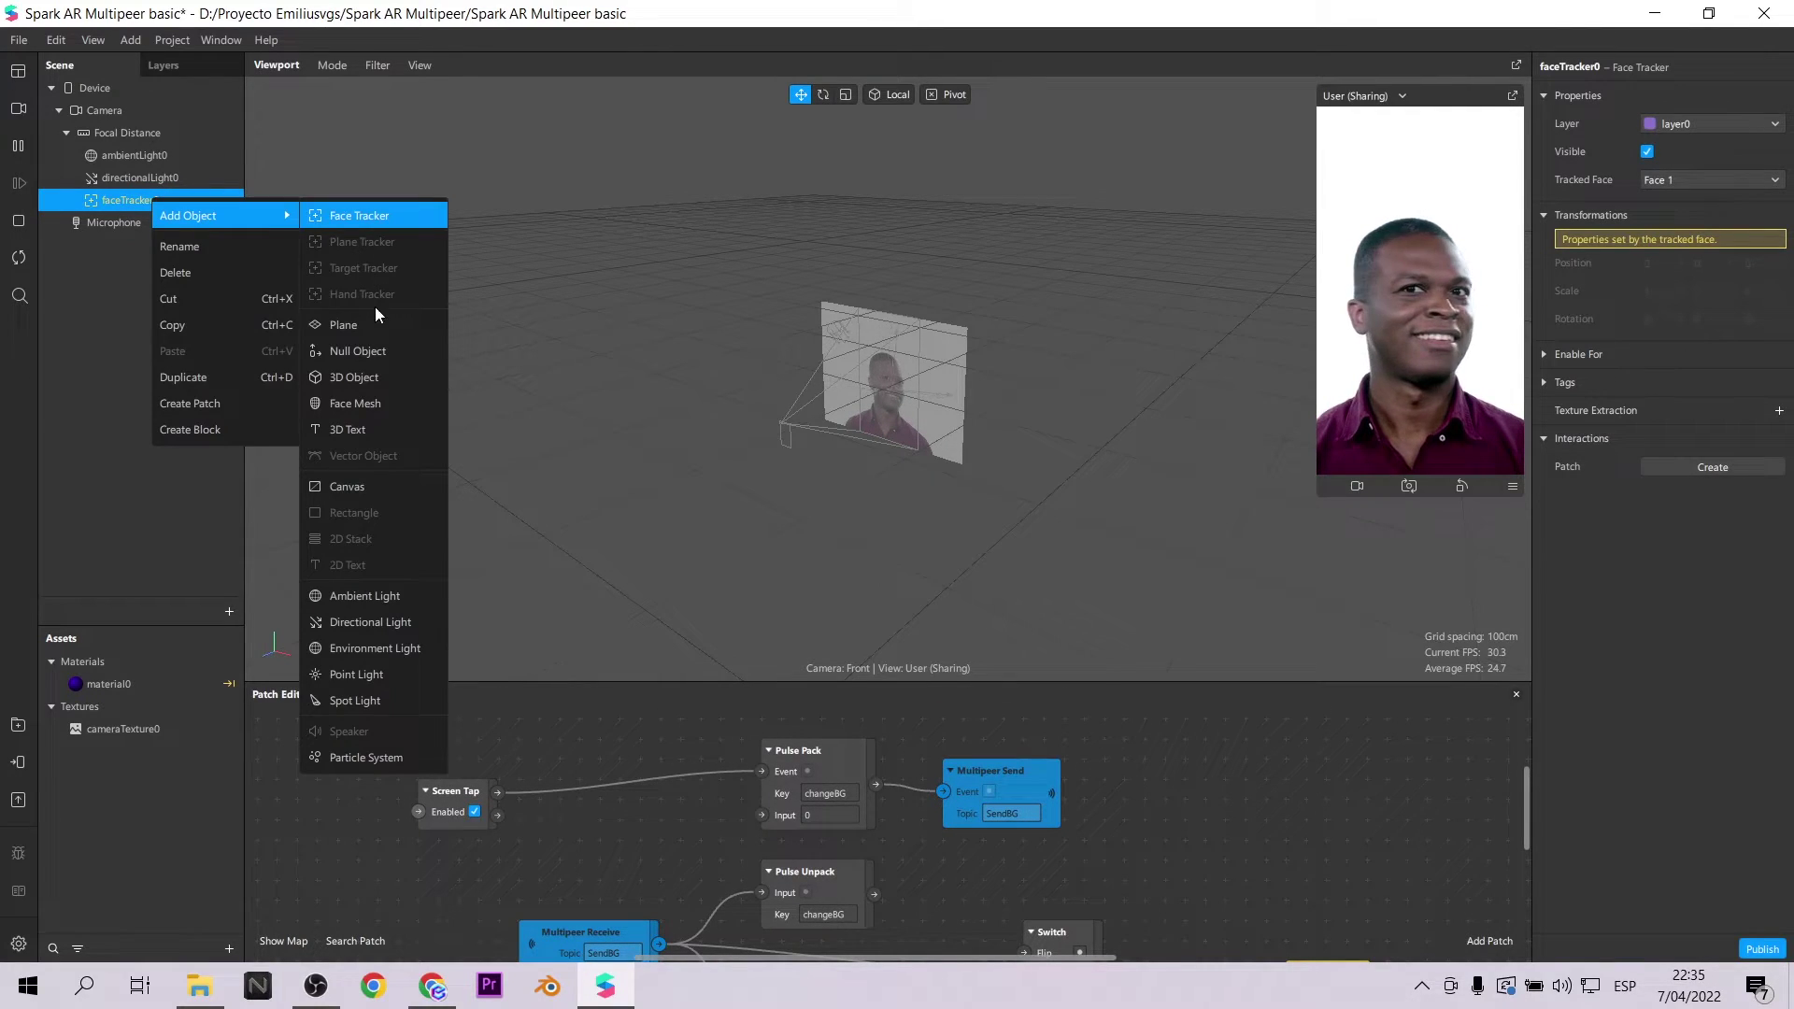
pyautogui.click(381, 330)
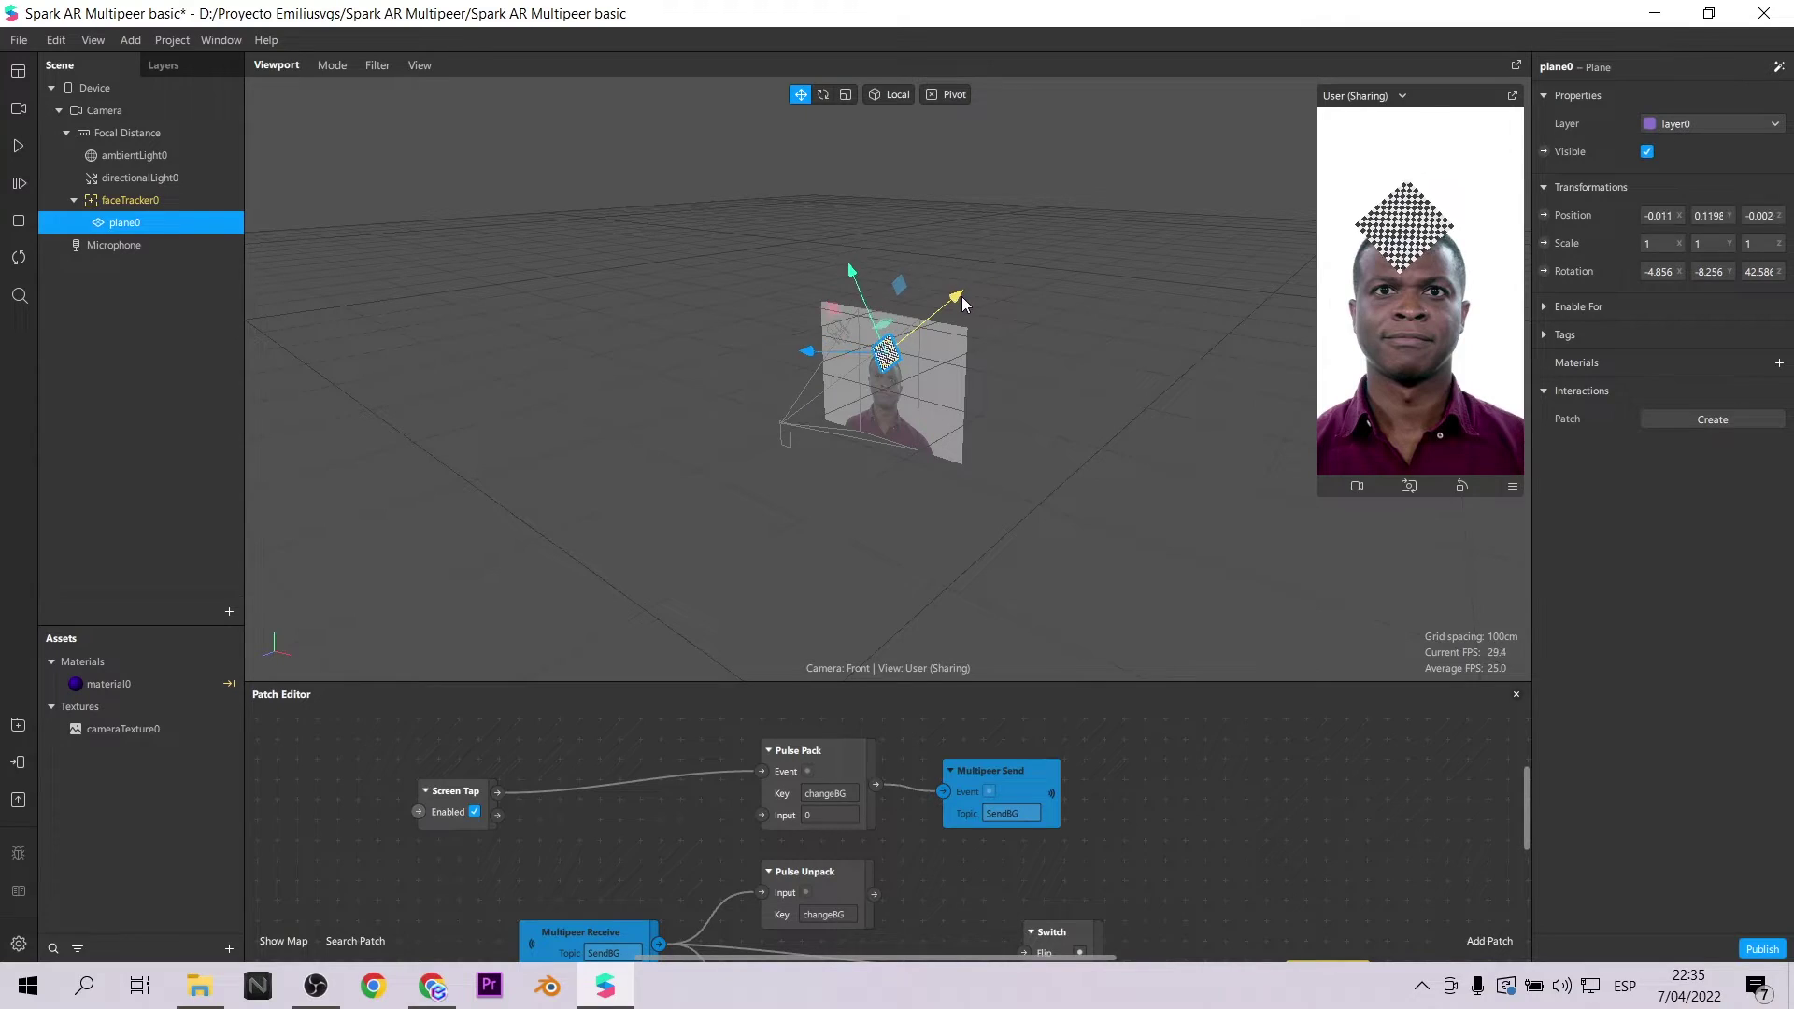
pyautogui.click(16, 147)
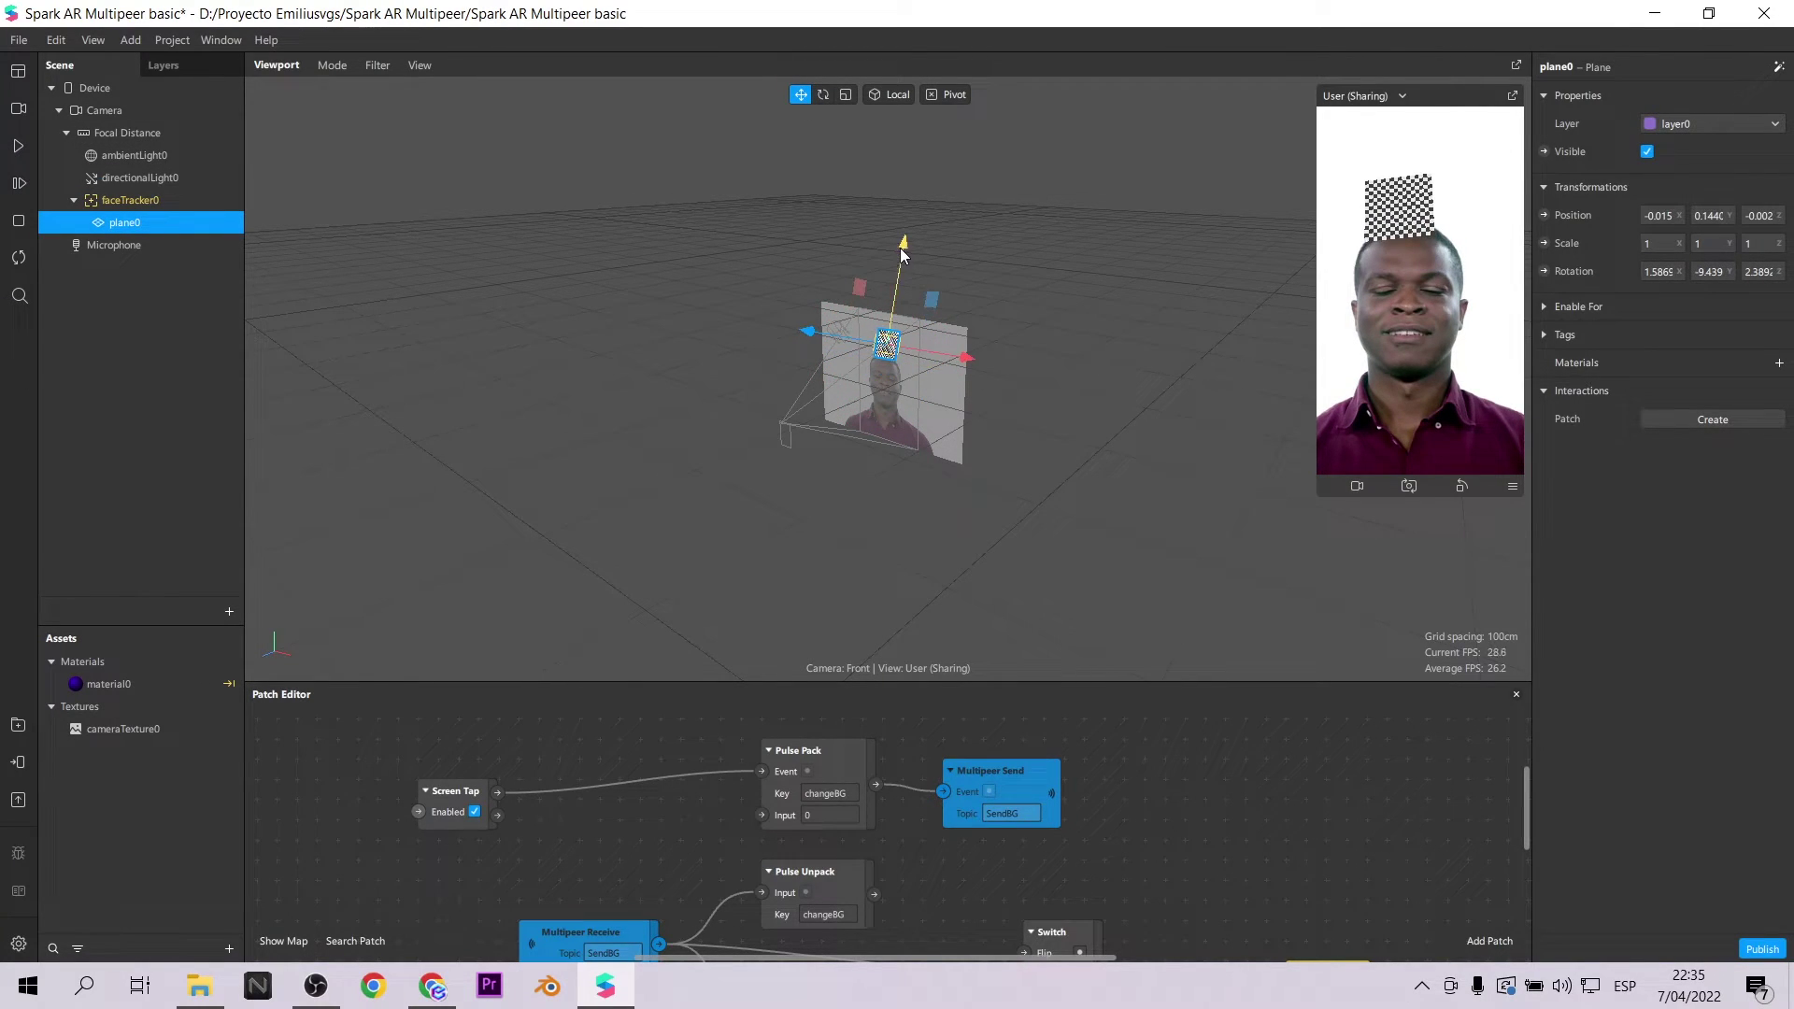
# Assign material0 to the plane and test a screen tap in the running preview.
pyautogui.click(1778, 367)
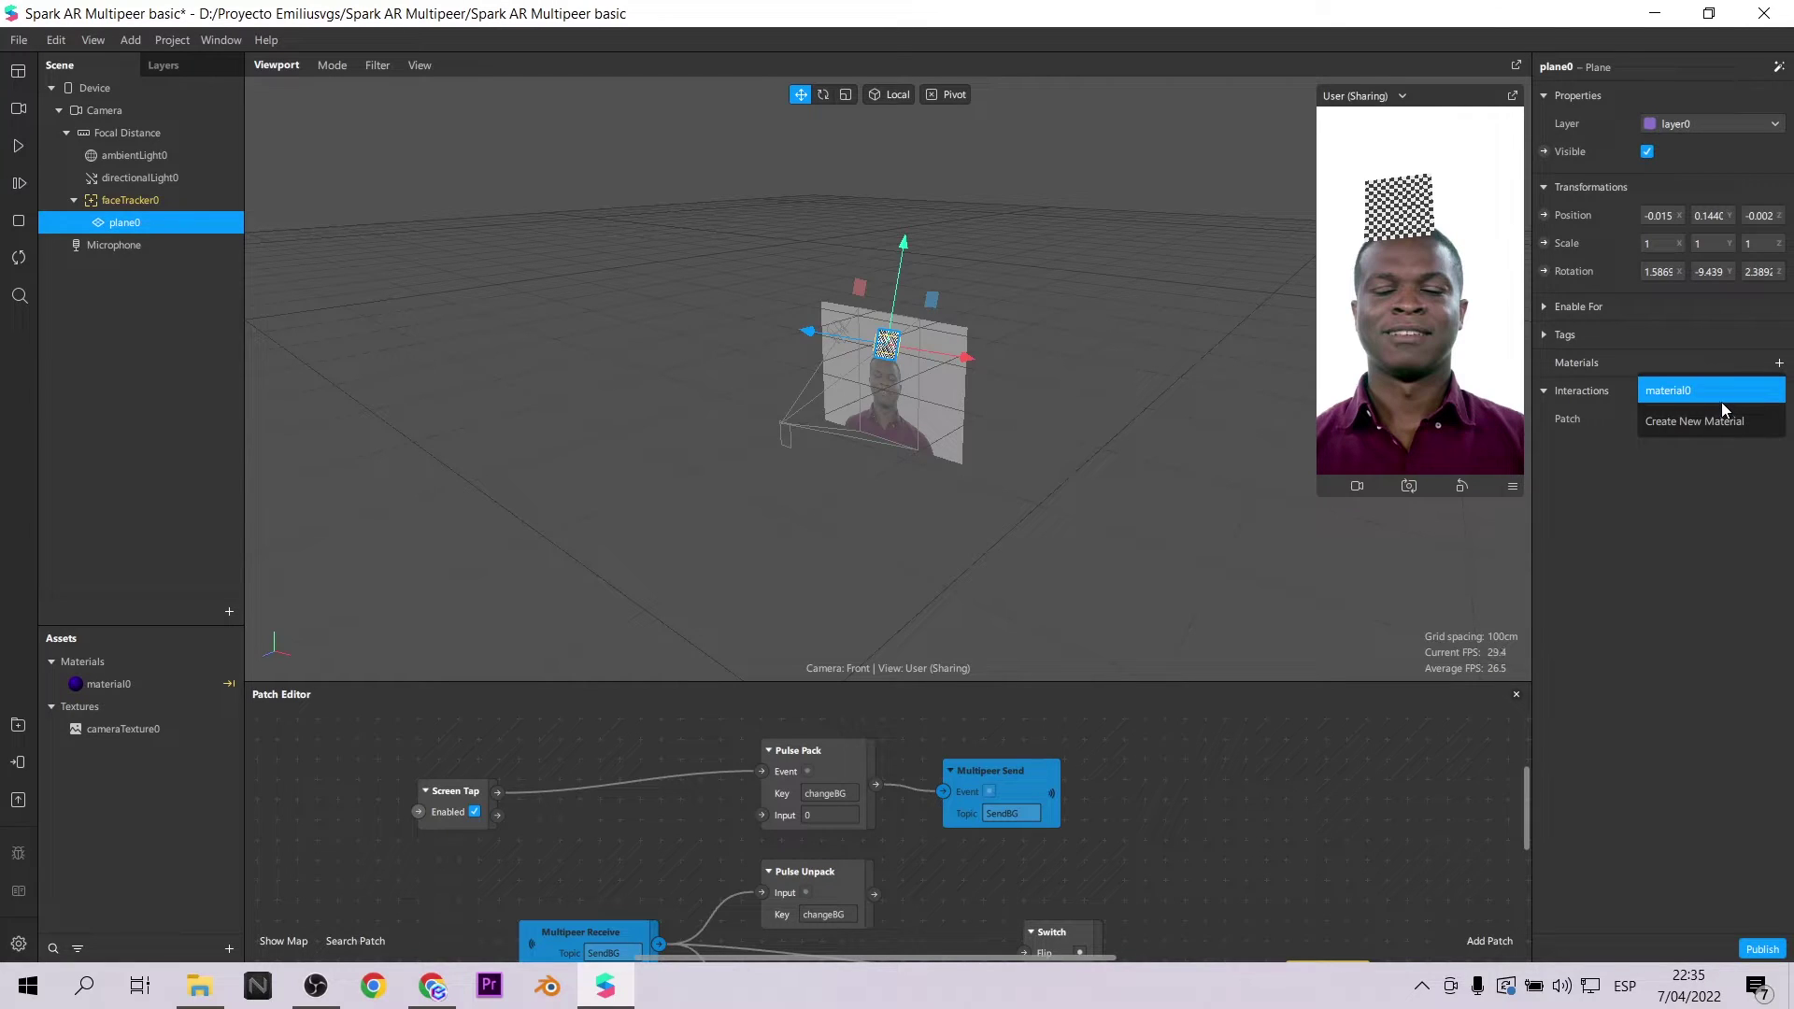
pyautogui.click(1724, 397)
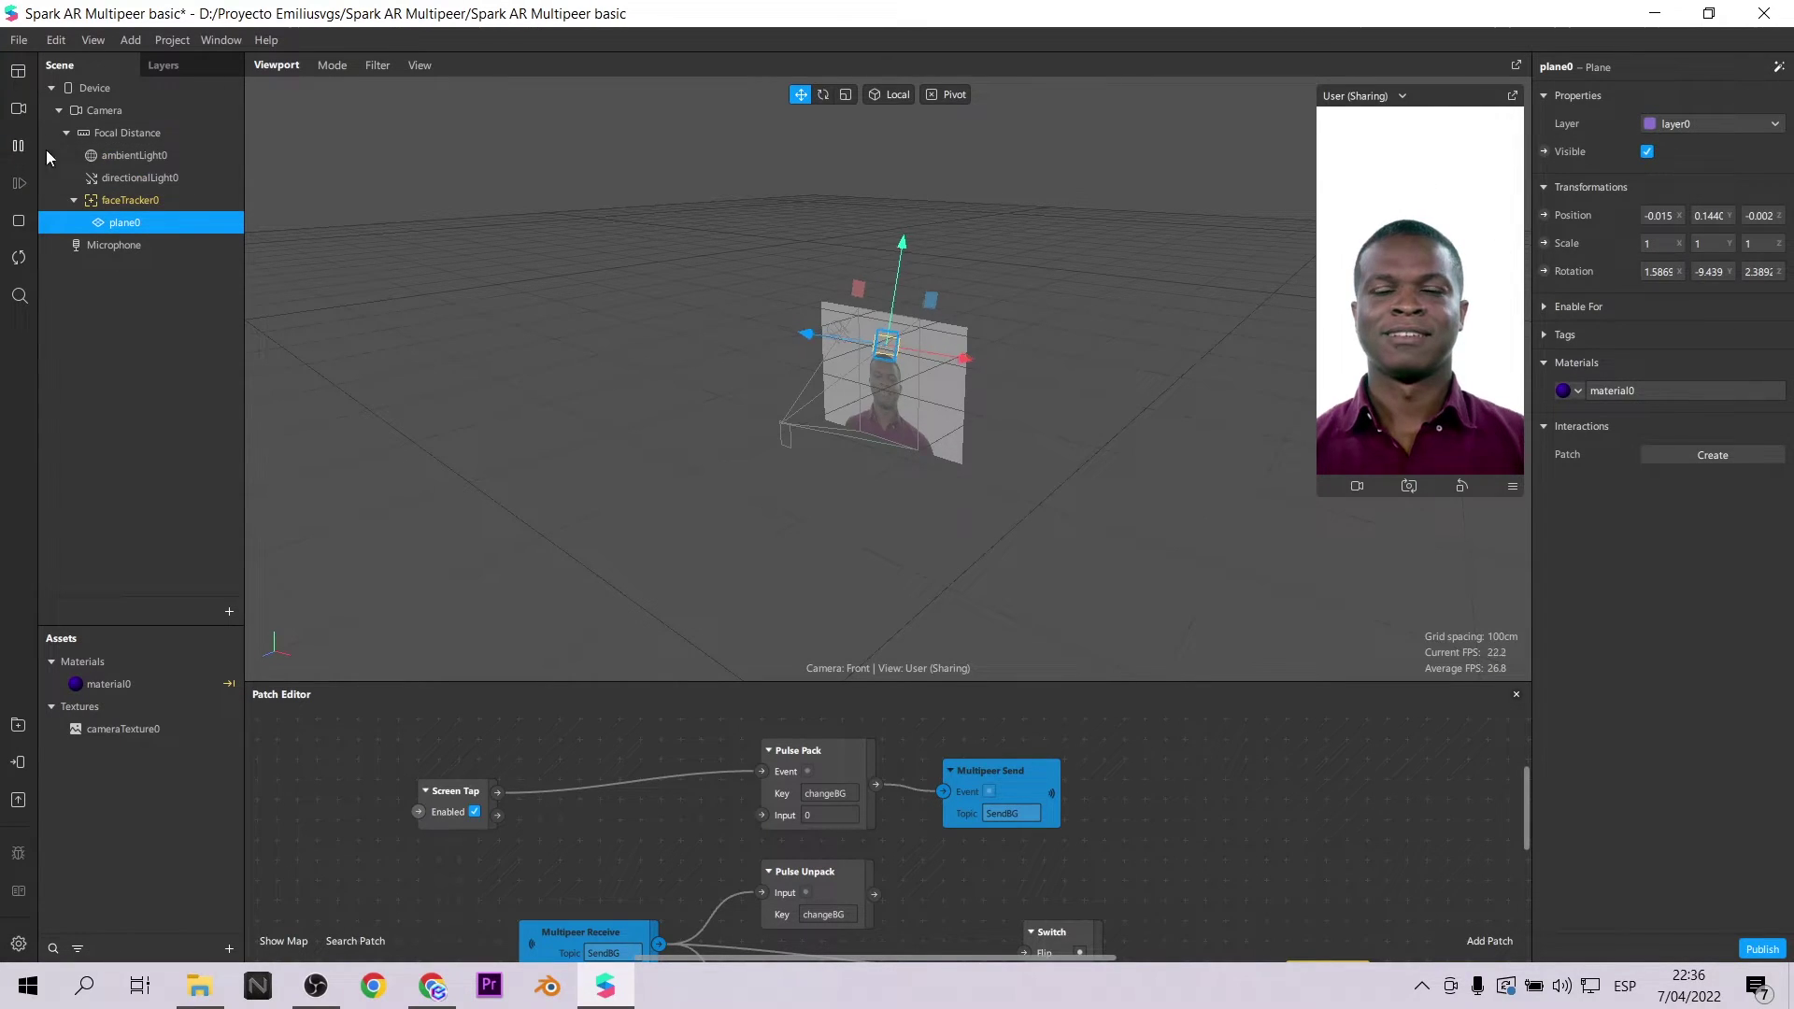
pyautogui.click(1463, 364)
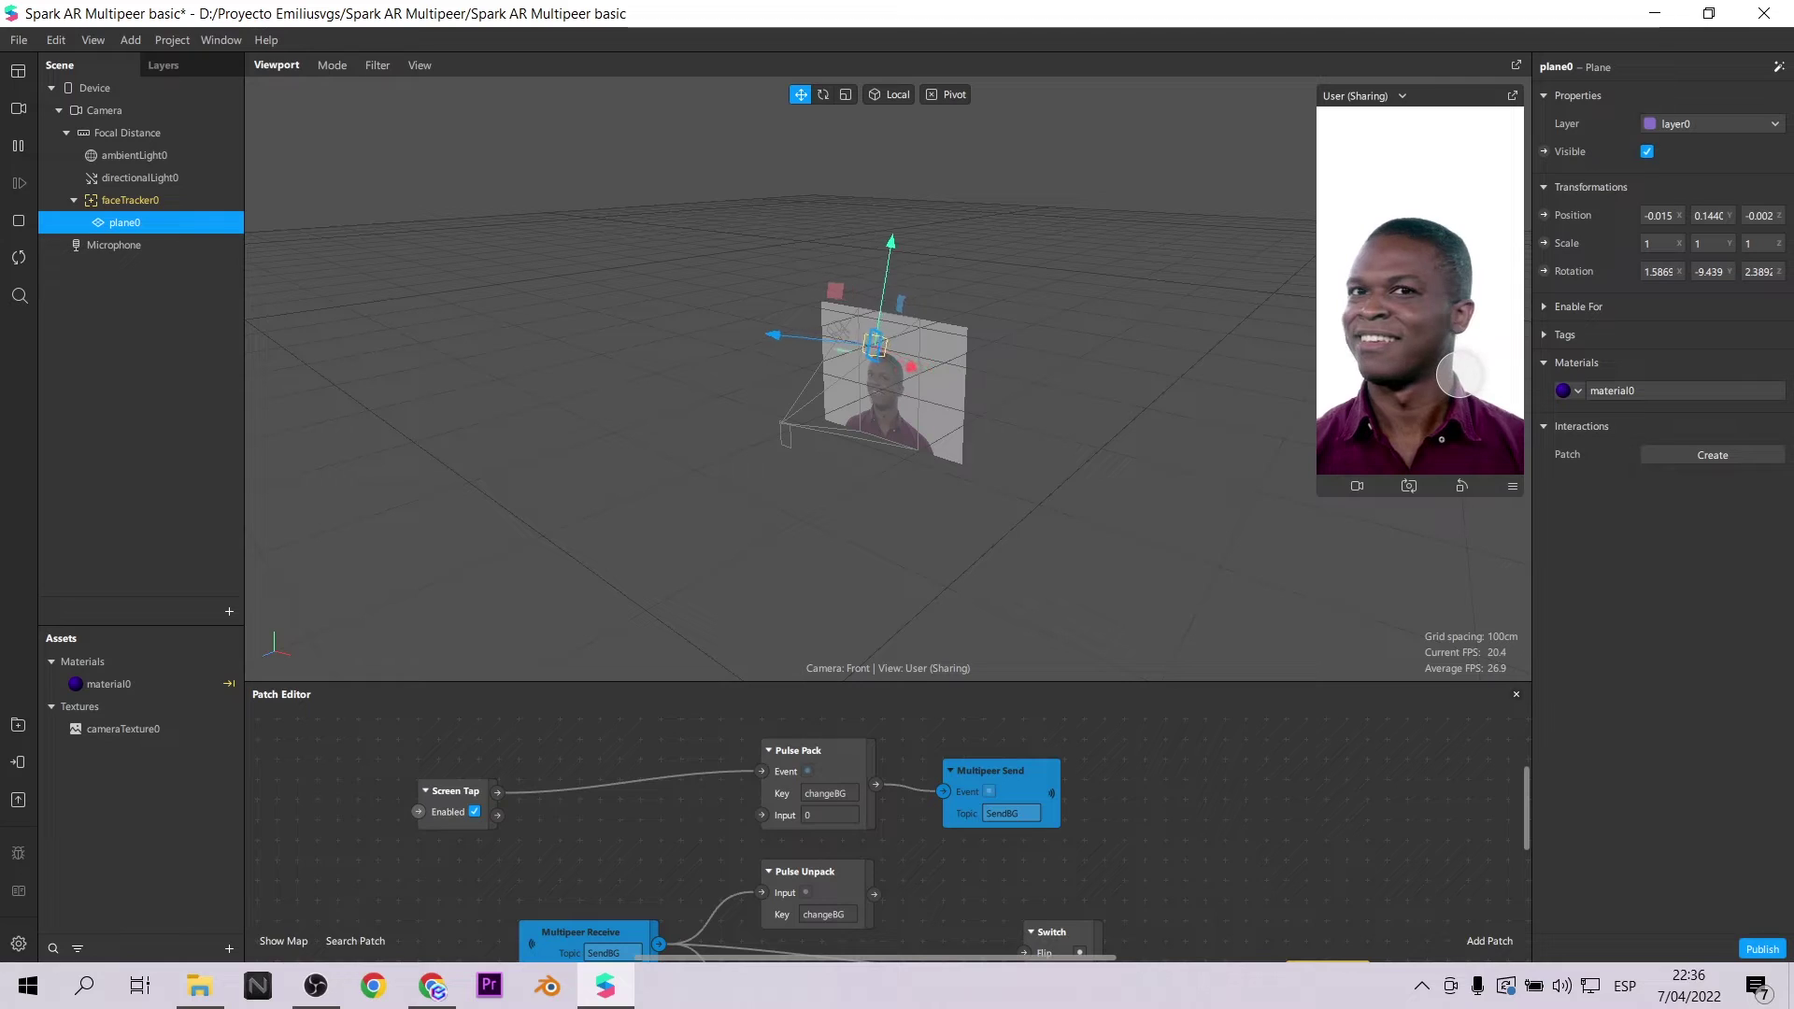
# Remove the connection from the Switch patch to material0's Diffuse Texture, and raise the plane to about 0.177 on Y.
pyautogui.scroll(-2, 1201, 826)
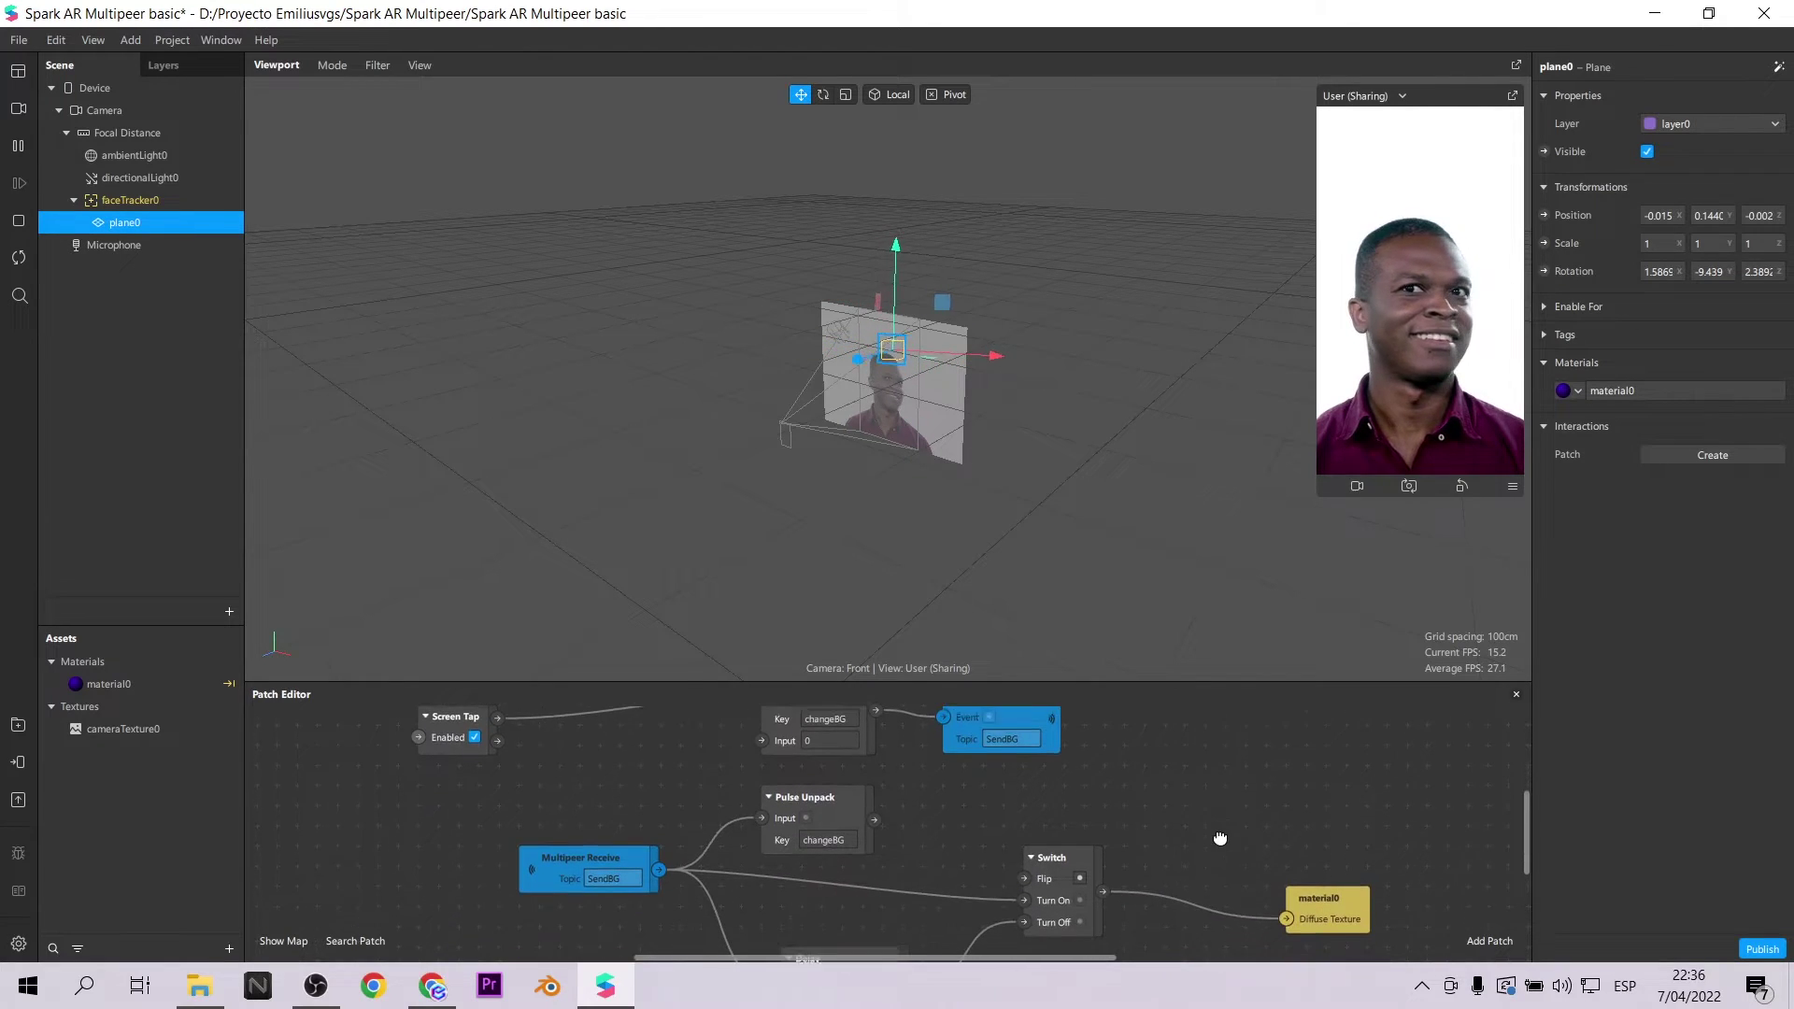
pyautogui.click(1252, 915)
pyautogui.press('Delete')
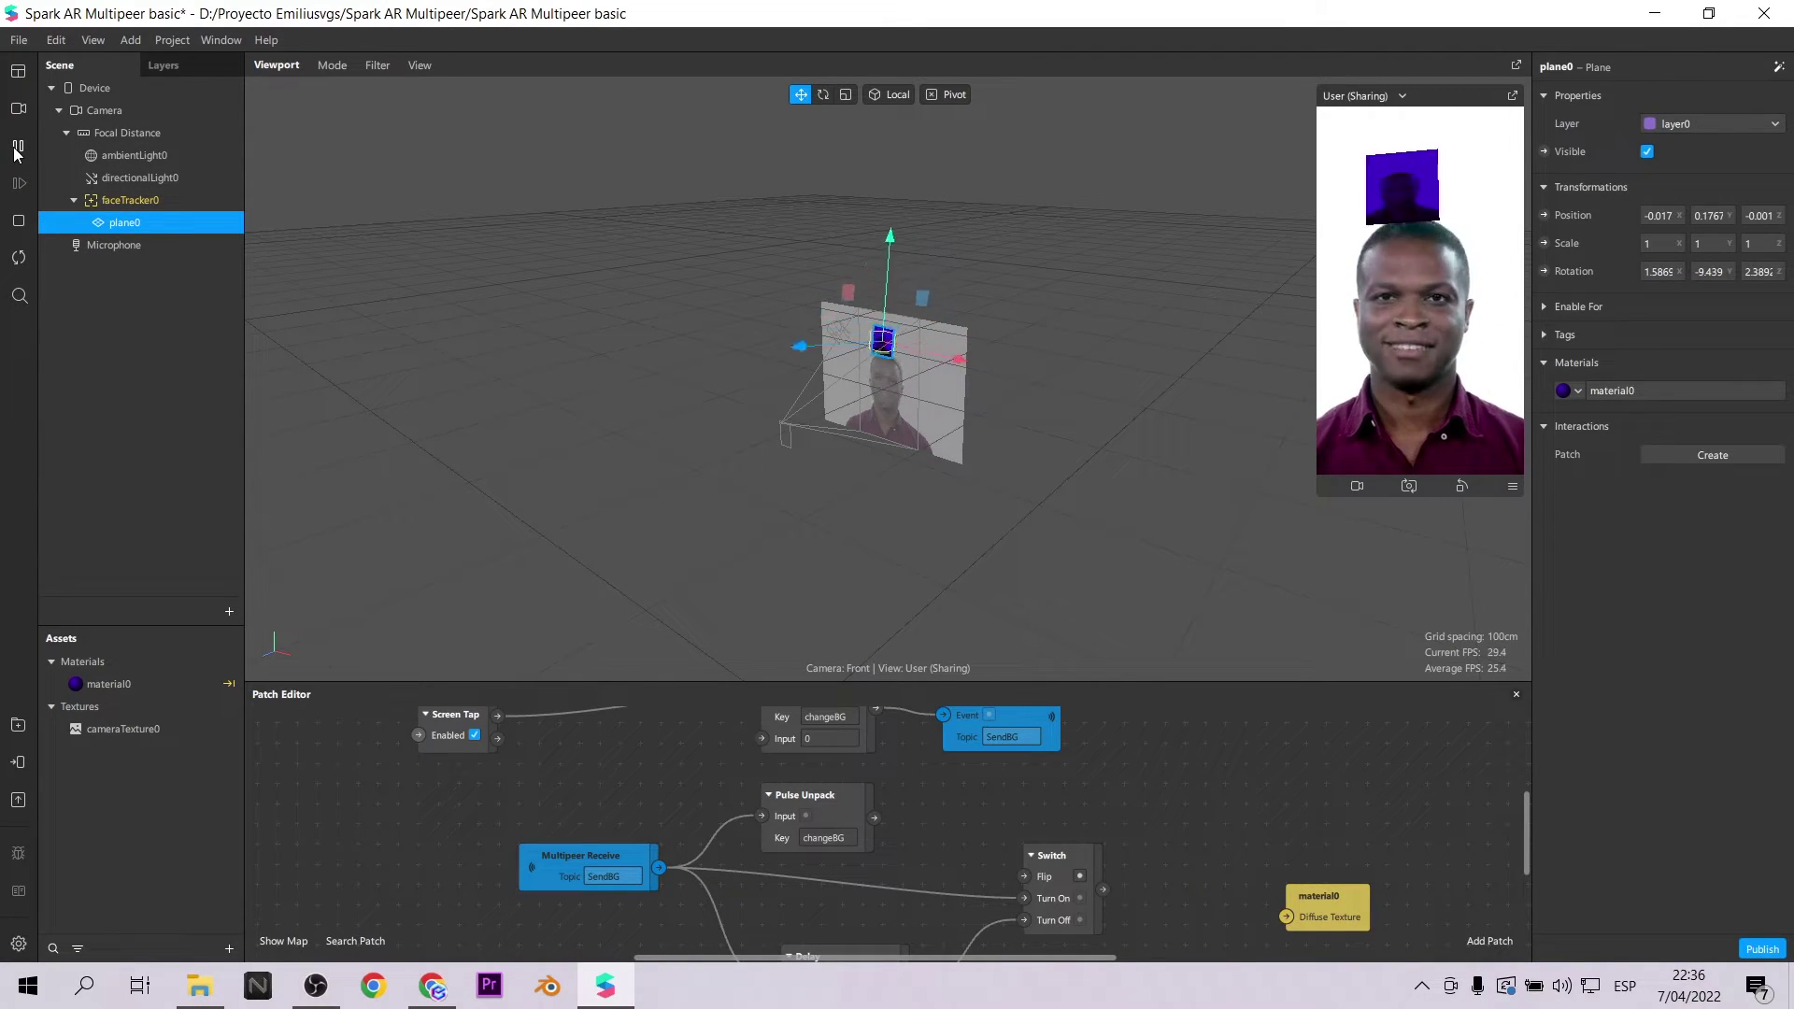
# Replace the Screen Tap patch with the face tracker patches for faceTracker0.
pyautogui.keyDown('ctrl'); pyautogui.scroll(-2, 1121, 813); pyautogui.keyUp('ctrl')
pyautogui.scroll(2, 1186, 781)
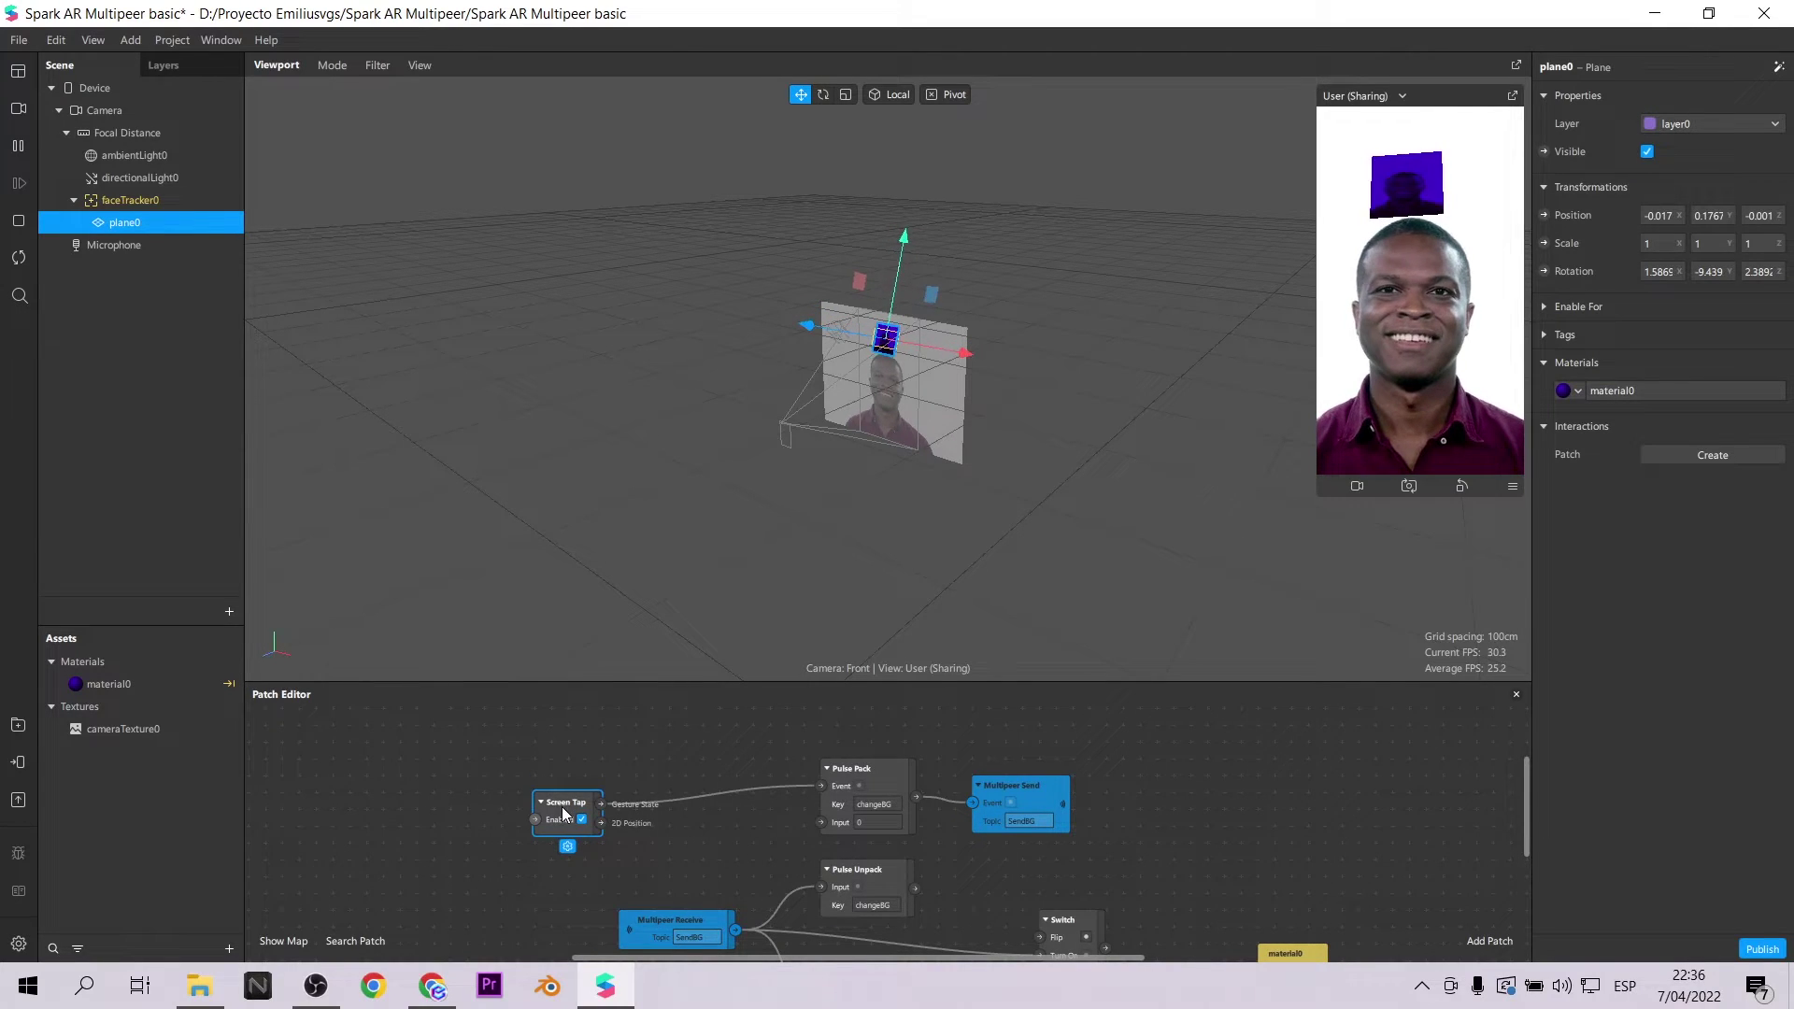
pyautogui.moveTo(131, 200); pyautogui.dragTo(559, 816)
# Add a Mouth Open patch and connect the faceTracker0 patch's Face output to it.
pyautogui.rightClick(673, 758)
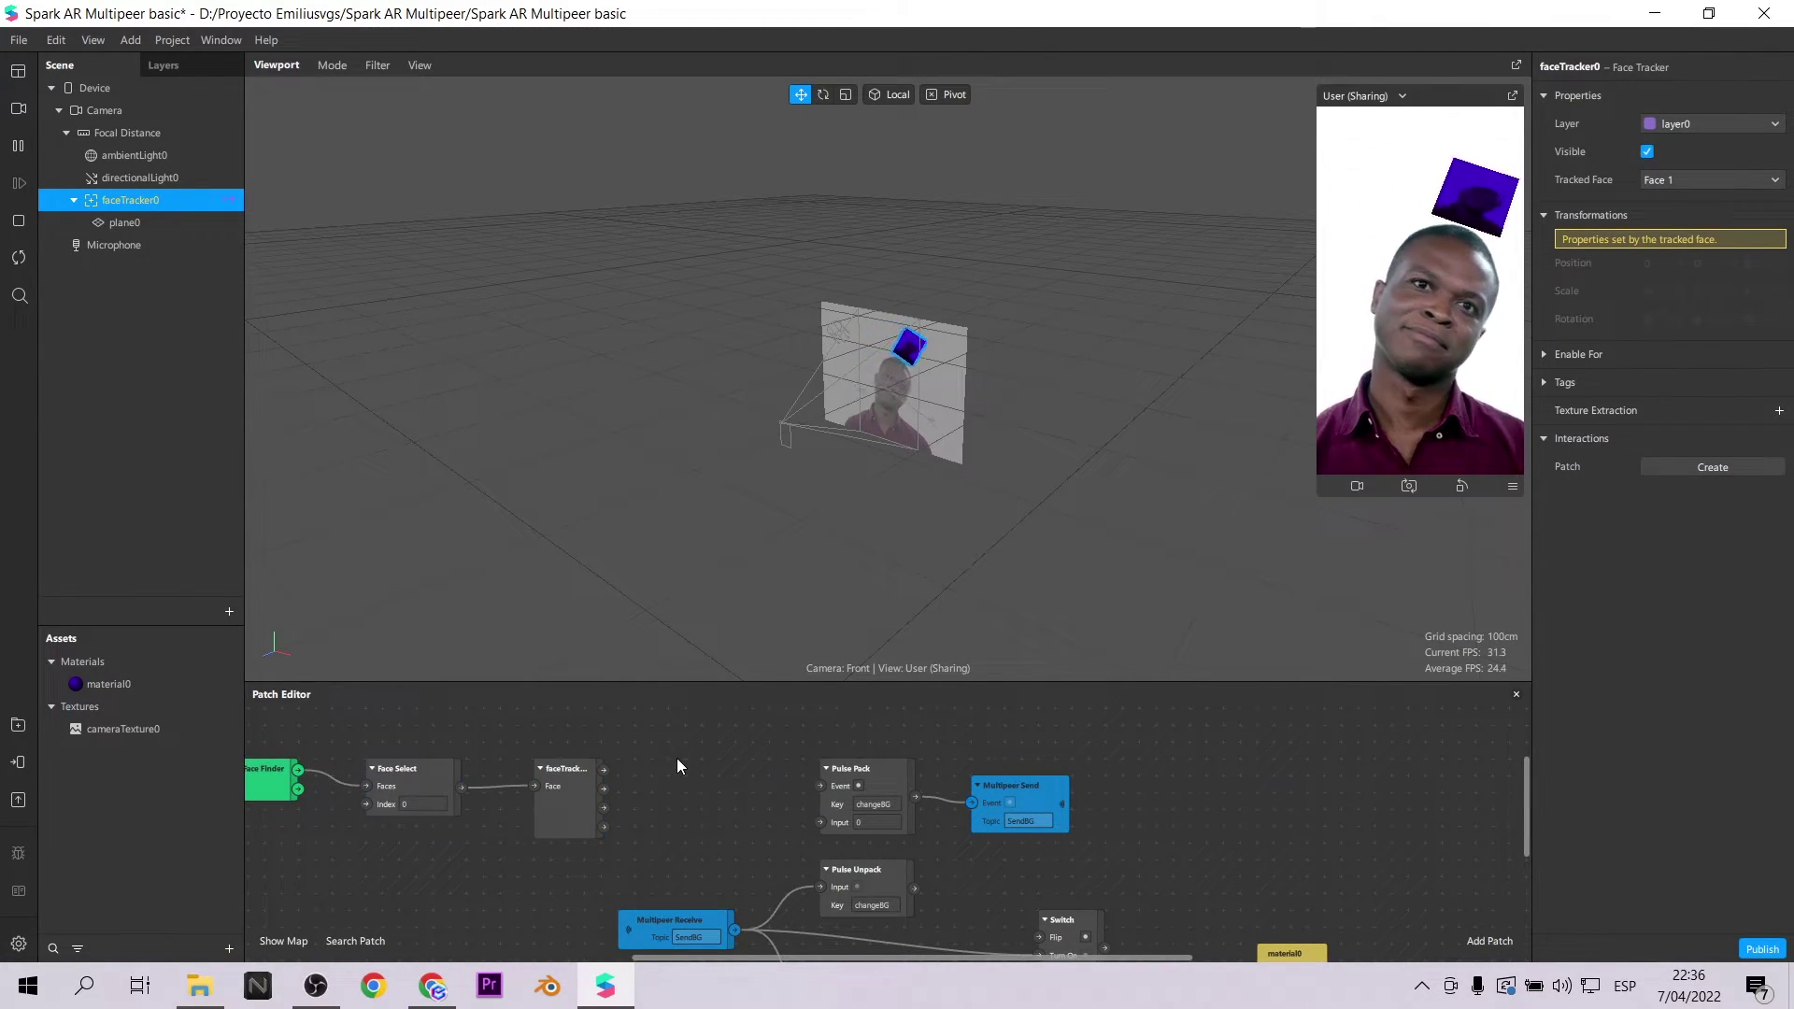
pyautogui.write('ope')
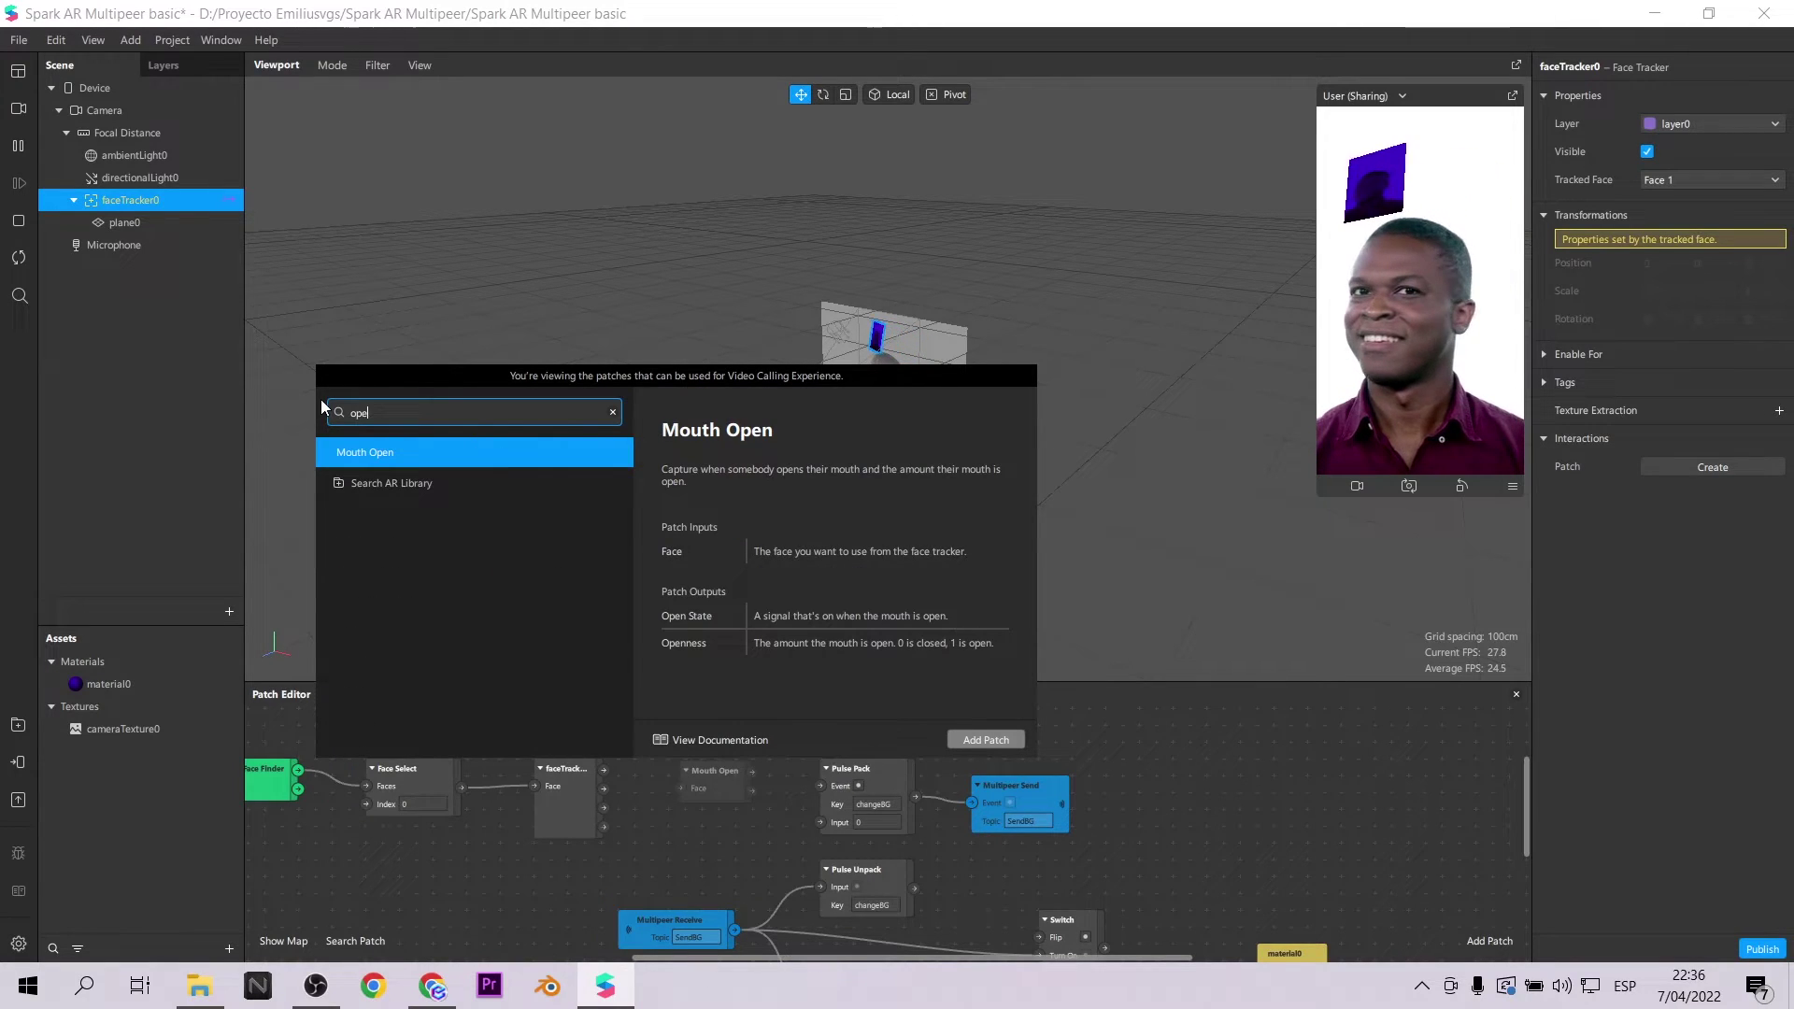
pyautogui.click(982, 742)
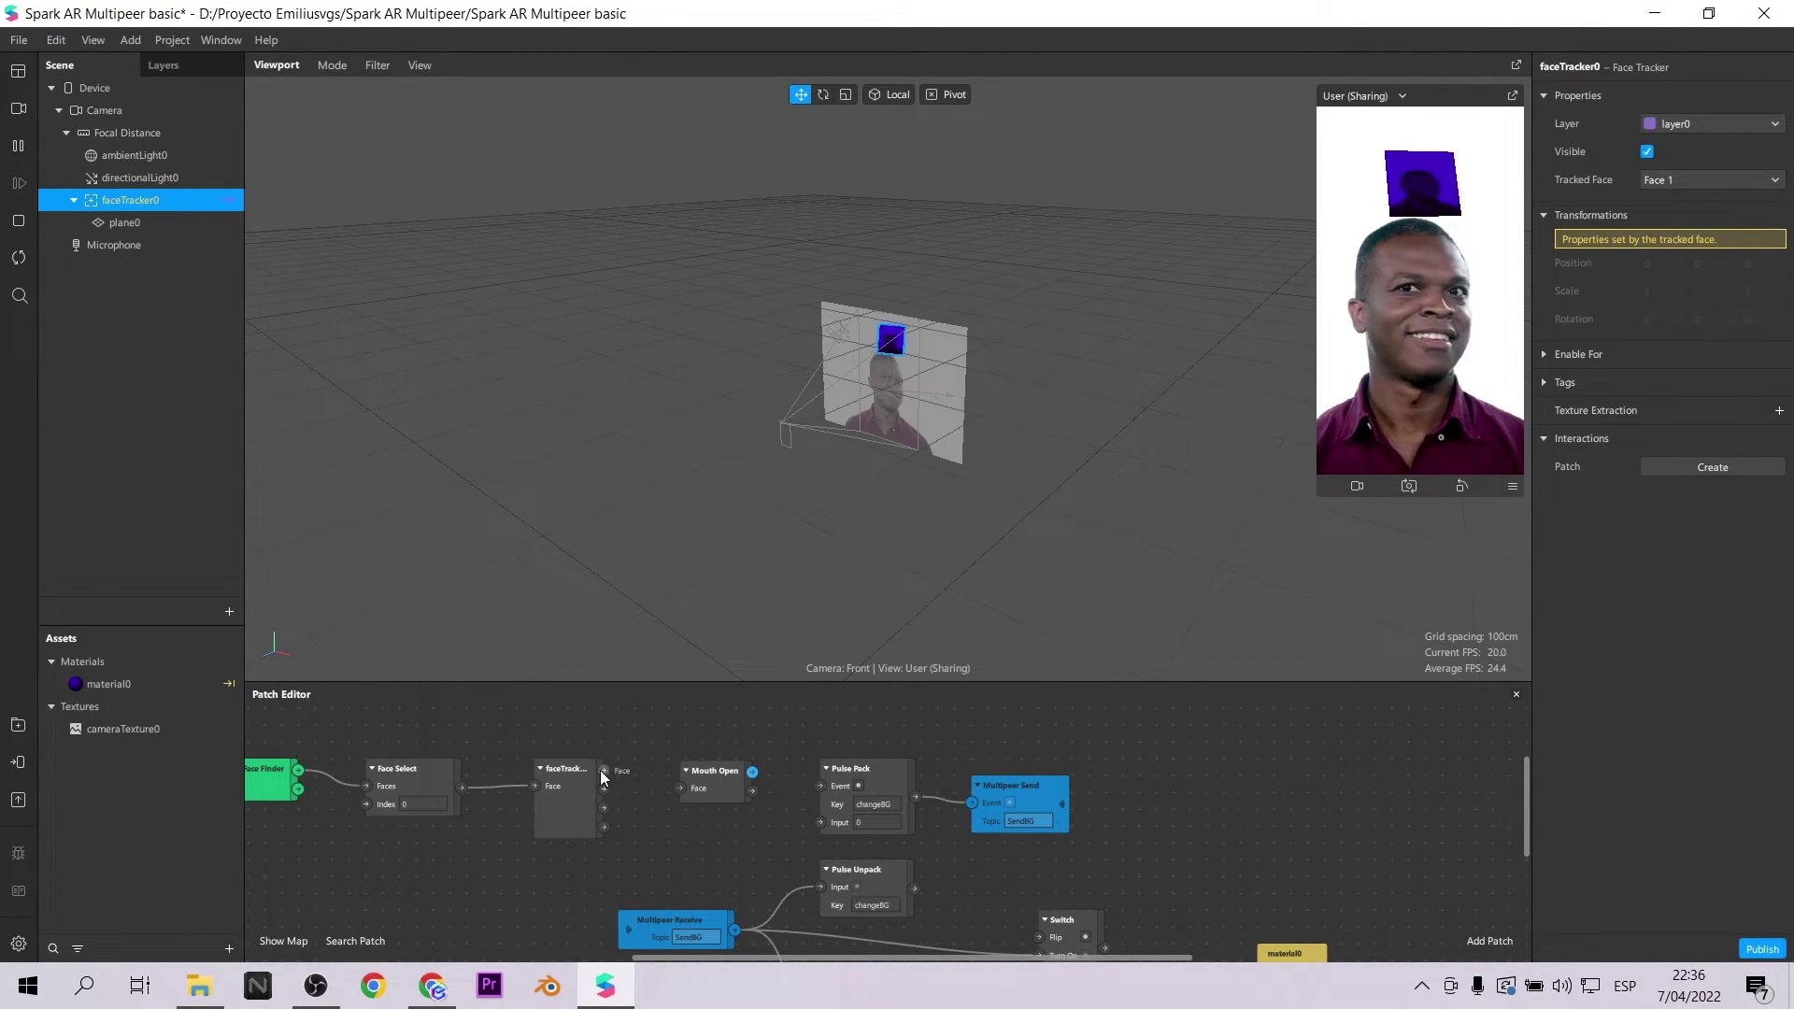
pyautogui.moveTo(676, 787); pyautogui.dragTo(679, 788)
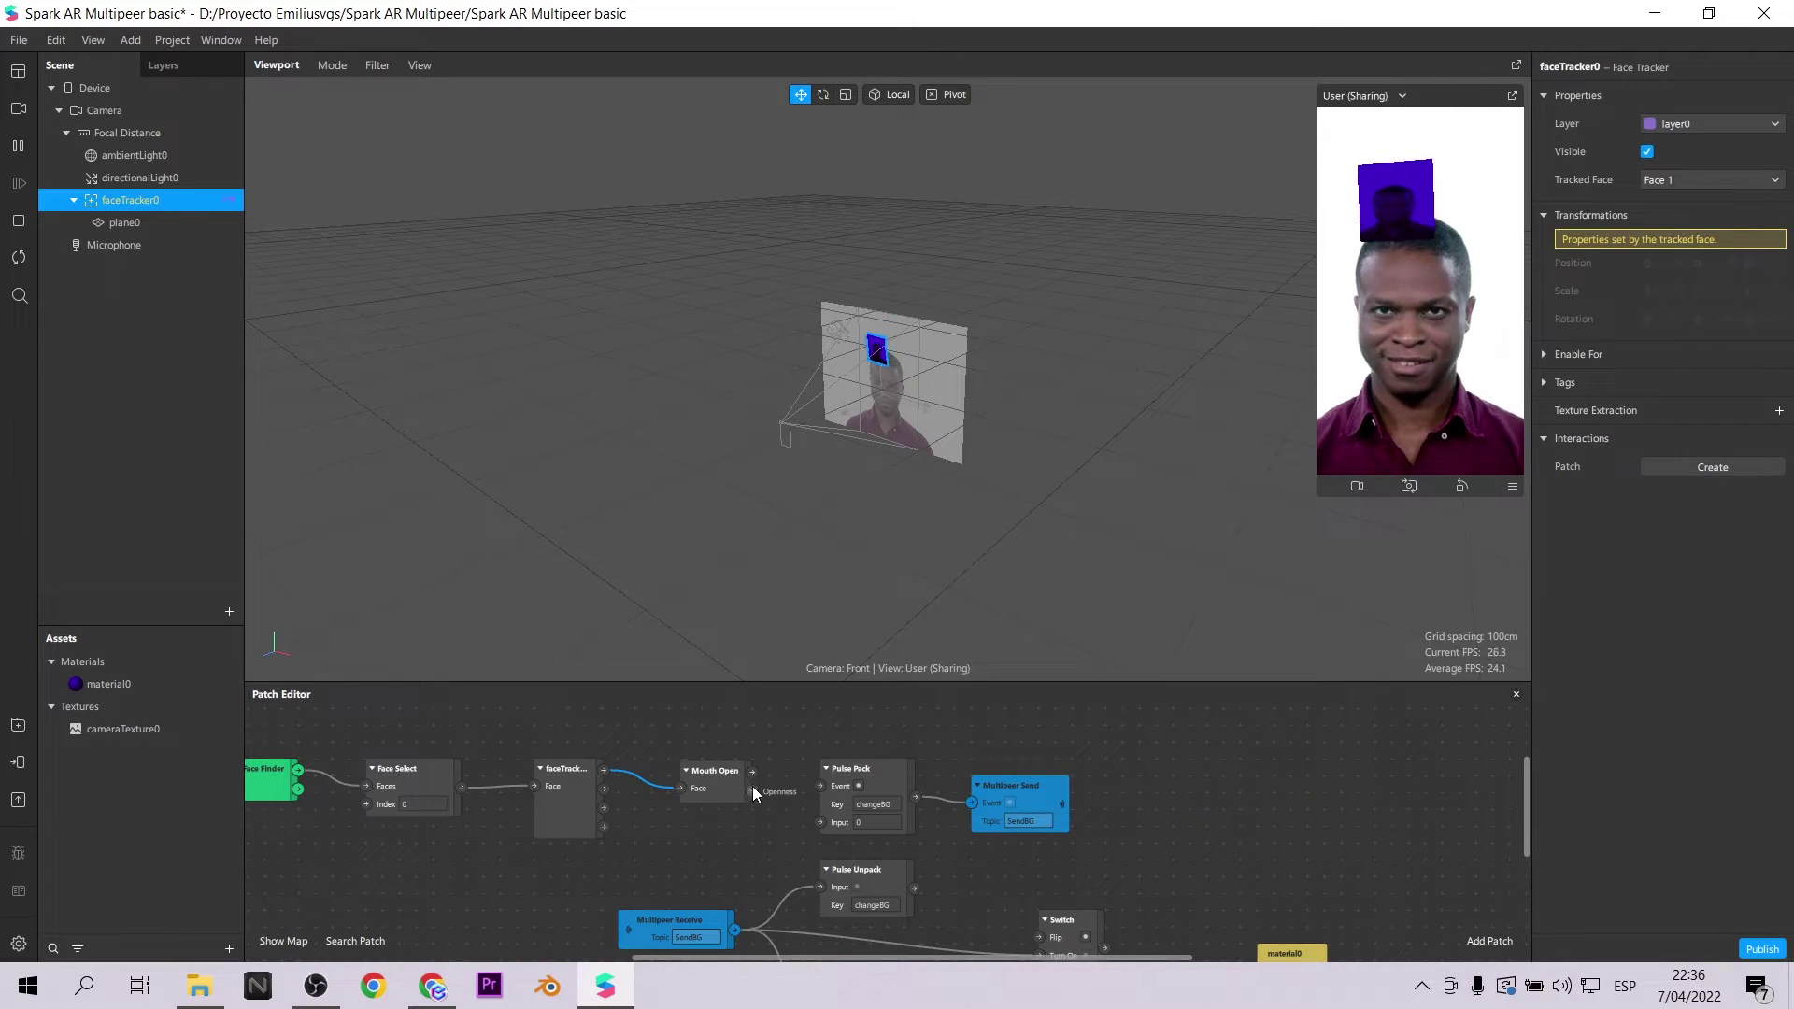
# Connect the Mouth Open patch through a Pulse patch to the Pulse Pack's Event input.
pyautogui.moveTo(793, 766)
pyautogui.mouseDown()
pyautogui.moveTo(825, 782)
pyautogui.moveTo(790, 747)
pyautogui.mouseUp()
pyautogui.scroll(-2, 783, 738)
pyautogui.click(955, 760)
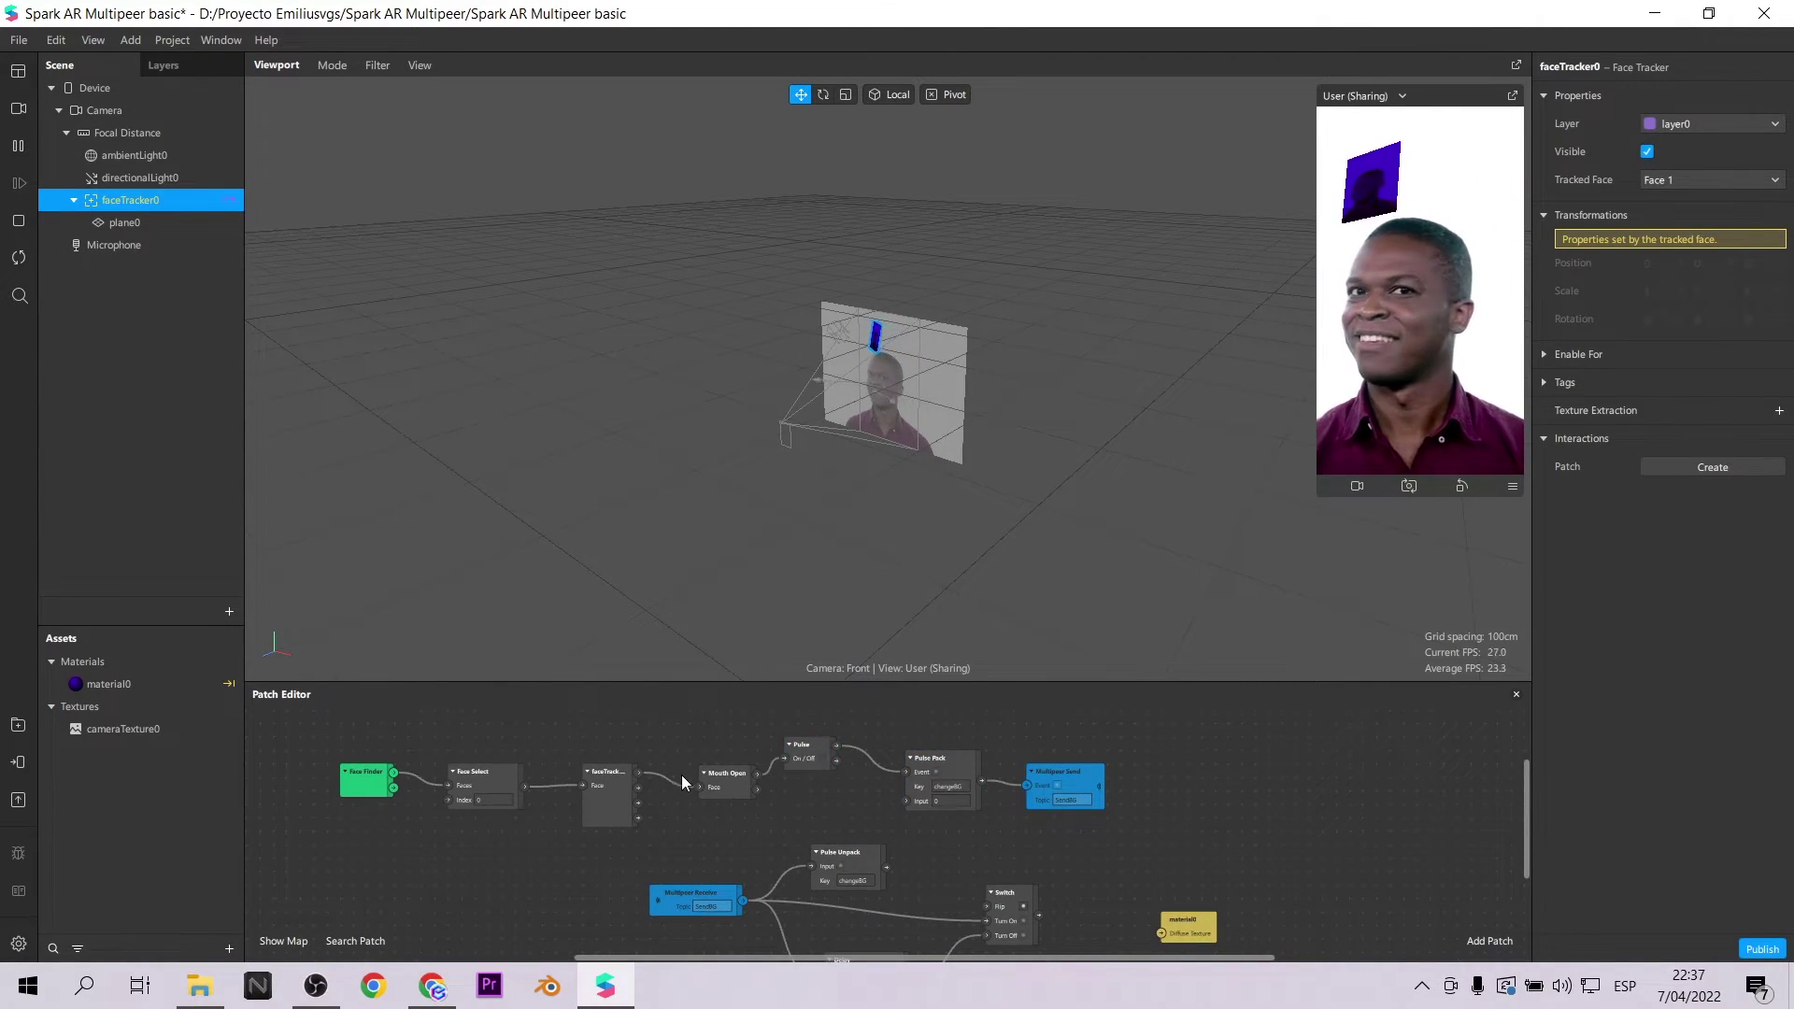
# Connect the Switch patch's output to material0's Diffuse Texture.
pyautogui.scroll(2, 679, 777)
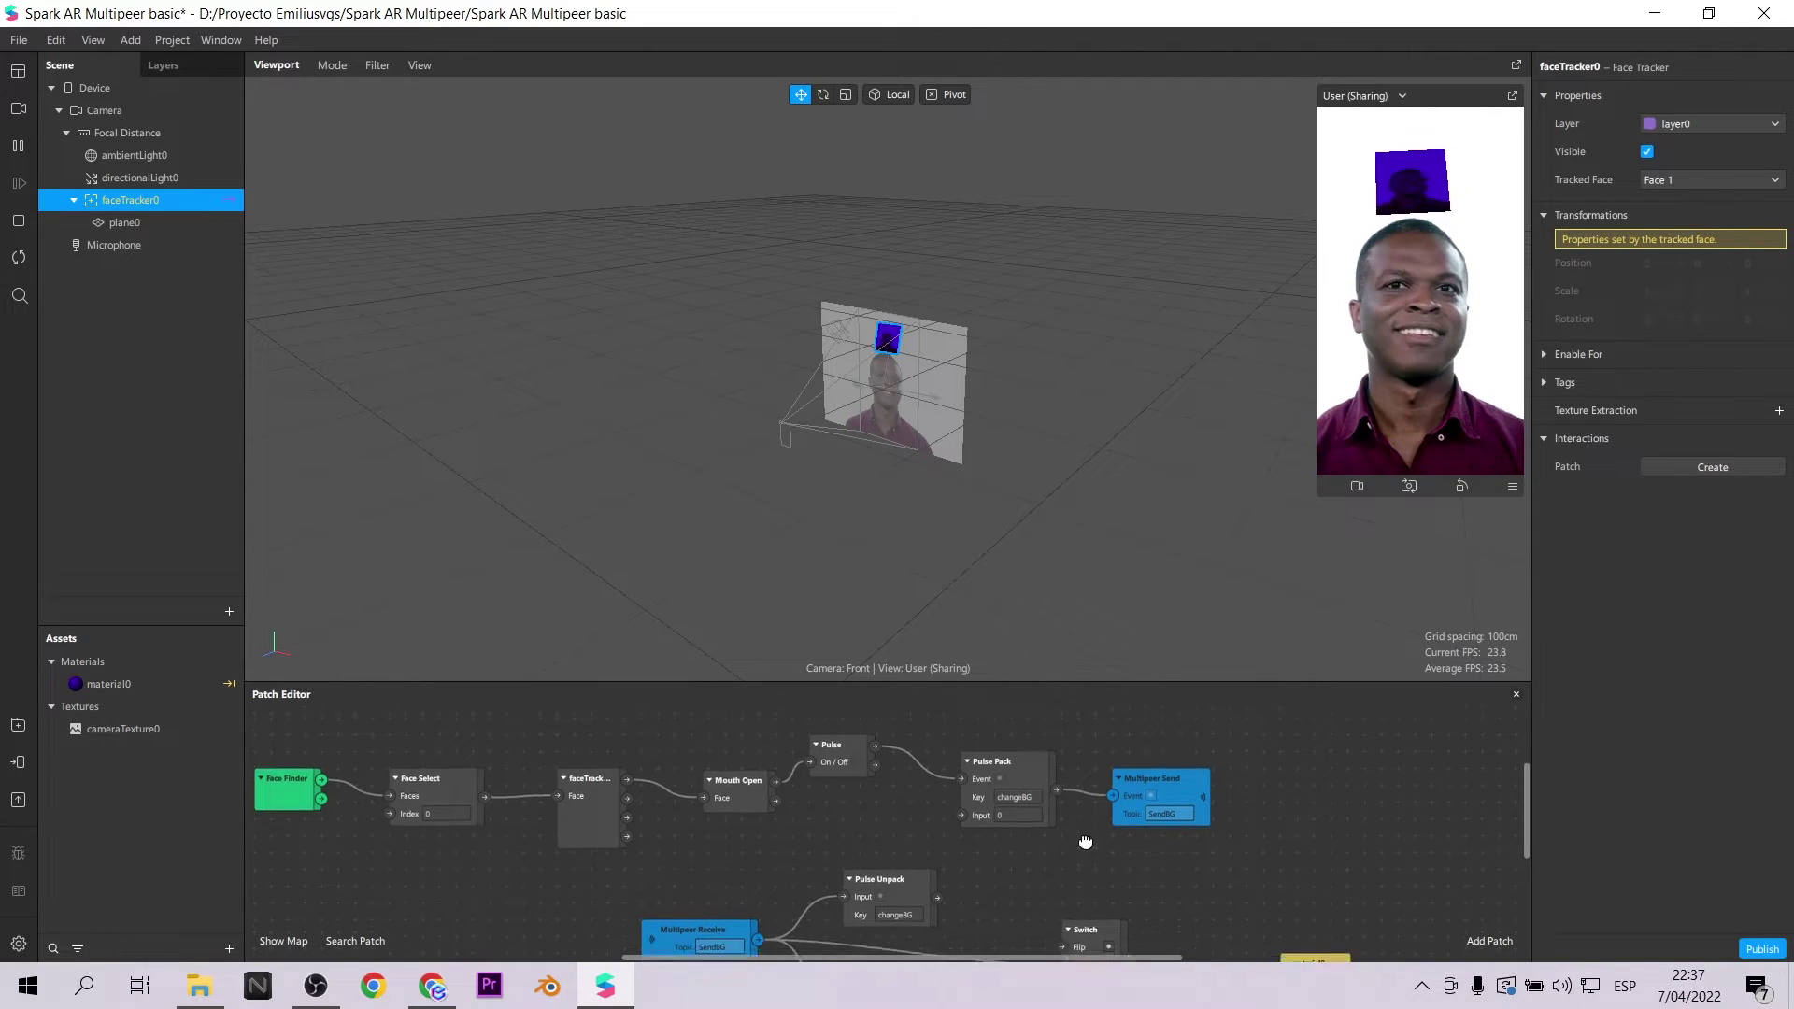
pyautogui.scroll(-3, 1151, 841)
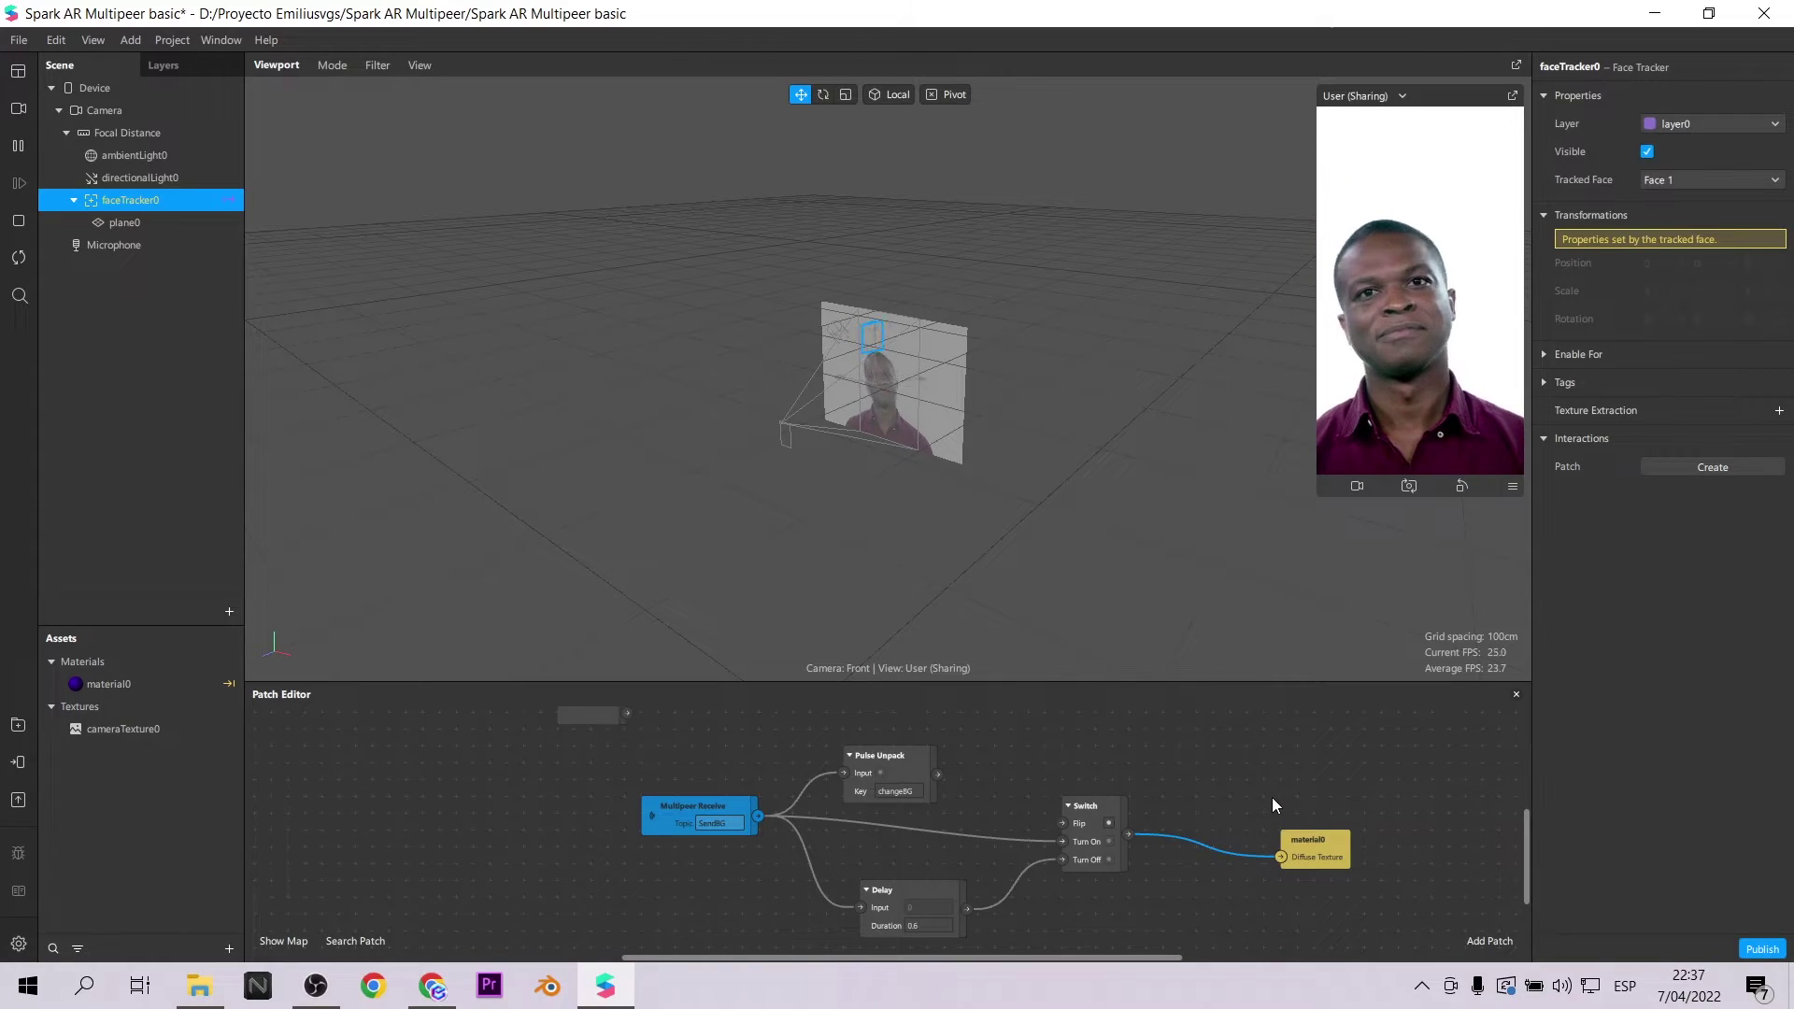
pyautogui.scroll(3, 1271, 799)
pyautogui.scroll(-1, 1341, 812)
pyautogui.scroll(1, 1342, 813)
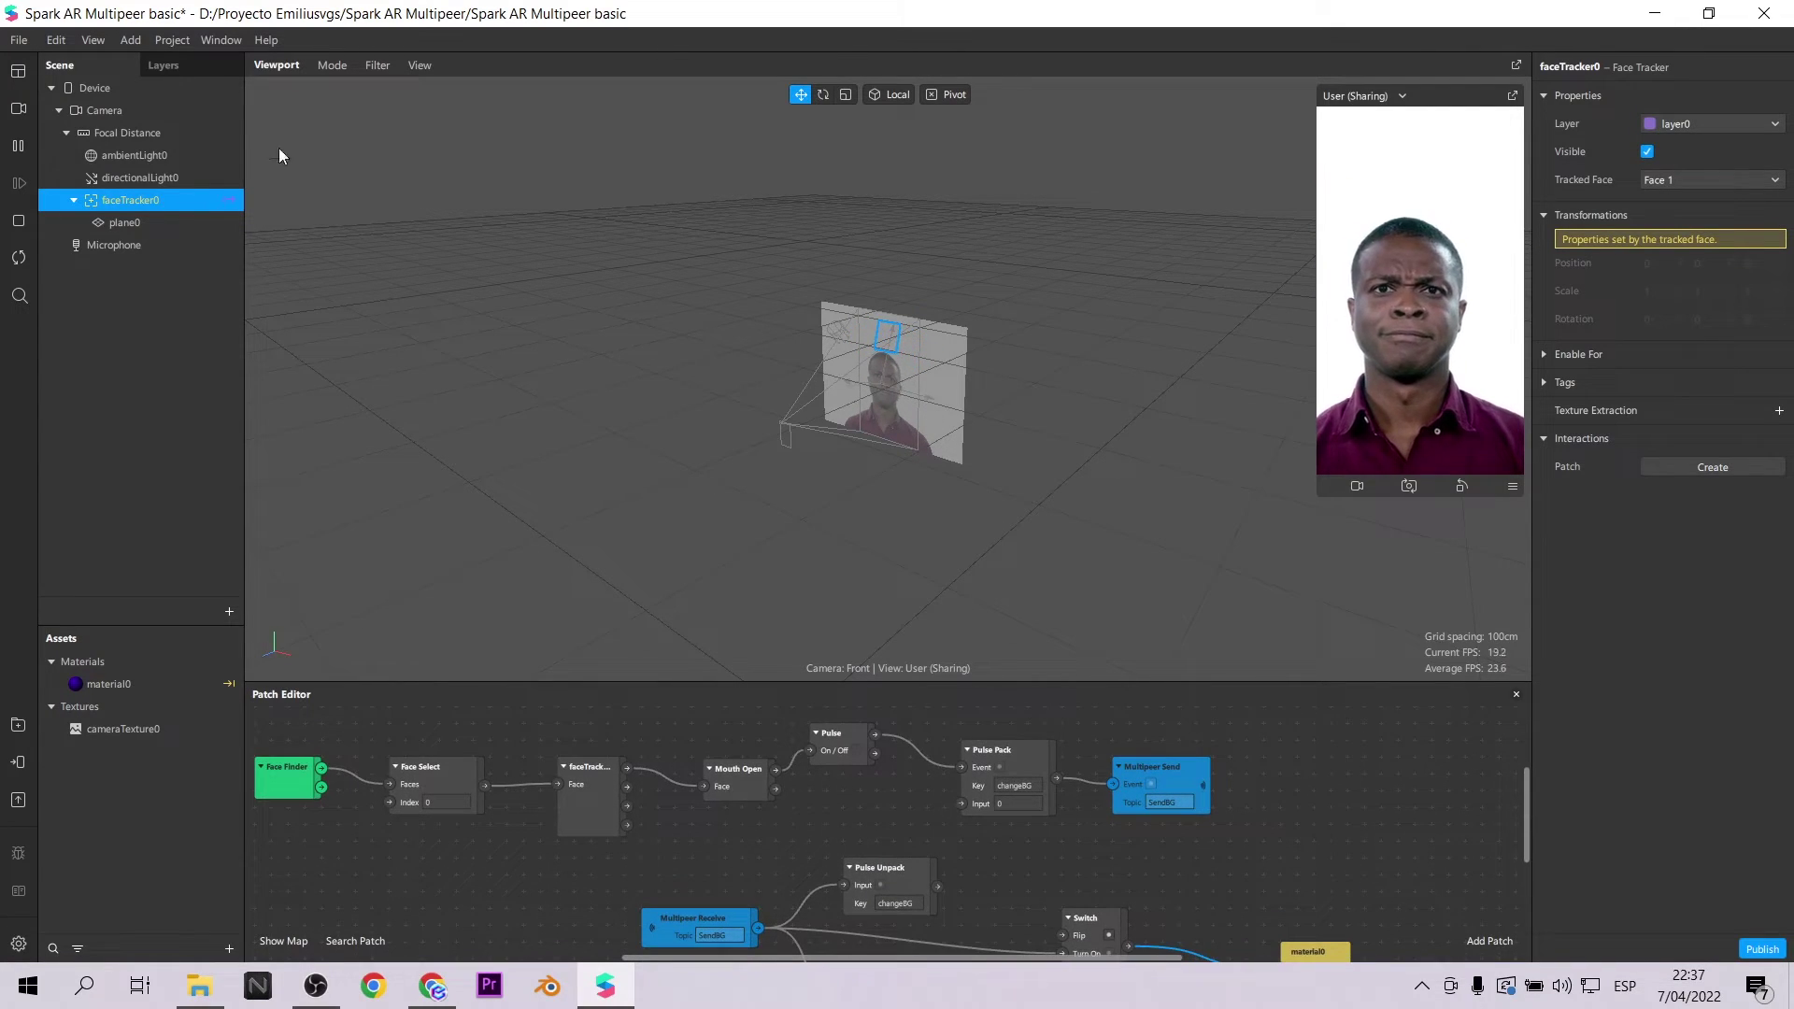
# Save the project under the new name "Spark AR Multipeer basic v2".
pyautogui.click(18, 40)
pyautogui.click(140, 291)
pyautogui.press('End')
pyautogui.write('v')
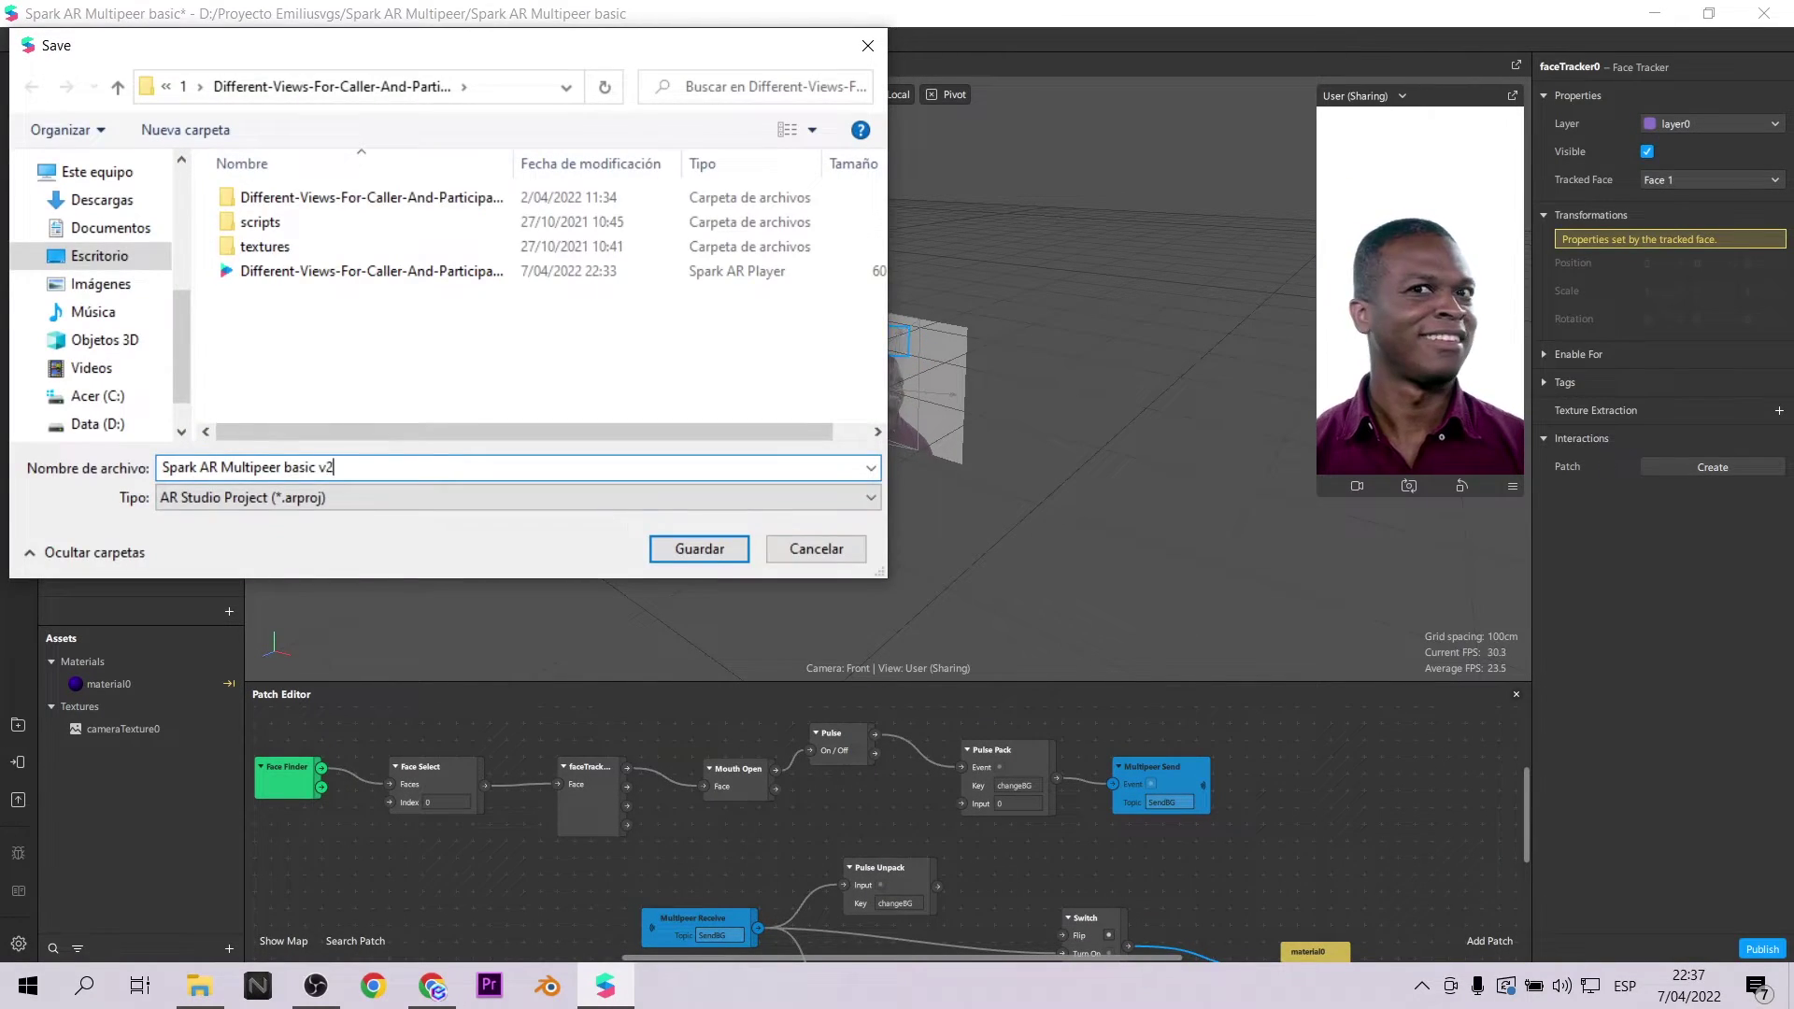
pyautogui.press('Return')
# Test the effect in Spark AR Player as a call with 3 participants, using a real-time simulation face video.
pyautogui.click(18, 39)
pyautogui.click(168, 374)
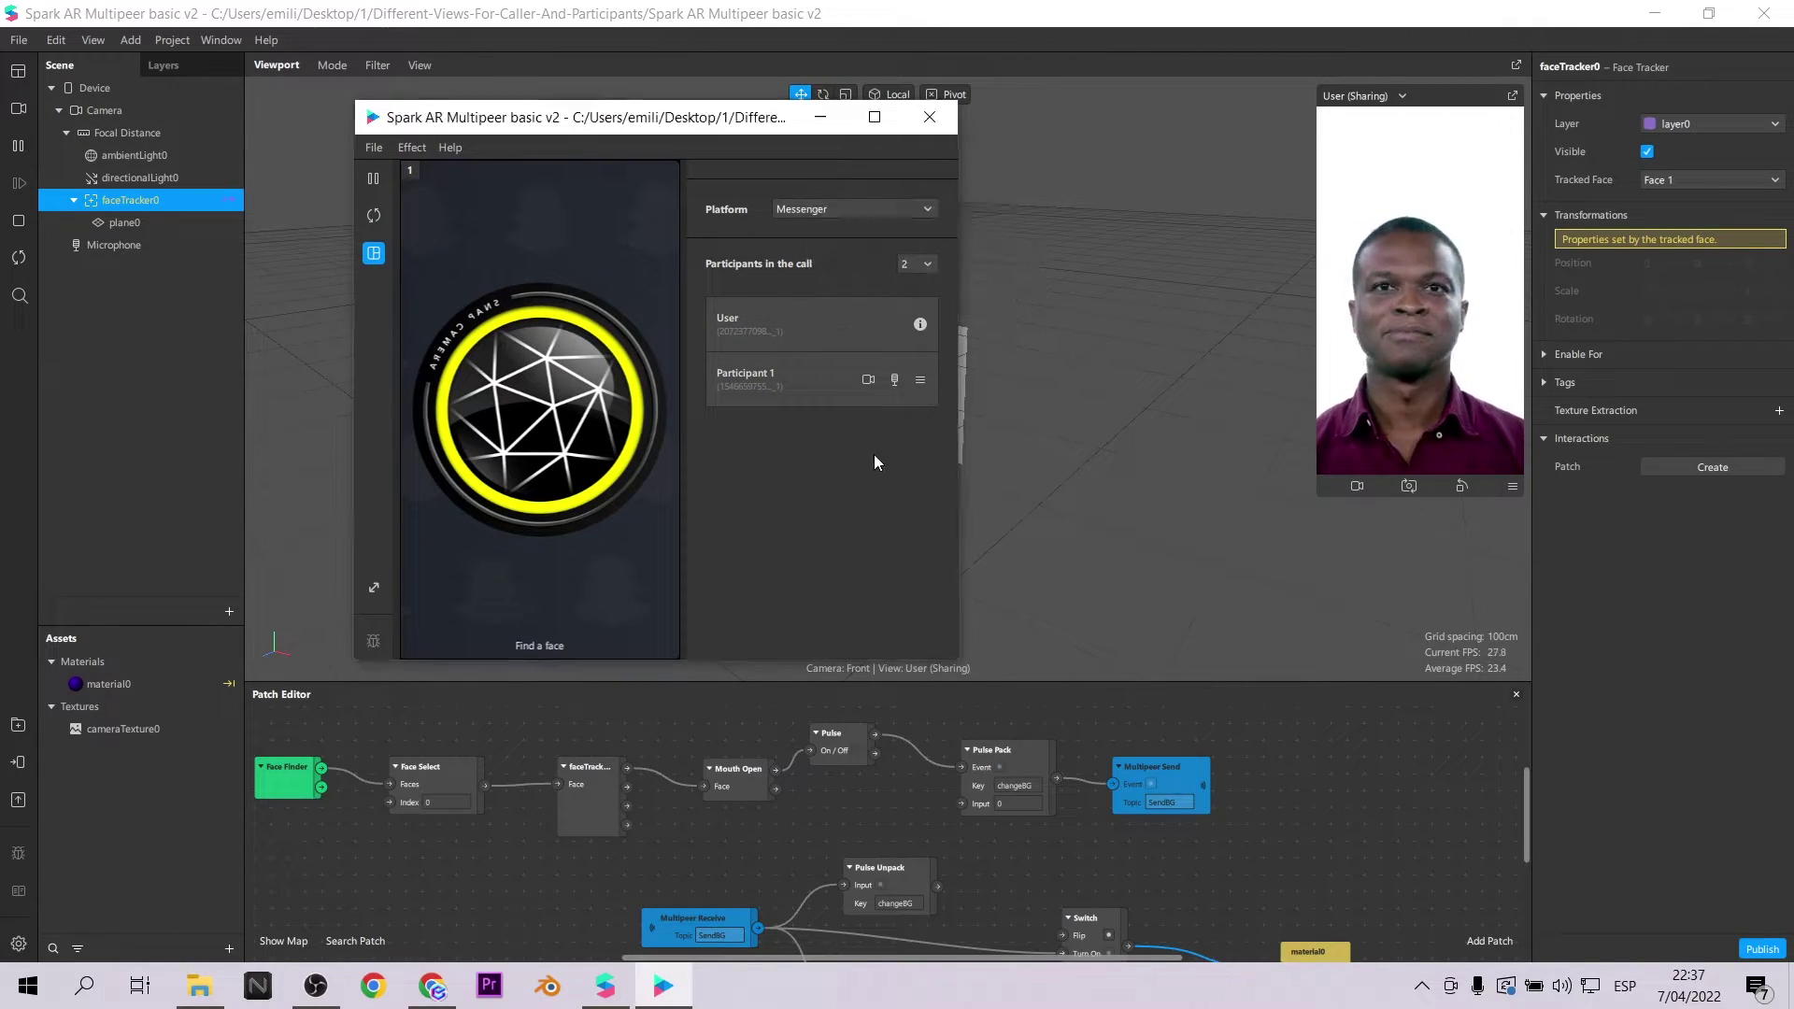
pyautogui.click(916, 263)
pyautogui.click(917, 315)
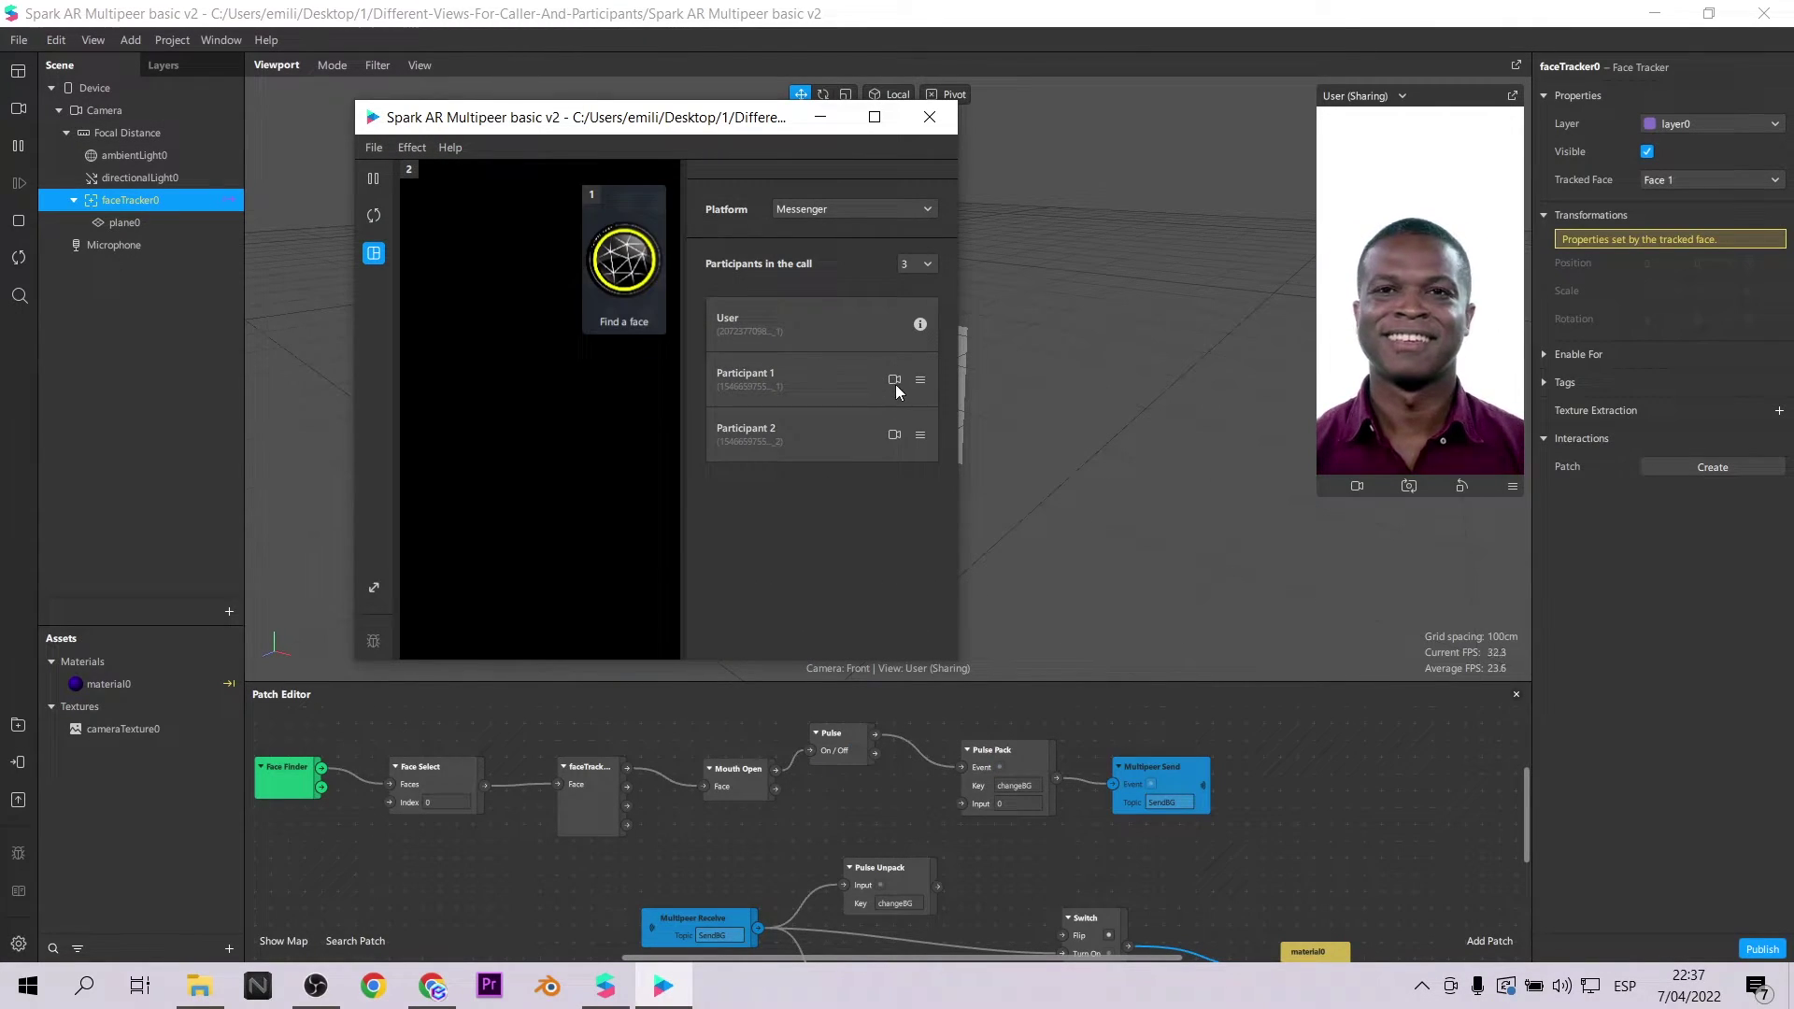
pyautogui.click(894, 379)
pyautogui.click(705, 547)
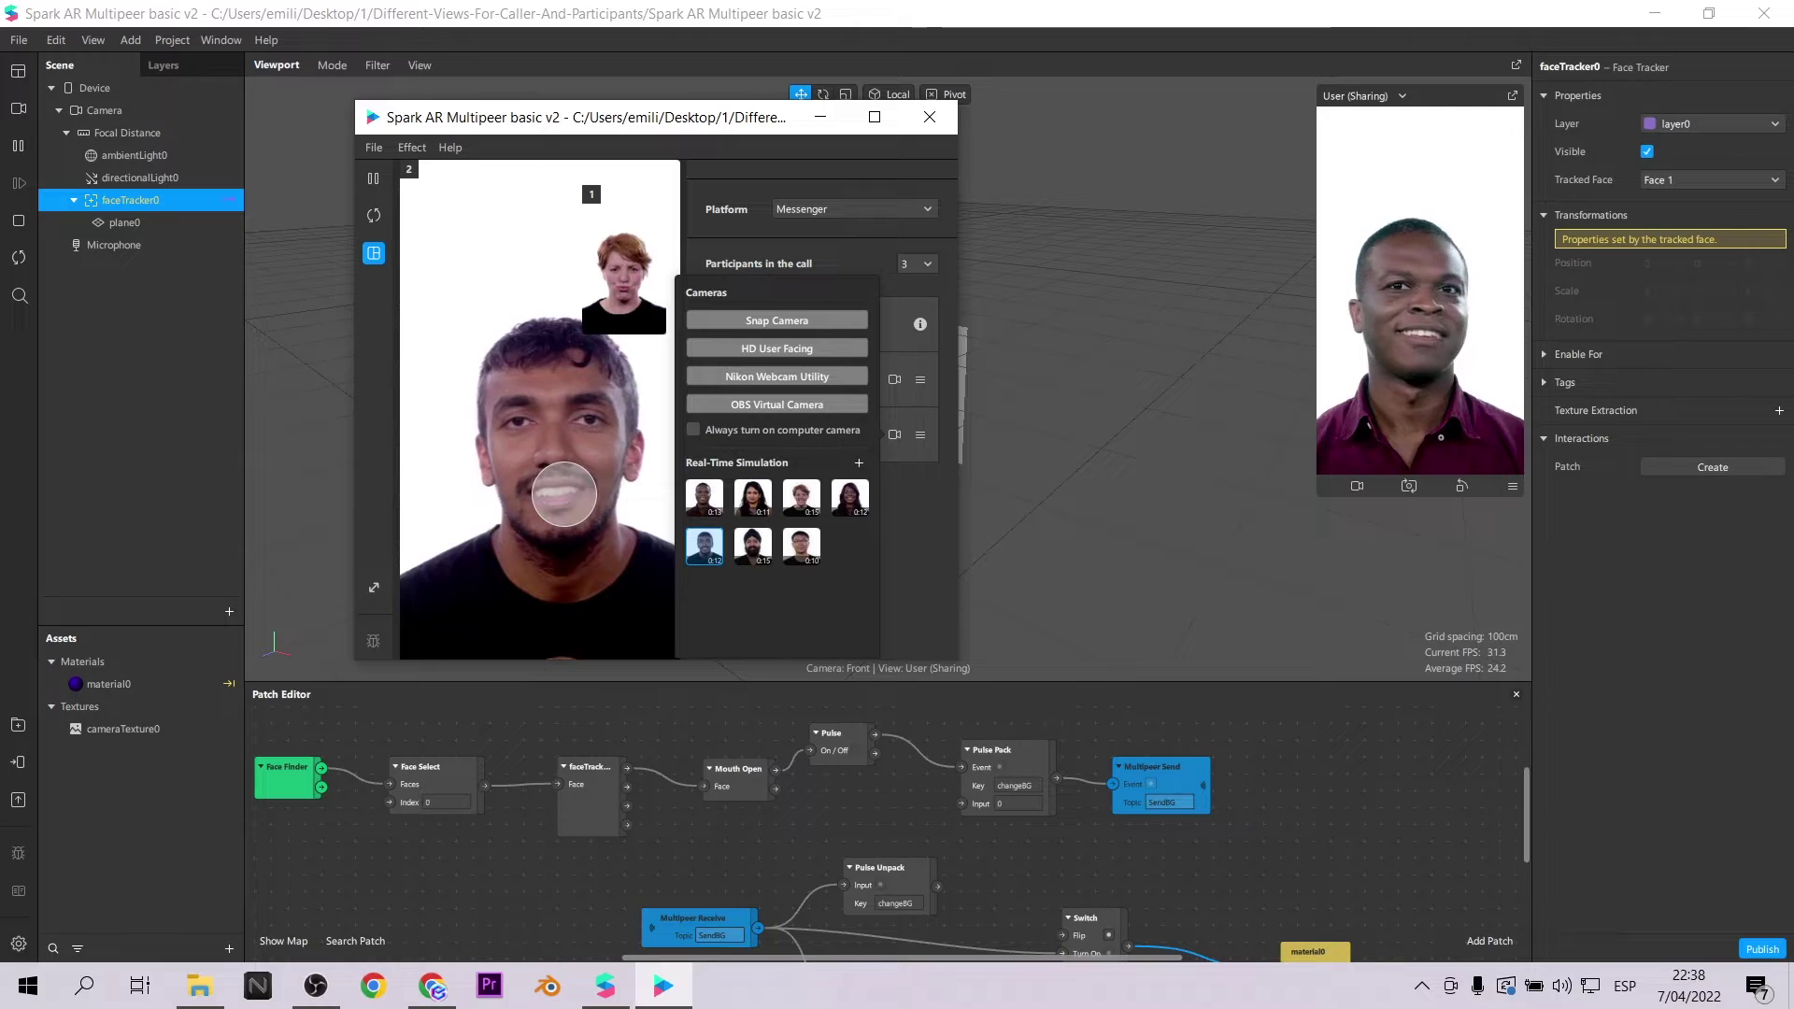
# Switch back to Spark AR Studio and set the Delay patch's Duration to 1.
pyautogui.scroll(-3, 1029, 886)
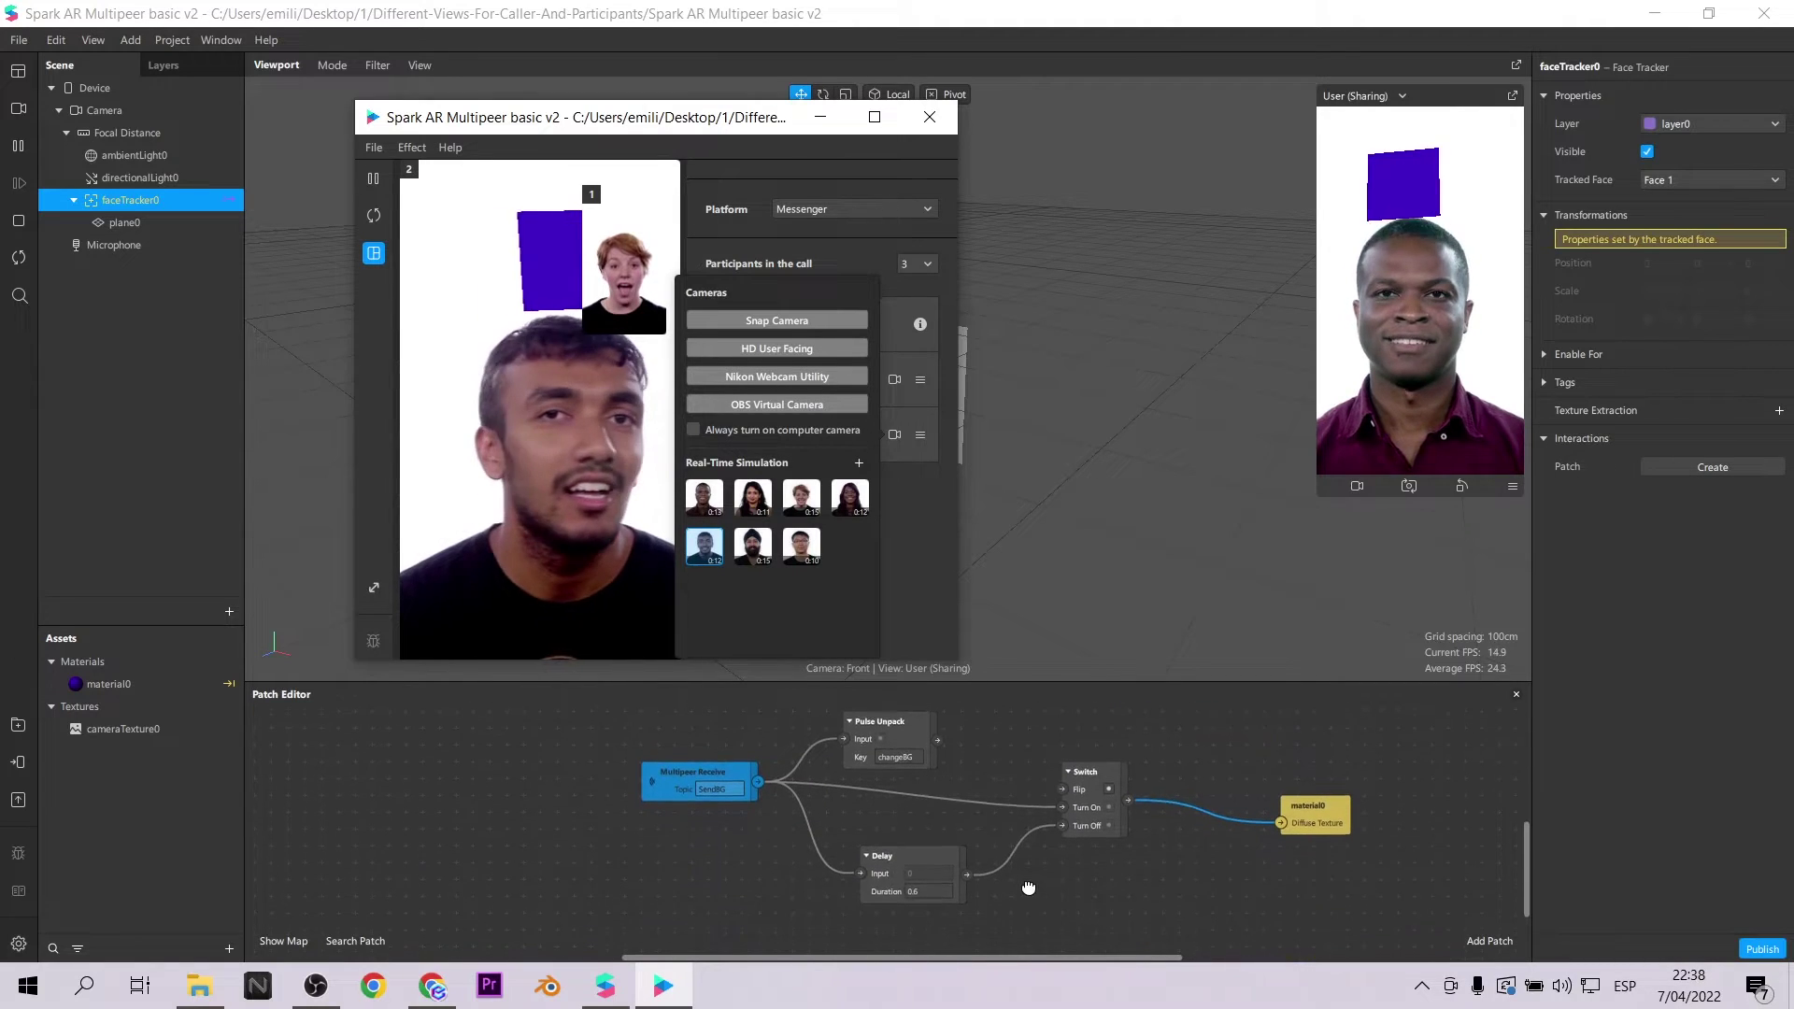
pyautogui.click(919, 850)
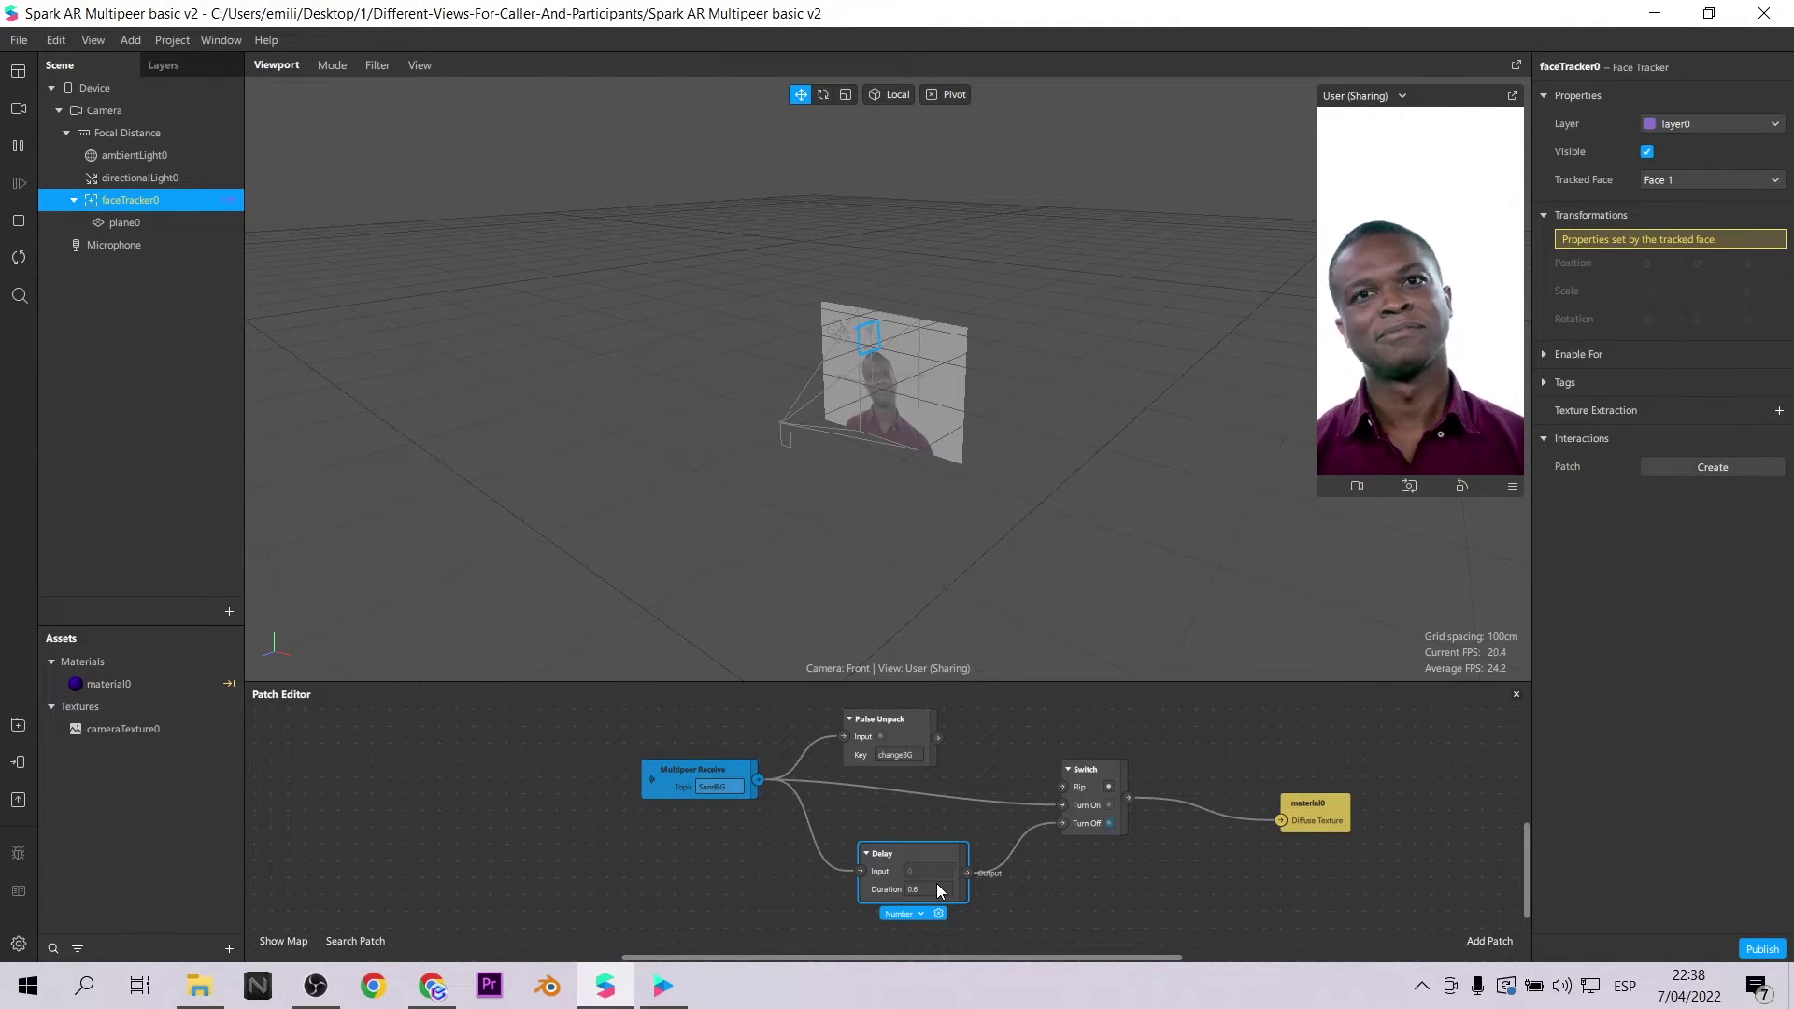
pyautogui.doubleClick(927, 890)
pyautogui.write('1')
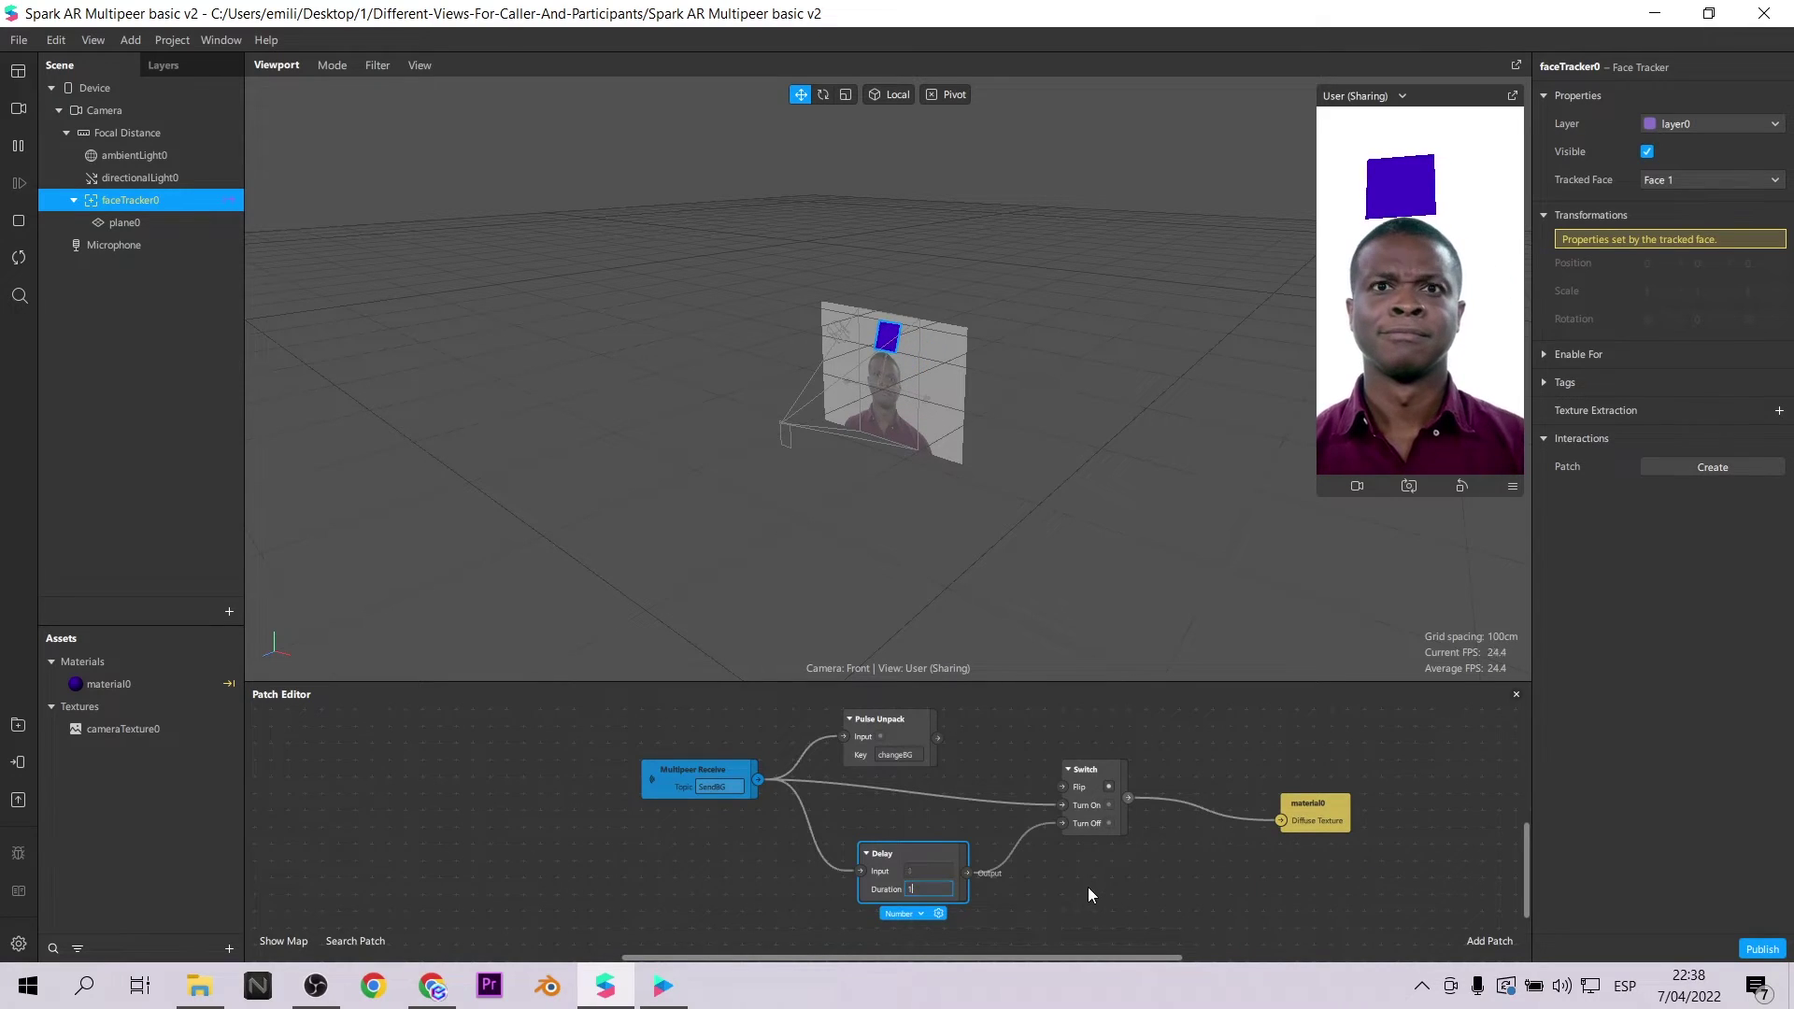
pyautogui.click(1089, 888)
# Save the project and switch to Spark AR Player.
pyautogui.scroll(1, 559, 800)
pyautogui.hotkey('ctrl', 's')
pyautogui.click(665, 986)
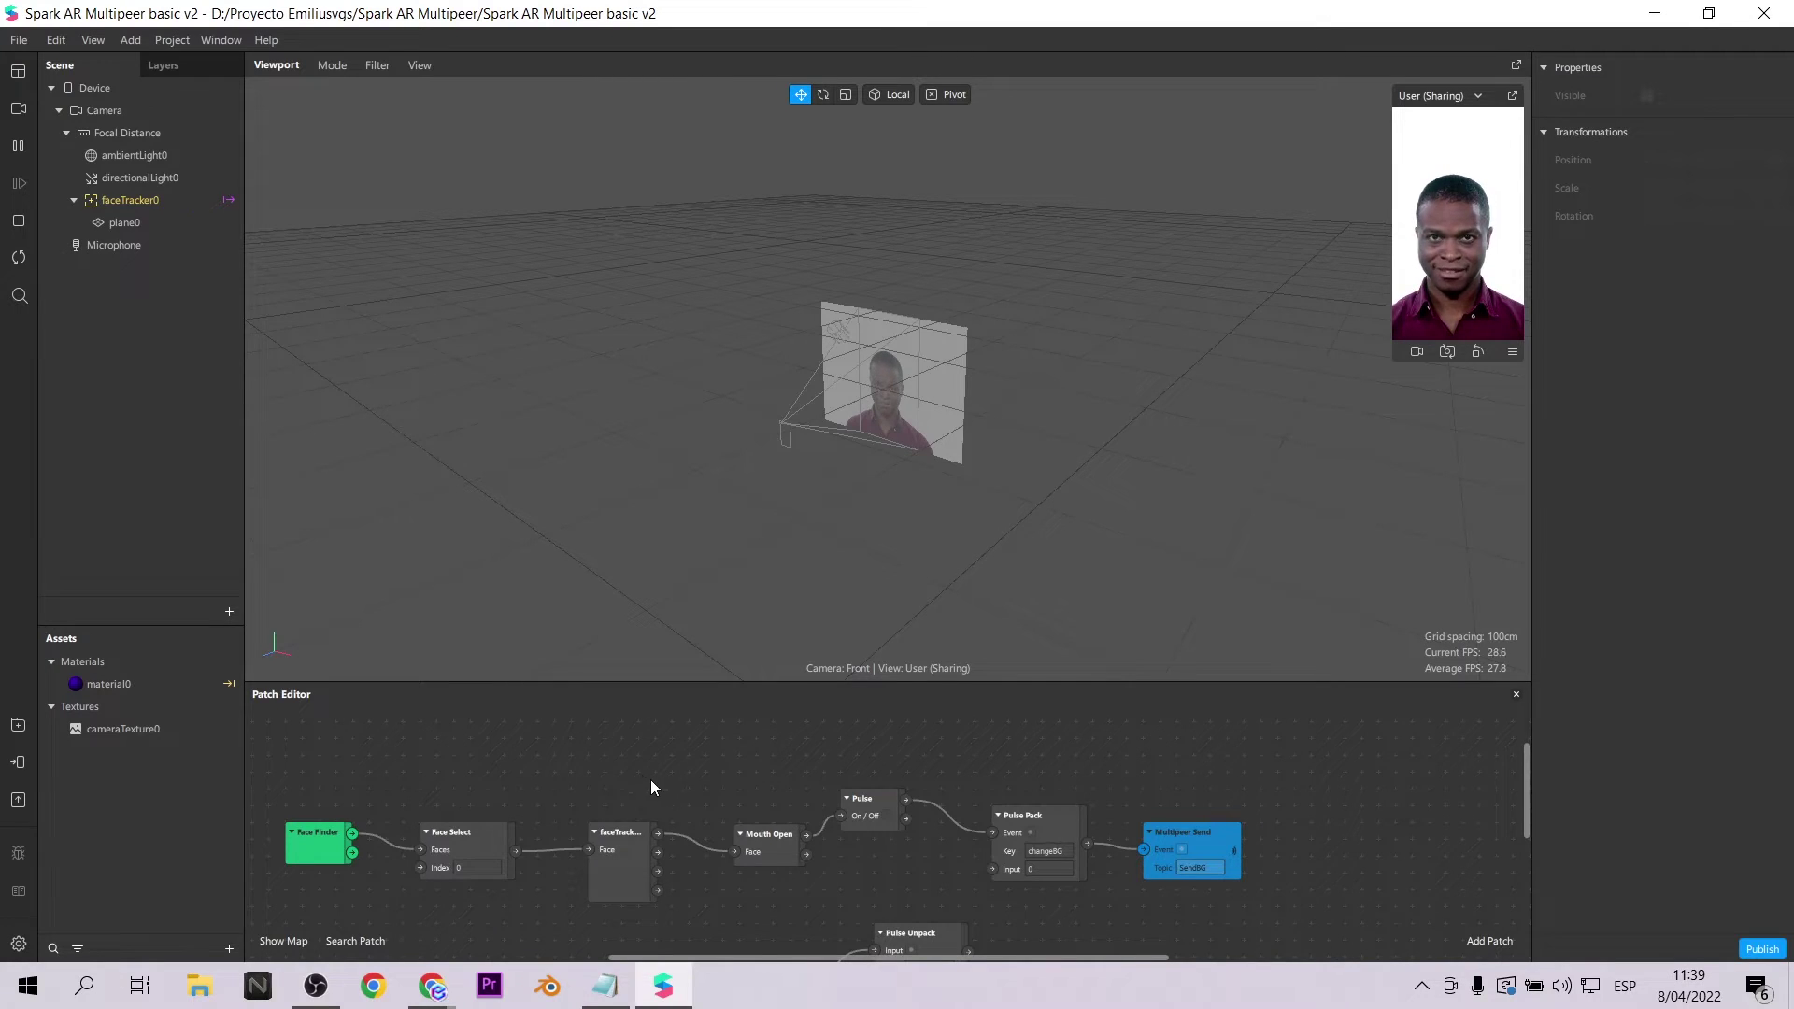
# Replace the Mouth Open patch with a Kissing Face patch, wired from faceTracker0 to the Pulse patch's On / Off input.
pyautogui.scroll(-1, 643, 781)
pyautogui.click(771, 830)
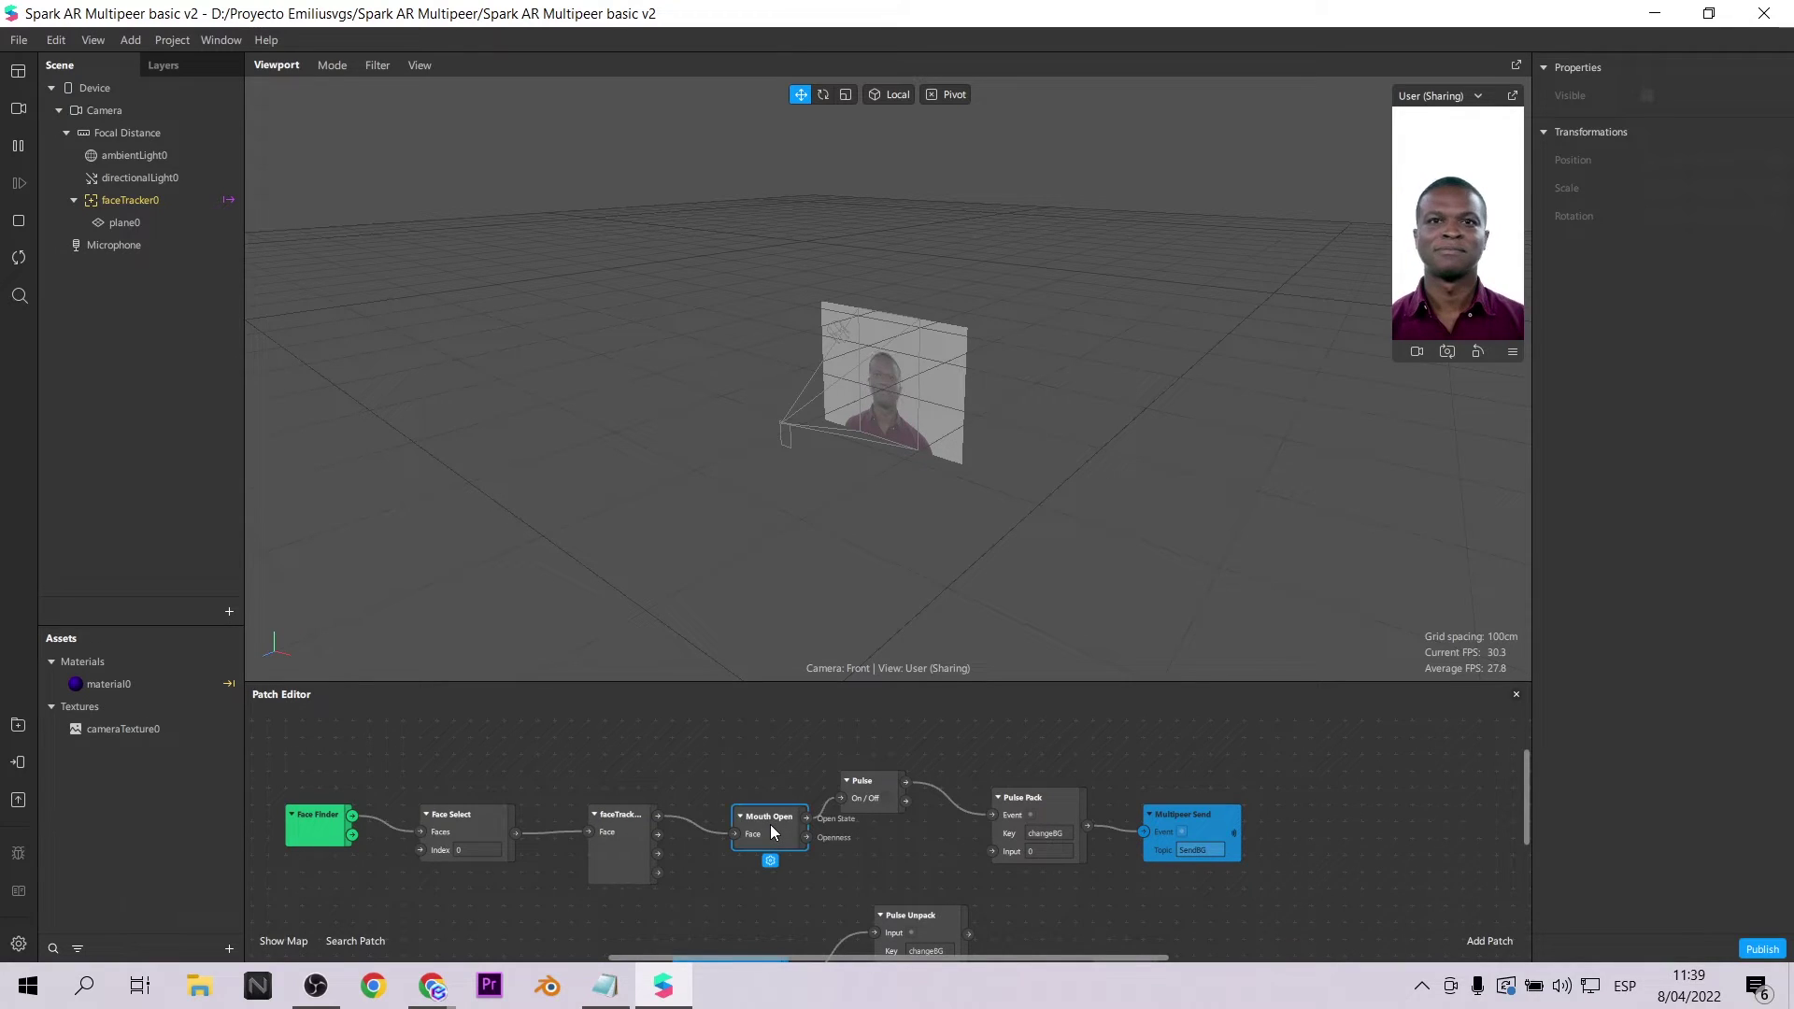
pyautogui.press('Delete')
pyautogui.doubleClick(755, 832)
pyautogui.write('kis')
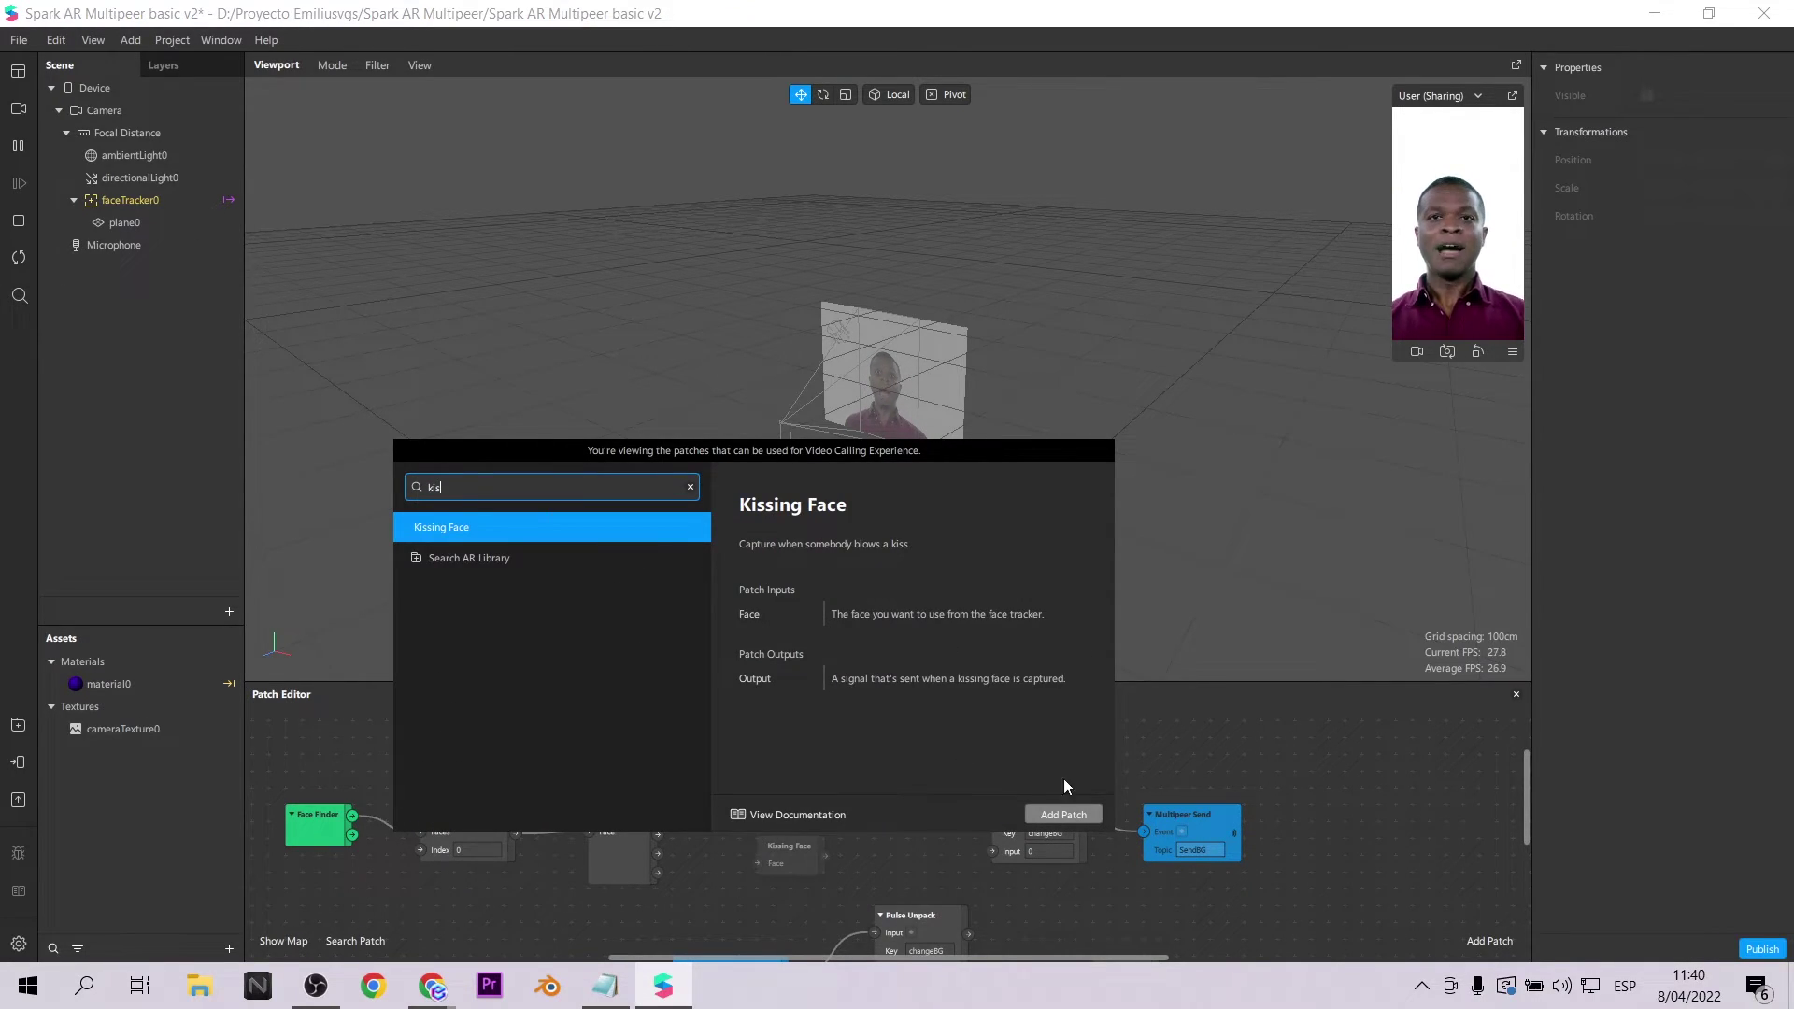
pyautogui.click(1064, 814)
pyautogui.moveTo(659, 814); pyautogui.dragTo(757, 864)
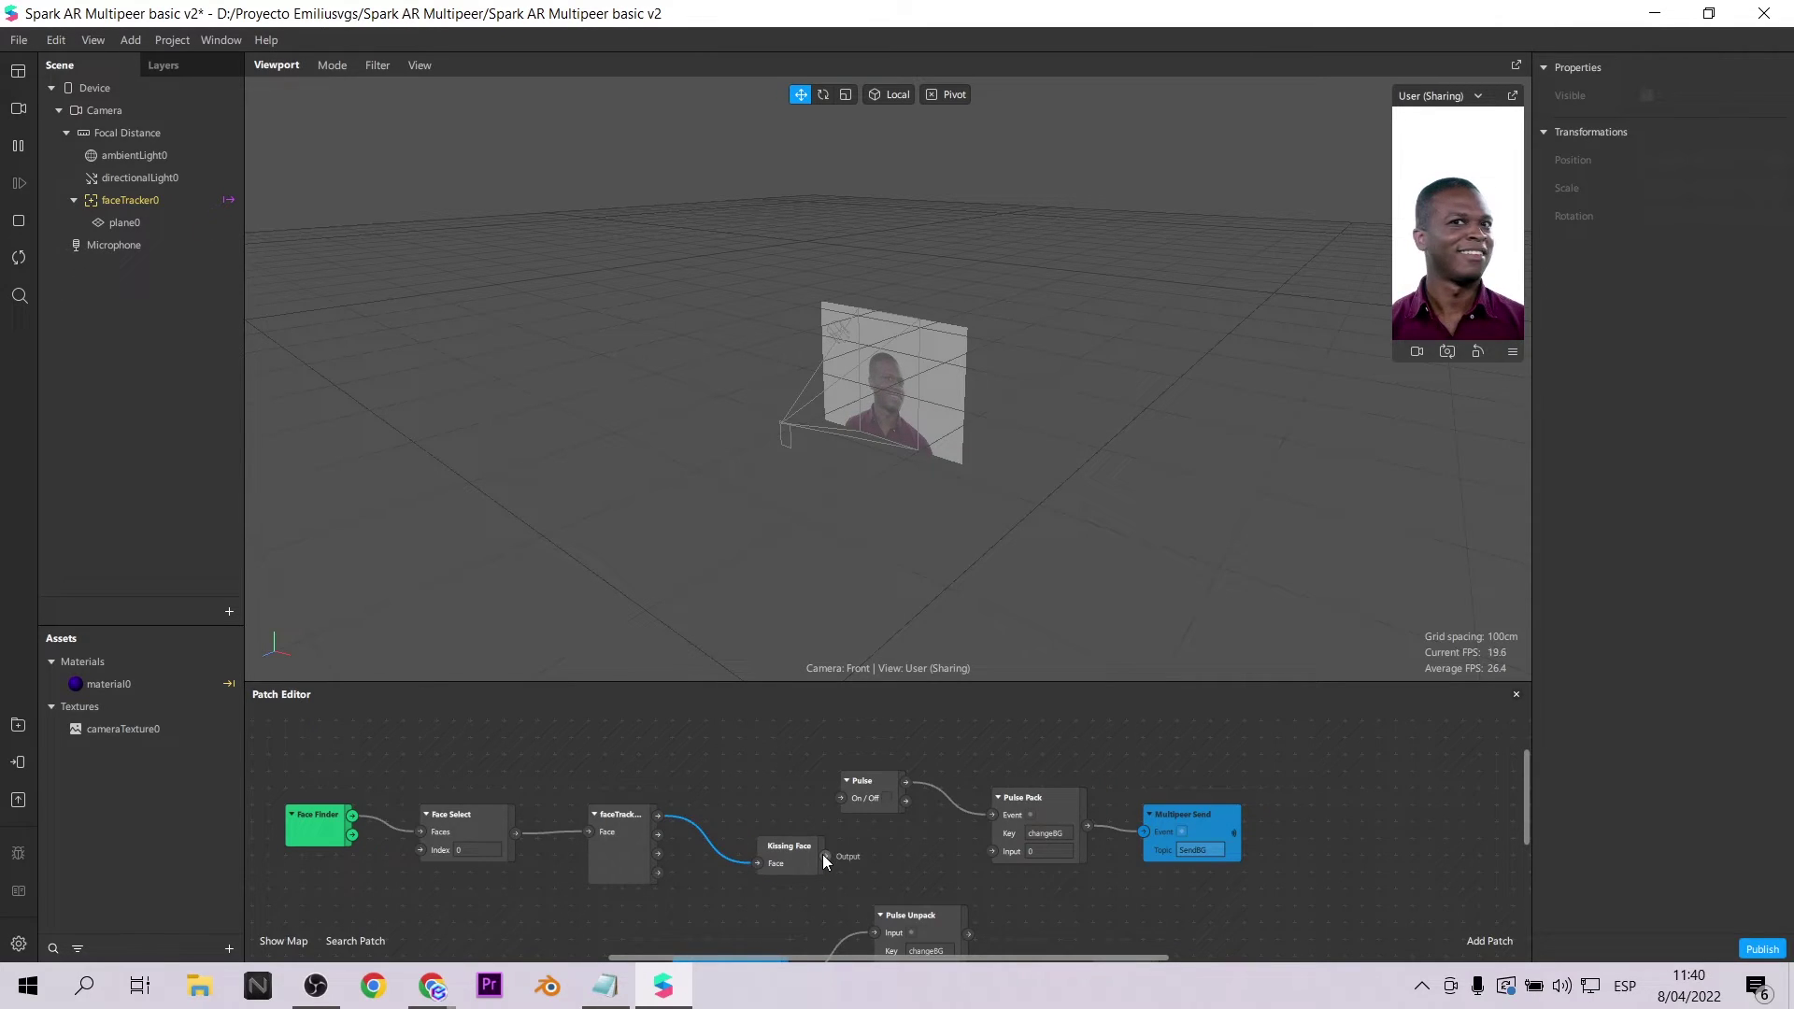
pyautogui.moveTo(831, 817); pyautogui.dragTo(839, 798)
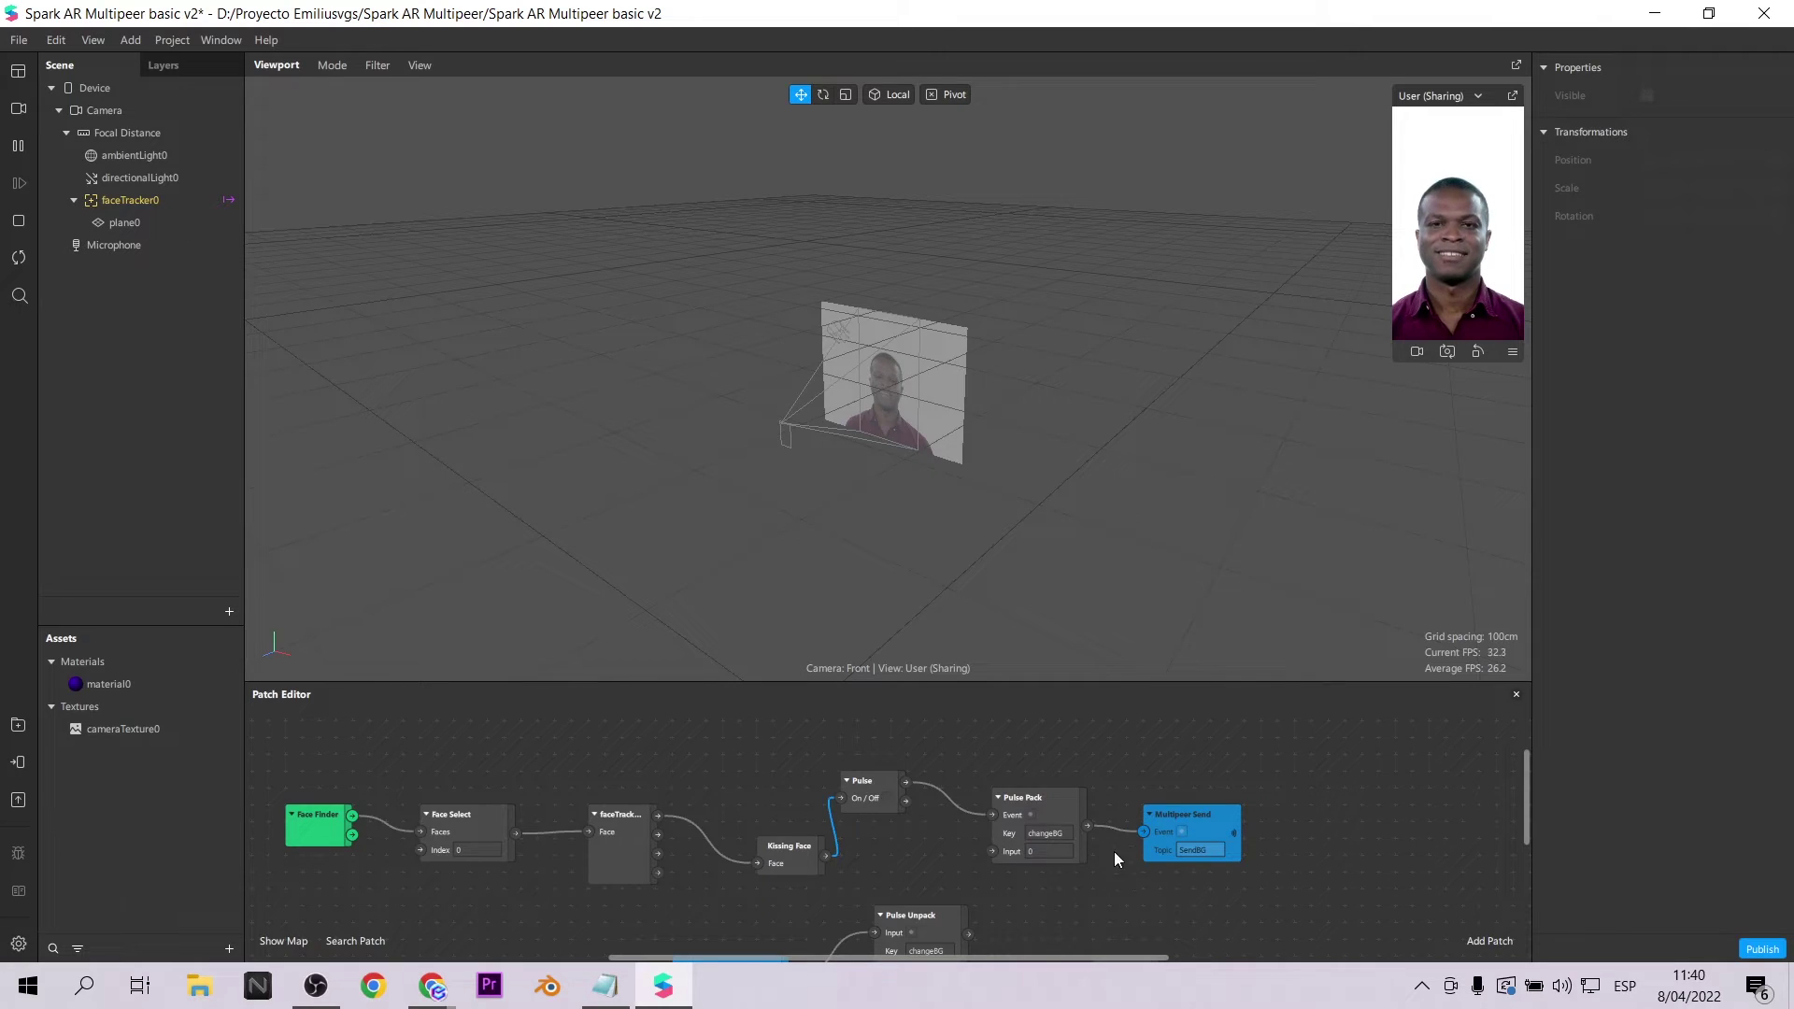
# Set the Pulse Pack's key to "particles" and the Multipeer Send topic to "SendKiss".
pyautogui.scroll(3, 1107, 884)
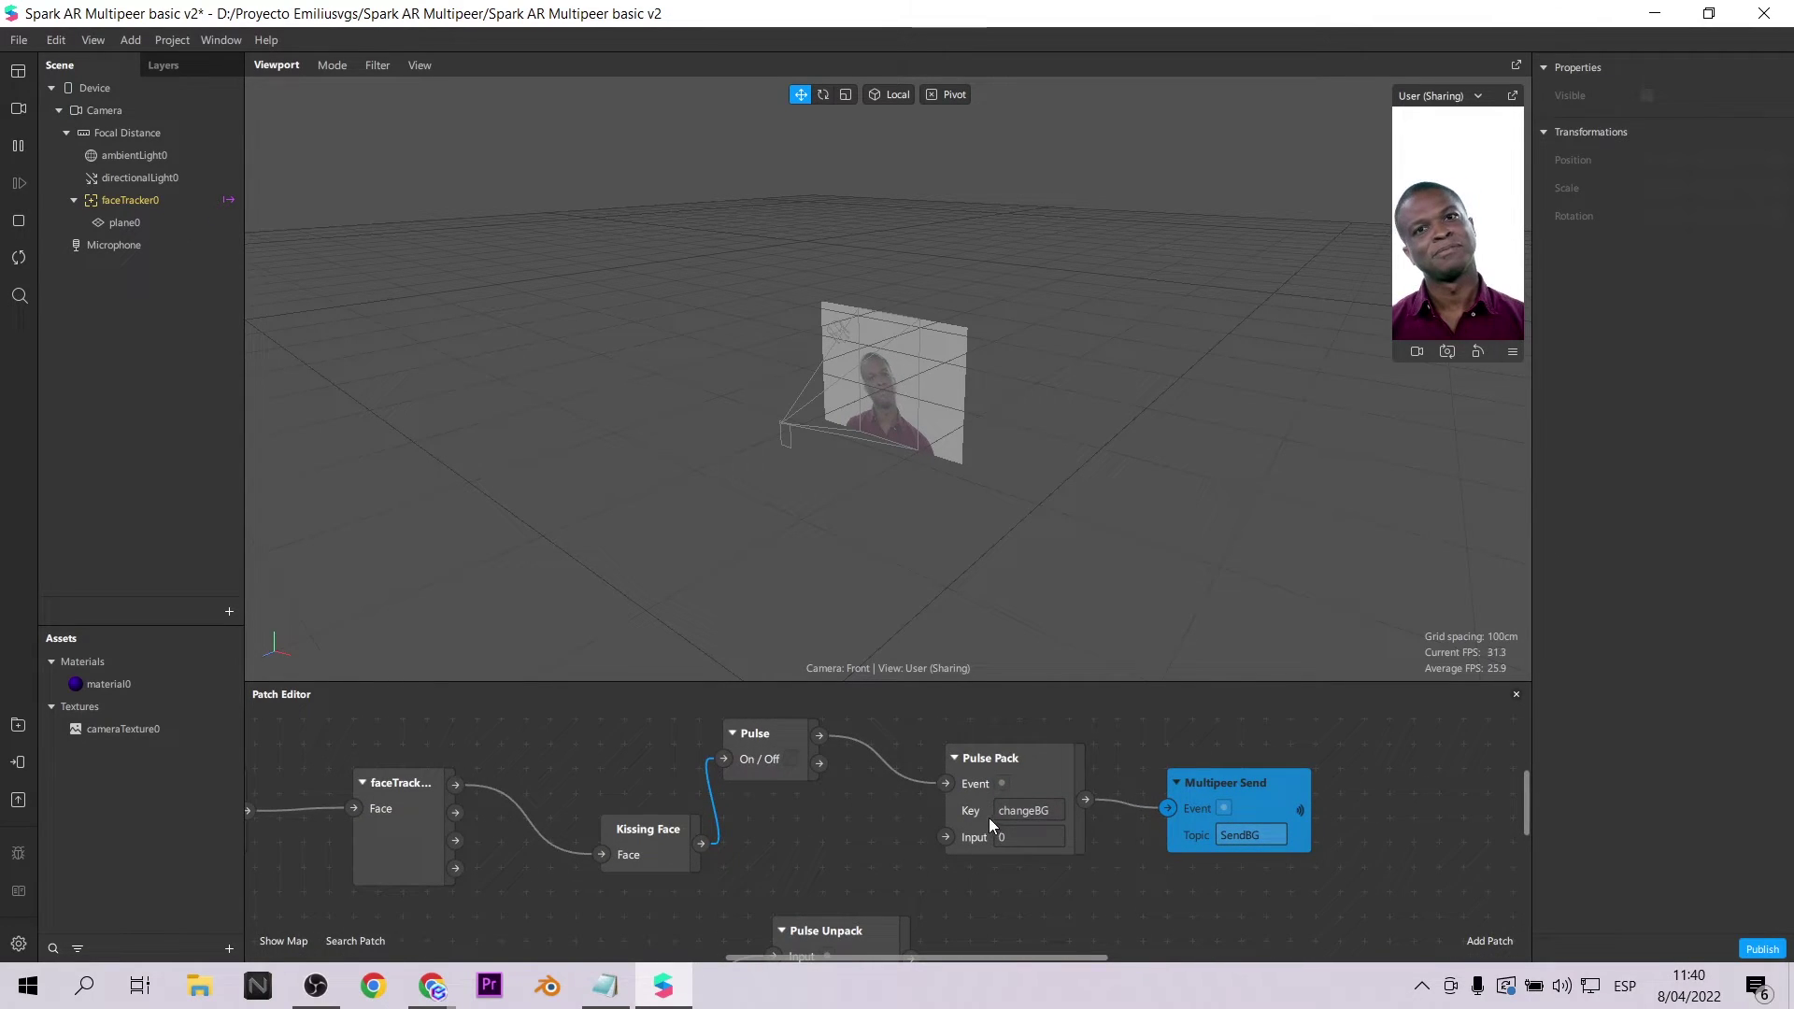
pyautogui.click(1026, 810)
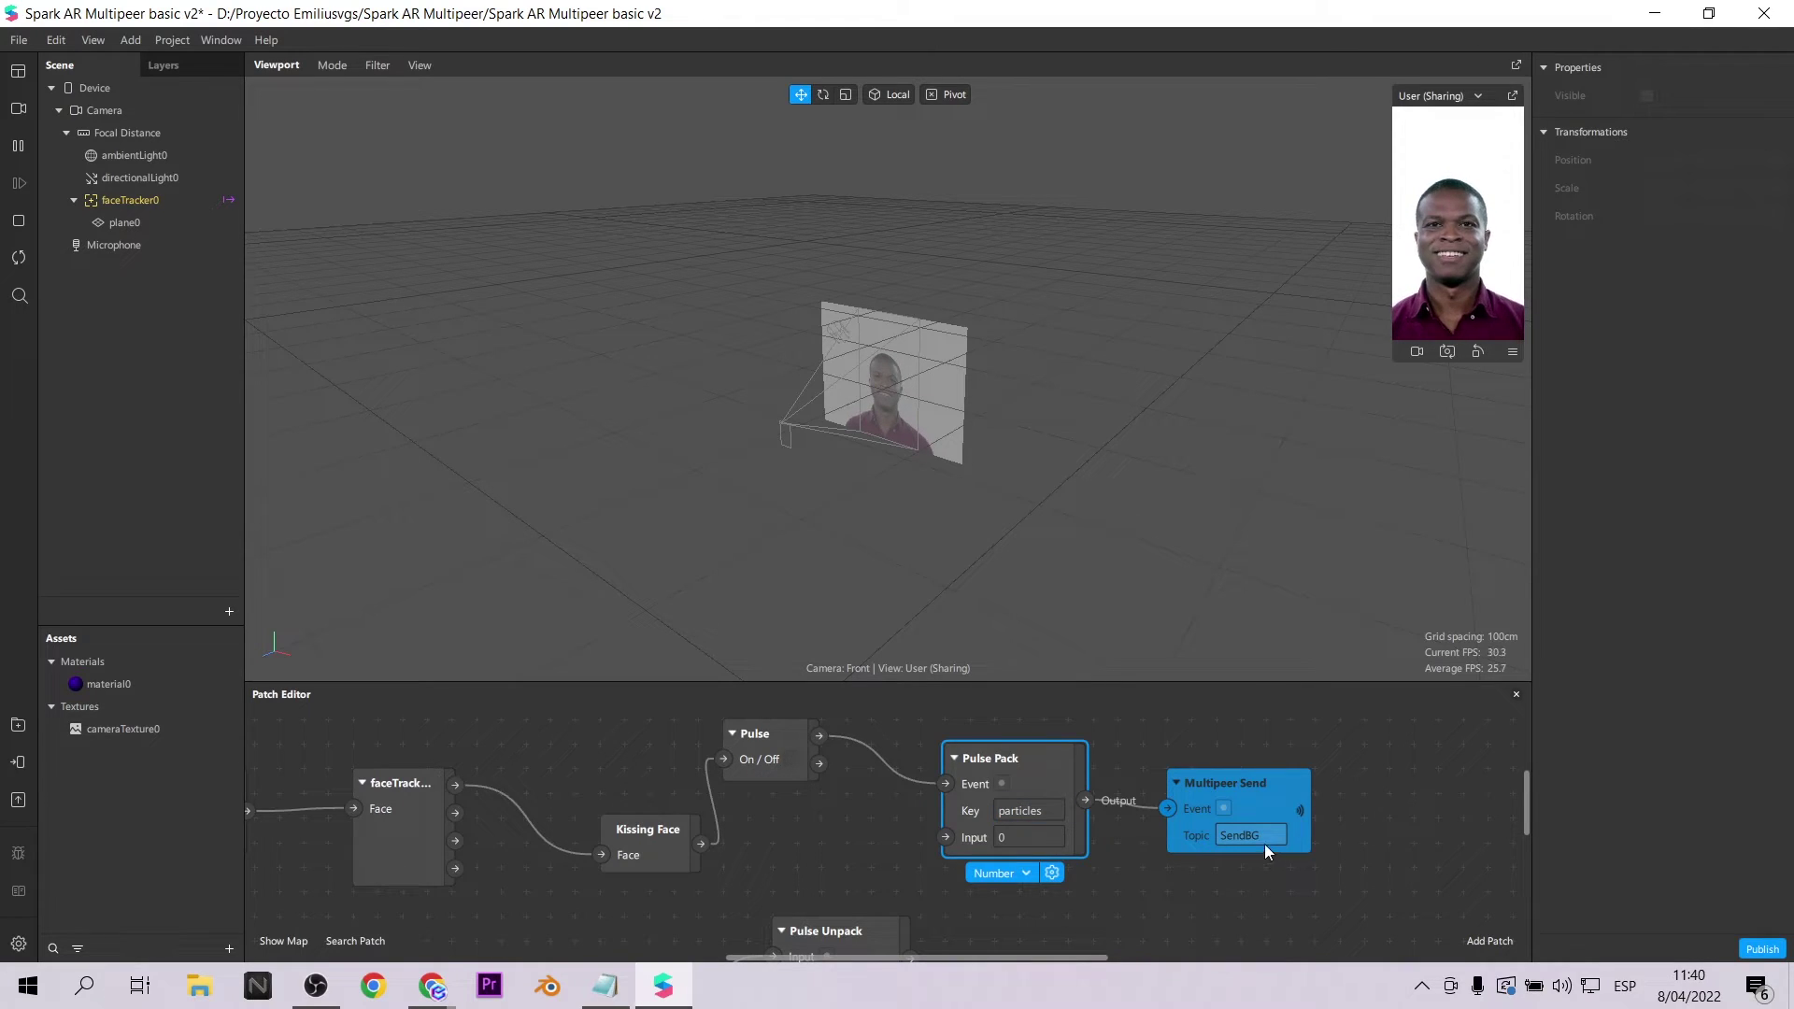
pyautogui.click(1270, 835)
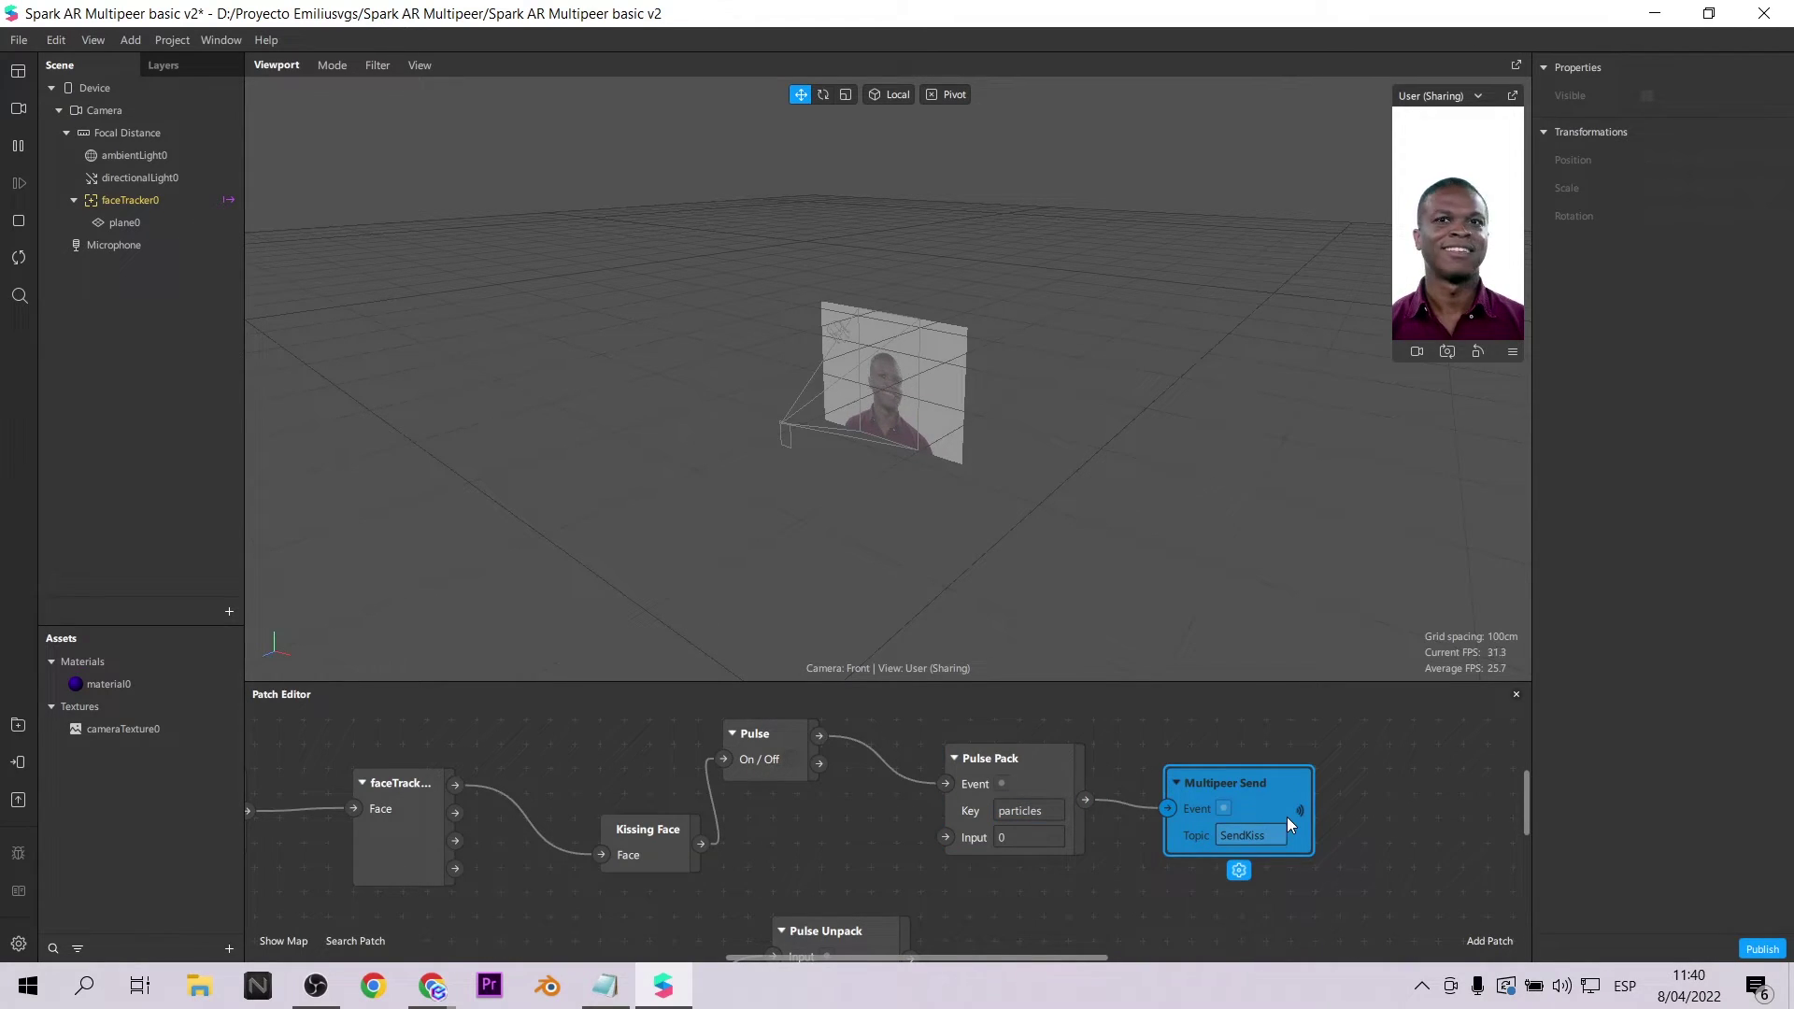
# Set the Multipeer Receive topic to "SendKiss" and copy the Pulse Pack's key "particles" into the Pulse Unpack's key.
pyautogui.scroll(-4, 935, 840)
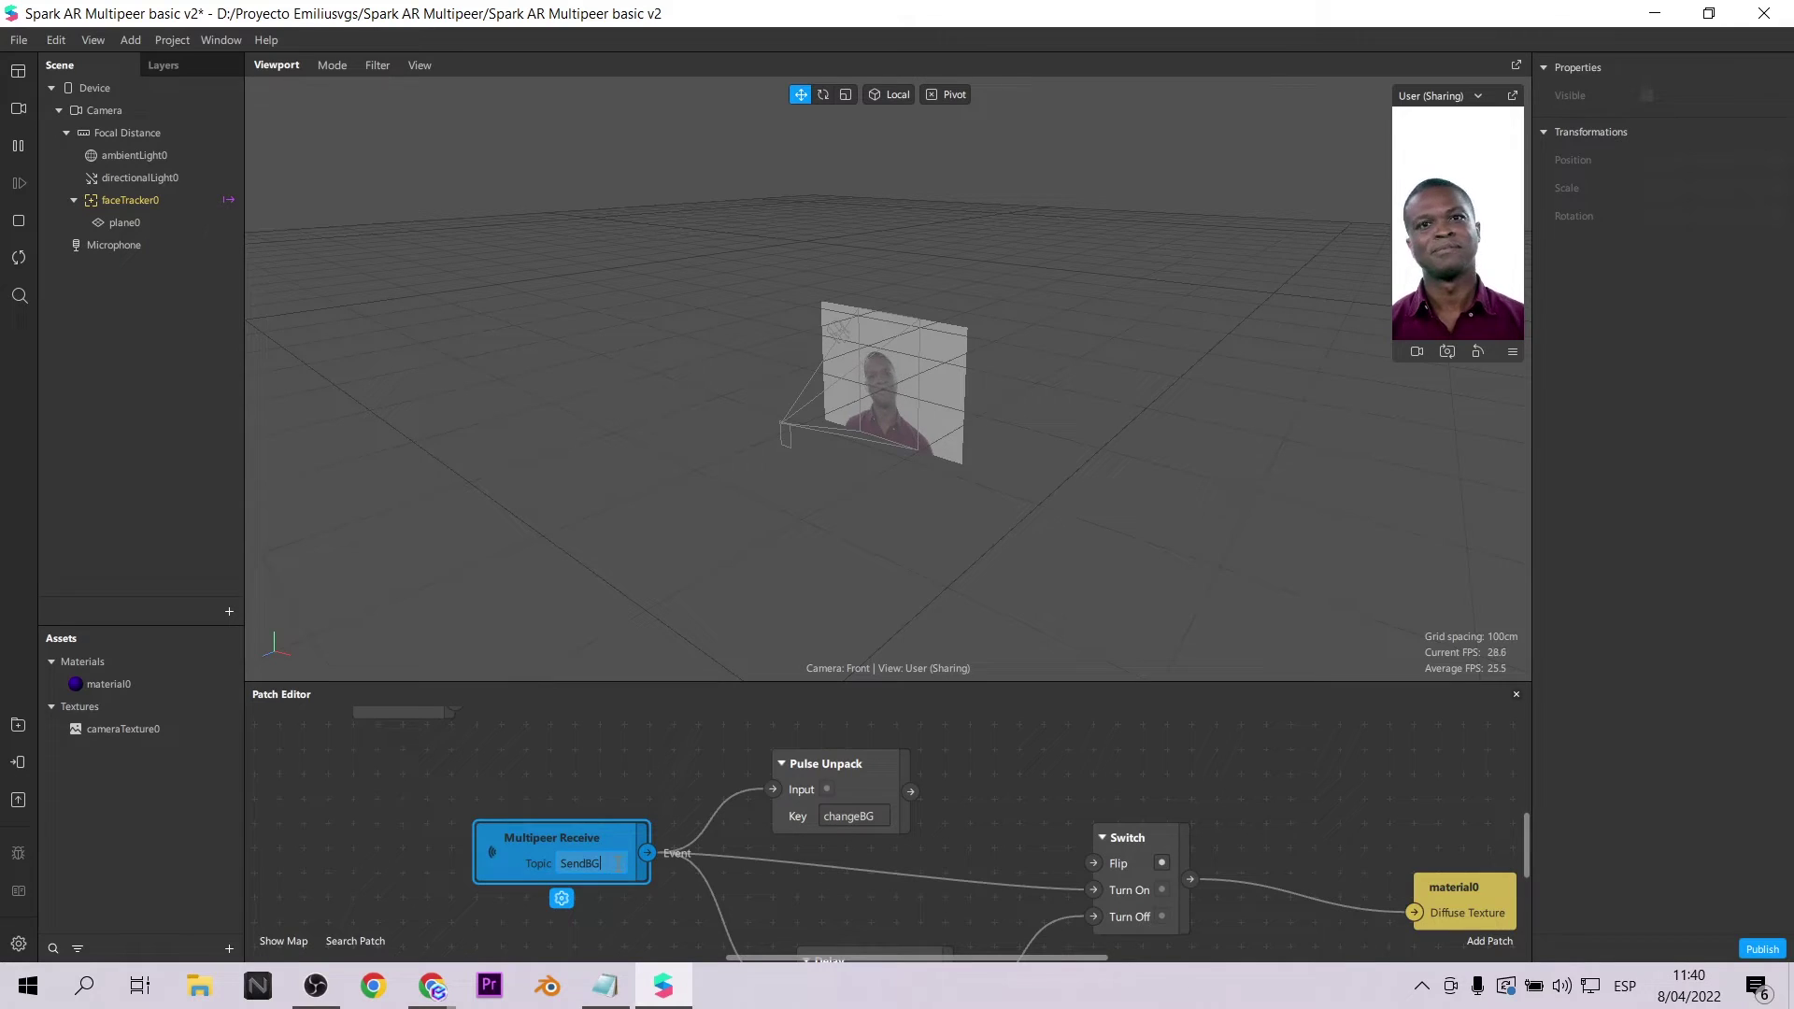
pyautogui.scroll(3, 997, 789)
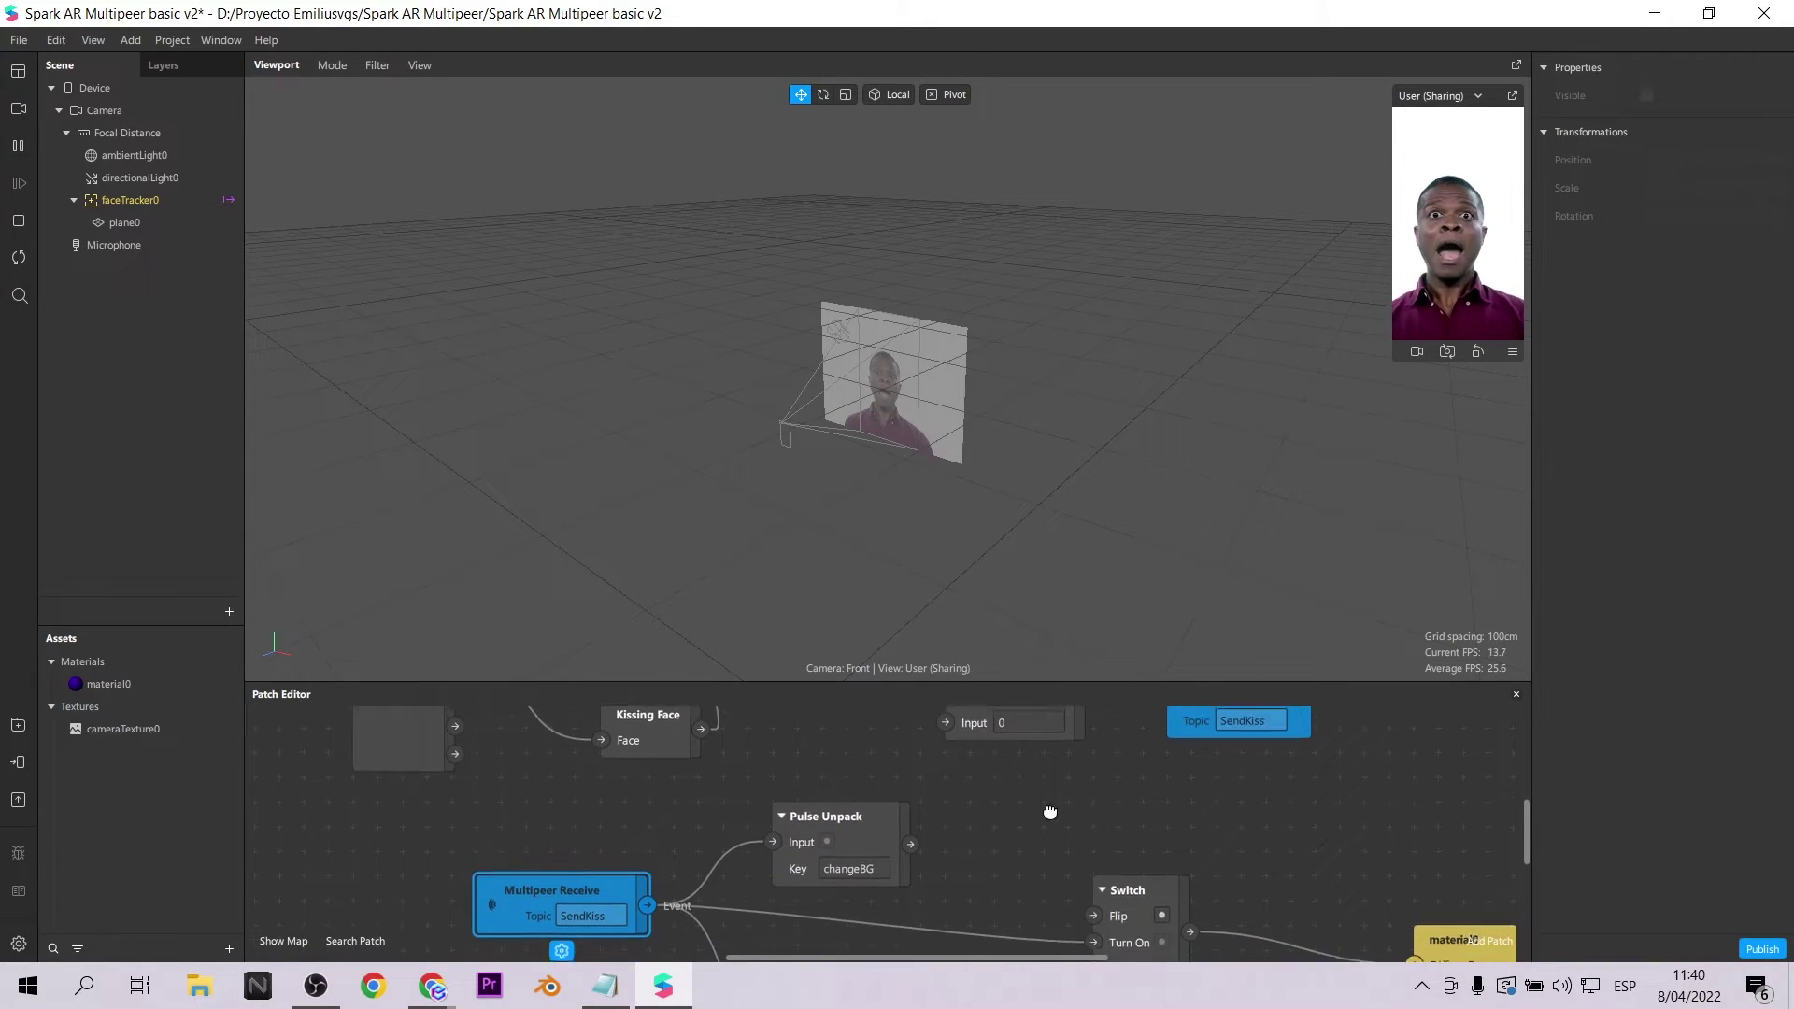
pyautogui.click(1019, 727)
pyautogui.hotkey('ctrl', 'c')
pyautogui.click(846, 899)
pyautogui.hotkey('ctrl', 'v')
pyautogui.scroll(-1, 1095, 838)
pyautogui.scroll(-3, 1095, 838)
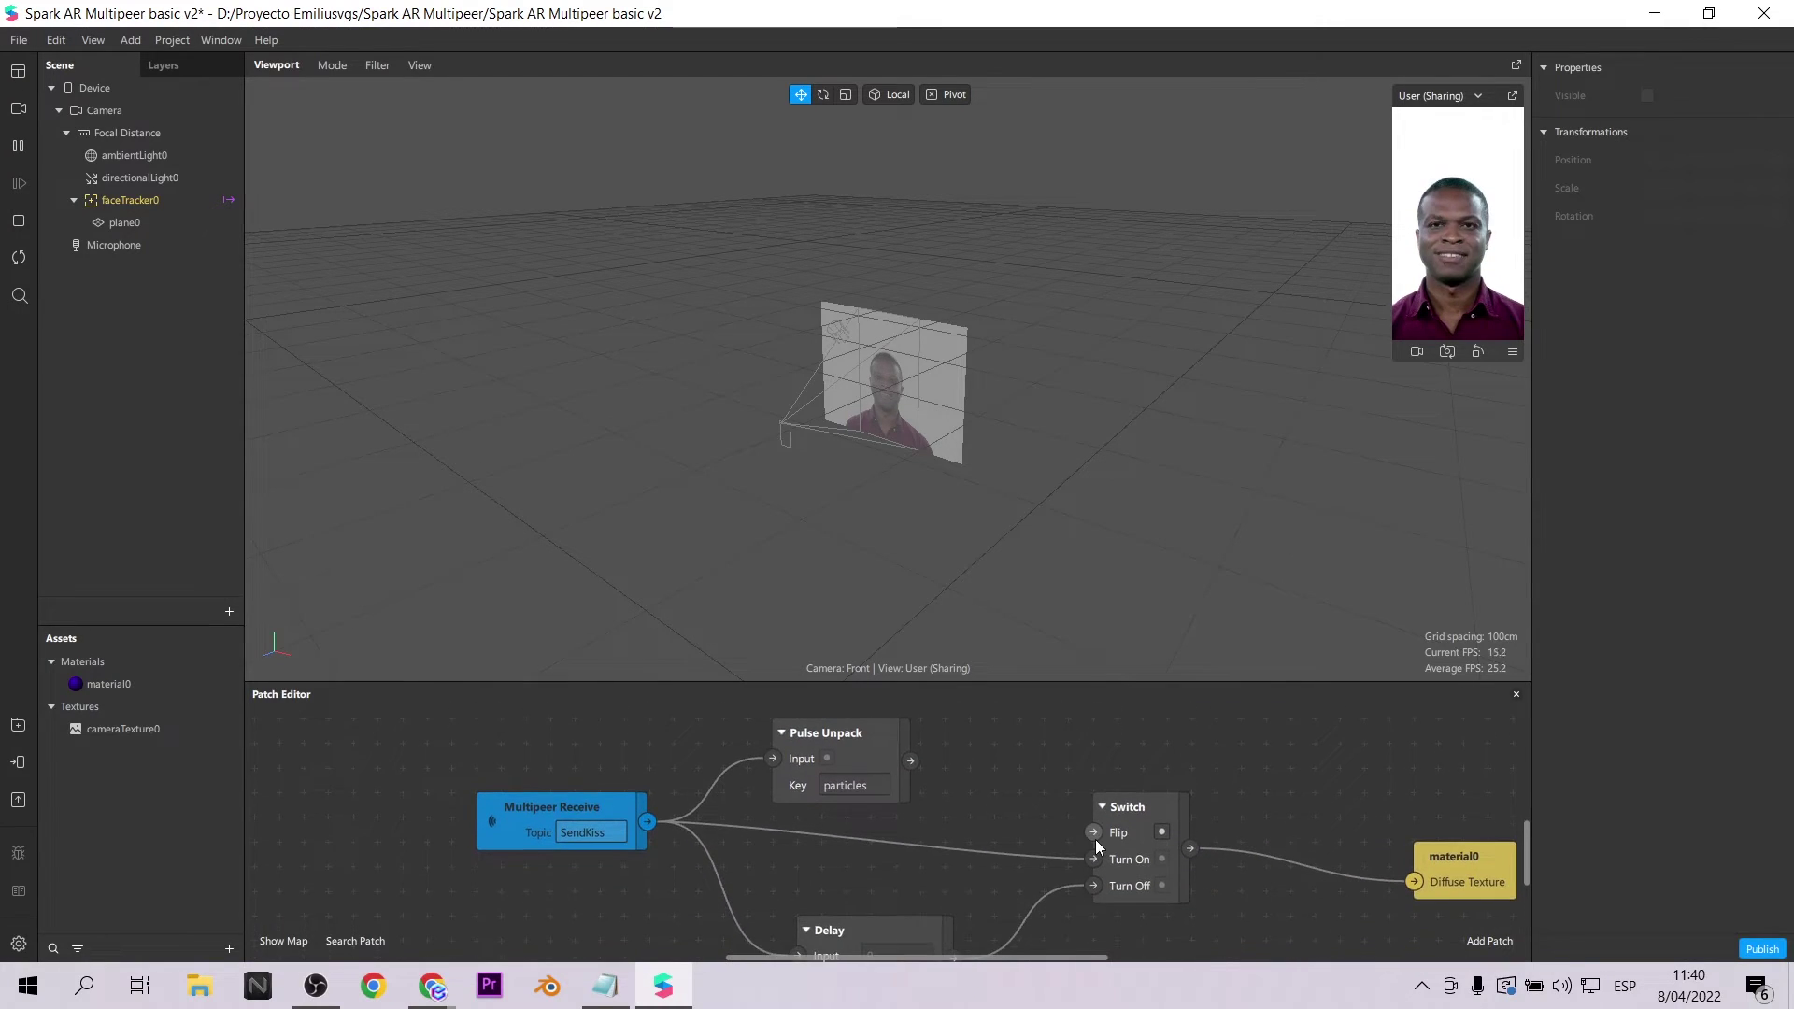
# Delete the material0 patch connected to the Switch patch.
pyautogui.moveTo(1018, 955); pyautogui.dragTo(1090, 945)
pyautogui.click(1227, 788)
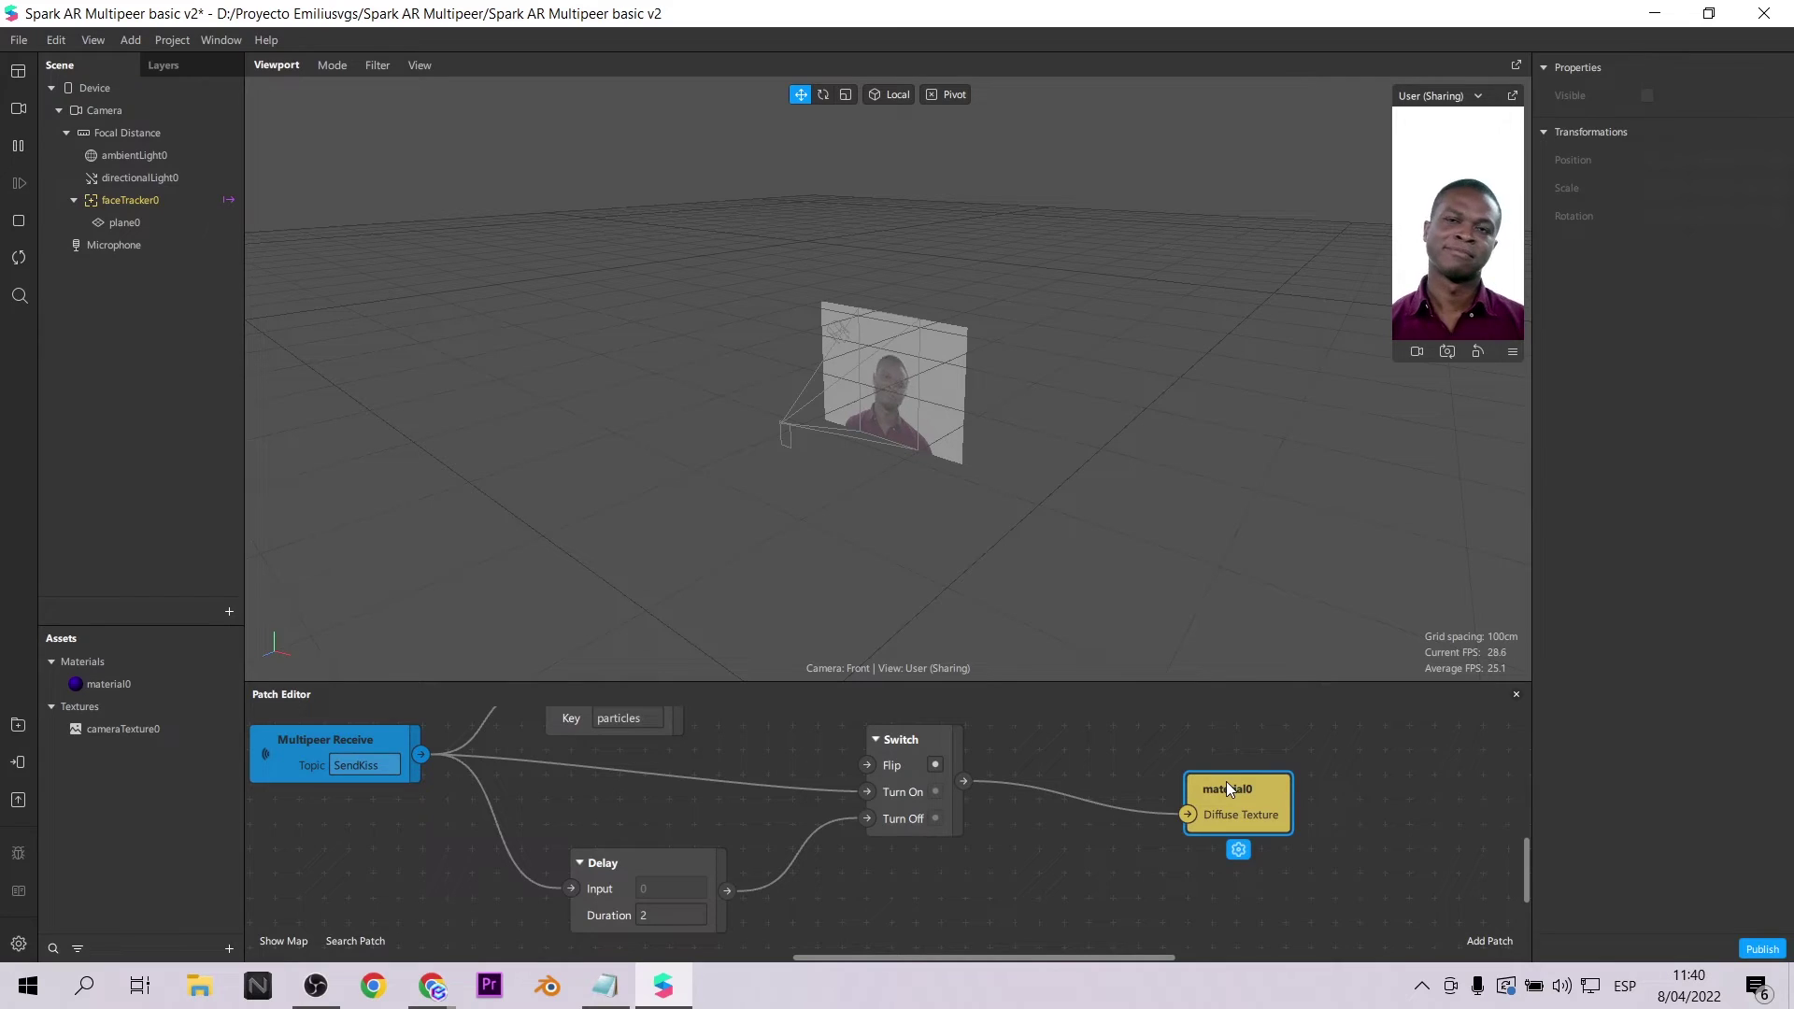
pyautogui.press('Delete')
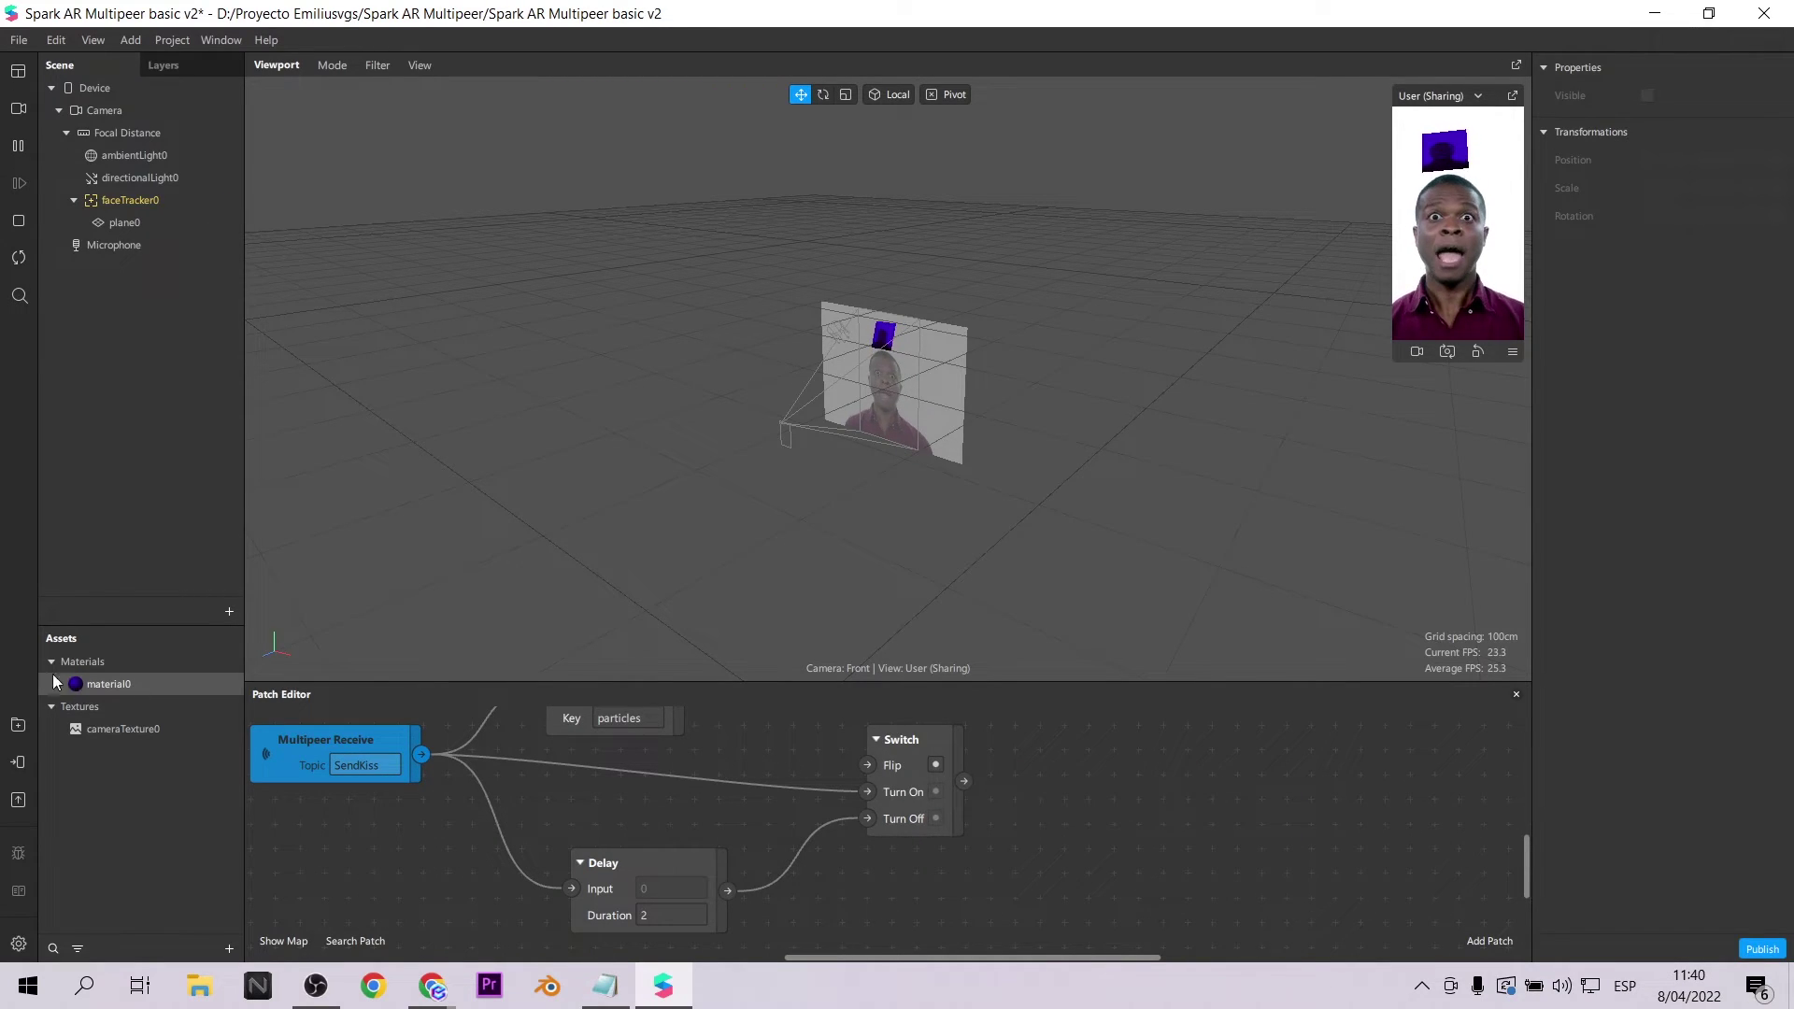
# Delete the material0 asset and plane0 under faceTracker0.
pyautogui.click(149, 691)
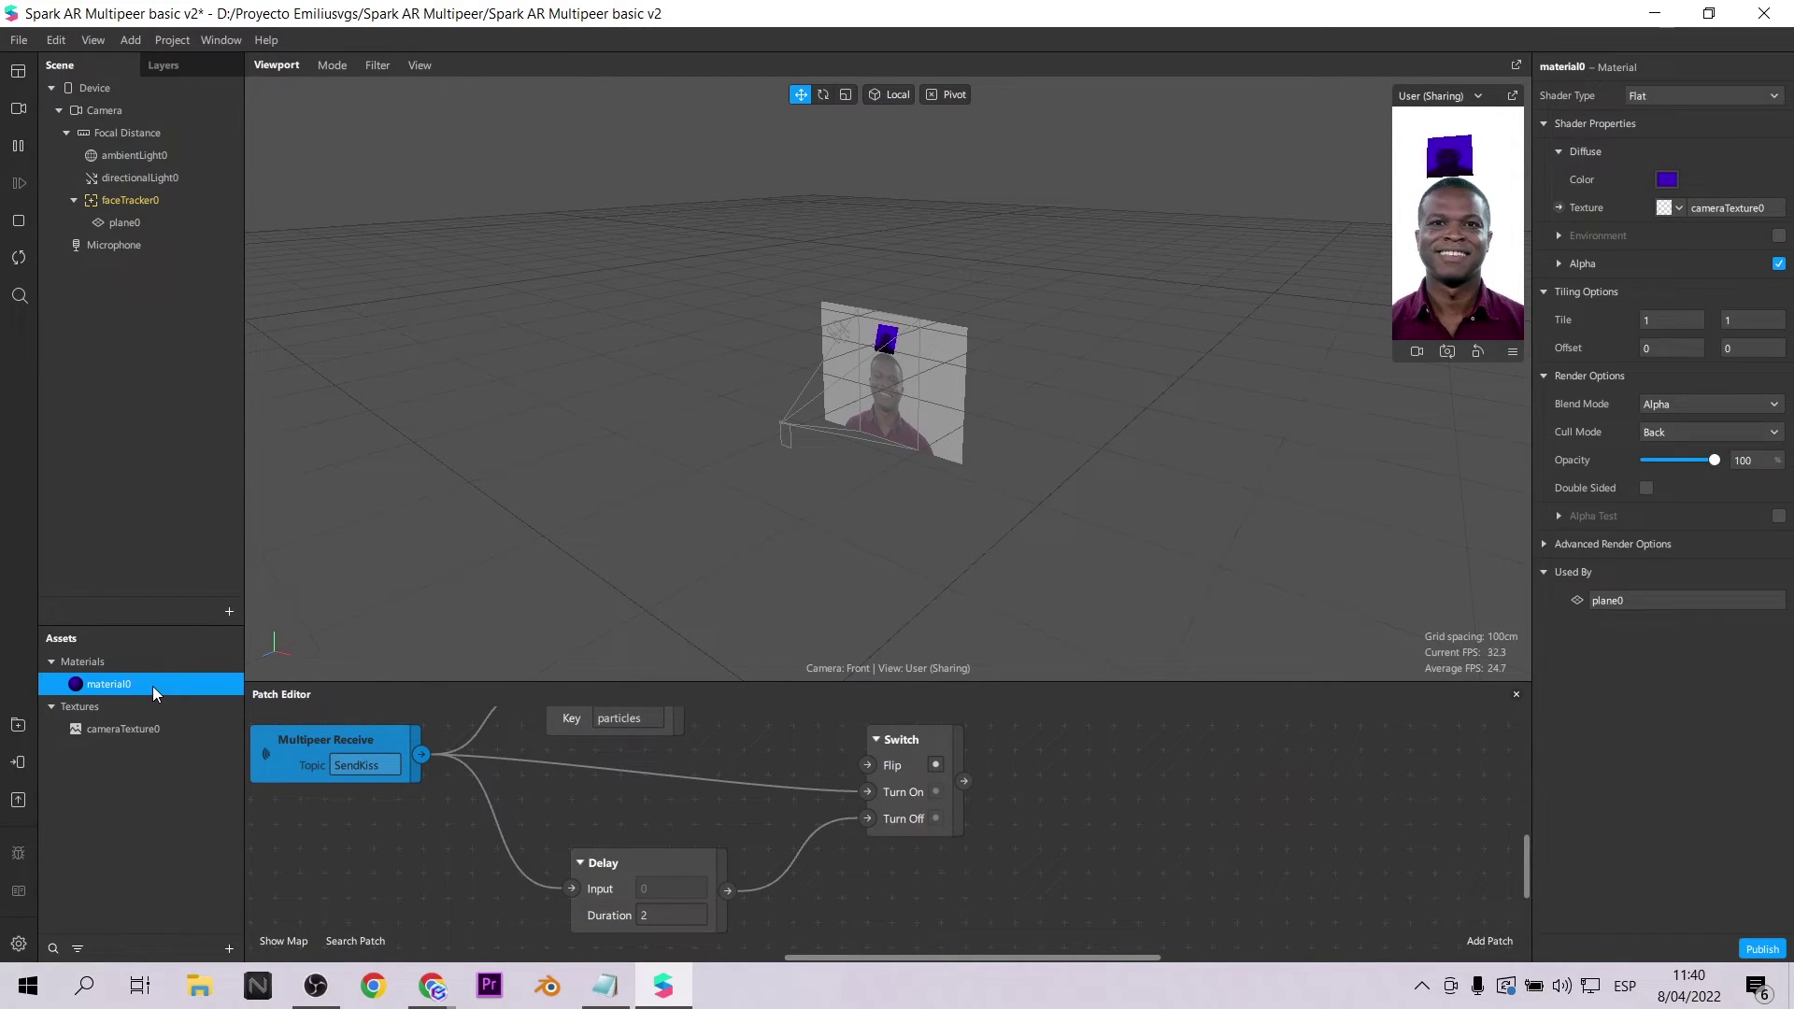
pyautogui.press('Delete')
pyautogui.click(125, 222)
pyautogui.press('Delete')
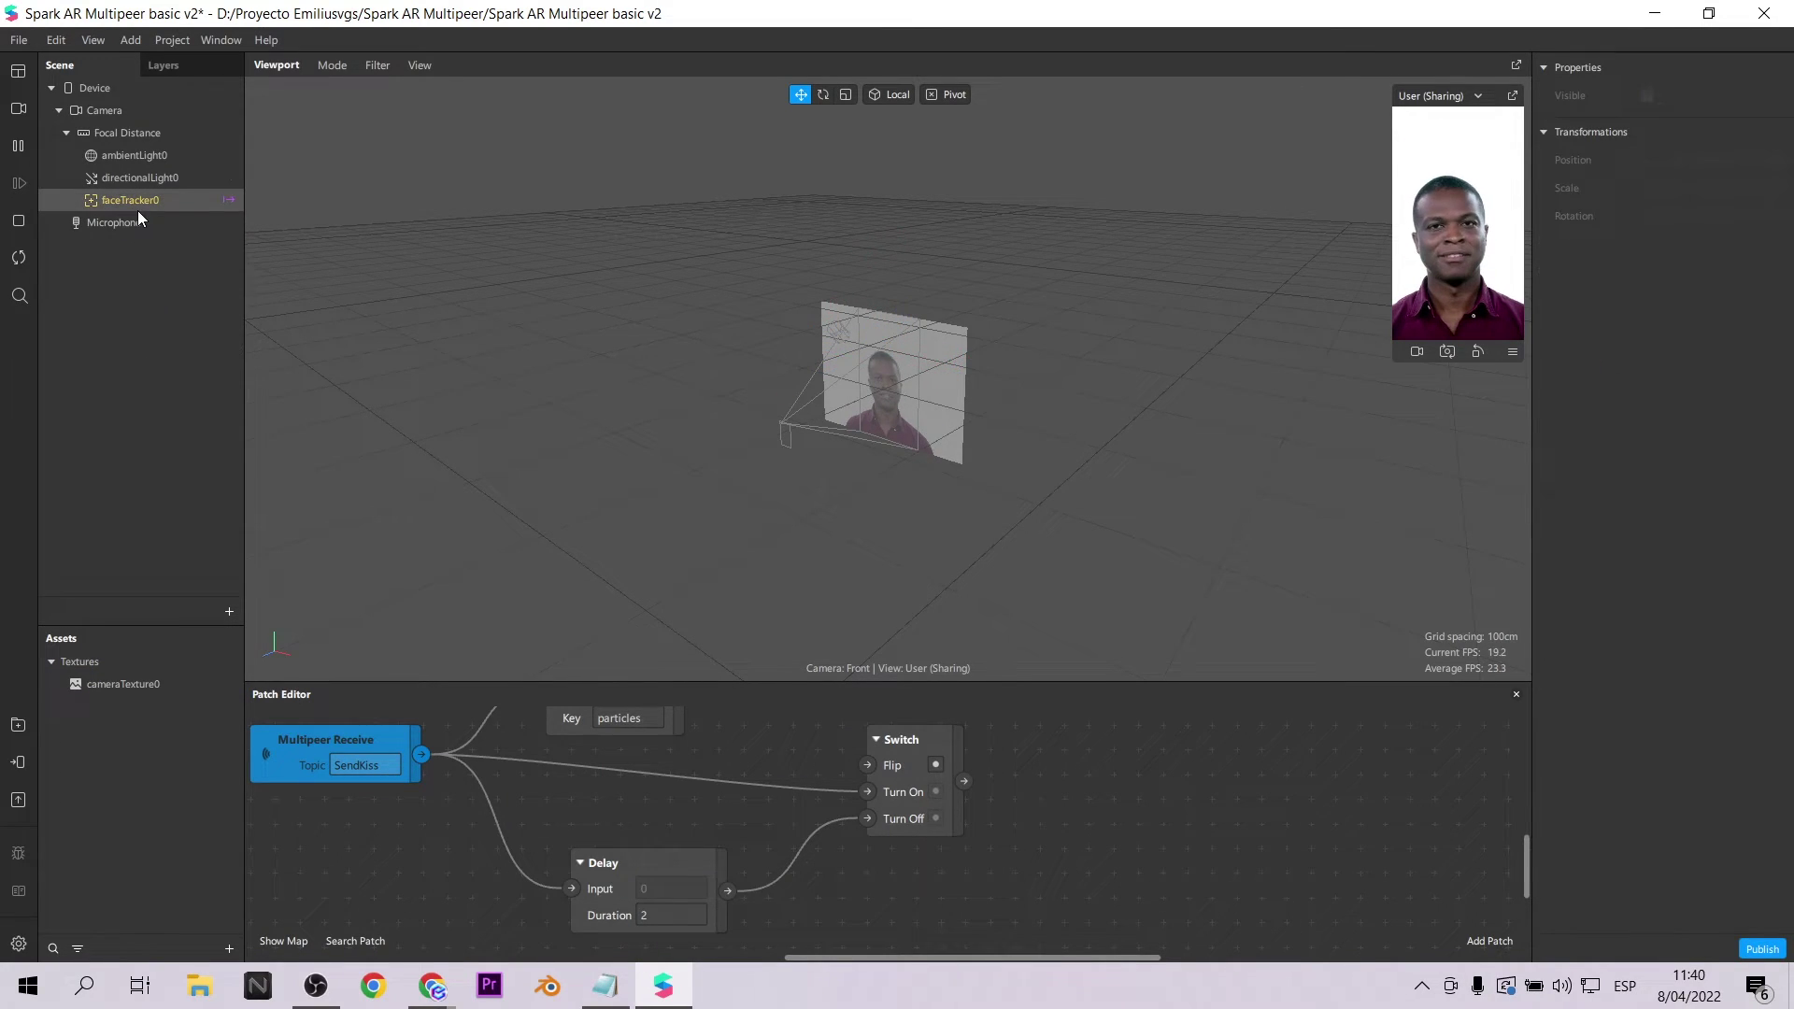
# Insert a Particle System into the scene.
pyautogui.click(137, 204)
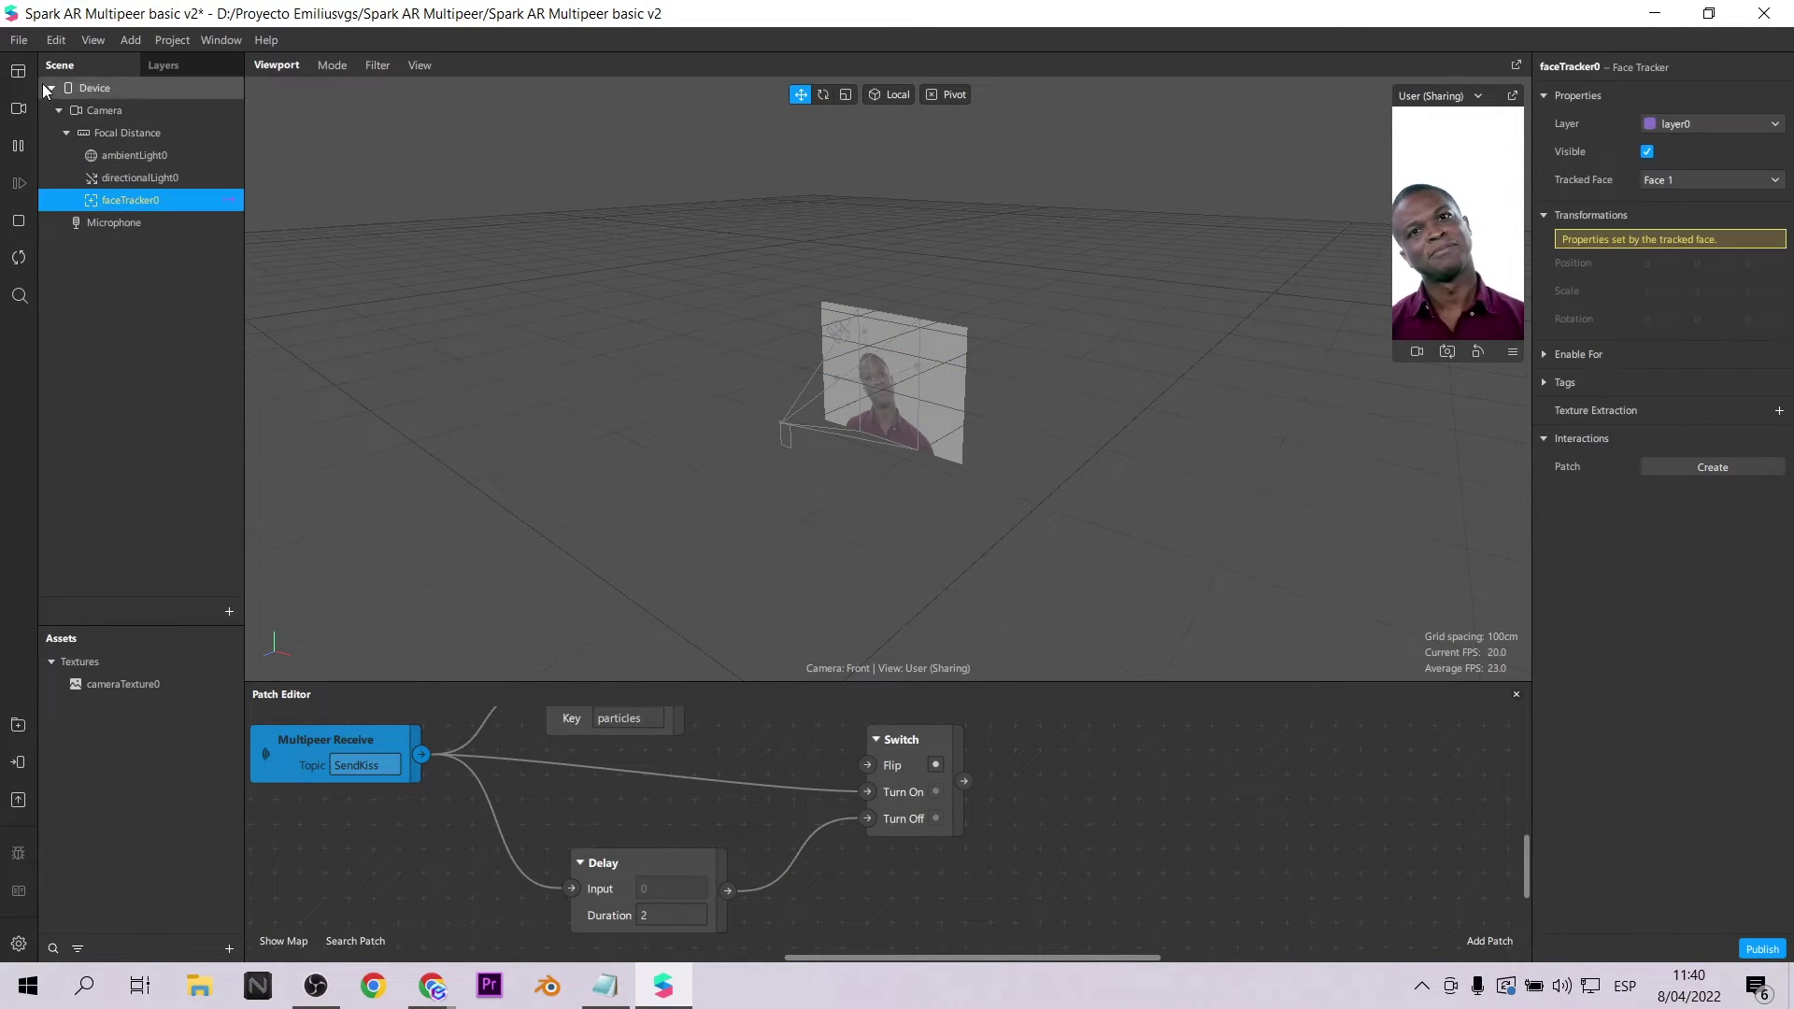
pyautogui.click(229, 611)
pyautogui.scroll(-2, 216, 513)
pyautogui.scroll(-4, 217, 513)
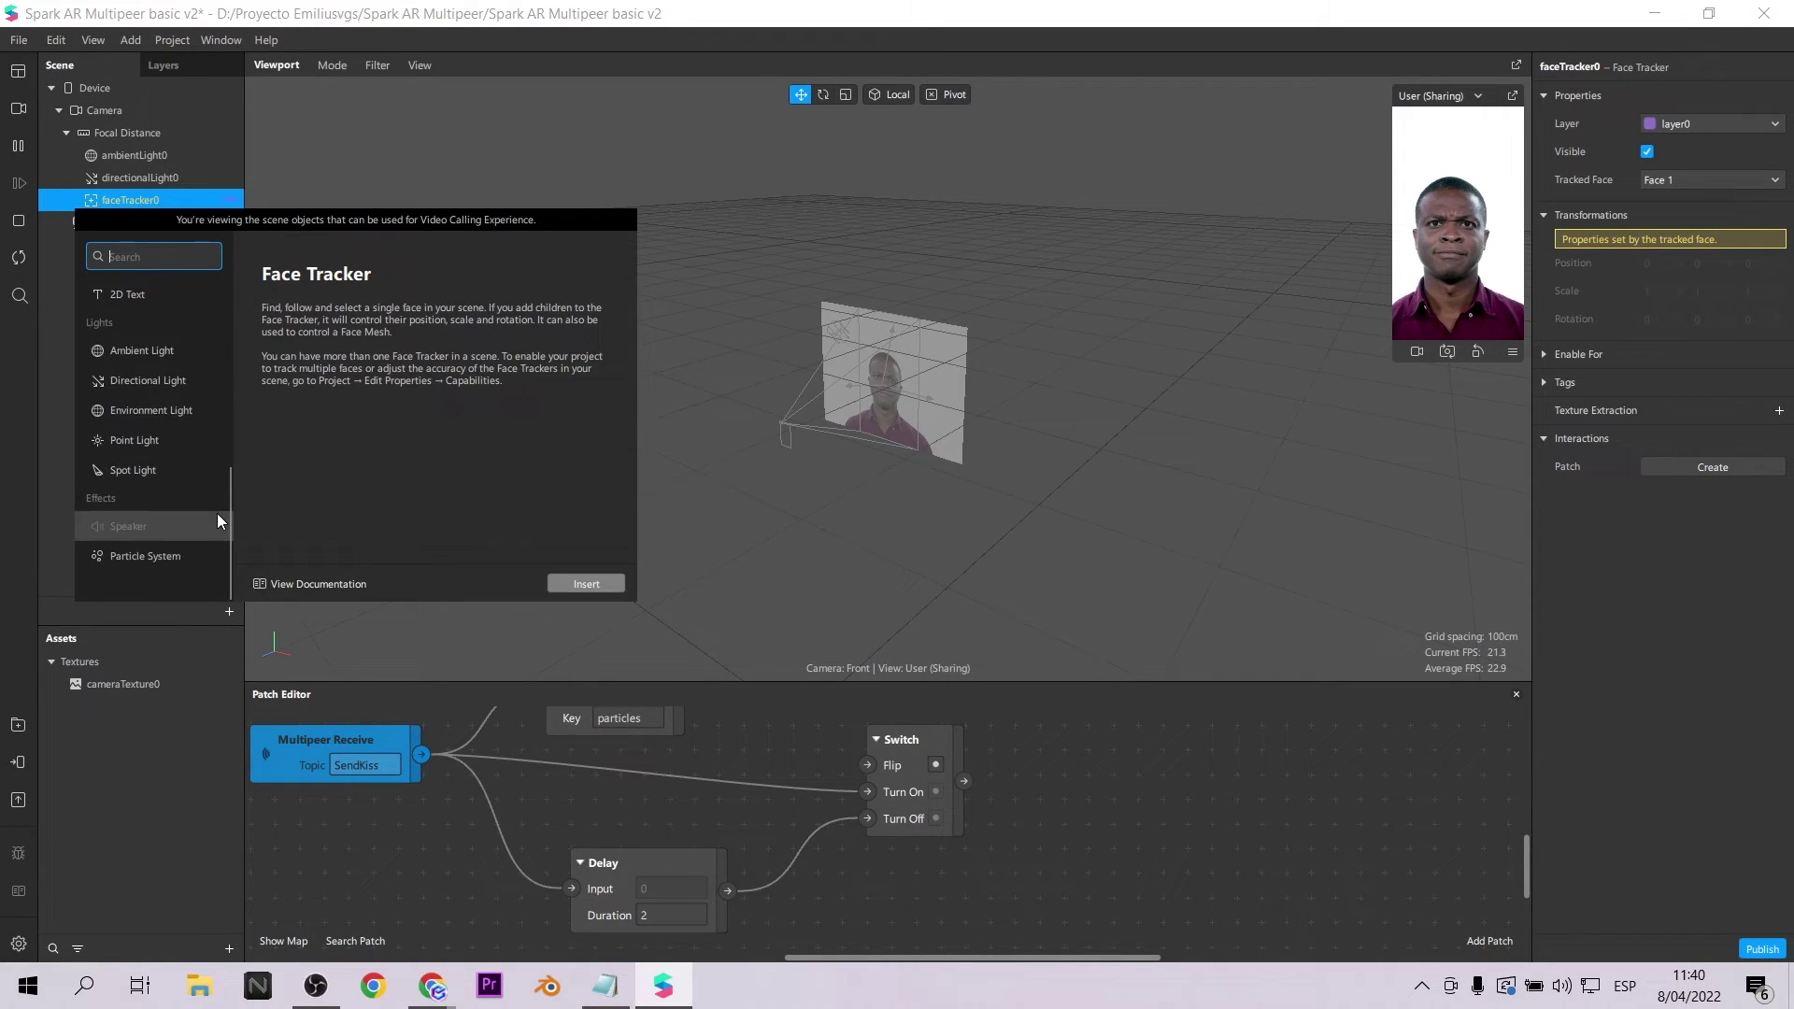
pyautogui.click(116, 553)
pyautogui.click(586, 583)
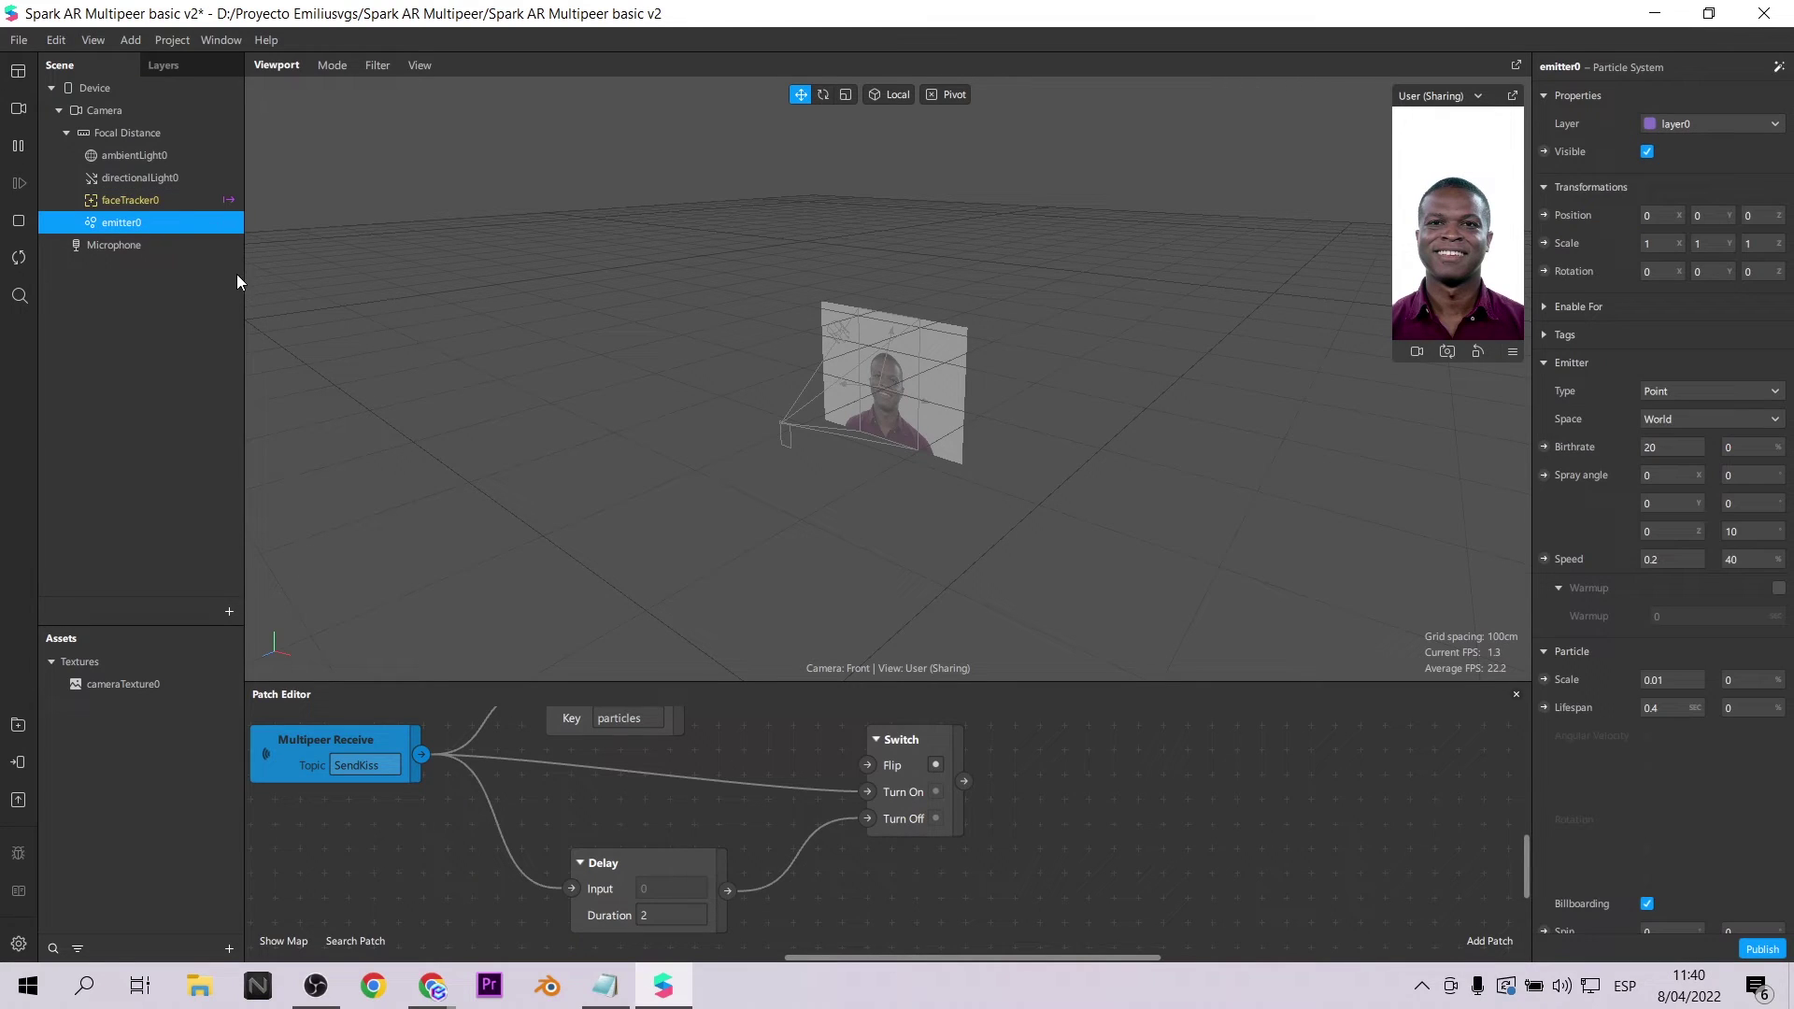
# Lower the particle emitter to about -0.266 on Y and set its emitter type to Line.
pyautogui.moveTo(884, 271); pyautogui.dragTo(878, 356)
pyautogui.click(1718, 391)
pyautogui.click(1694, 419)
pyautogui.click(1675, 423)
# Try birthrates of 100 and 40 on the particle emitter, and settle on 60.
pyautogui.click(1672, 474)
pyautogui.write('100')
pyautogui.click(1672, 475)
pyautogui.write('40')
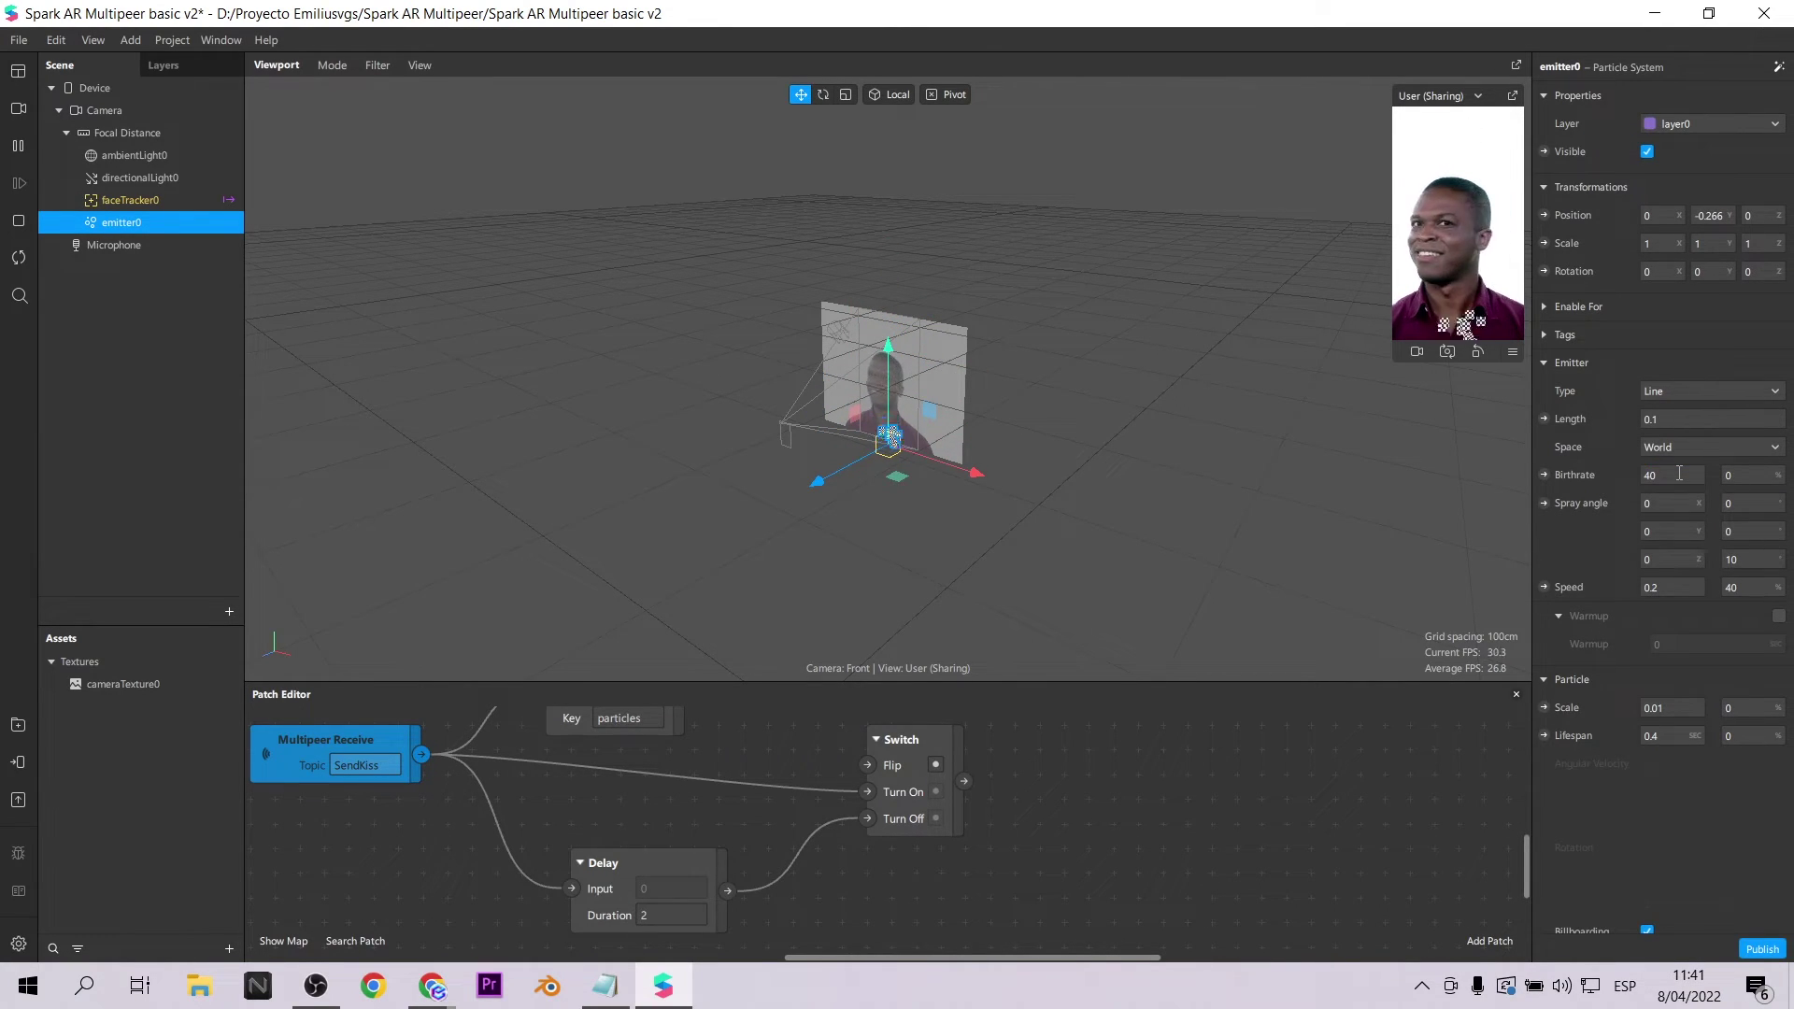
pyautogui.click(1678, 474)
pyautogui.write('60')
# Set the emitter's speed to 0.1 and the particle lifespan to 0.9.
pyautogui.click(1676, 586)
pyautogui.write('0.1')
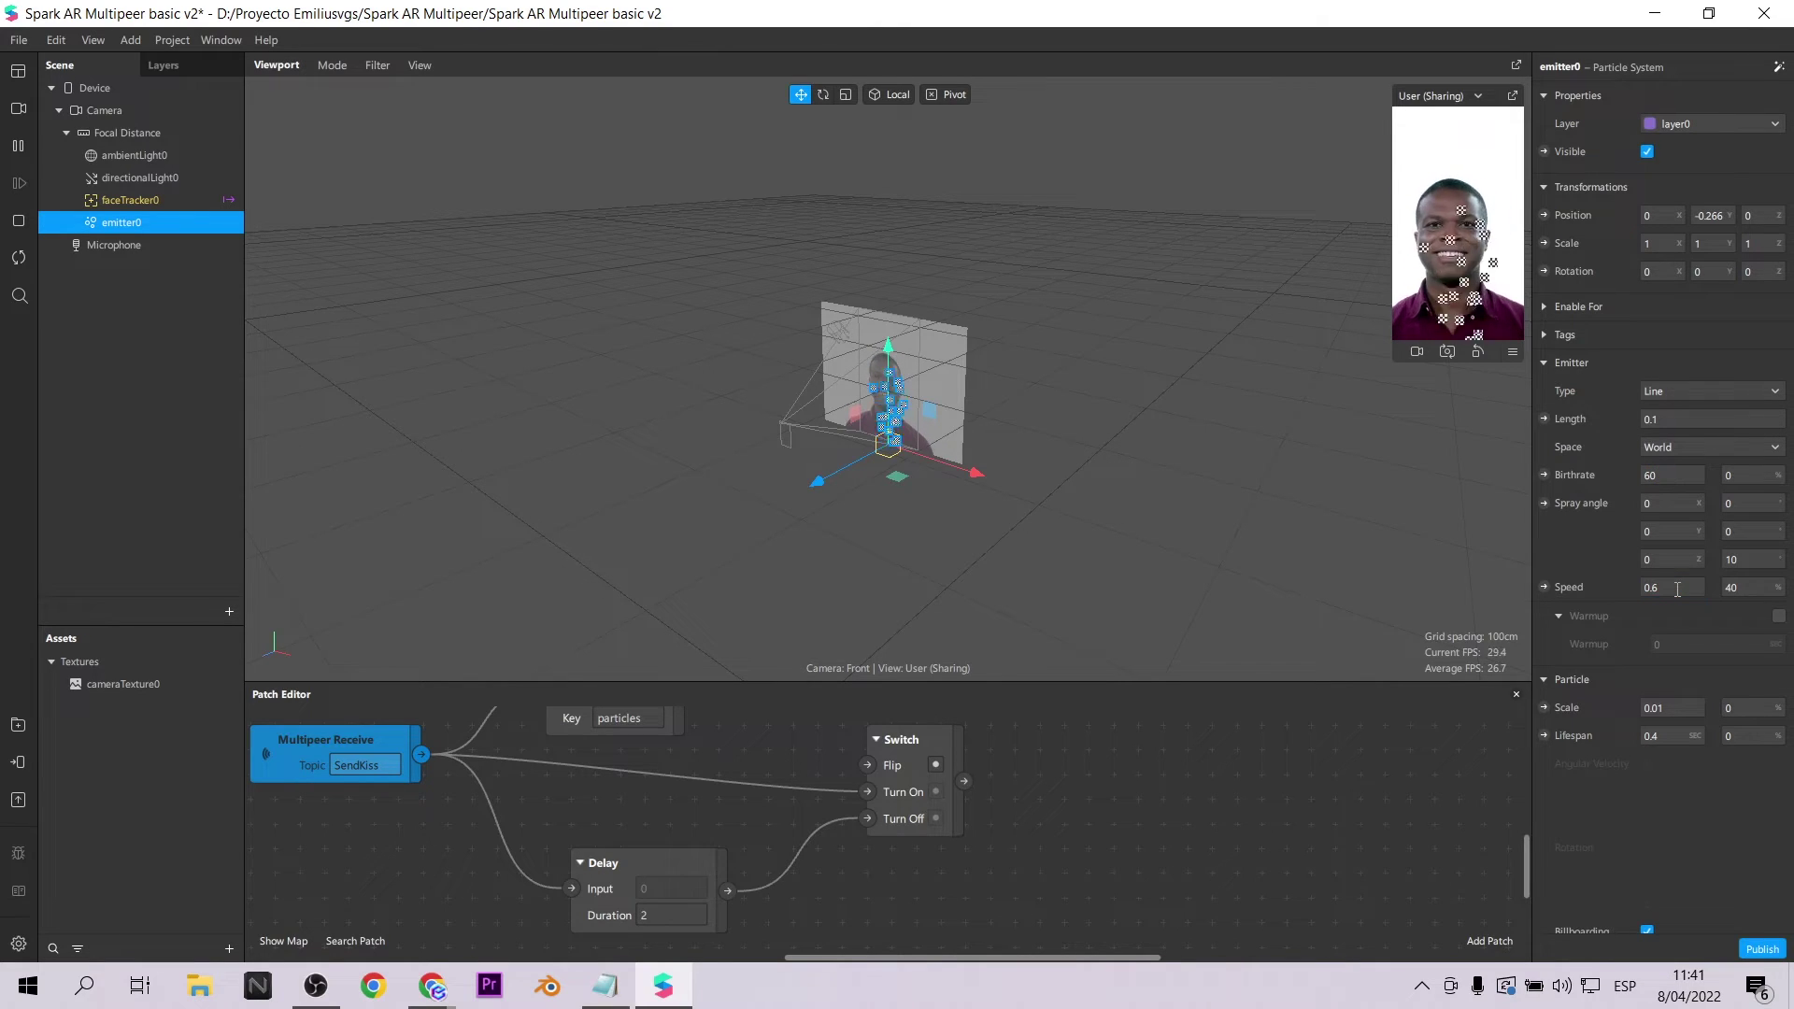
pyautogui.click(1688, 725)
pyautogui.write('0.9')
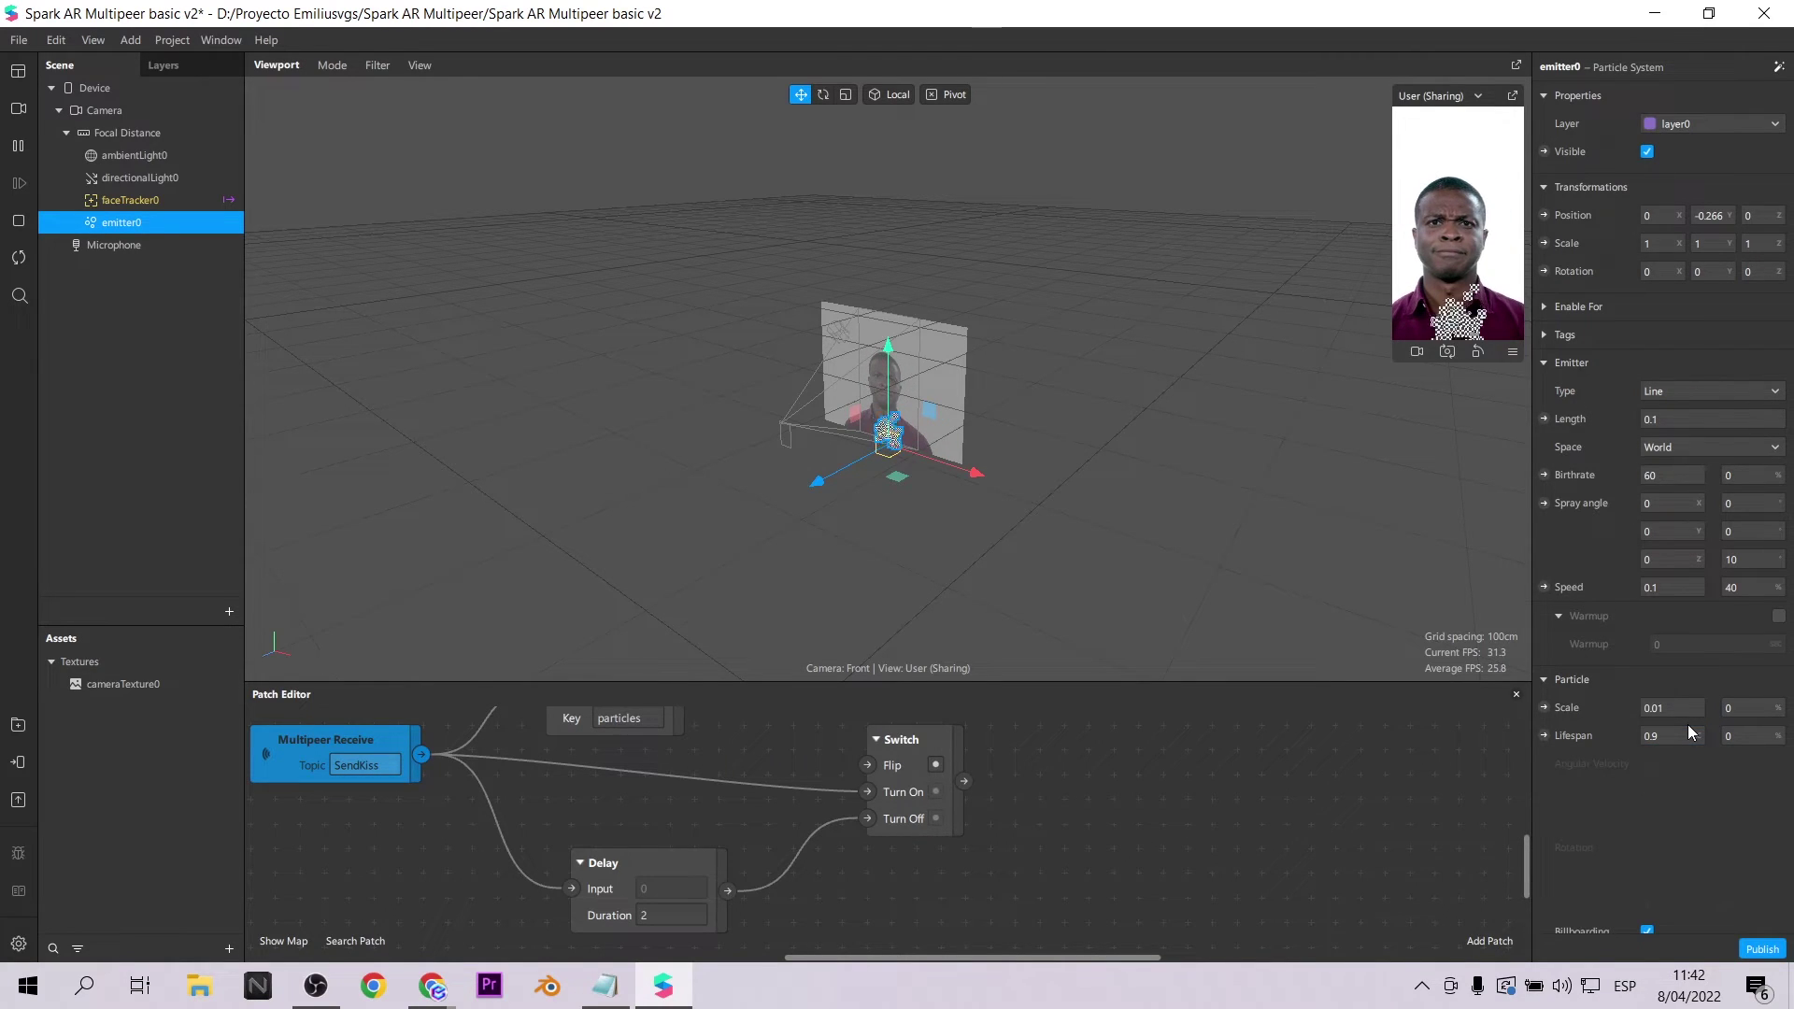
# Assign a new material to the particle emitter.
pyautogui.scroll(-4, 1672, 747)
pyautogui.scroll(-1, 1663, 771)
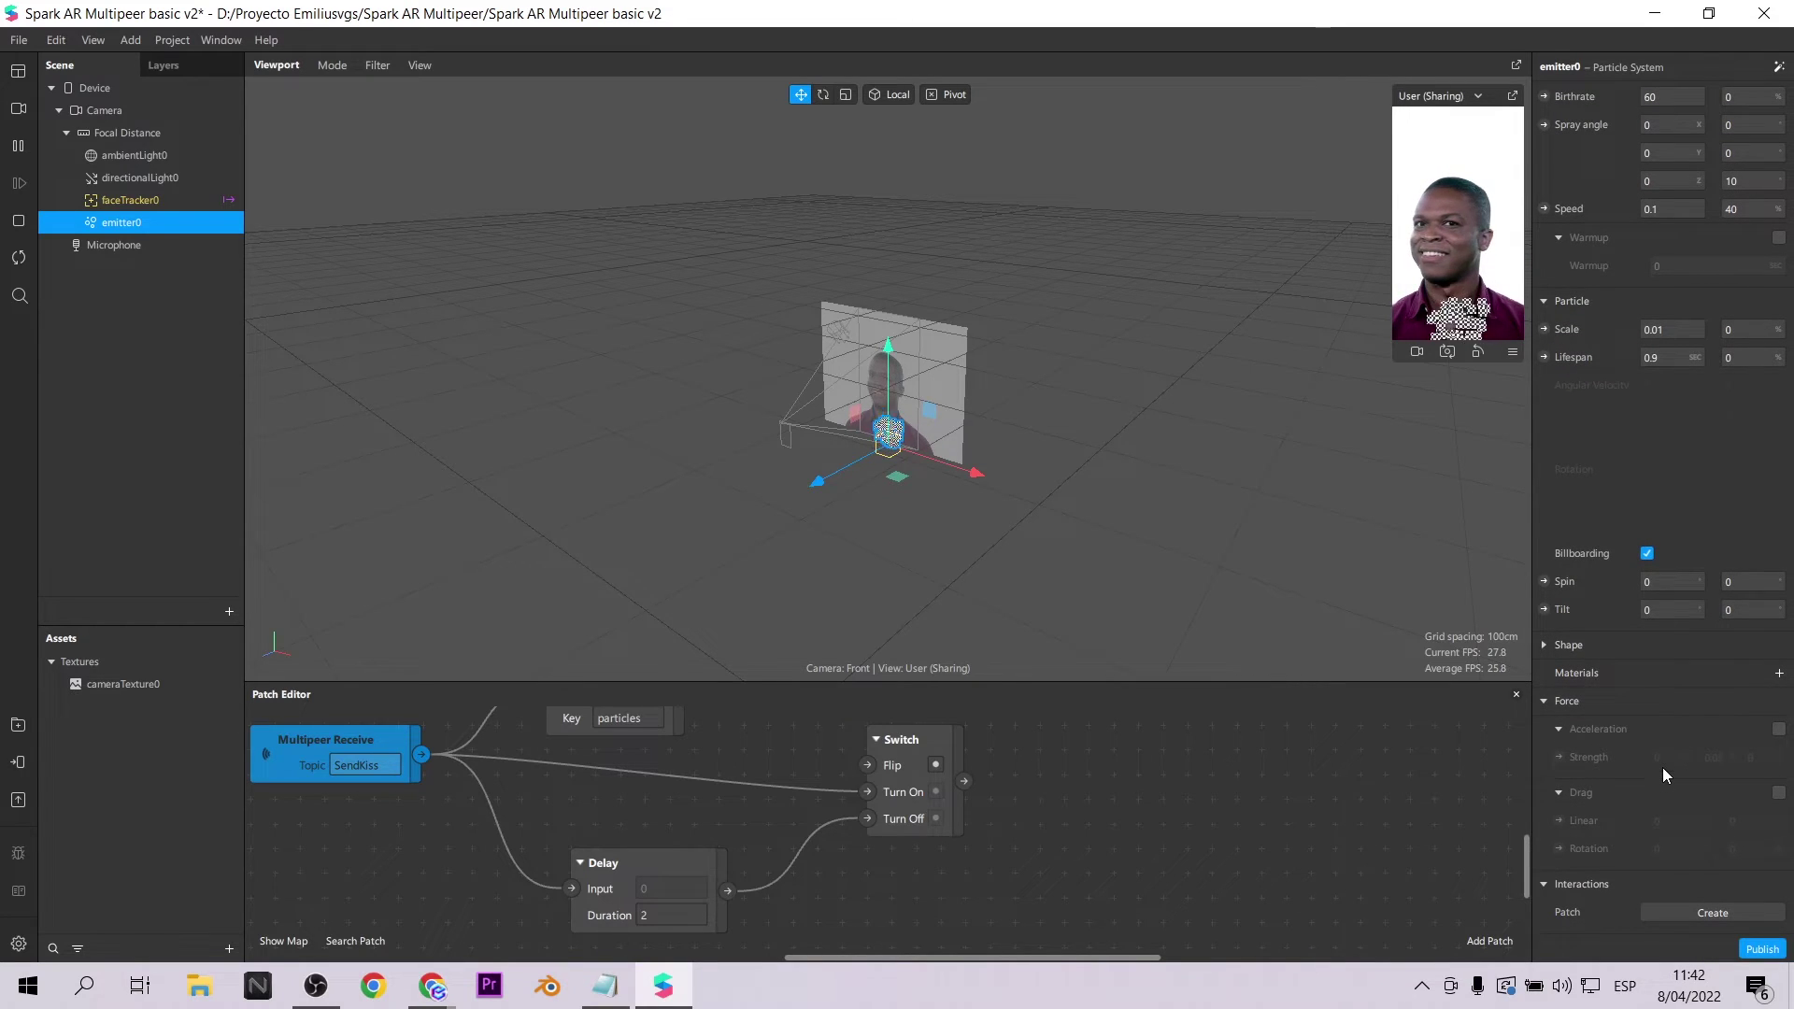
pyautogui.click(1780, 672)
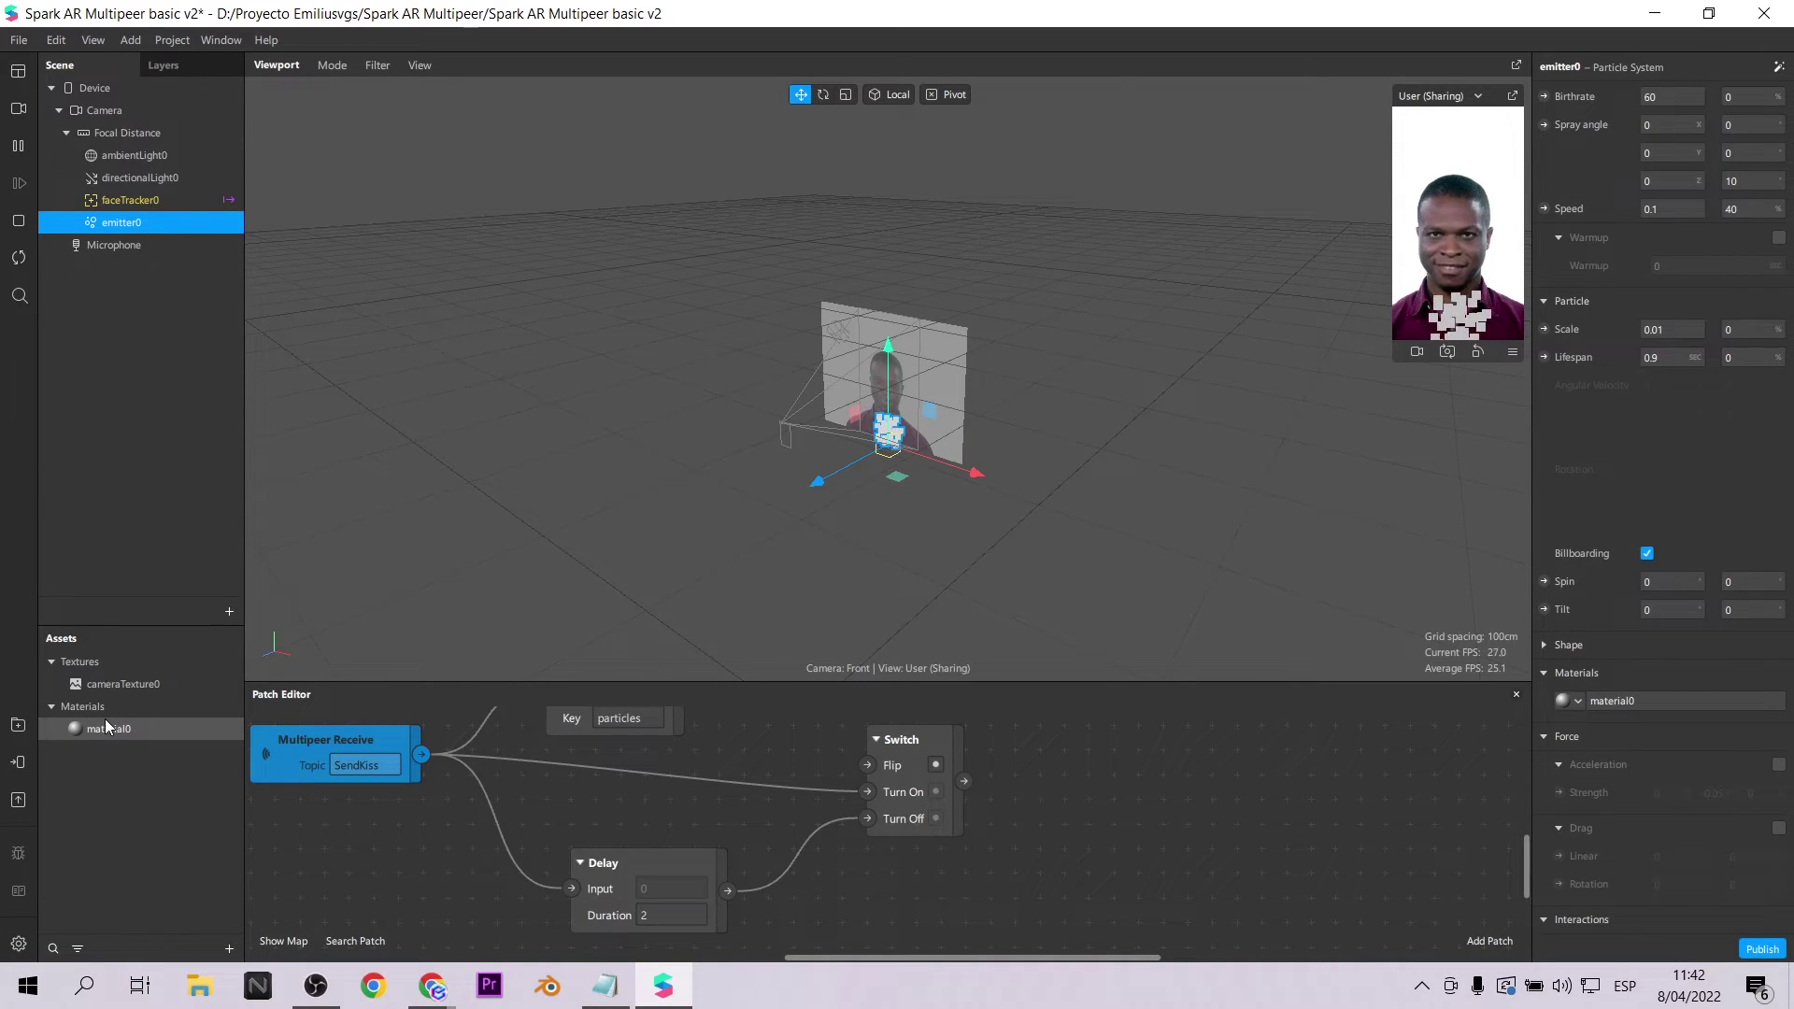
# Import the flare image as a new texture and use it as the diffuse texture of the emitter's material.
pyautogui.click(106, 727)
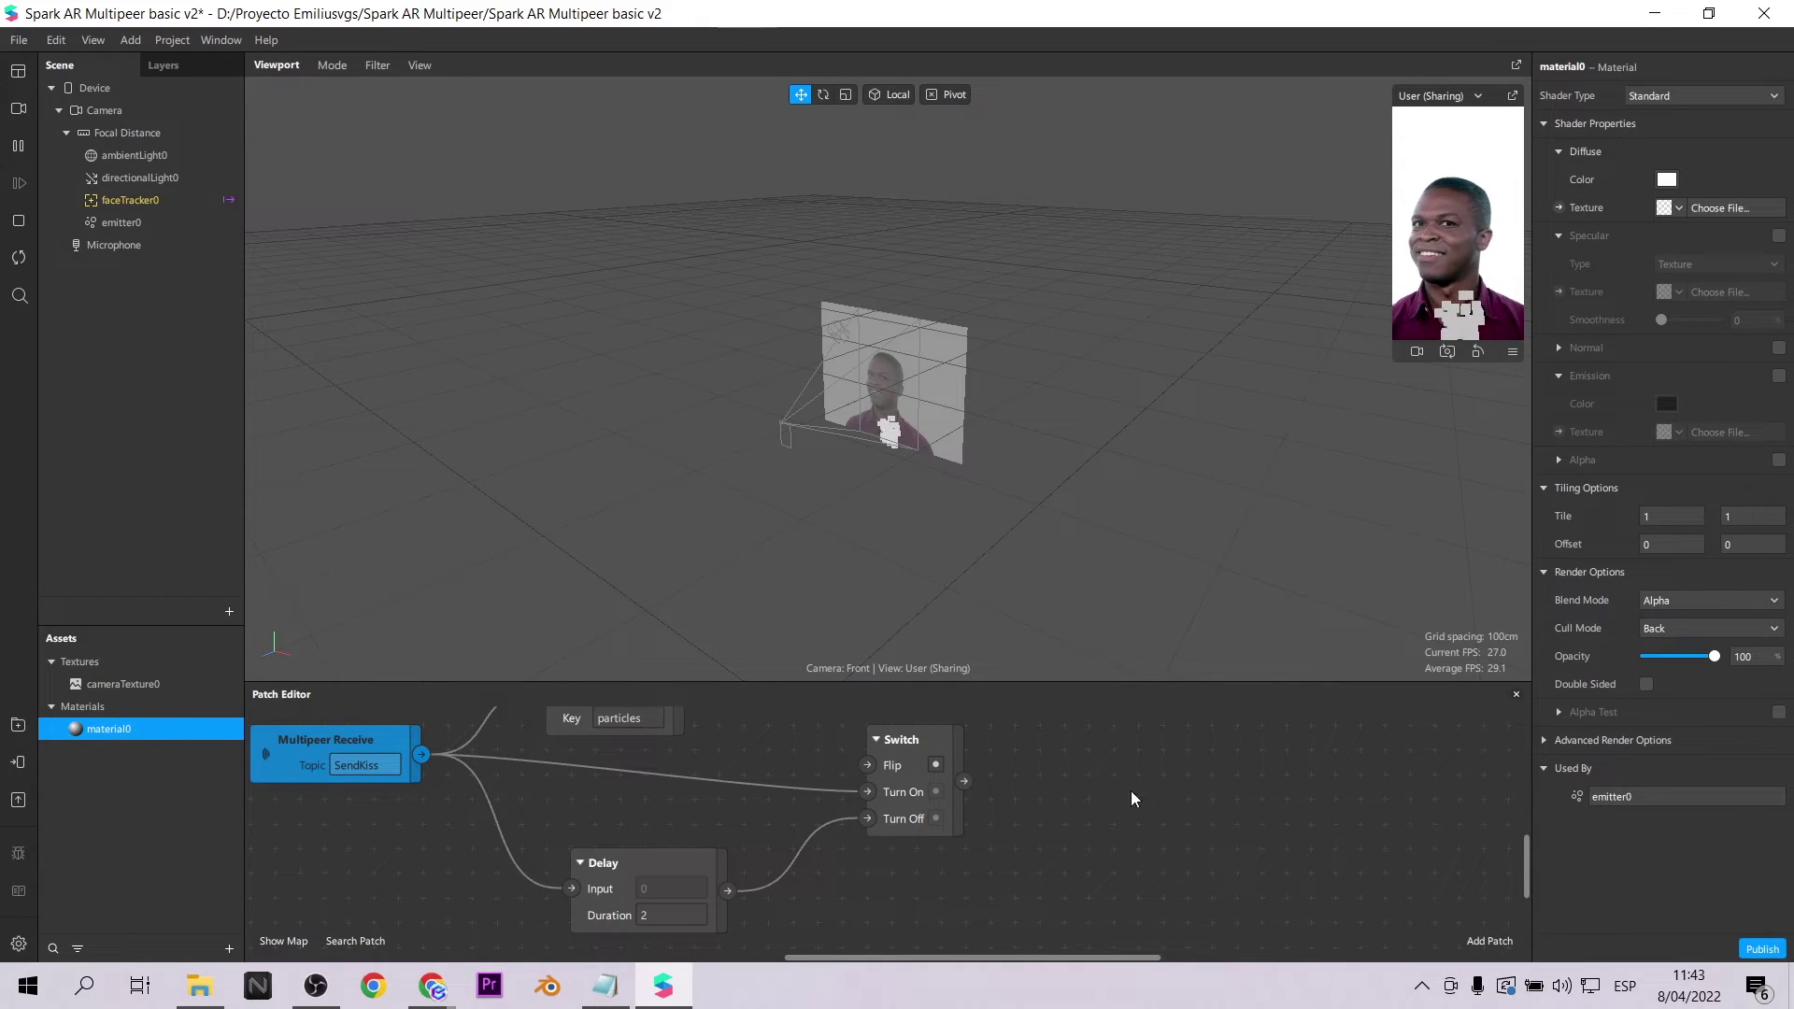
pyautogui.click(1680, 209)
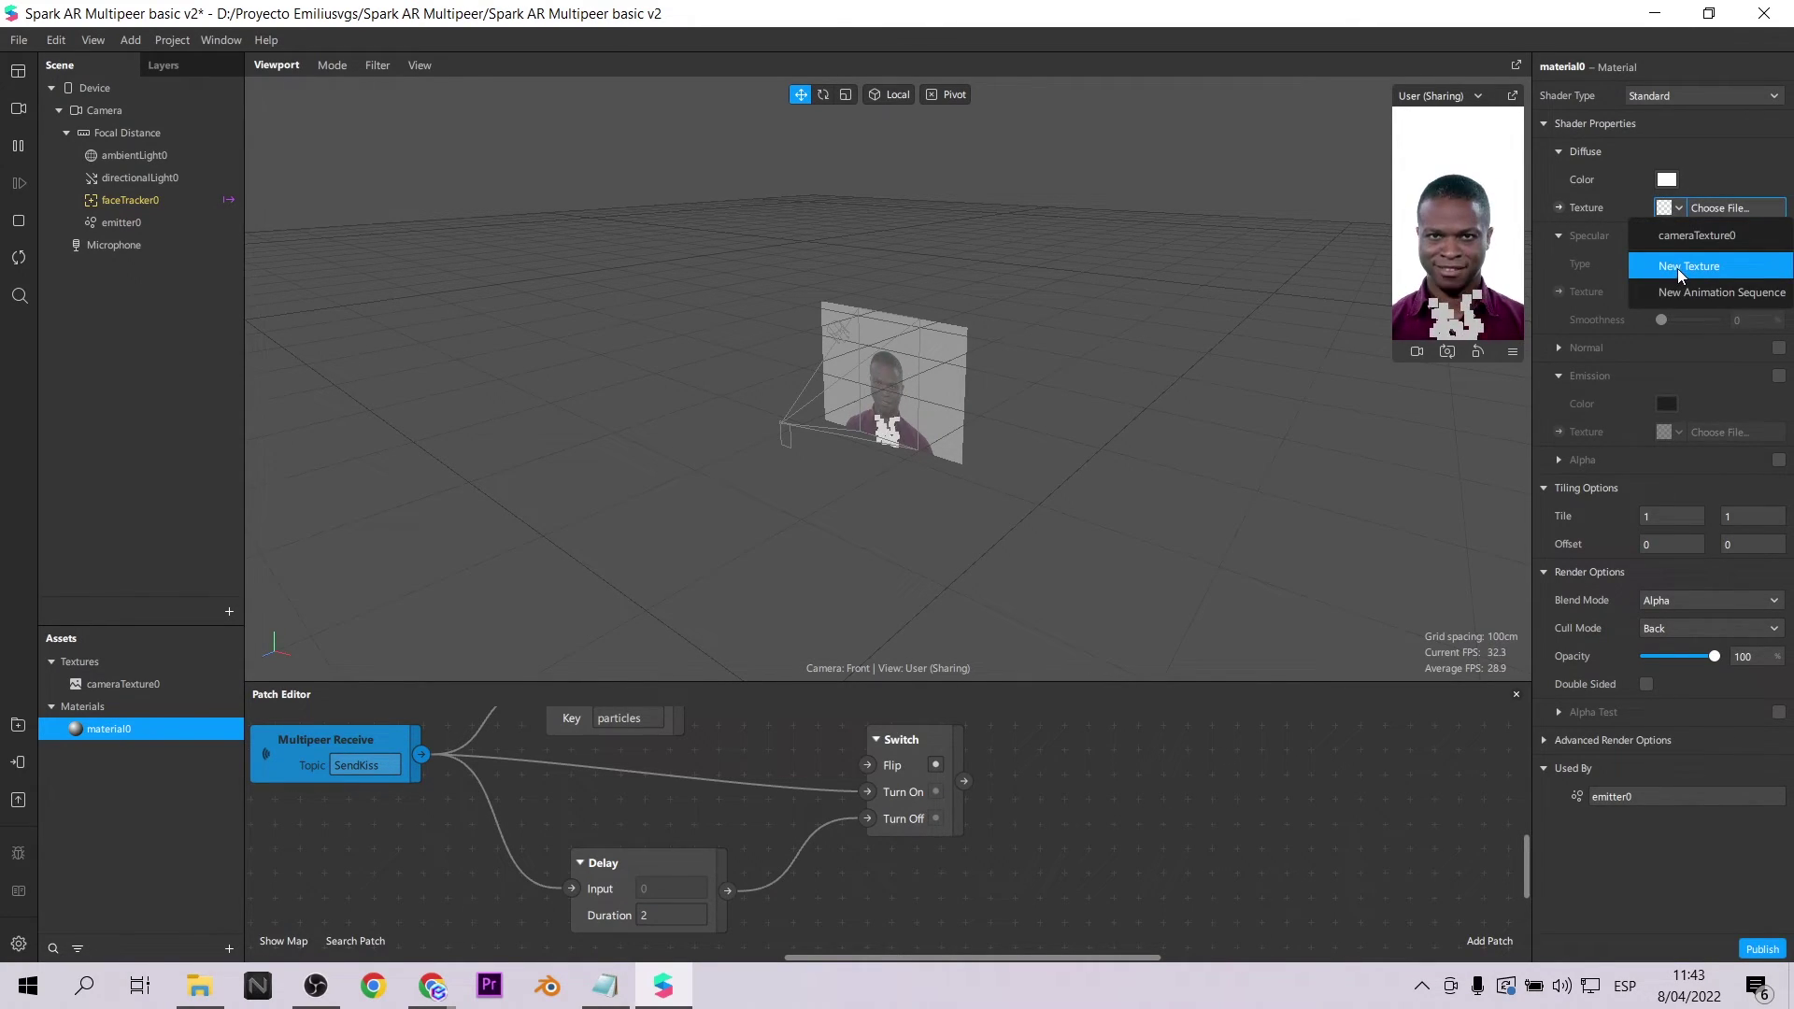
pyautogui.click(1677, 267)
pyautogui.click(310, 407)
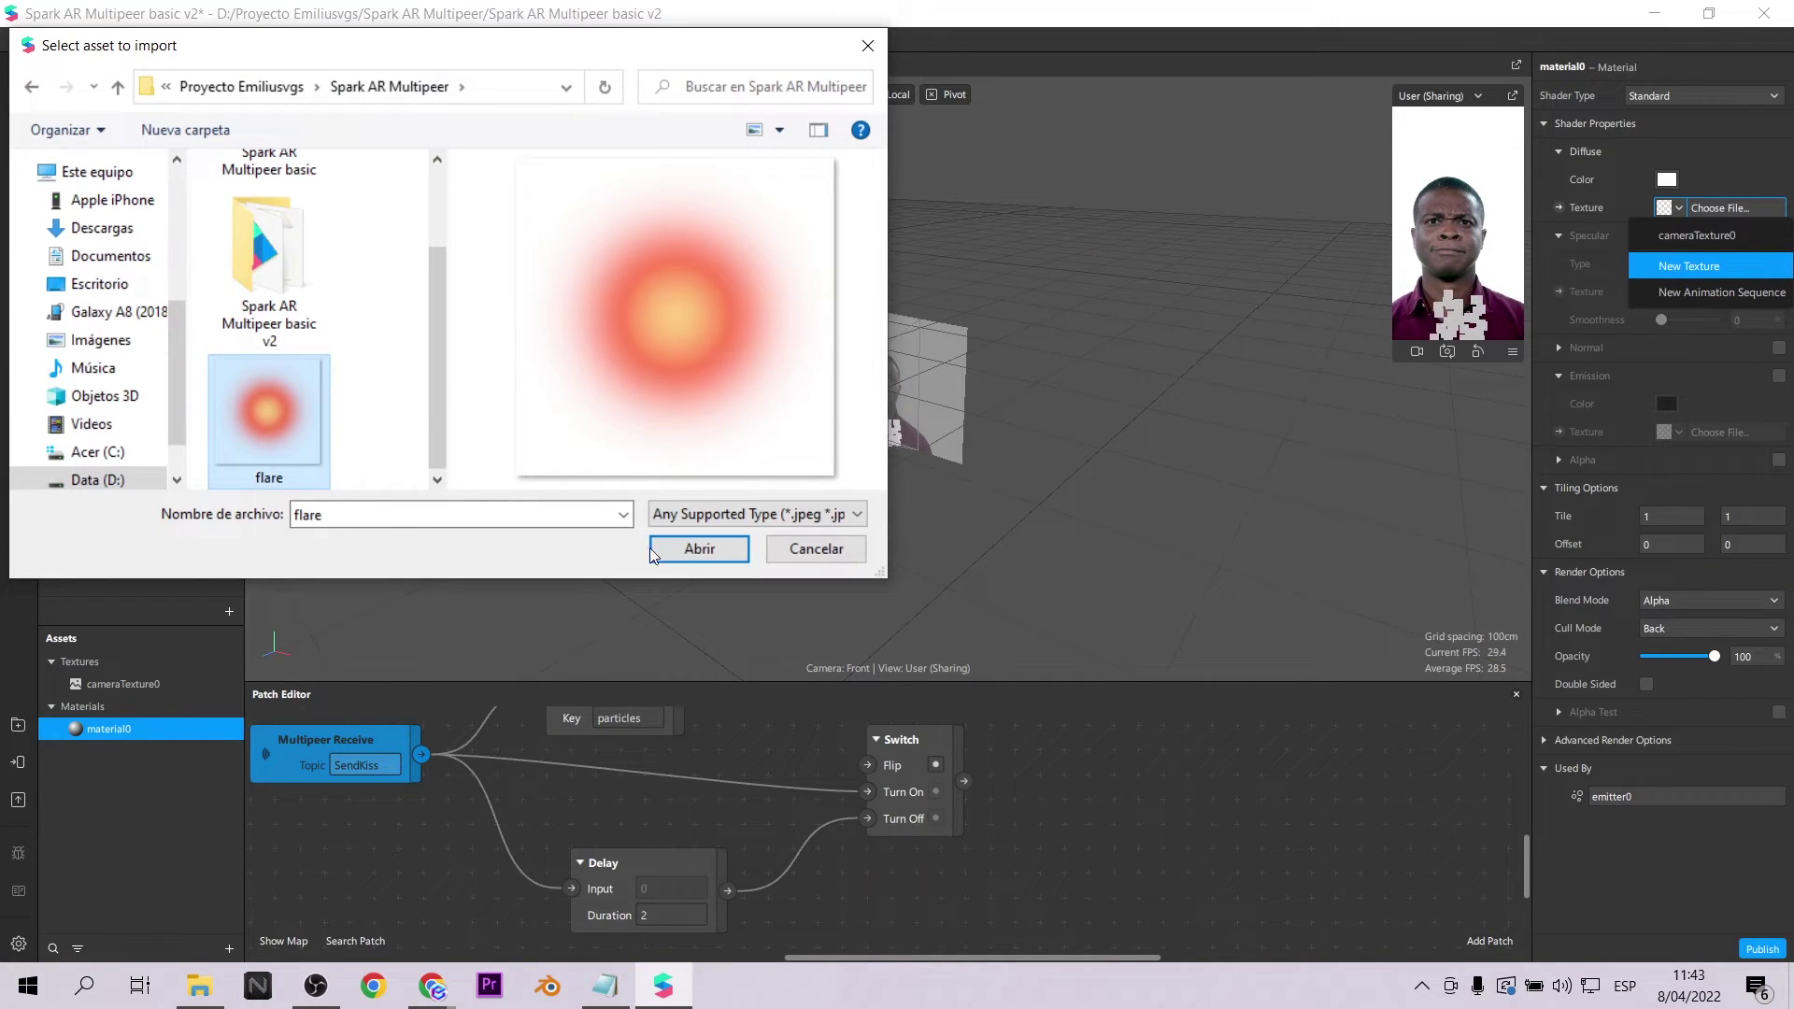
pyautogui.click(660, 548)
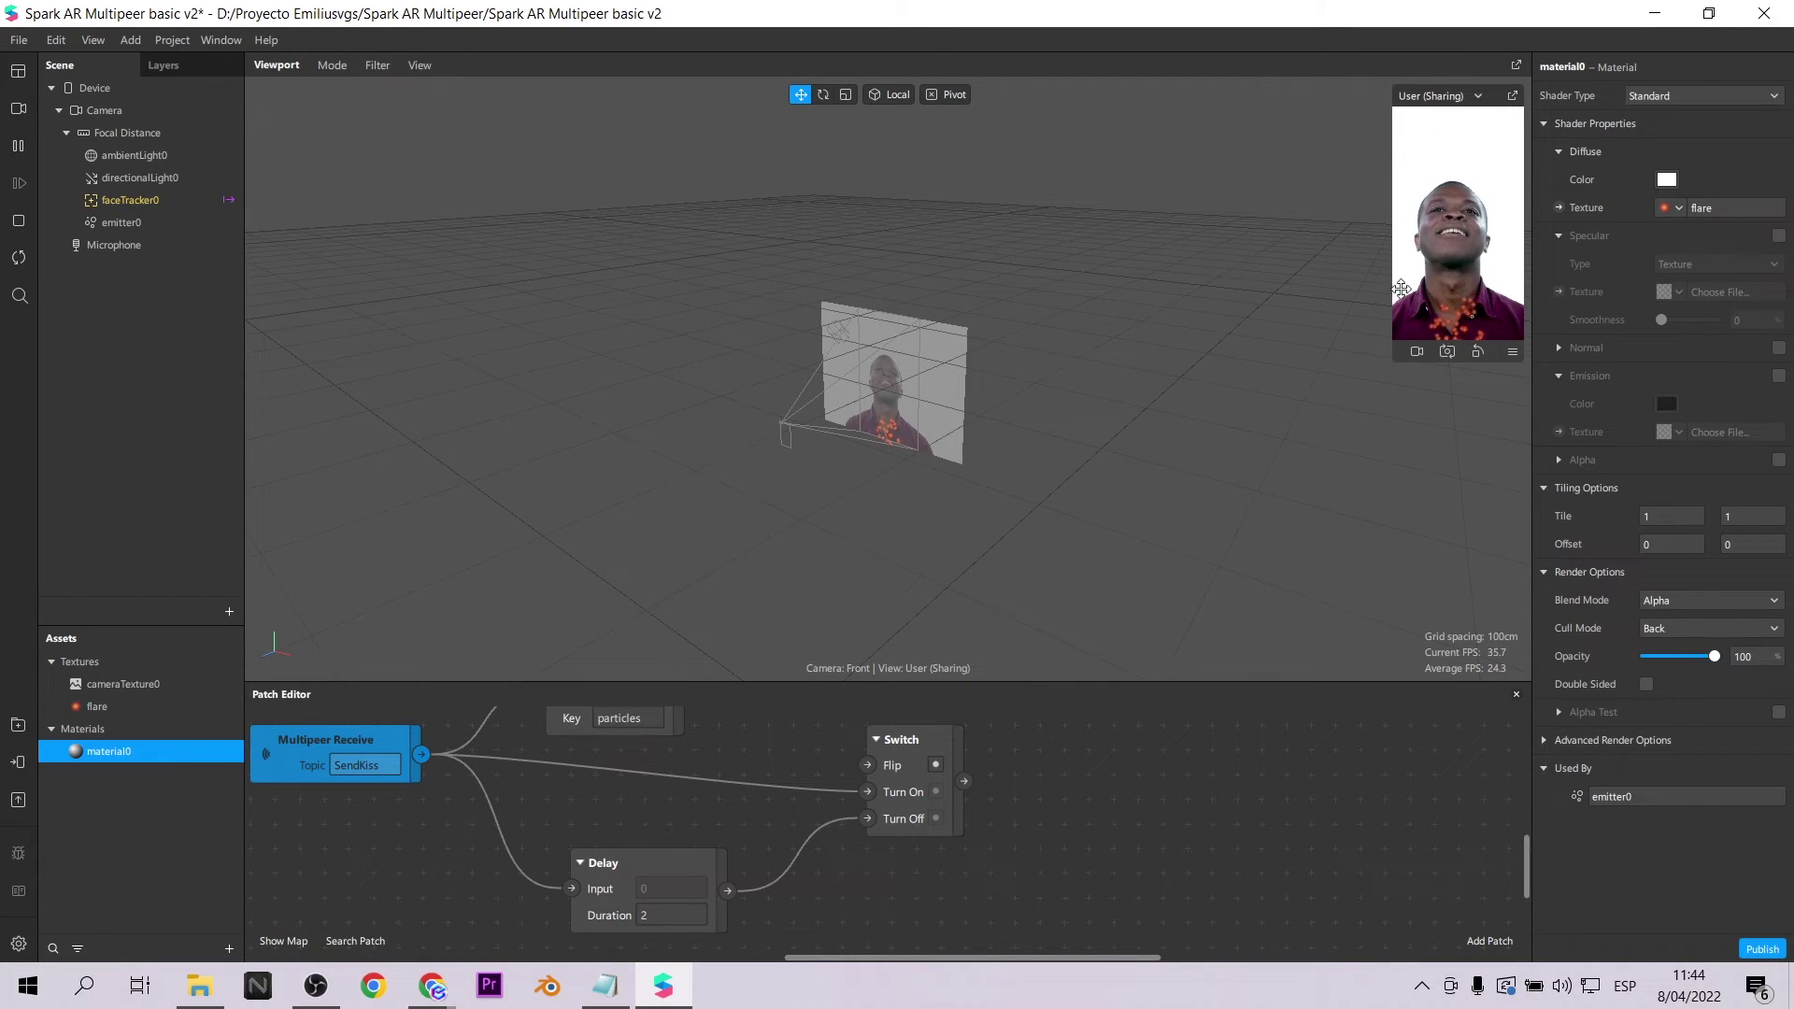
# Enlarge the device preview, then set the particle emitter's length to 0.6 and its birthrate to 100.
pyautogui.moveTo(1395, 361); pyautogui.dragTo(1275, 571)
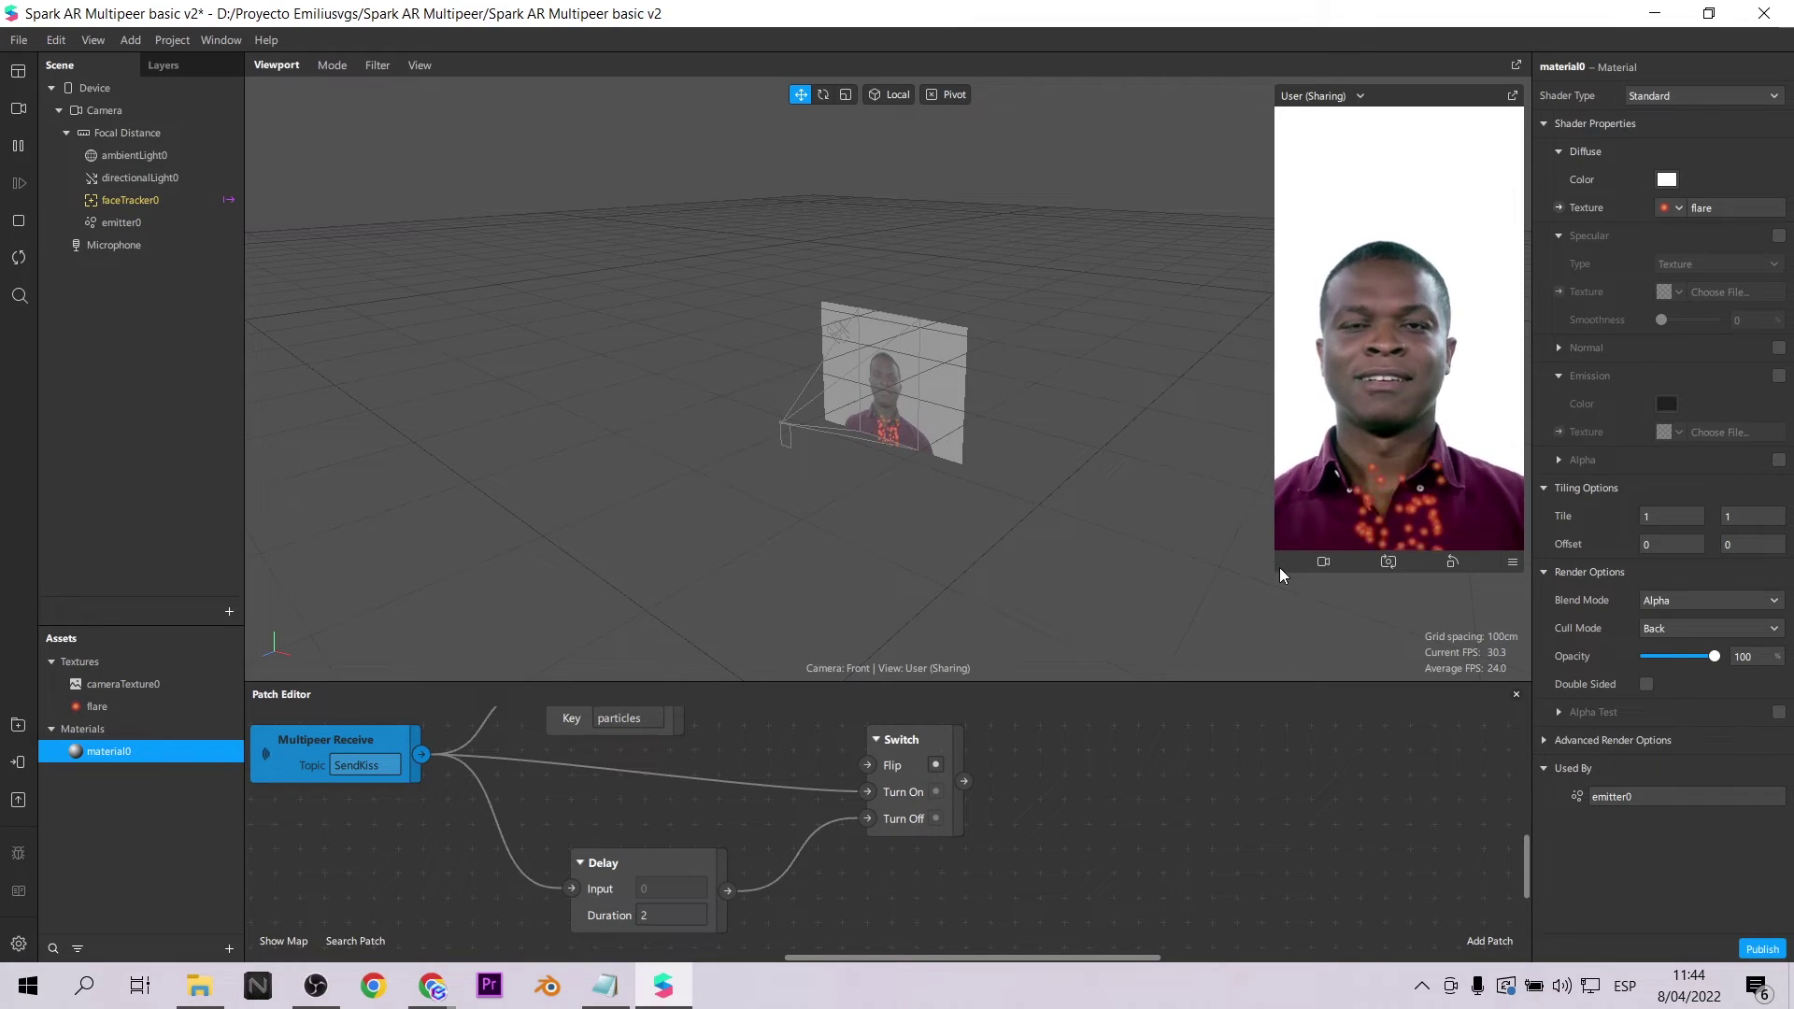
pyautogui.moveTo(1283, 559); pyautogui.dragTo(1332, 467)
pyautogui.click(141, 222)
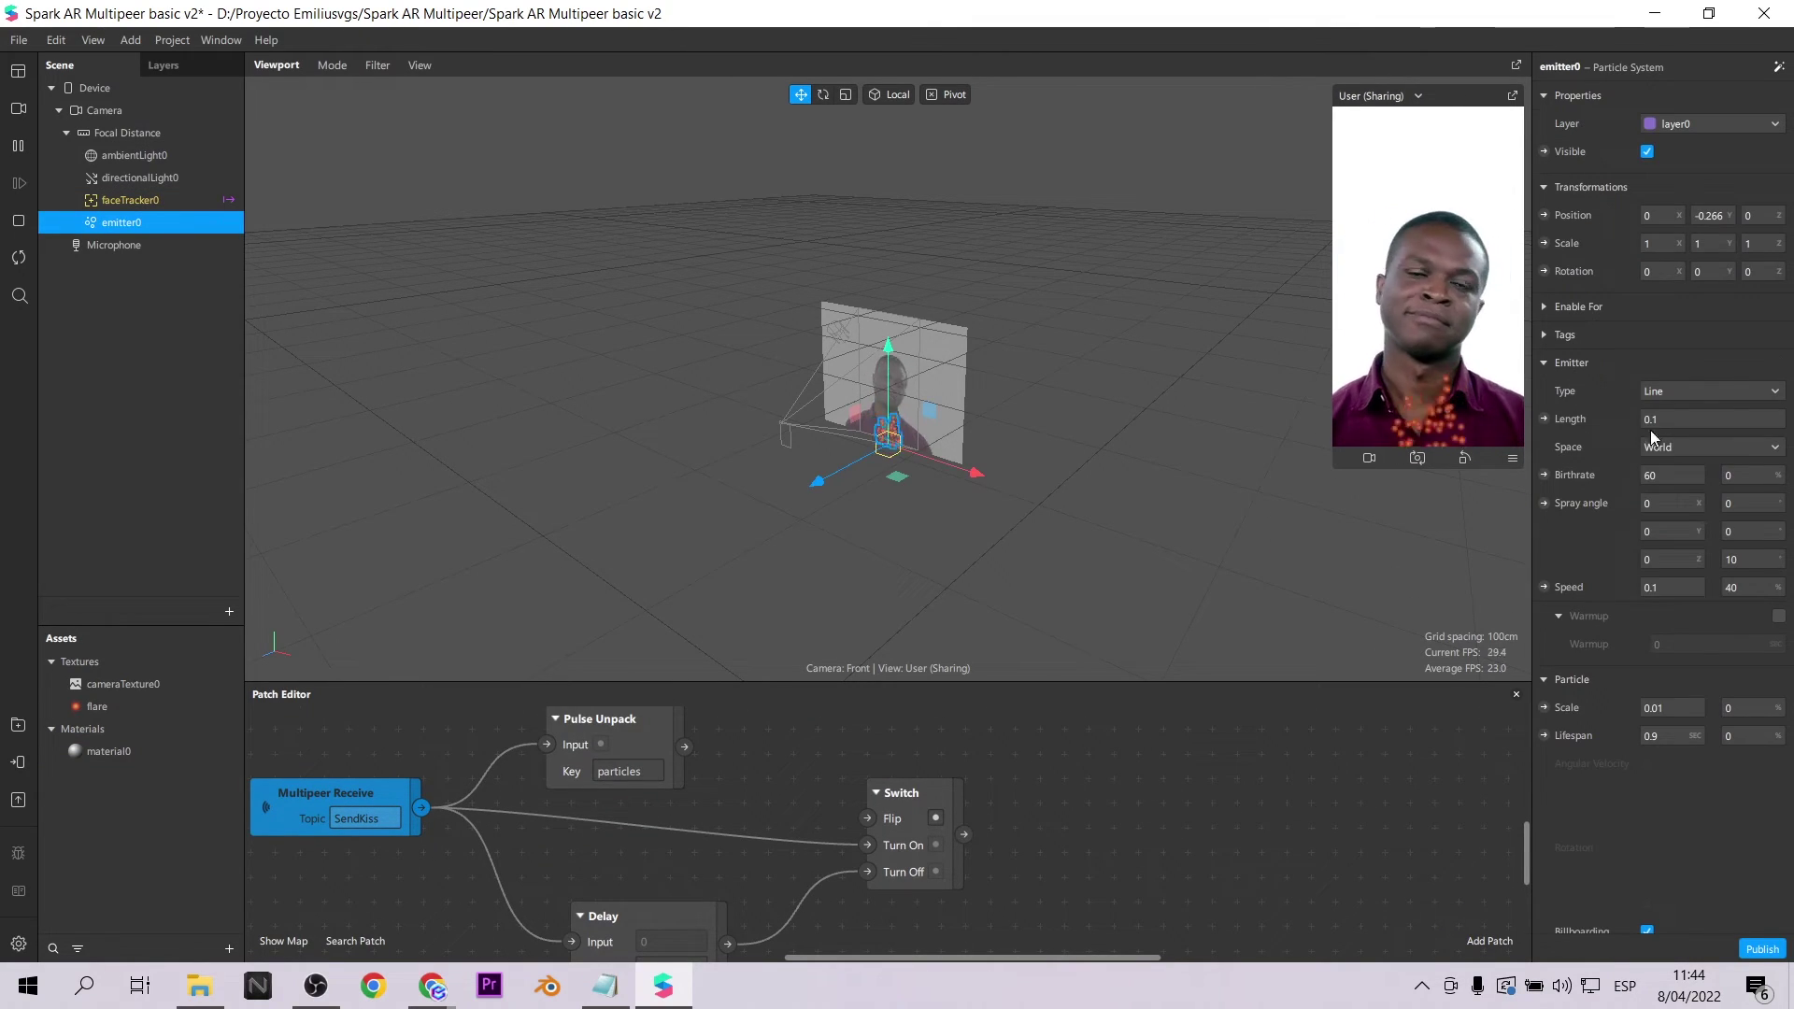
pyautogui.click(1669, 473)
pyautogui.write('100')
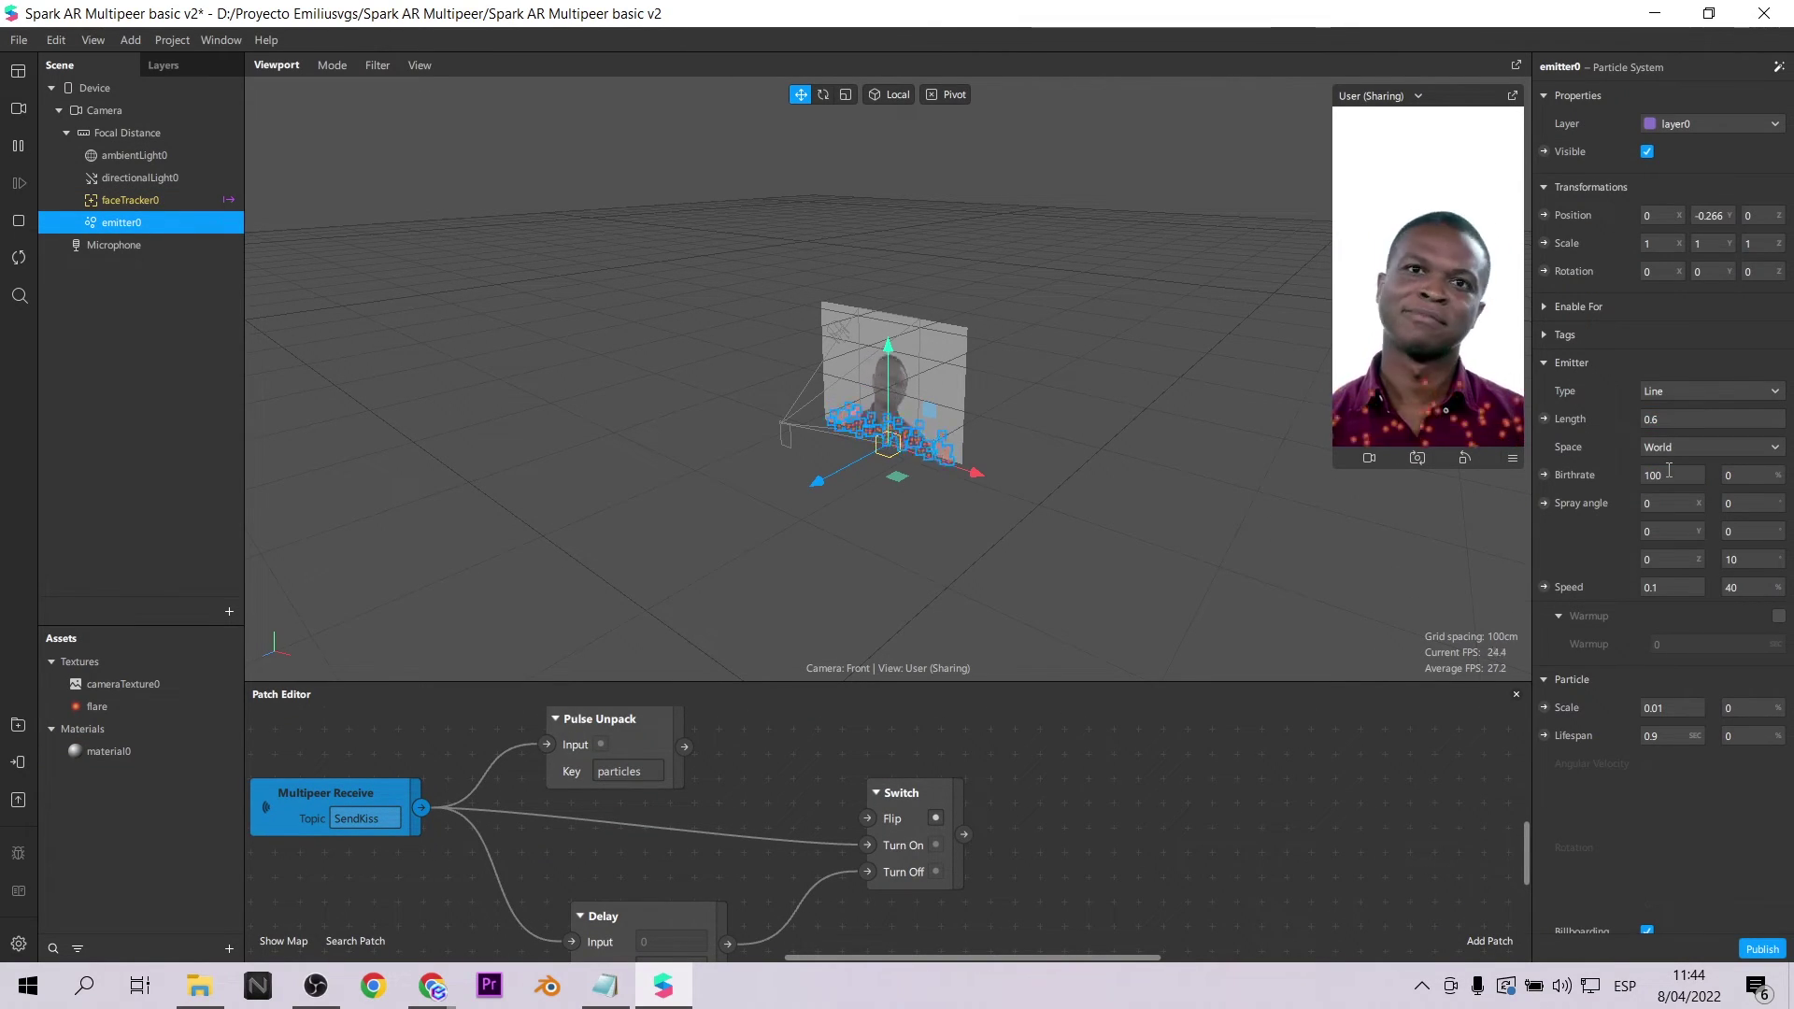
# Set the emitter's speed variation to 70% and the particle scale to 0.02.
pyautogui.click(1731, 587)
pyautogui.write('70')
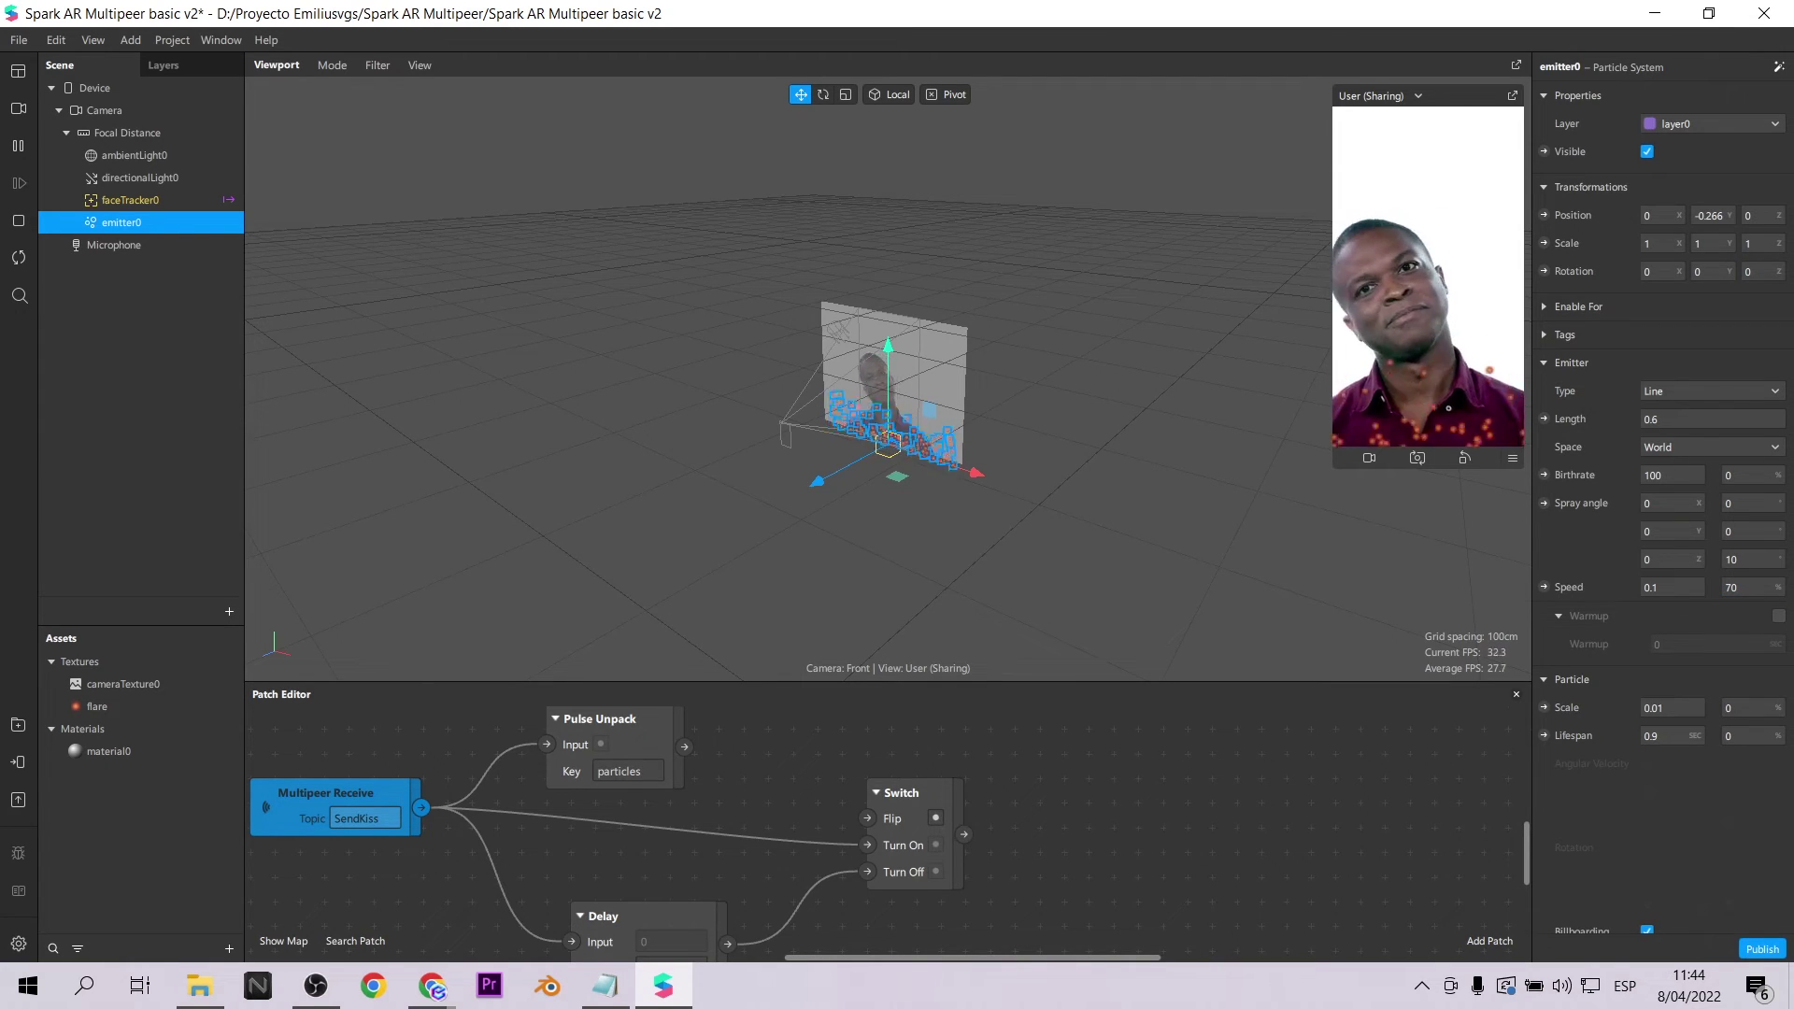
pyautogui.moveTo(1693, 708)
pyautogui.mouseDown()
pyautogui.moveTo(1723, 686)
pyautogui.moveTo(1695, 709)
pyautogui.mouseUp()
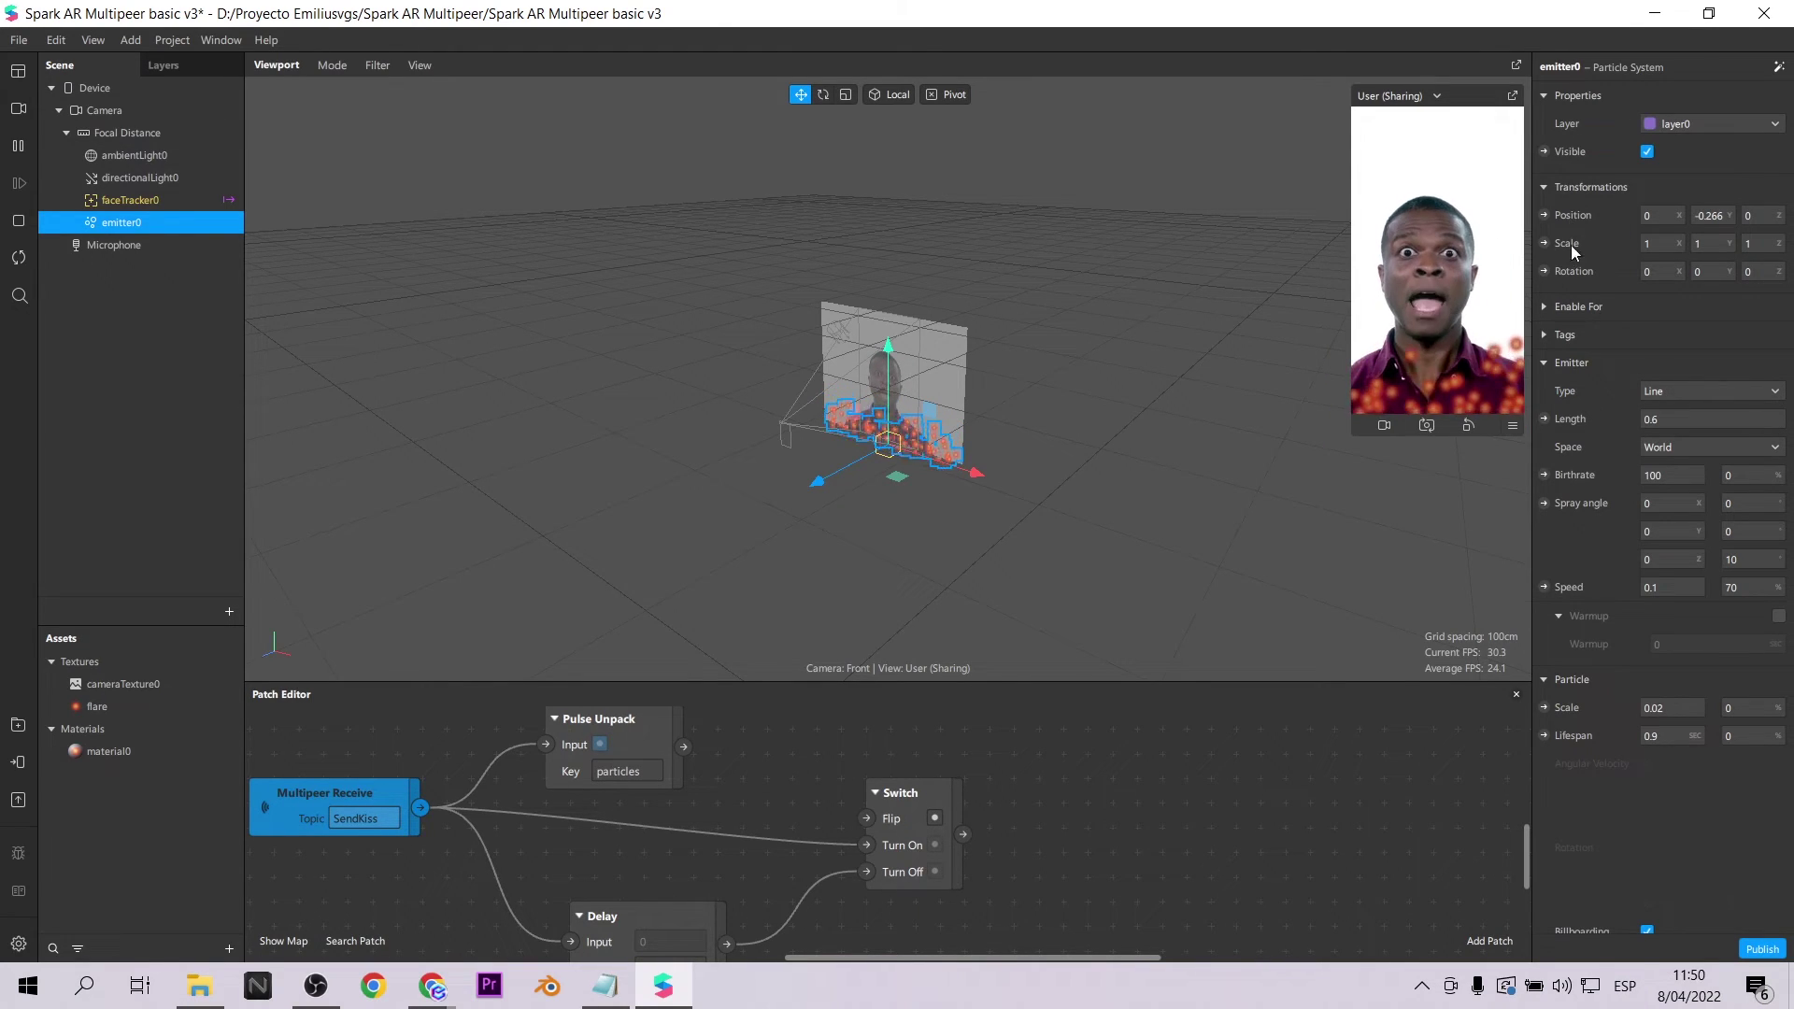
# Create a patch for the emitter's Visible property and connect the Switch output to it.
pyautogui.click(1543, 152)
pyautogui.moveTo(921, 869); pyautogui.dragTo(1147, 806)
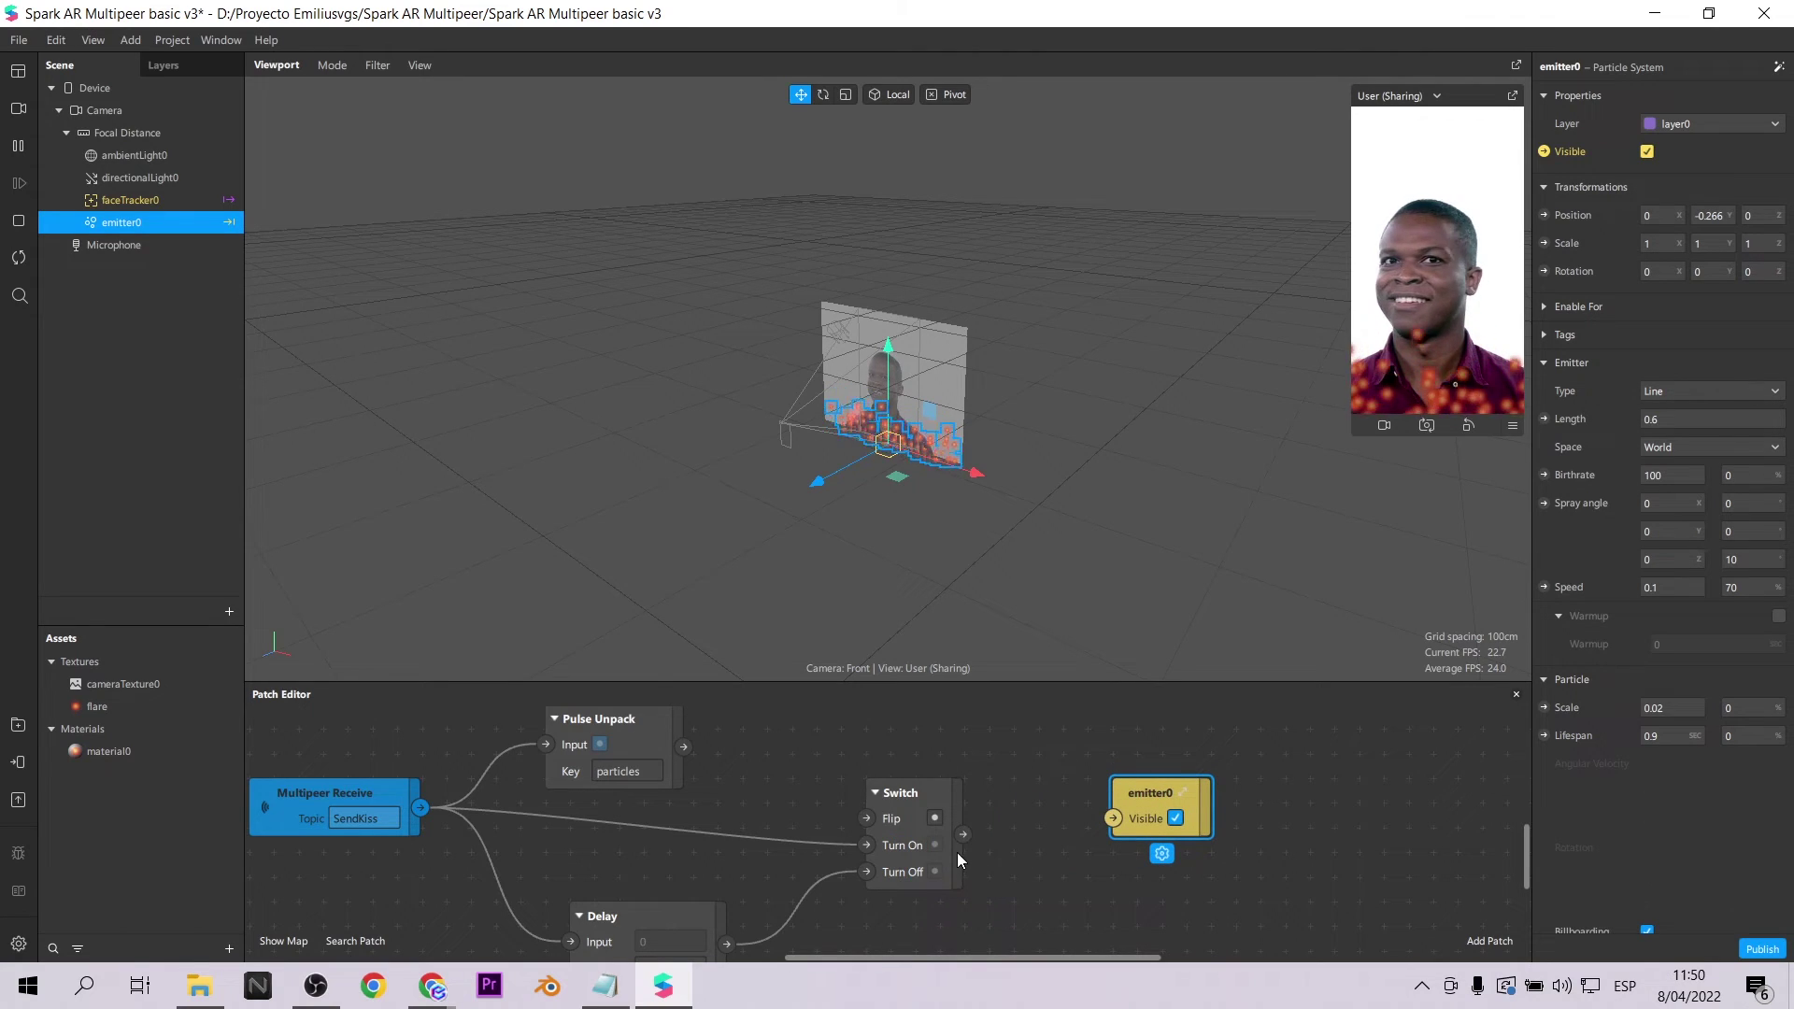
pyautogui.moveTo(962, 834); pyautogui.dragTo(1112, 817)
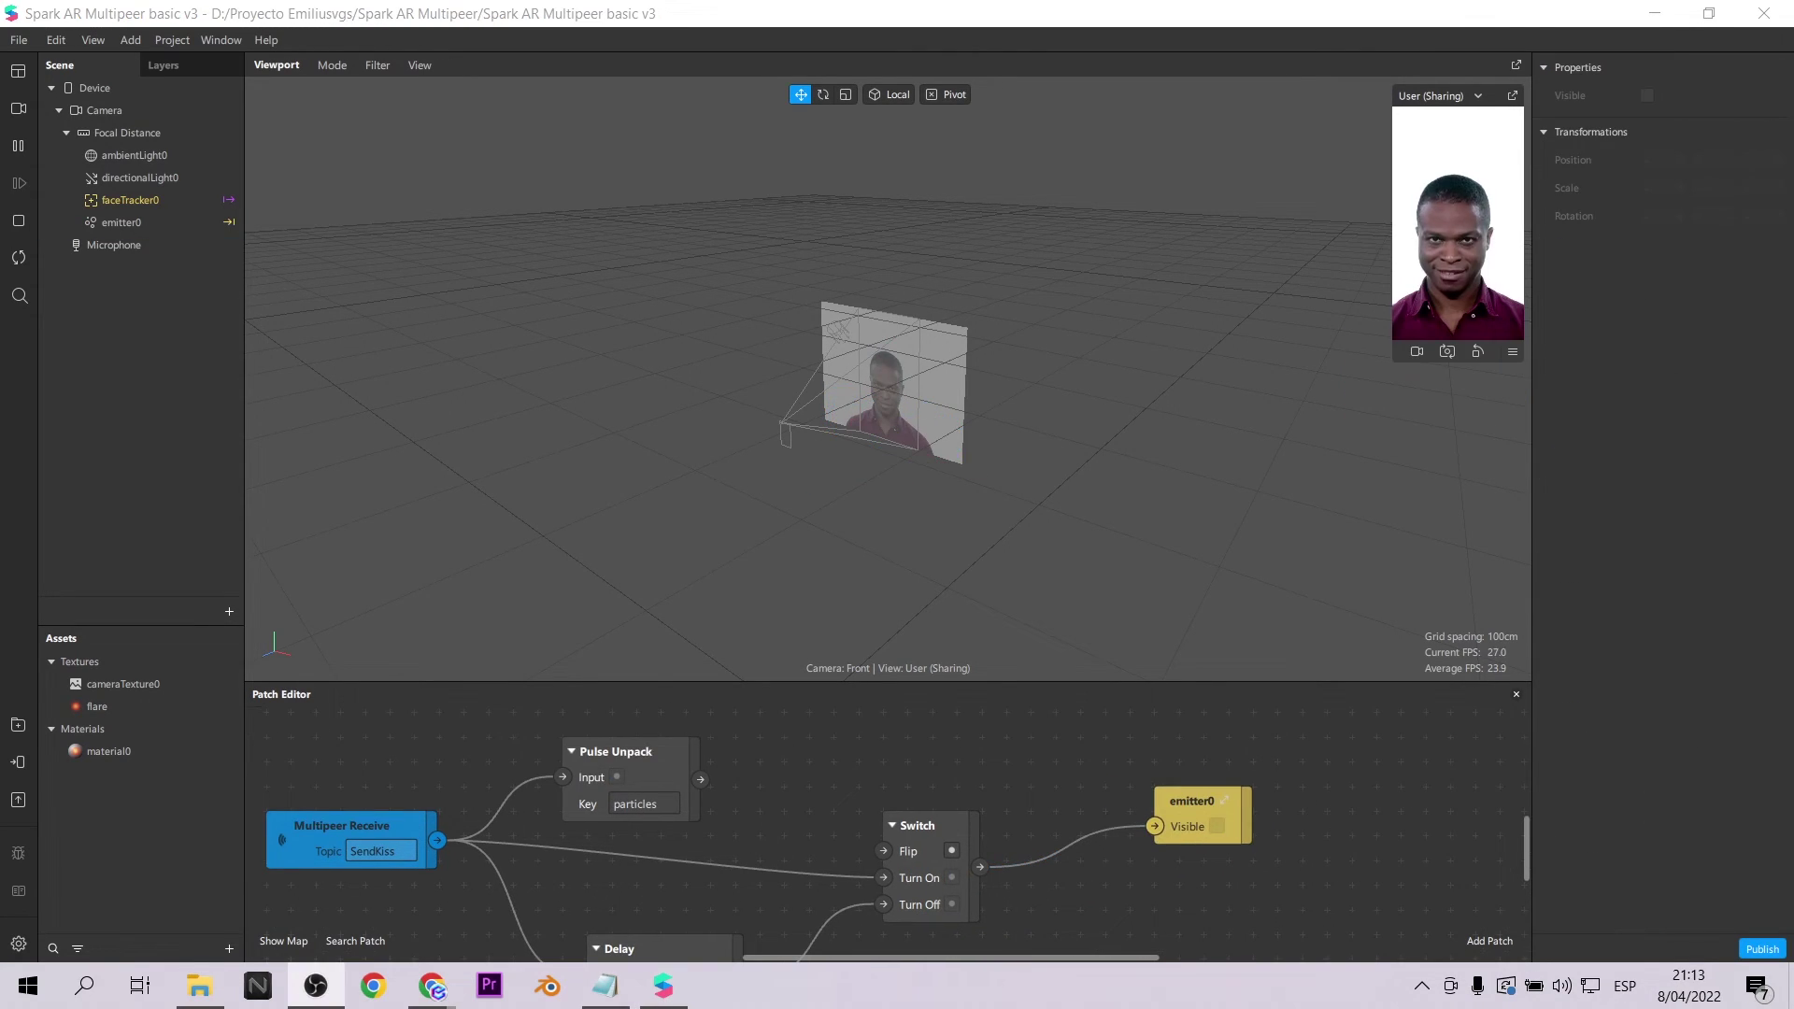
# Send the effect to Messenger as a video calling preview.
pyautogui.click(17, 763)
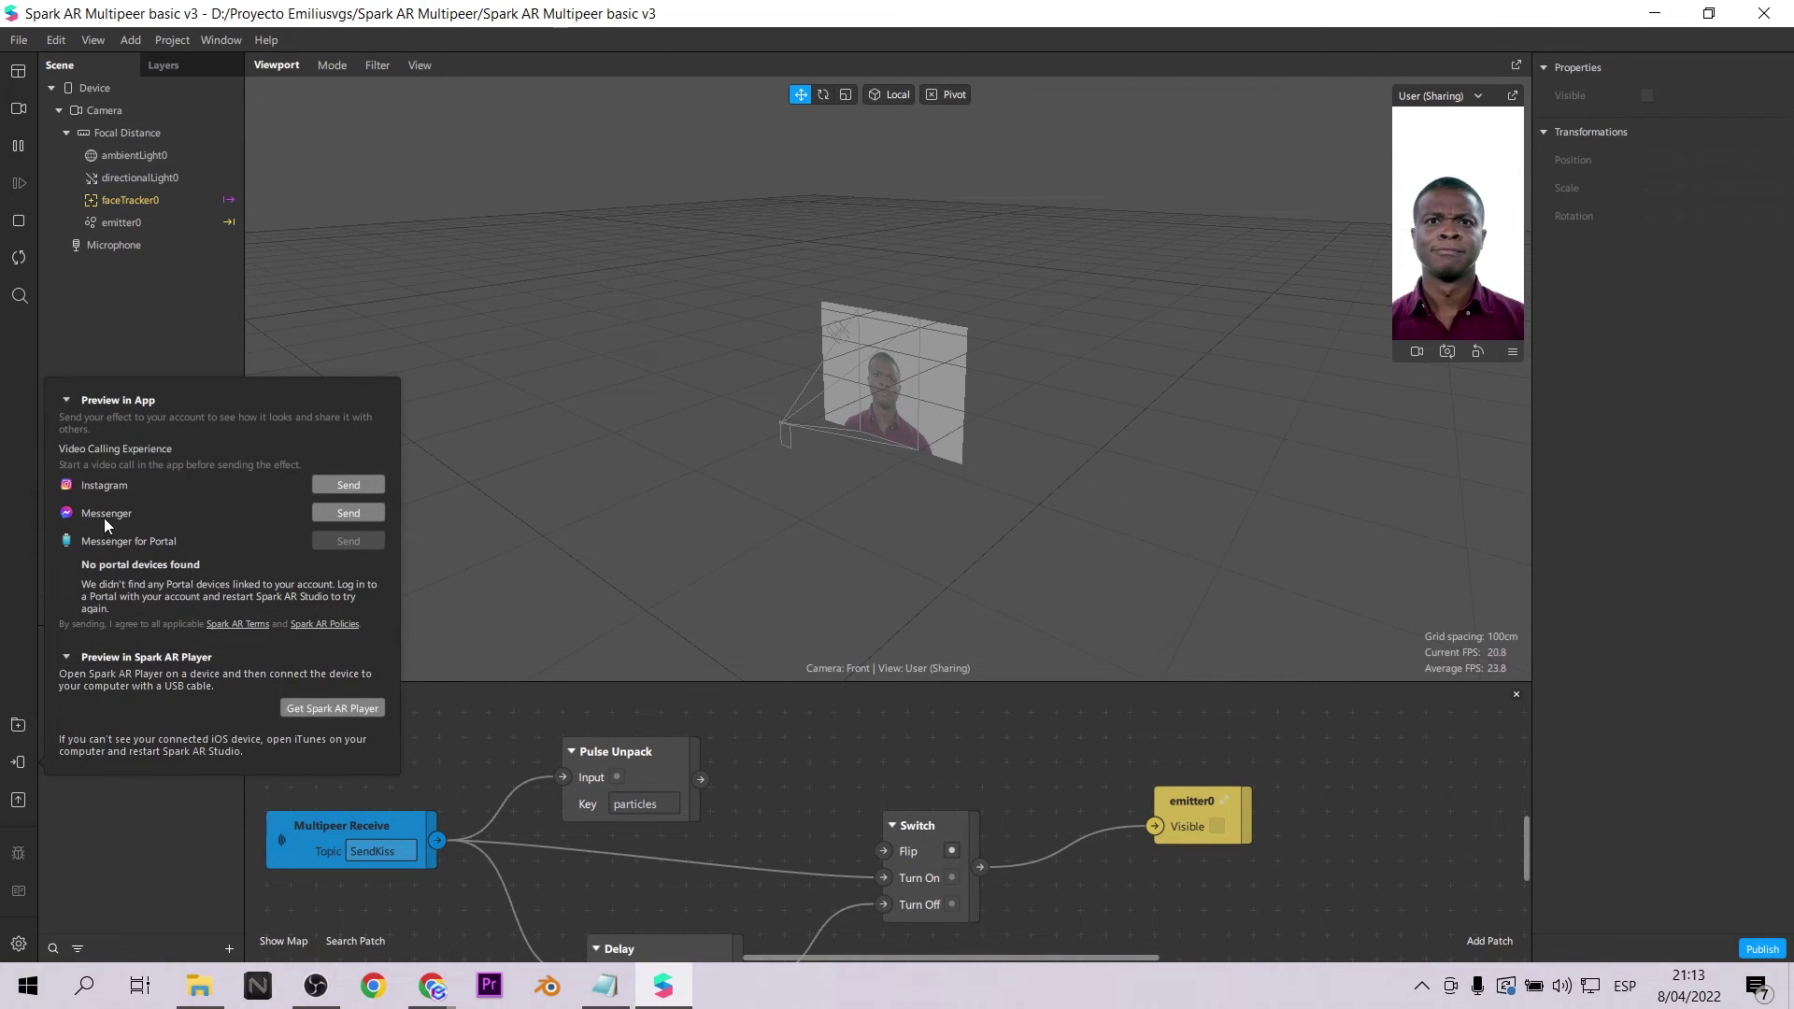
pyautogui.click(369, 514)
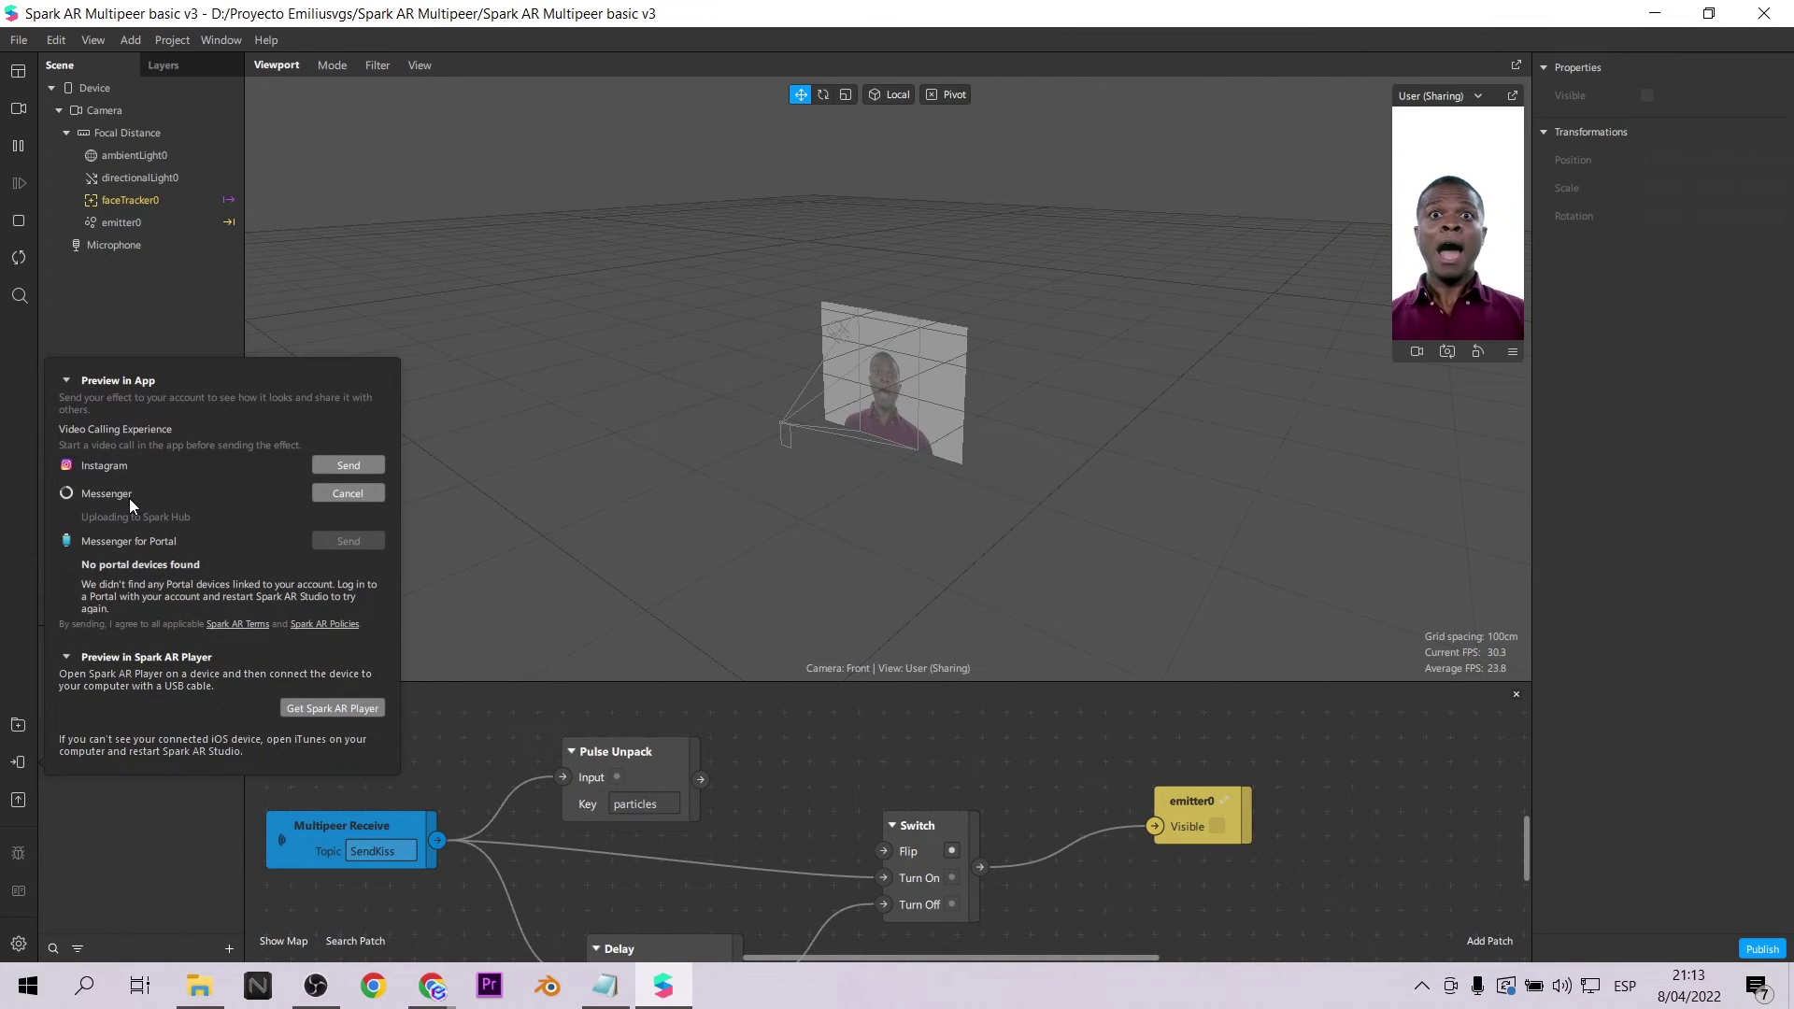